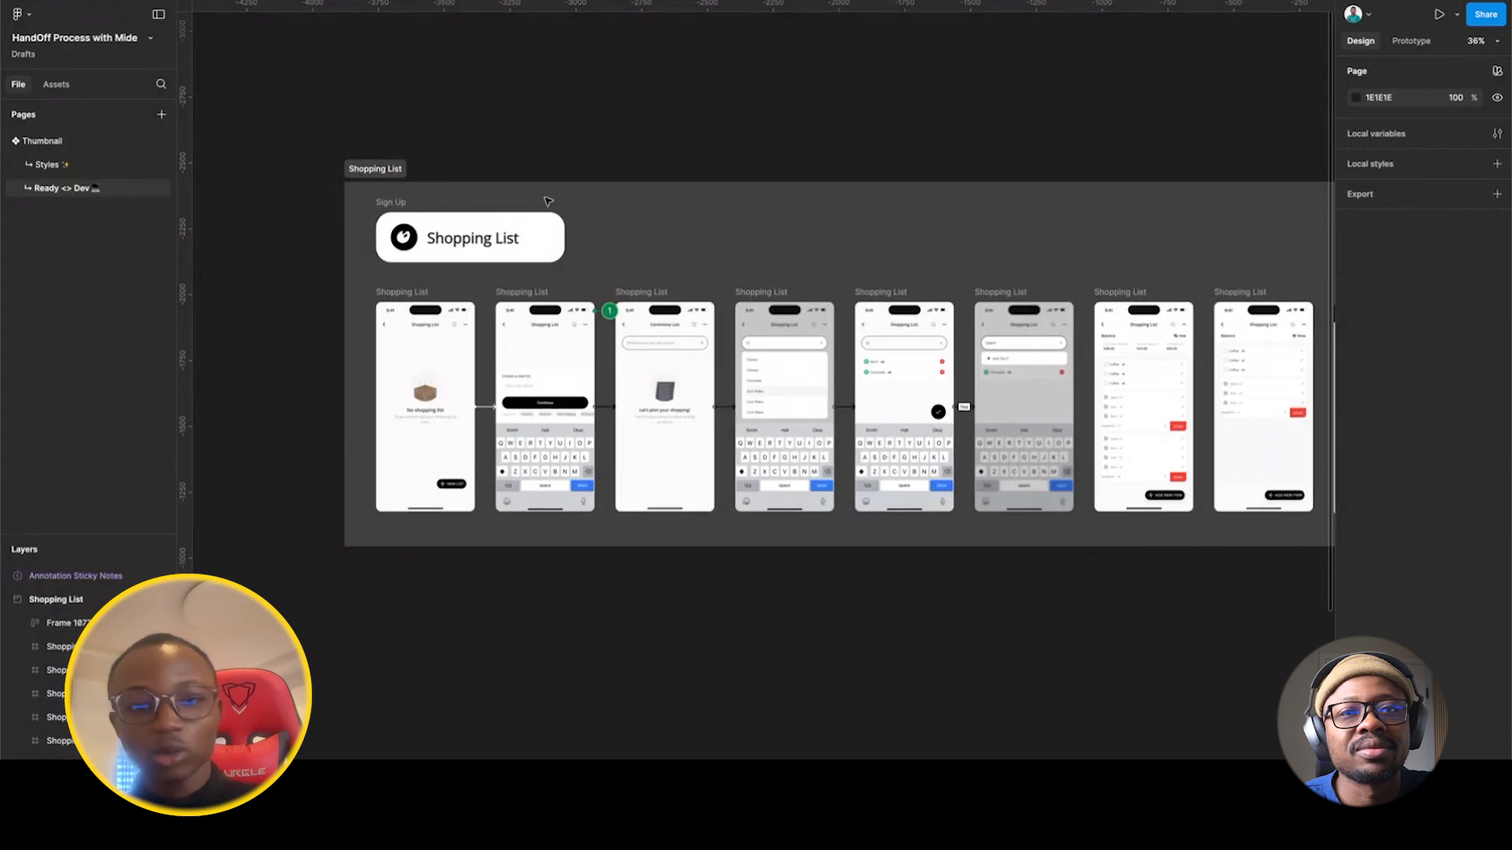
Look over the two Shopping List sections and their screens on the Ready <> Dev page.
scroll(521, 205, "down", 5)
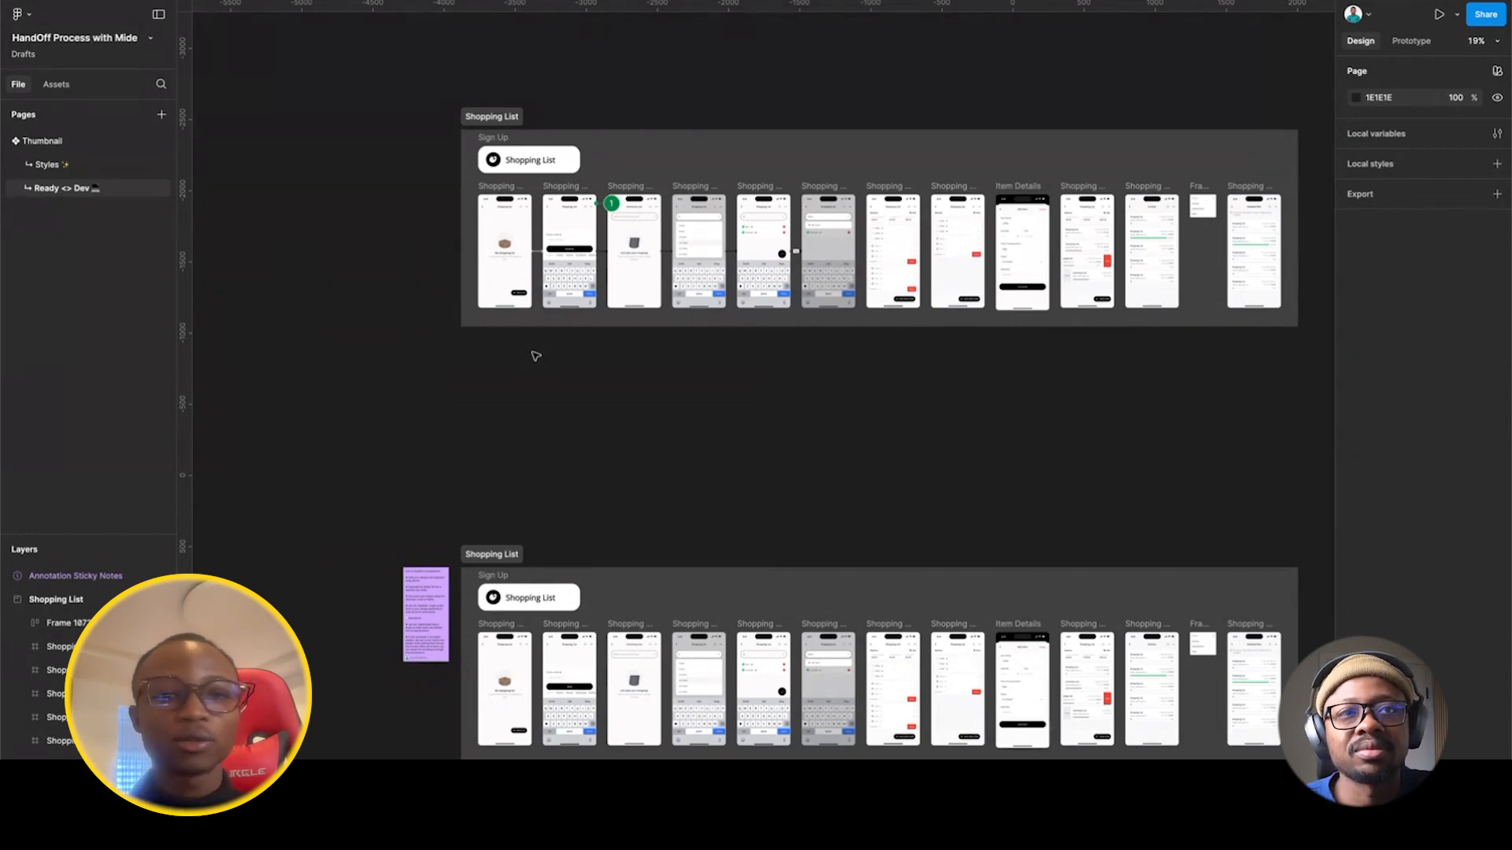
scroll(517, 341, "up", 2)
scroll(441, 527, "down", 1)
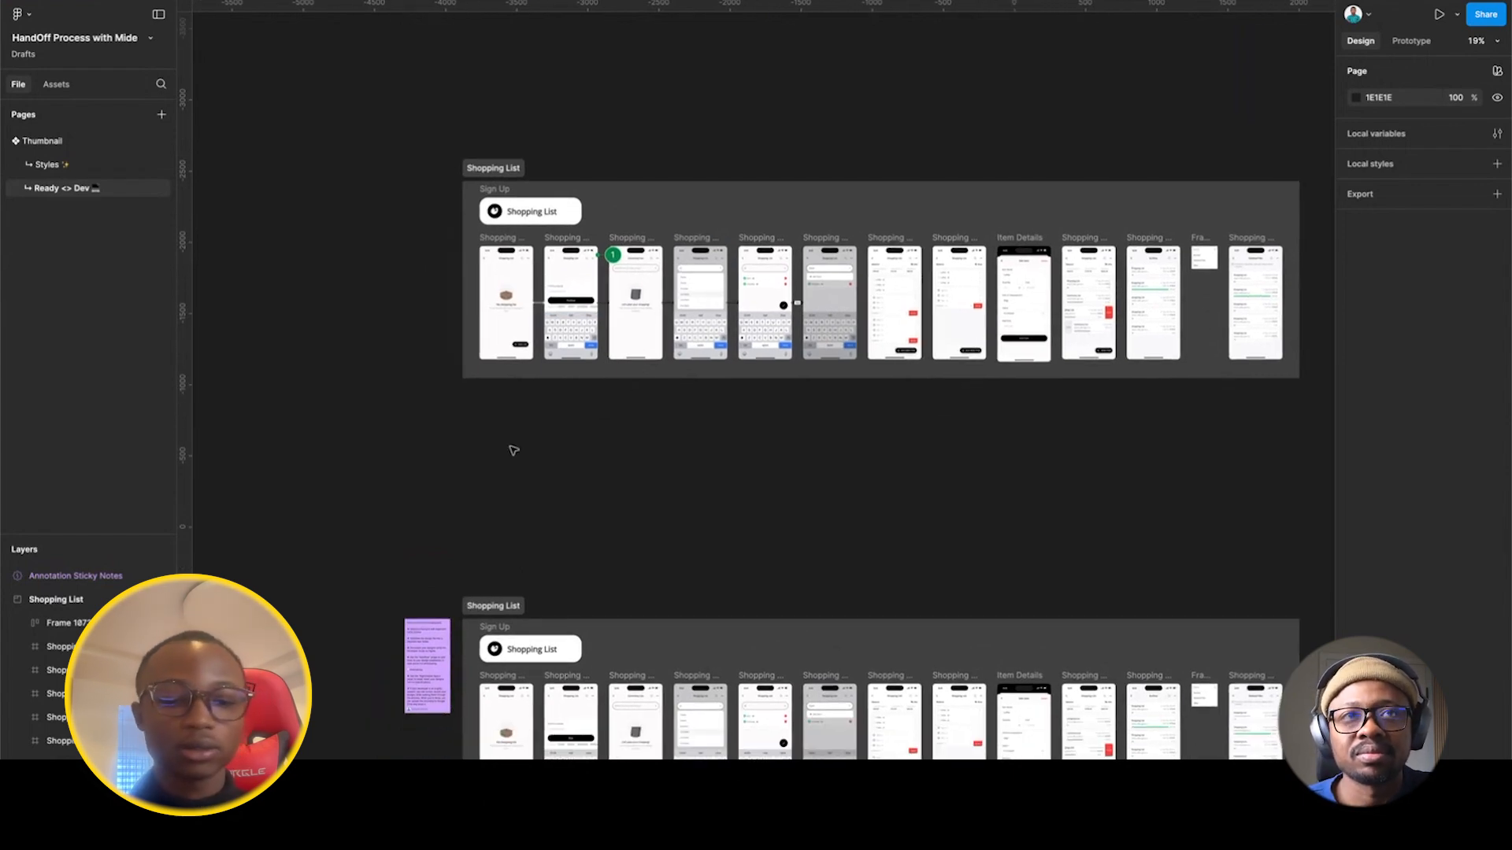
scroll(523, 433, "up", 5)
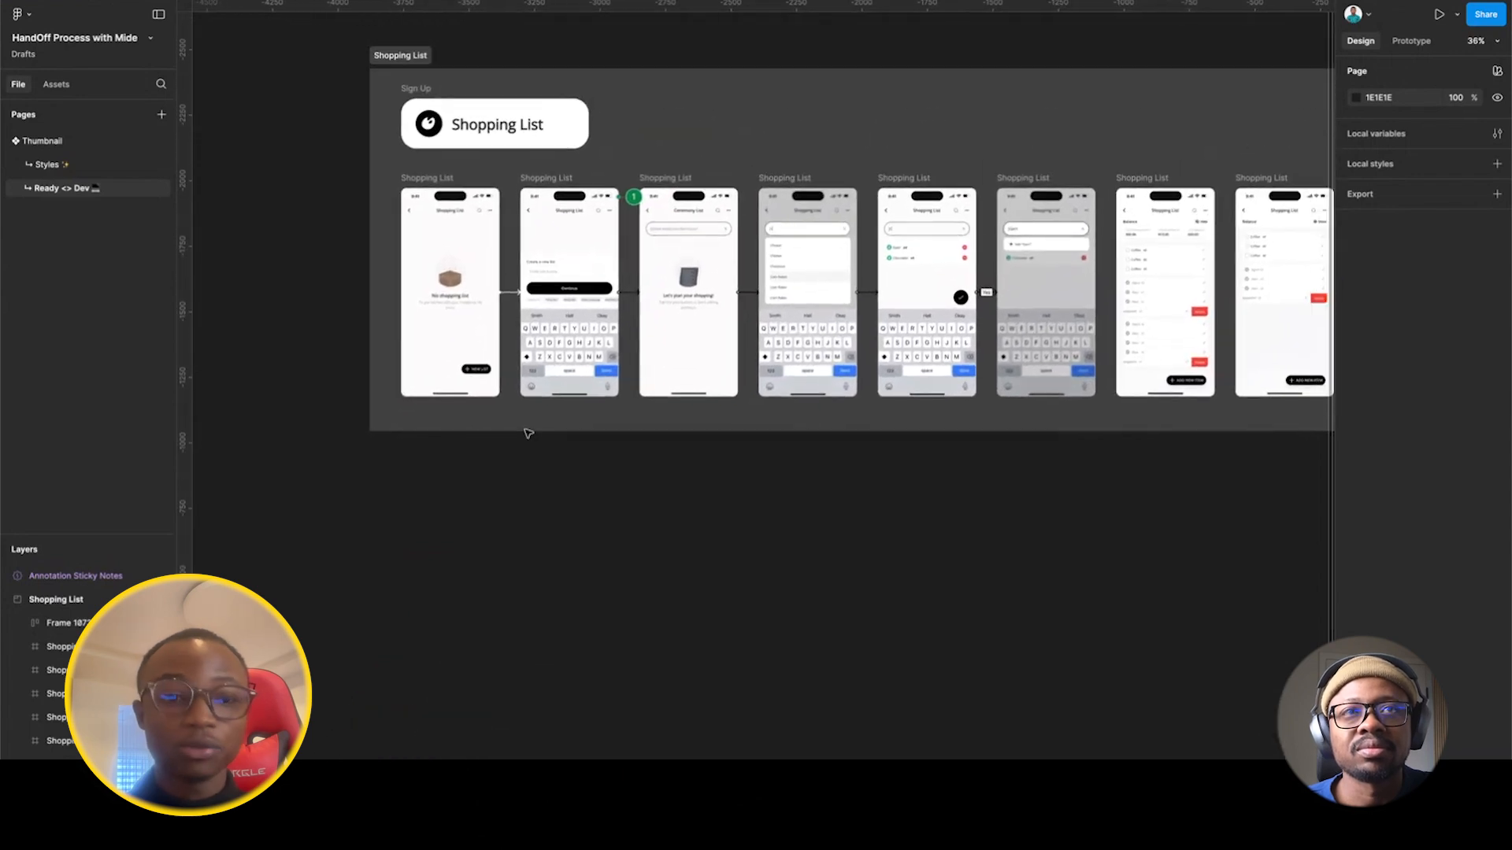
scroll(526, 433, "up", 1)
scroll(449, 416, "up", 1)
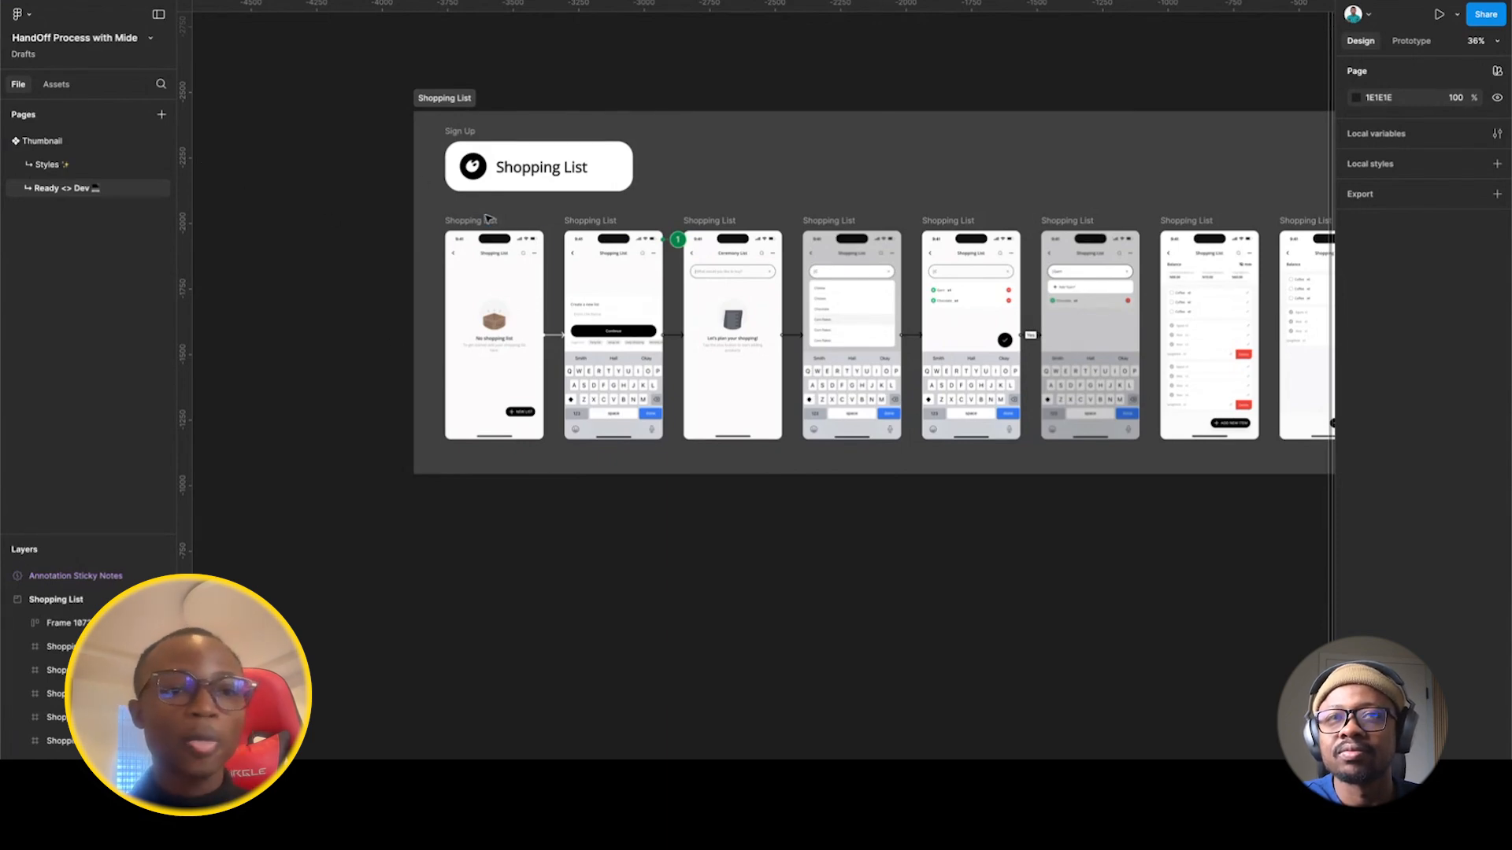
scroll(489, 221, "right", 4)
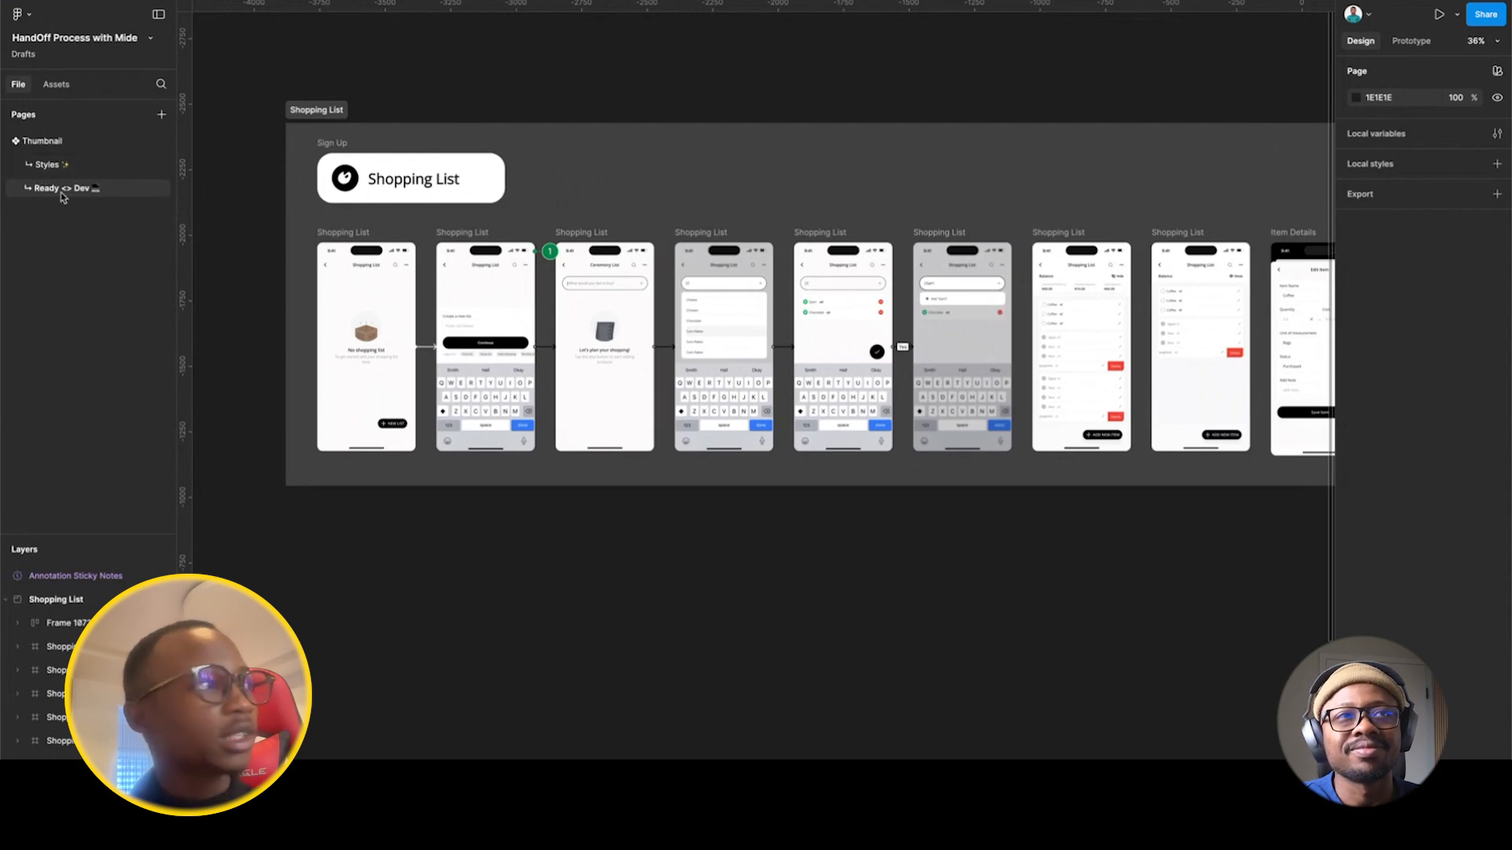
Add a page named Design and place it between the Styles and Ready <> Dev pages.
left_click(163, 115)
type("Design")
key("Return")
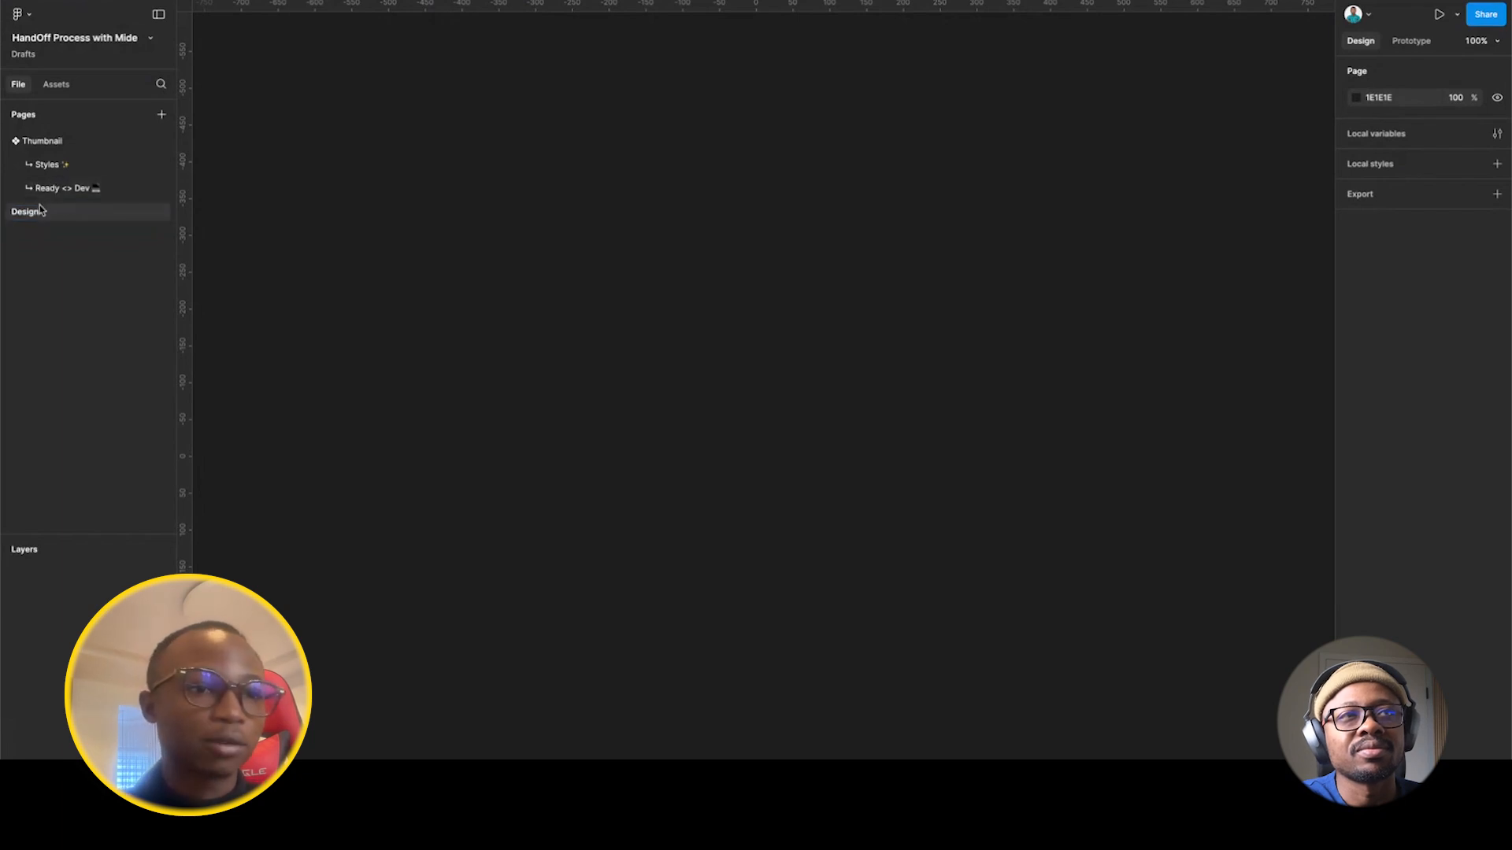
left_click_drag(37, 214, 49, 179)
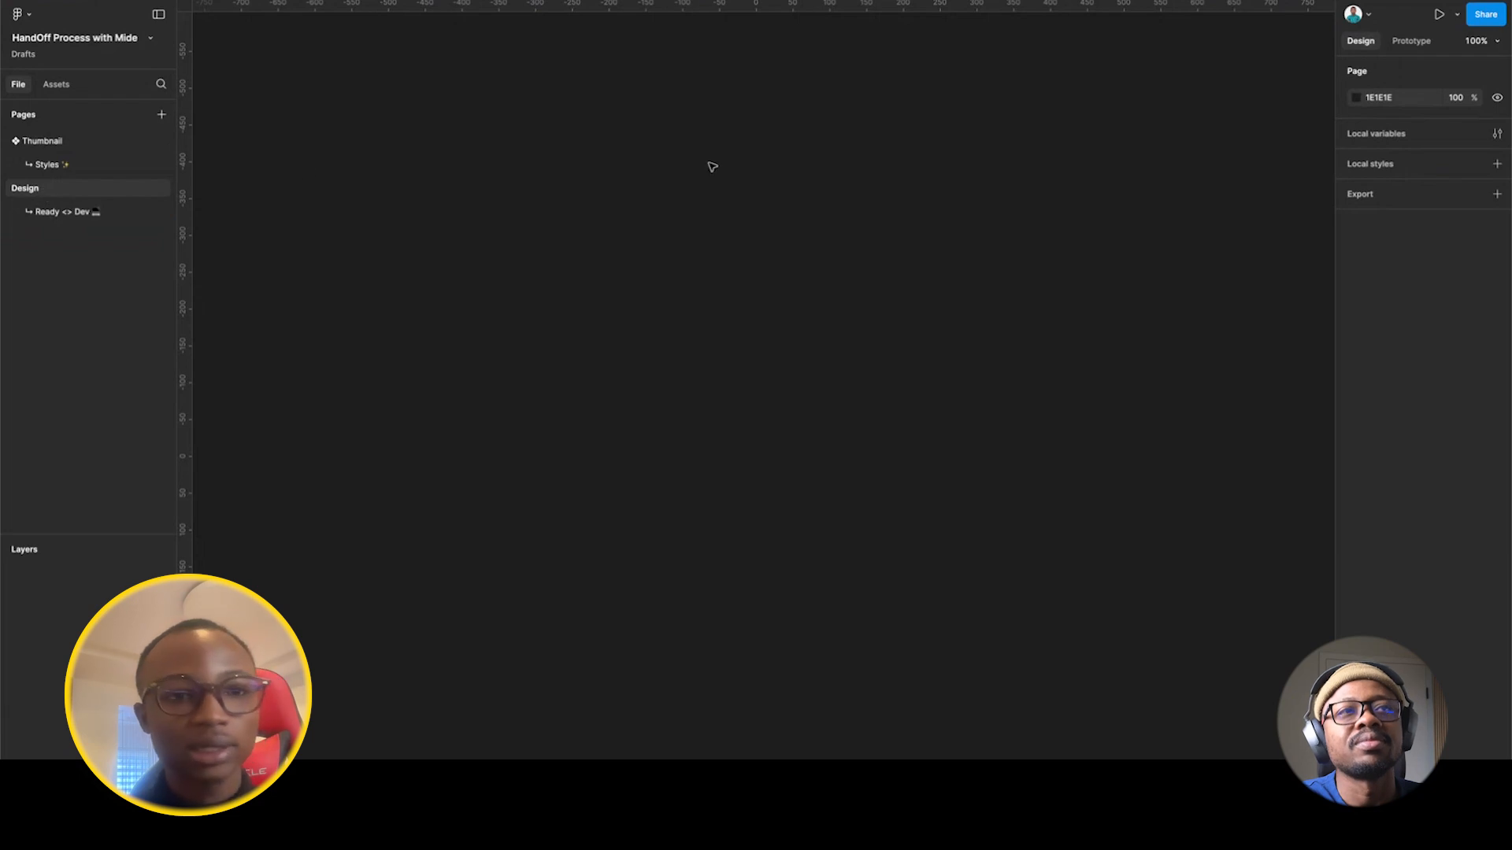
Open the Ready <> Dev page and turn on Dev Mode for it.
left_click(63, 211)
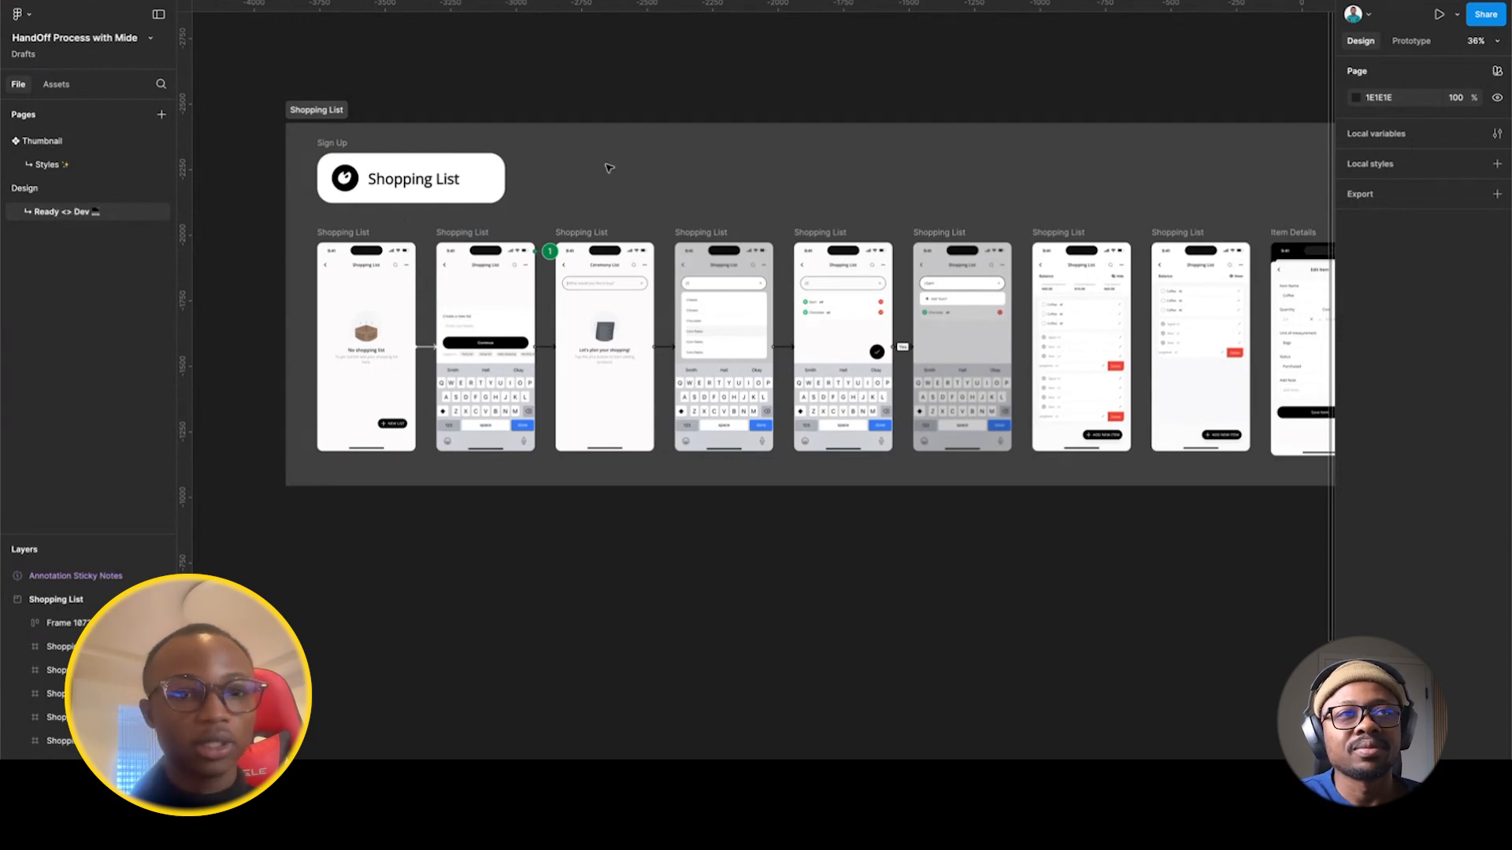
scroll(462, 214, "up", 2)
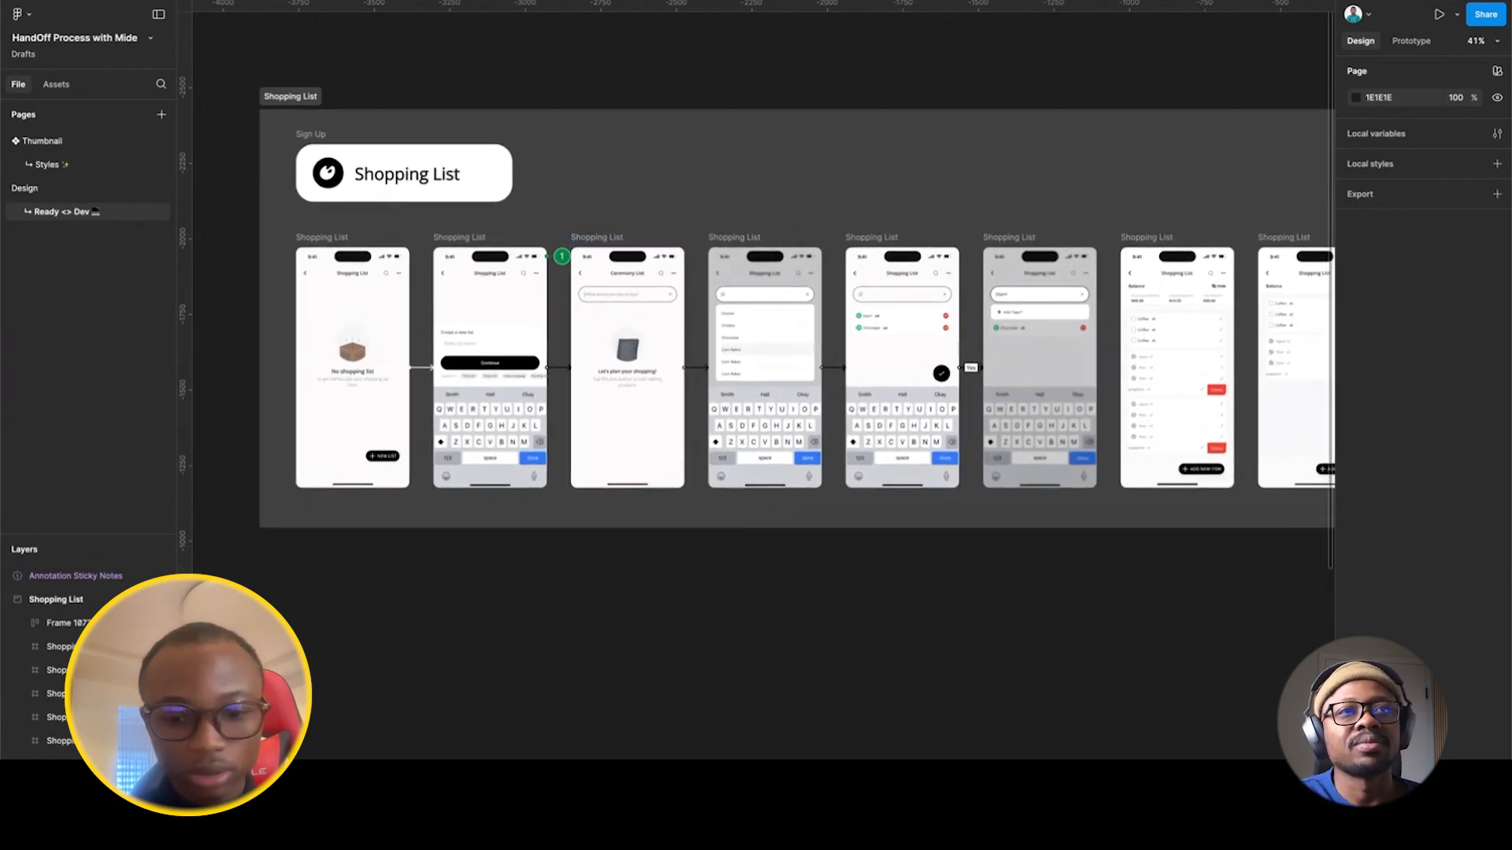
key("super+Tab")
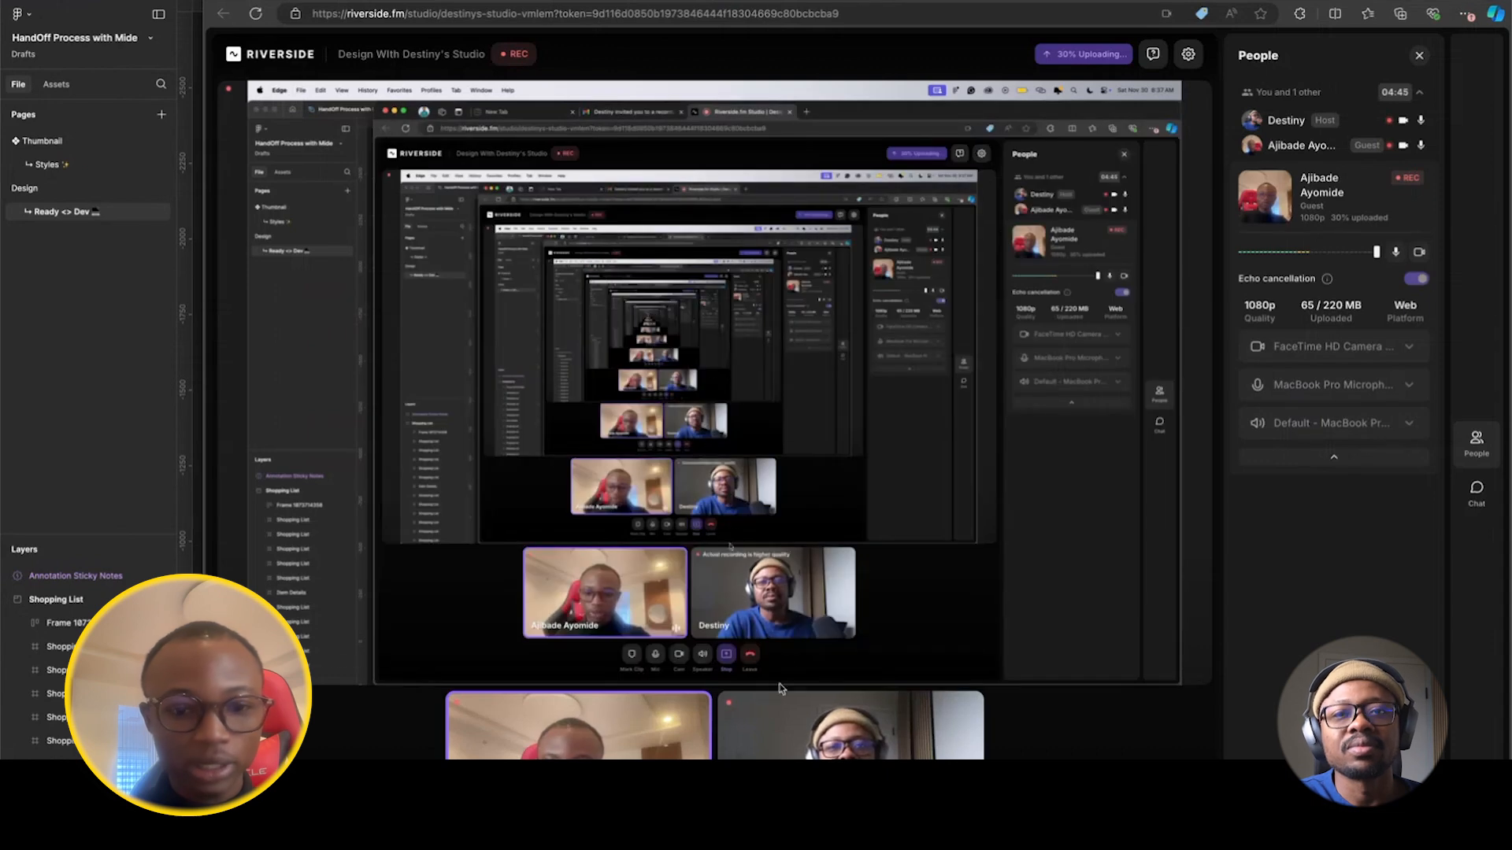
key("super+Tab")
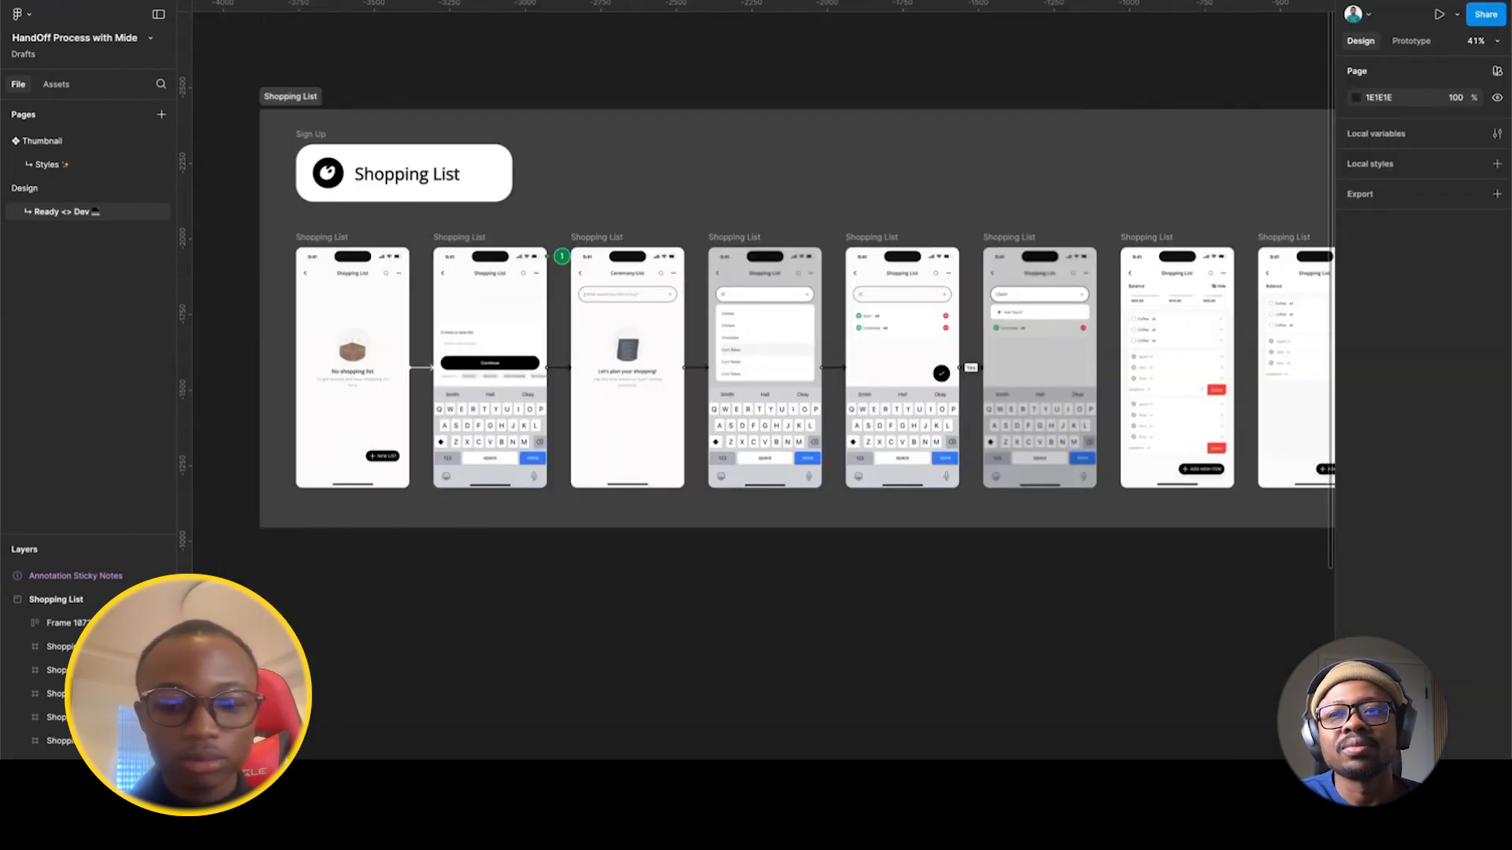
key("shift+d")
scroll(545, 345, "up", 2)
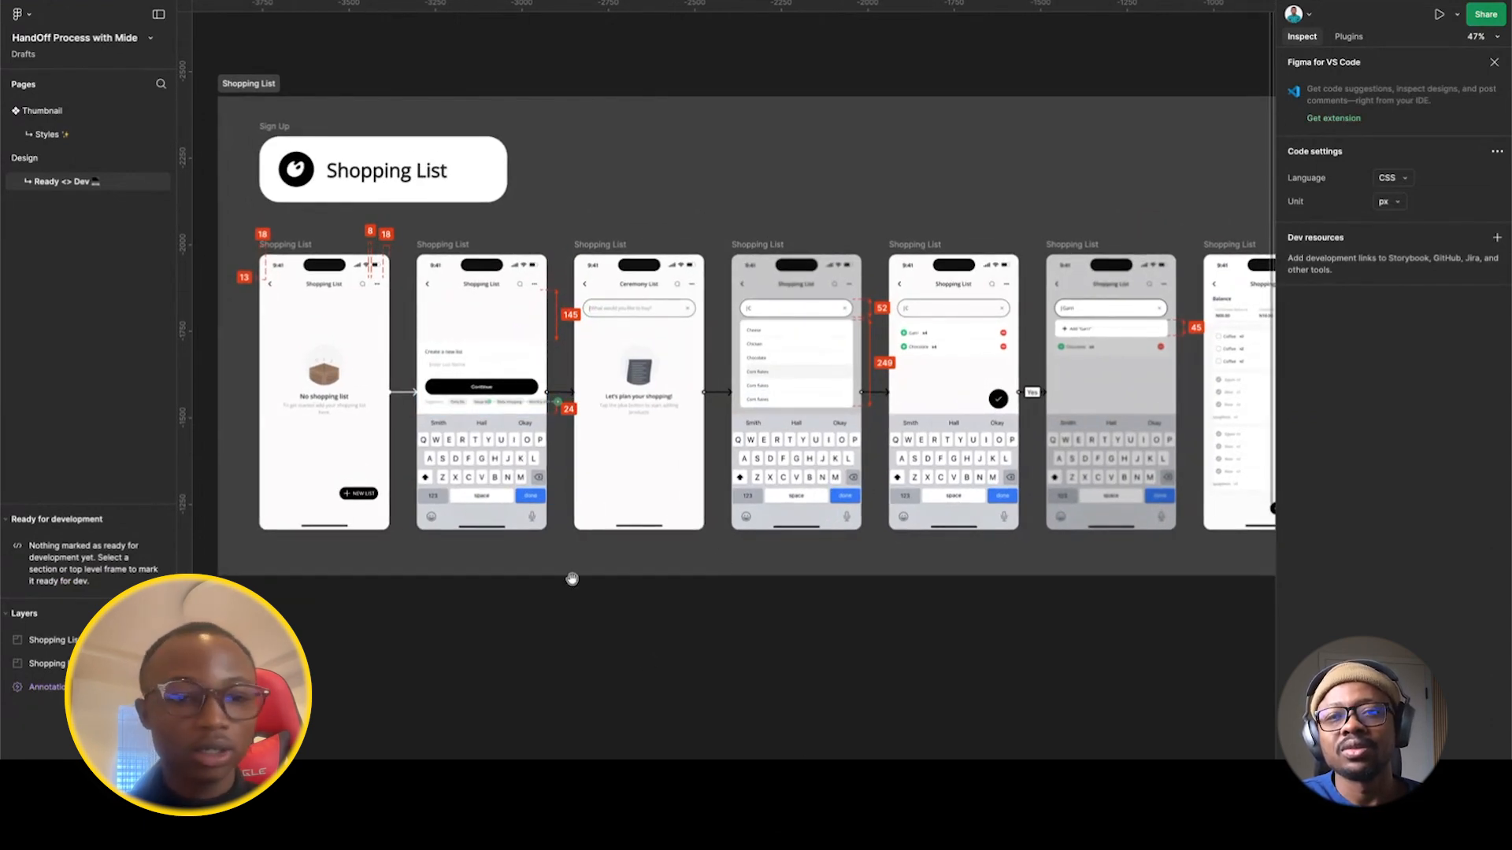
Hide the side panels so the annotated Shopping List section has the full canvas.
scroll(573, 580, "left", 5)
scroll(732, 455, "right", 2)
scroll(734, 454, "right", 1)
scroll(733, 454, "up", 1)
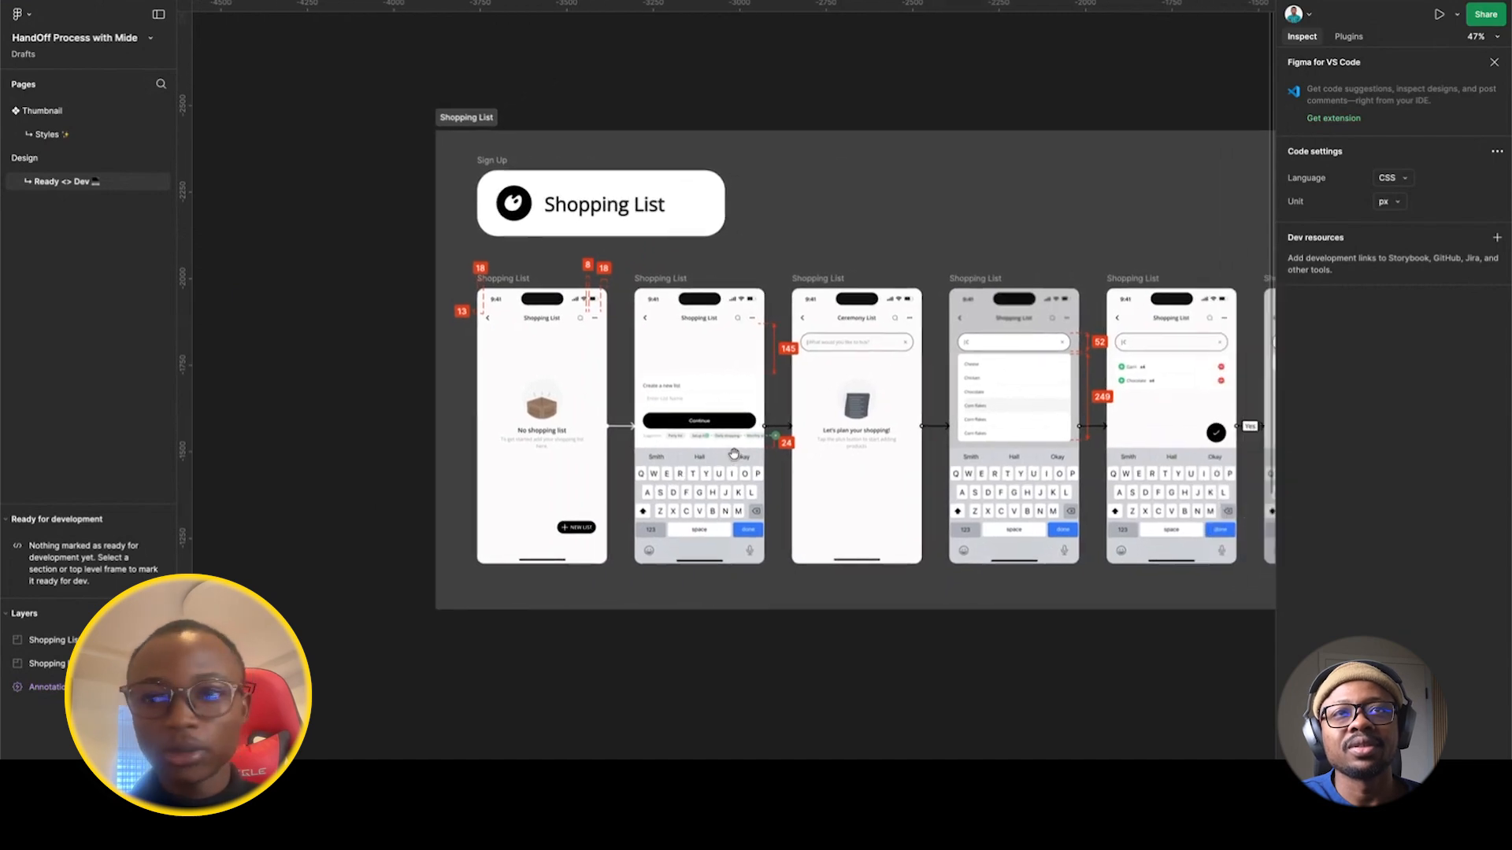
left_click(159, 18)
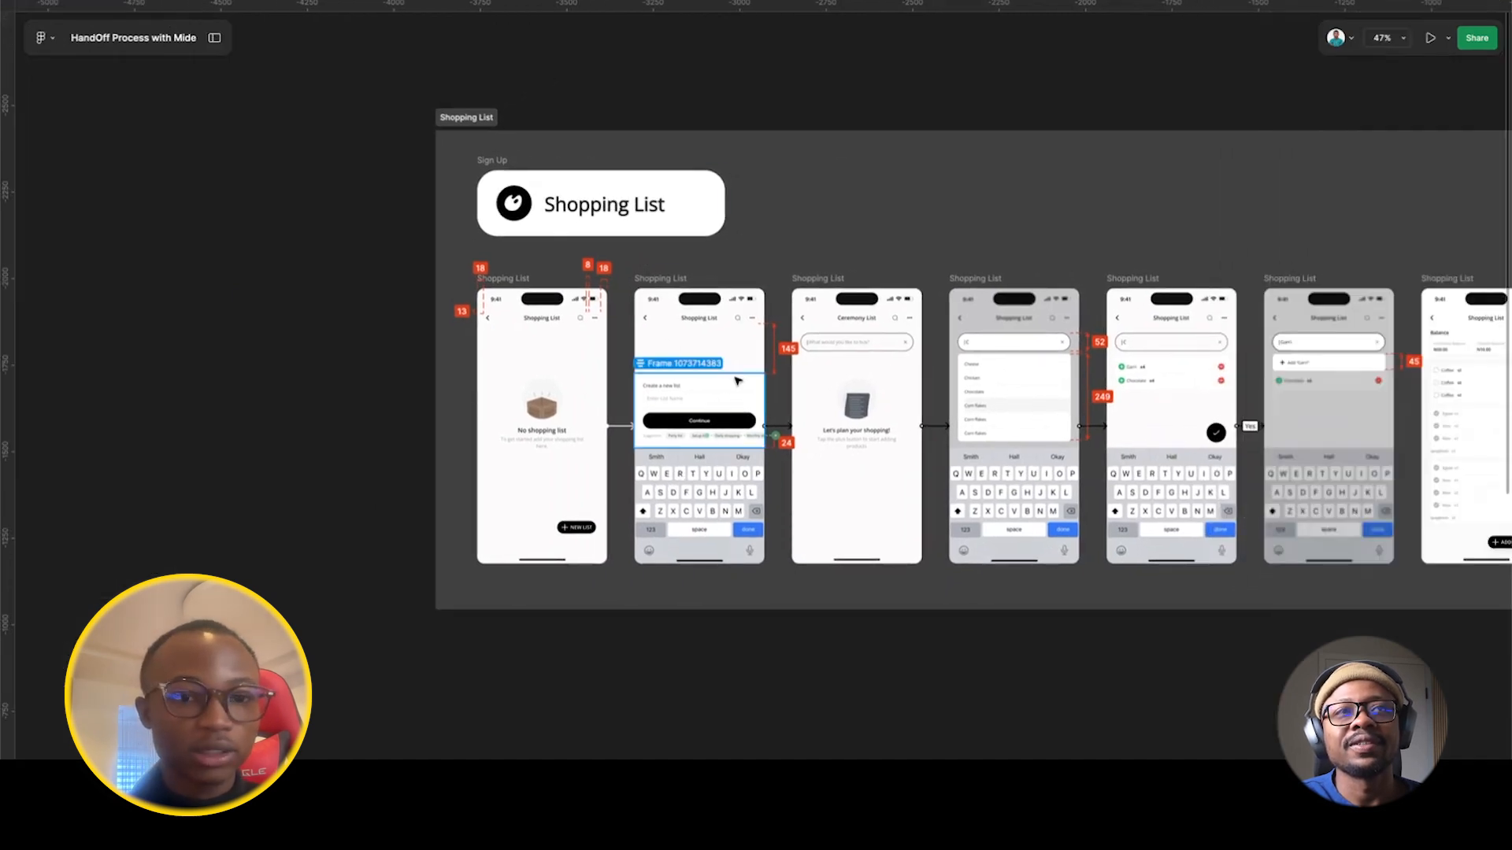
Examine the spacing annotations and flow arrows across the Shopping List screens, from the empty list through Deleted Files.
scroll(407, 360, "right", 2)
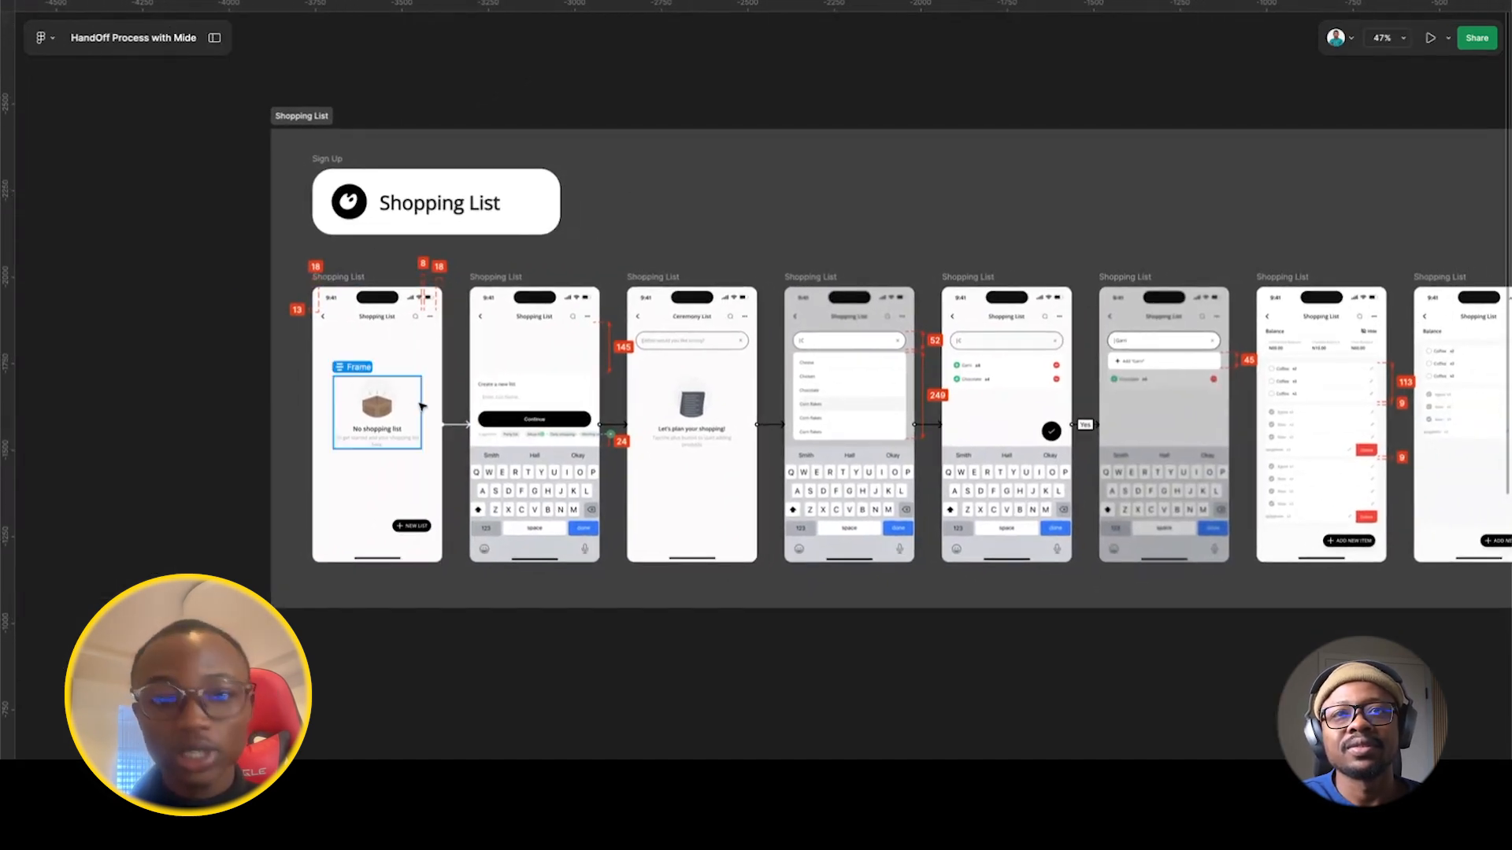
scroll(414, 398, "up", 1)
scroll(226, 306, "up", 4)
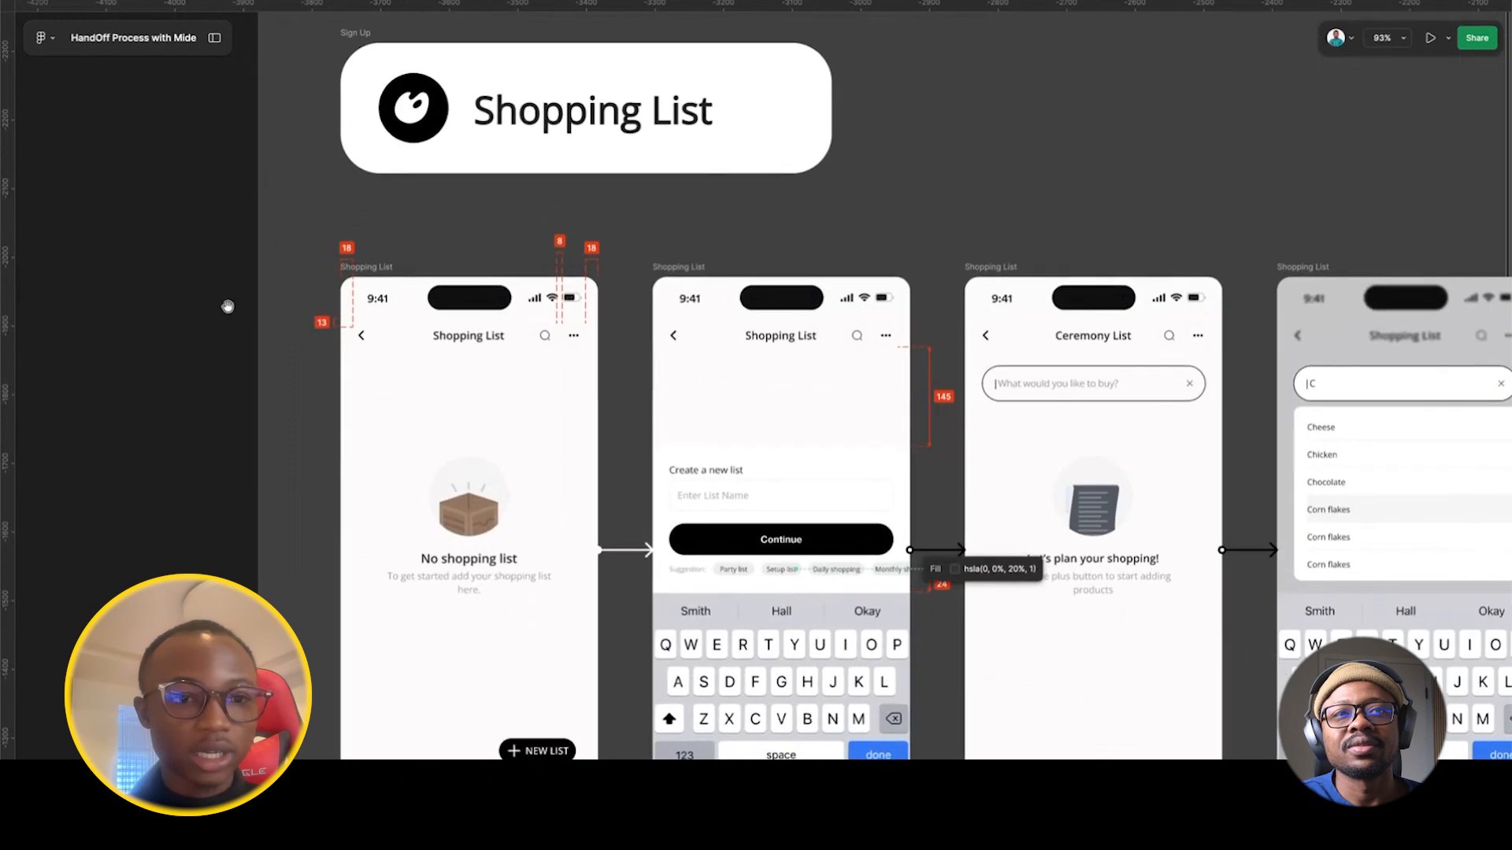
scroll(226, 307, "right", 2)
scroll(227, 306, "down", 1)
scroll(400, 302, "right", 3)
scroll(400, 302, "down", 1)
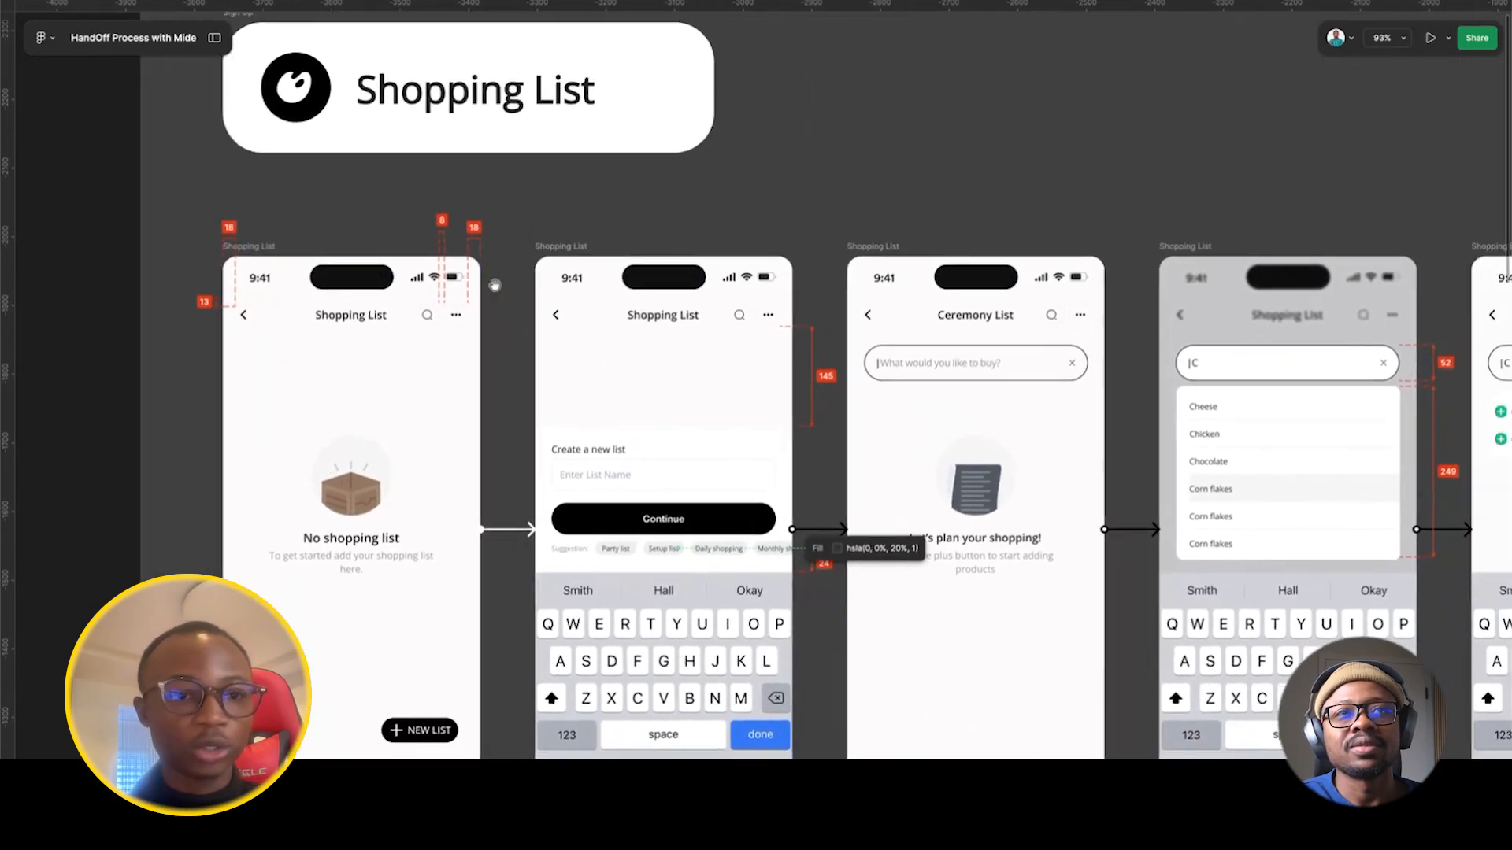
scroll(495, 285, "right", 3)
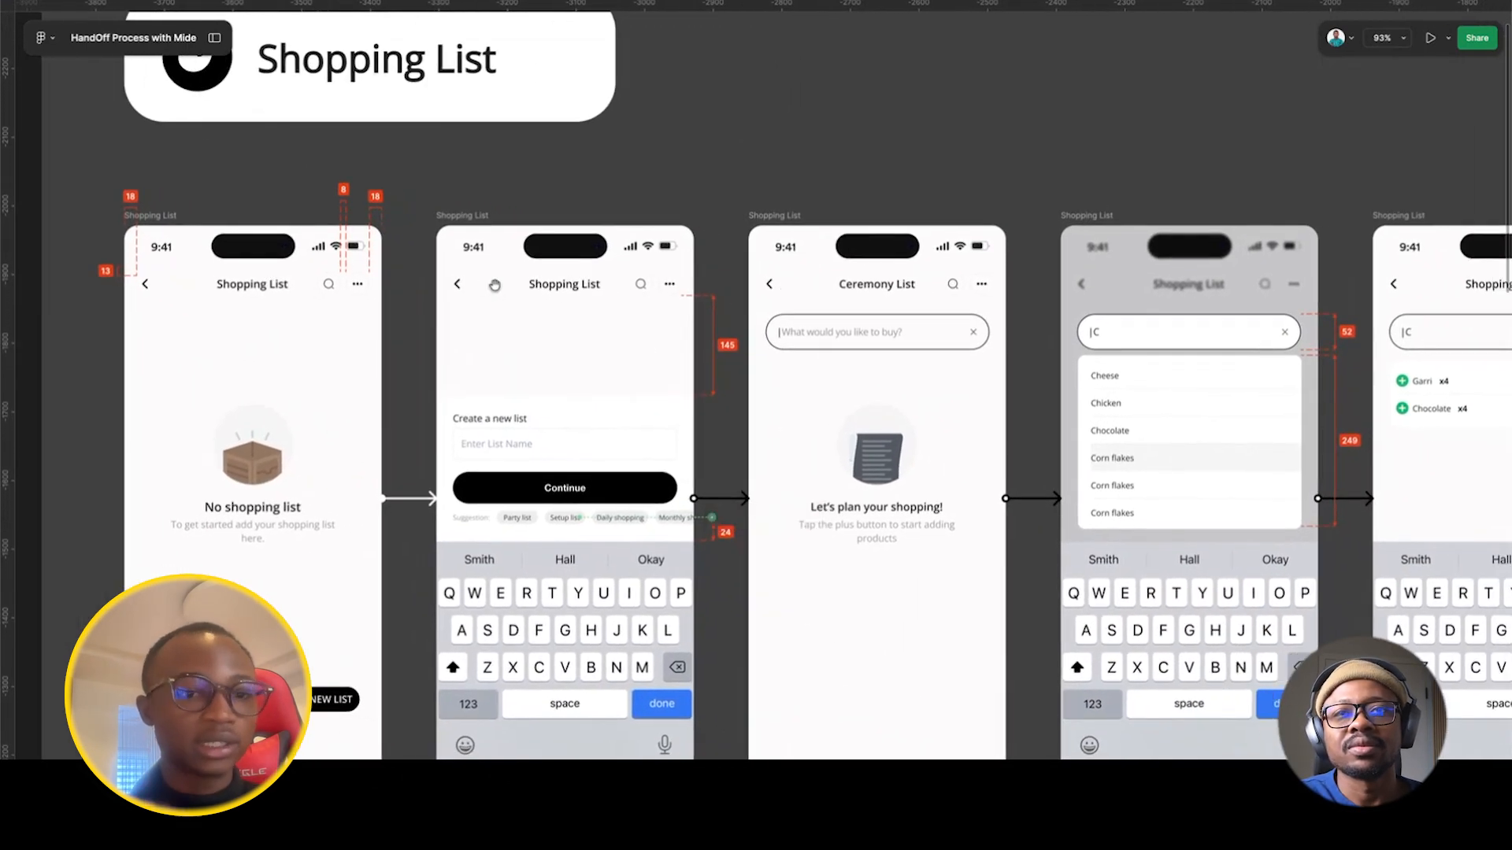
scroll(495, 285, "down", 3)
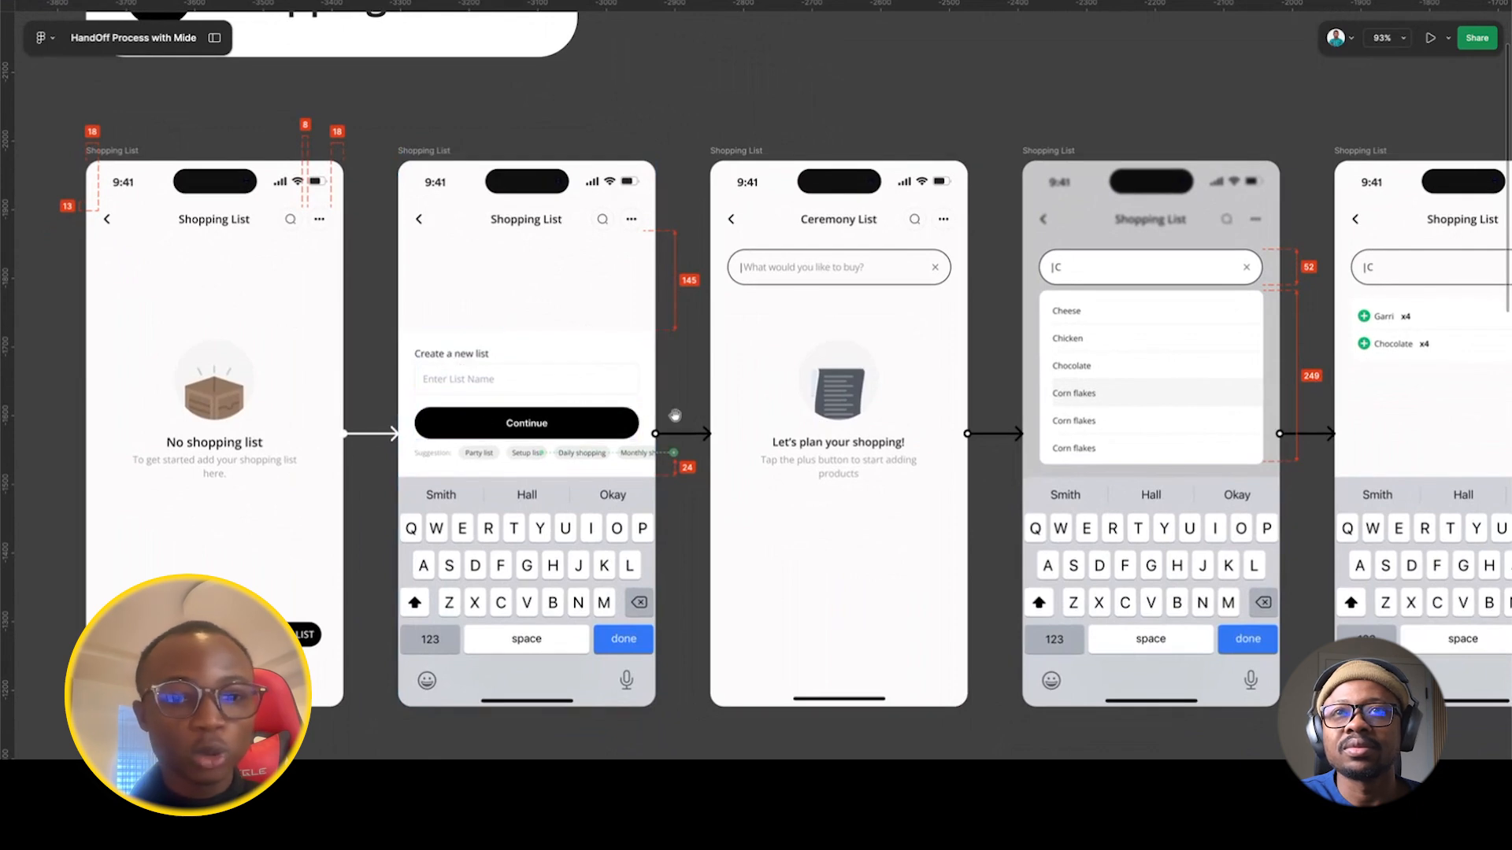
scroll(684, 312, "right", 15)
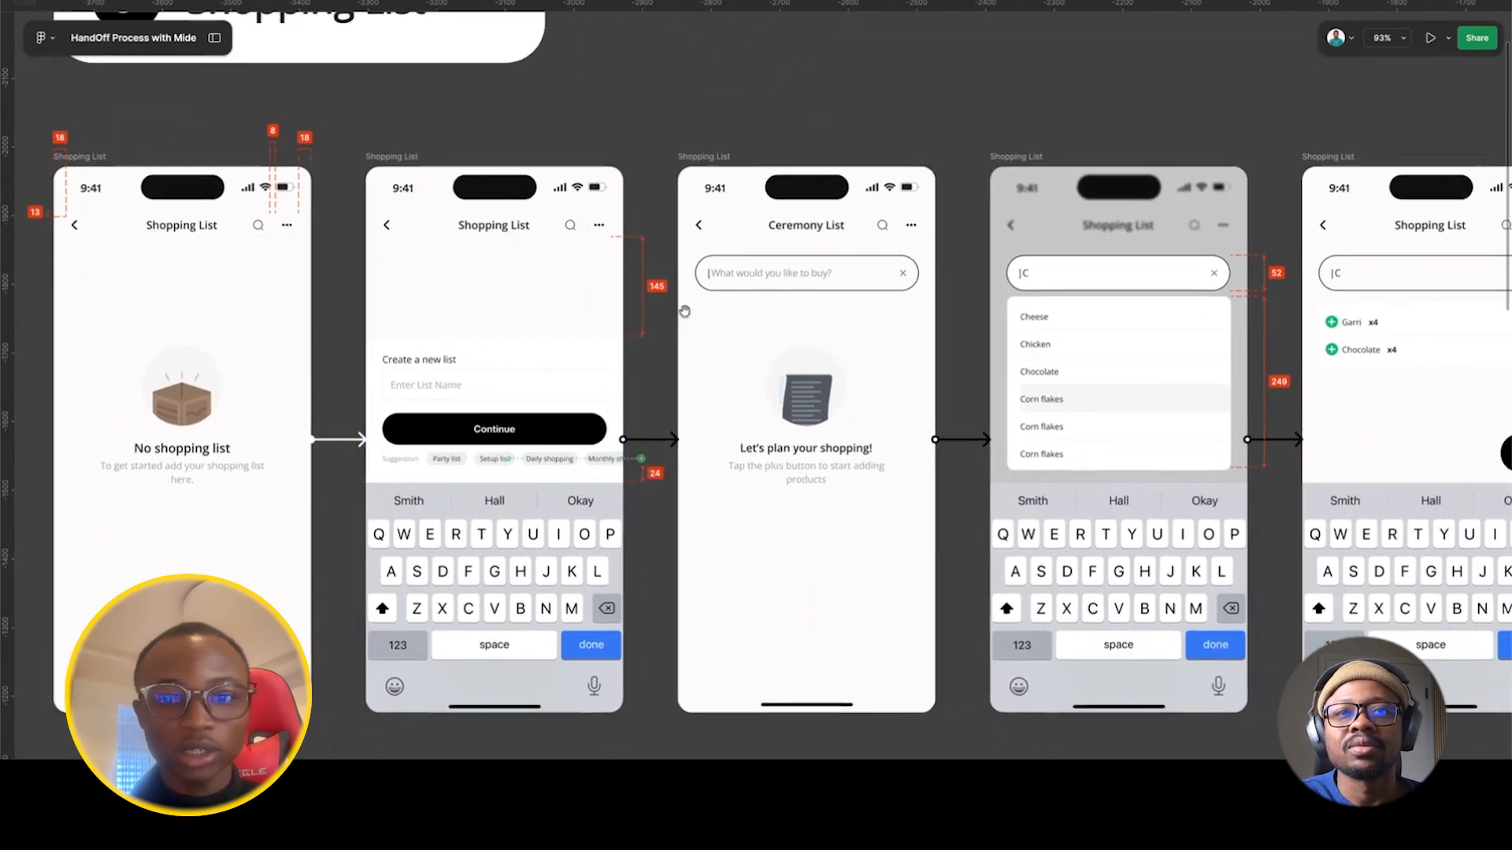
scroll(684, 312, "down", 3)
scroll(756, 339, "right", 6)
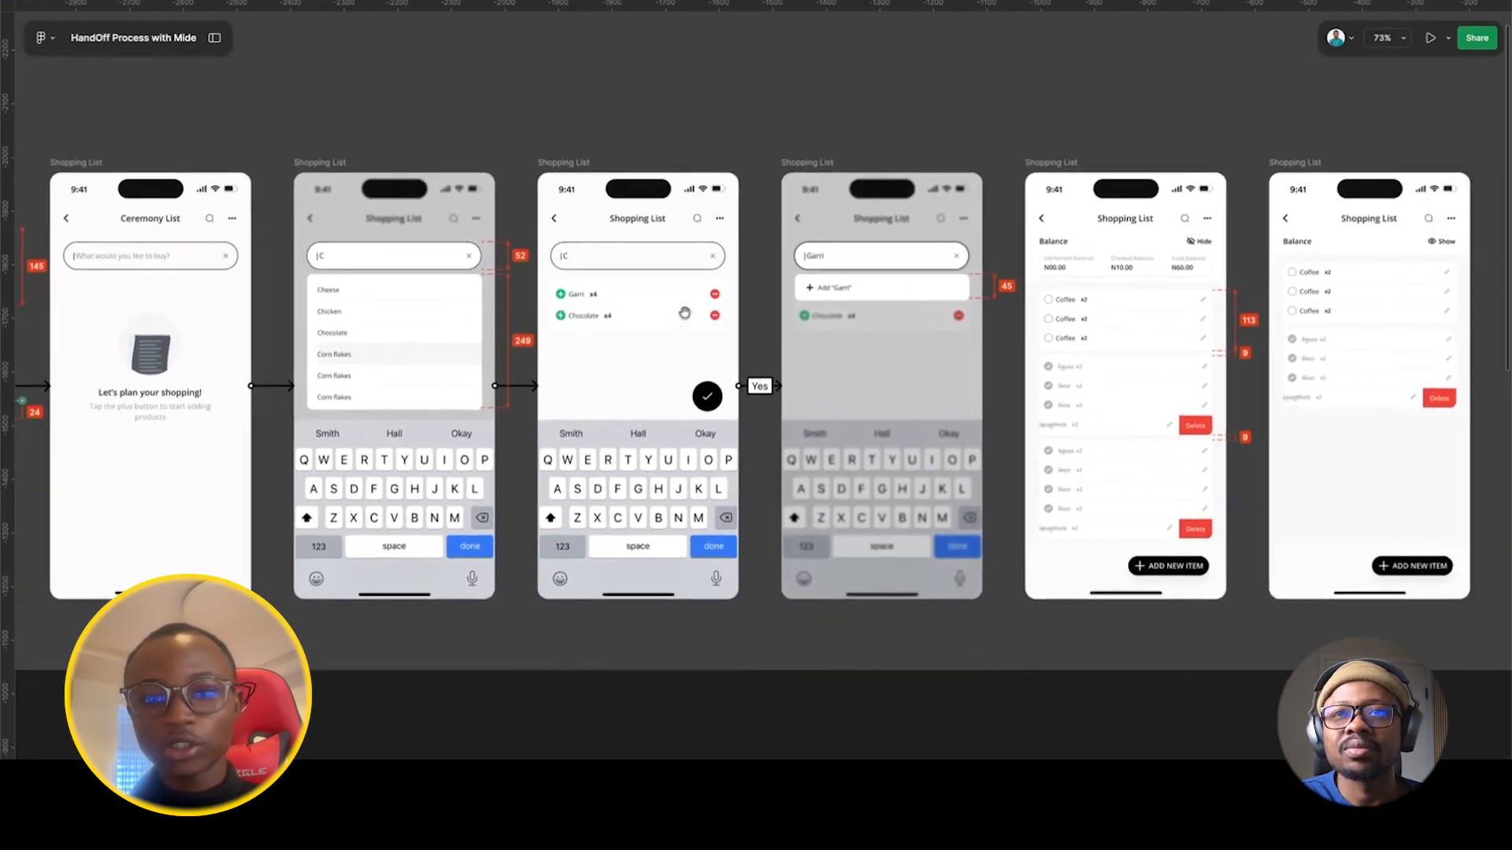
scroll(840, 376, "right", 15)
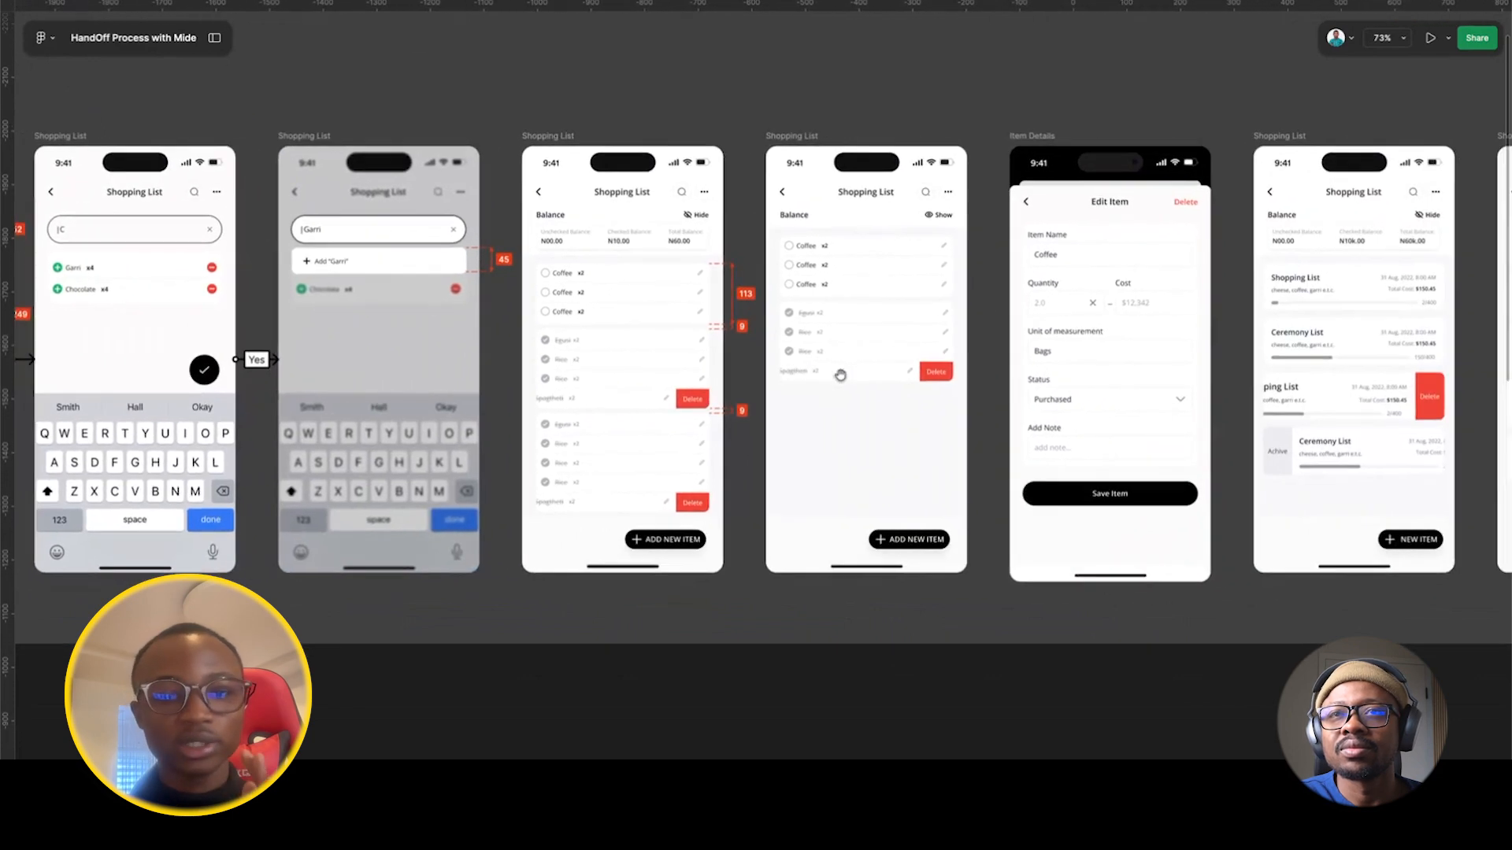
scroll(840, 376, "right", 15)
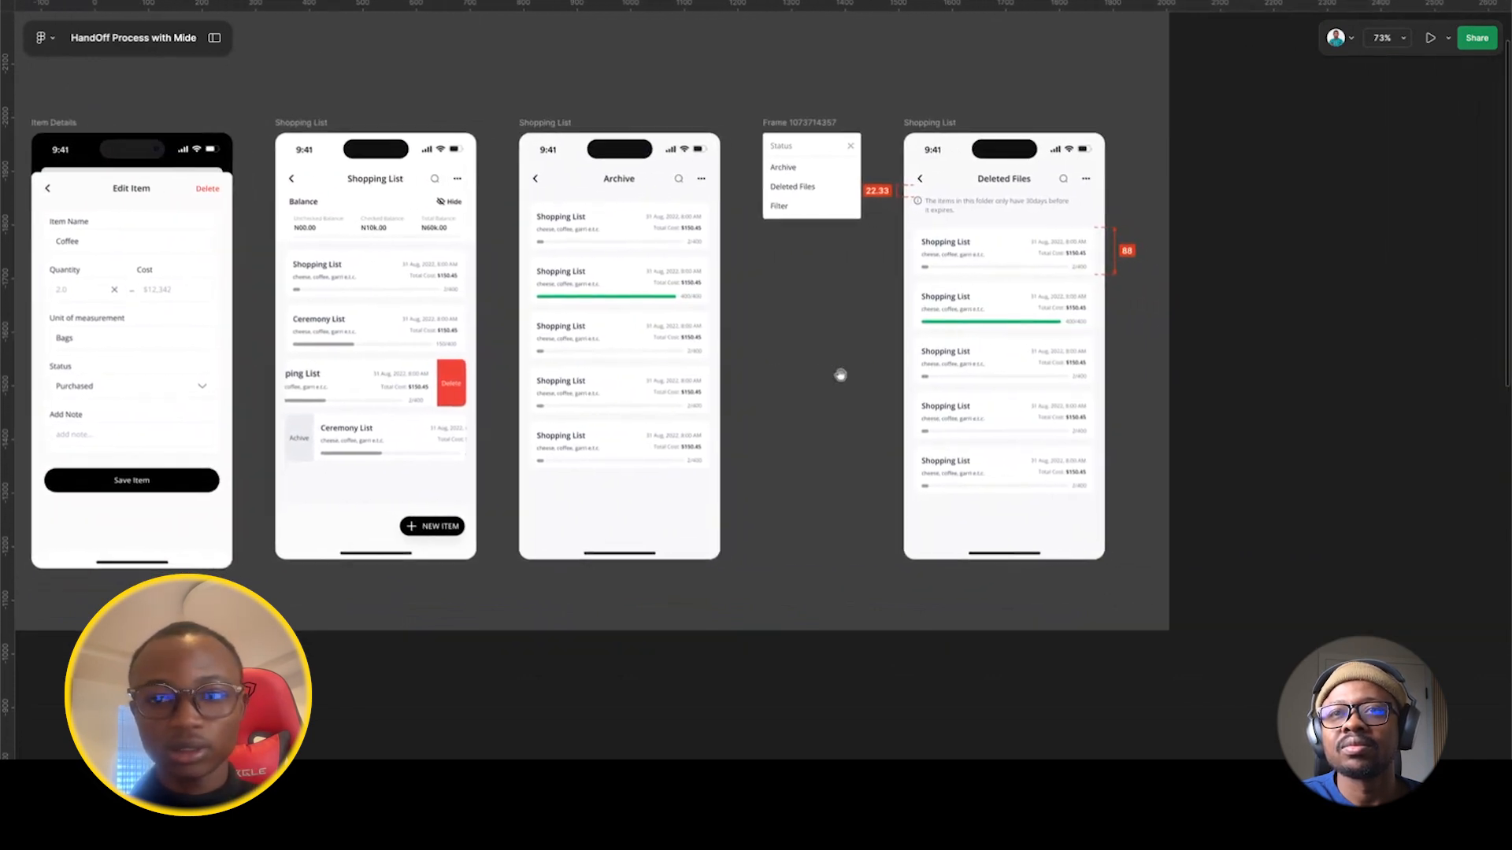
scroll(822, 544, "left", 15)
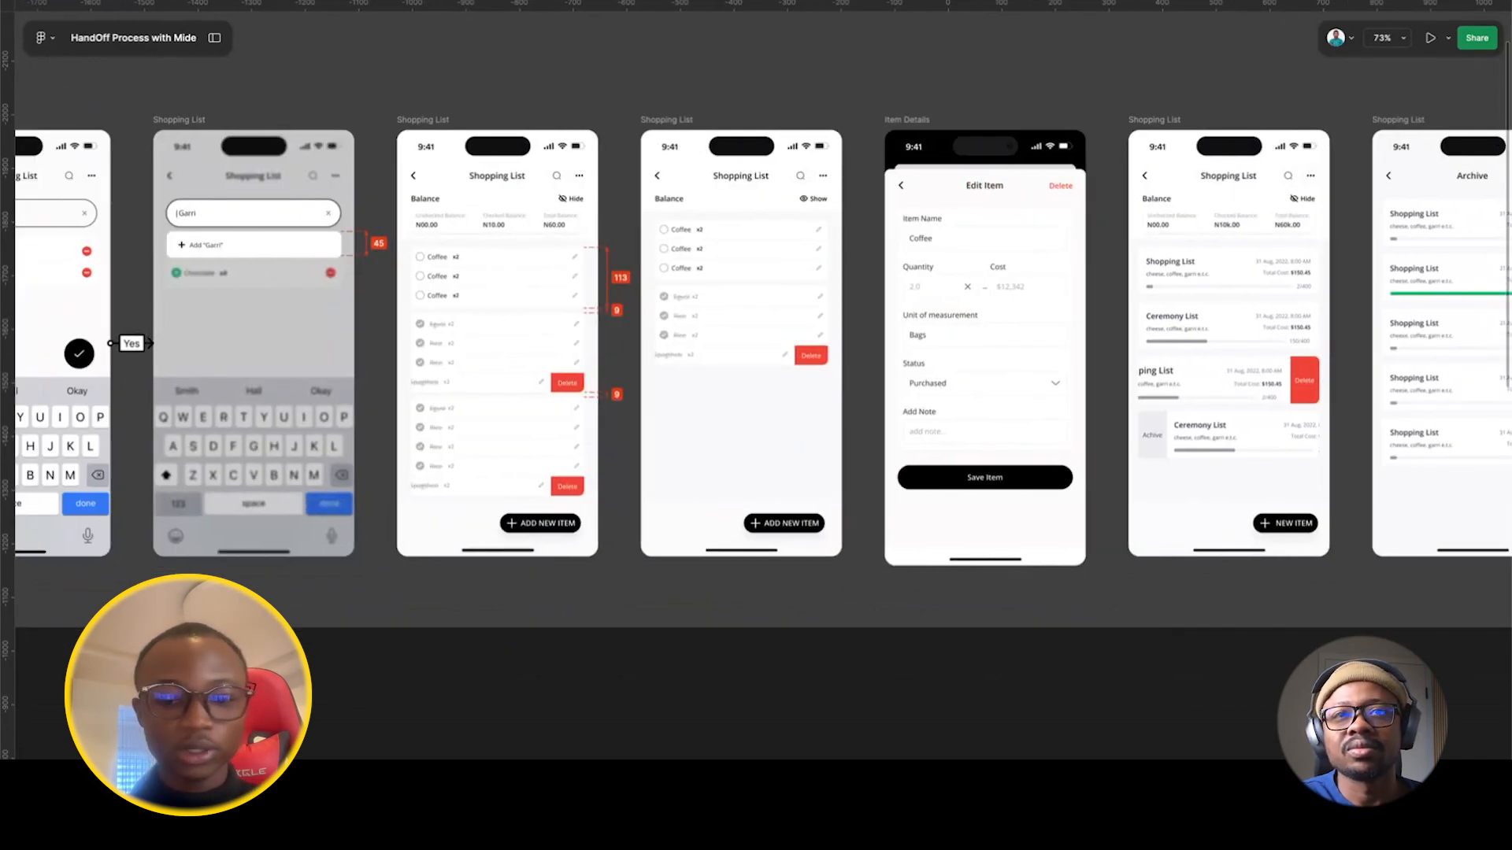
Return to design mode and read the "How to Handoff to Development" sticky note beside the lower Shopping List section.
scroll(776, 703, "down", 5)
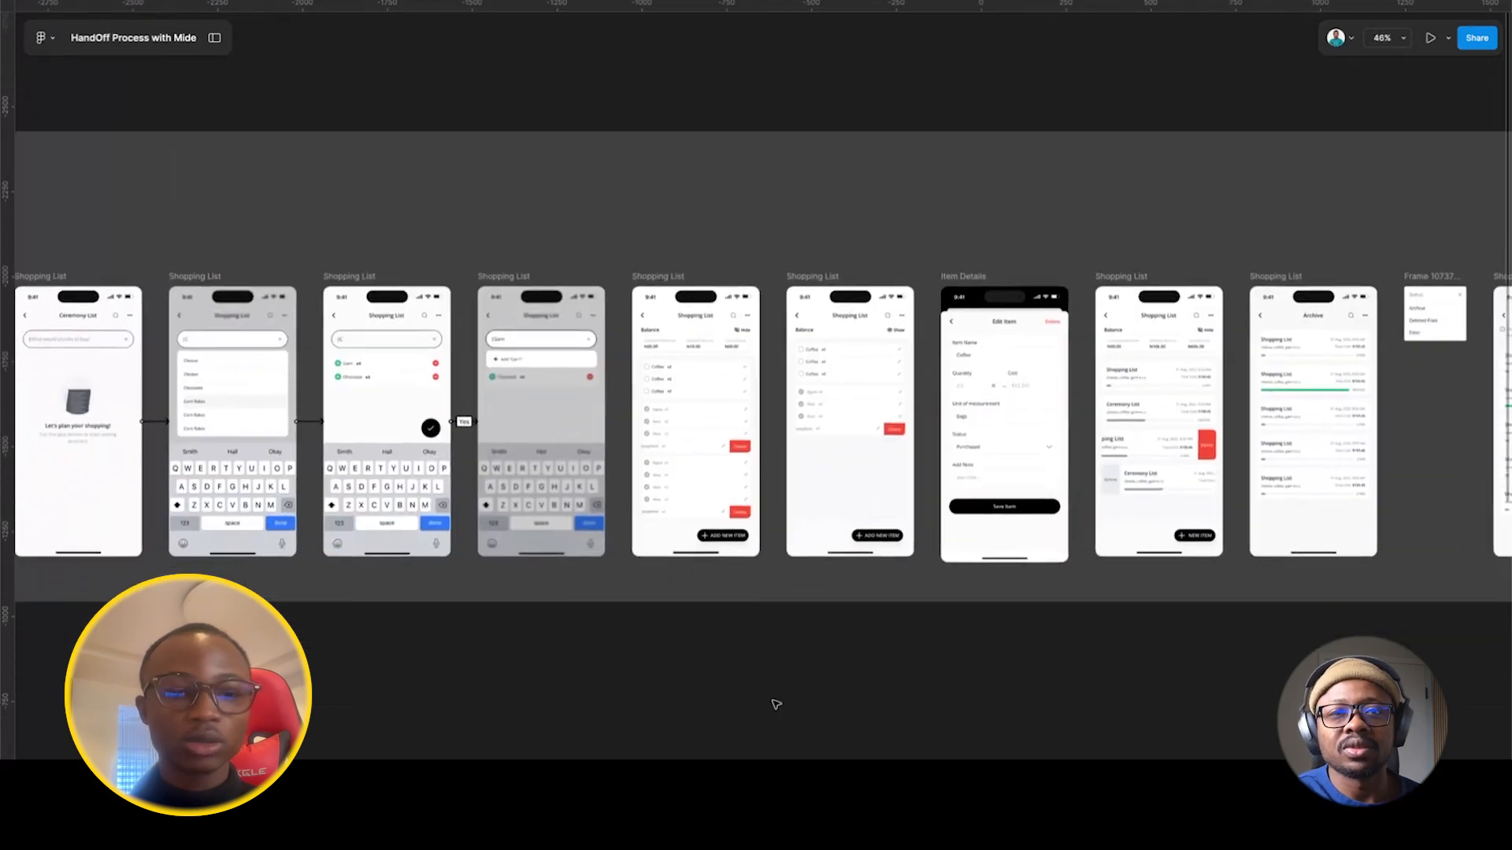
scroll(776, 704, "down", 1)
scroll(776, 703, "left", 6)
scroll(775, 704, "down", 6)
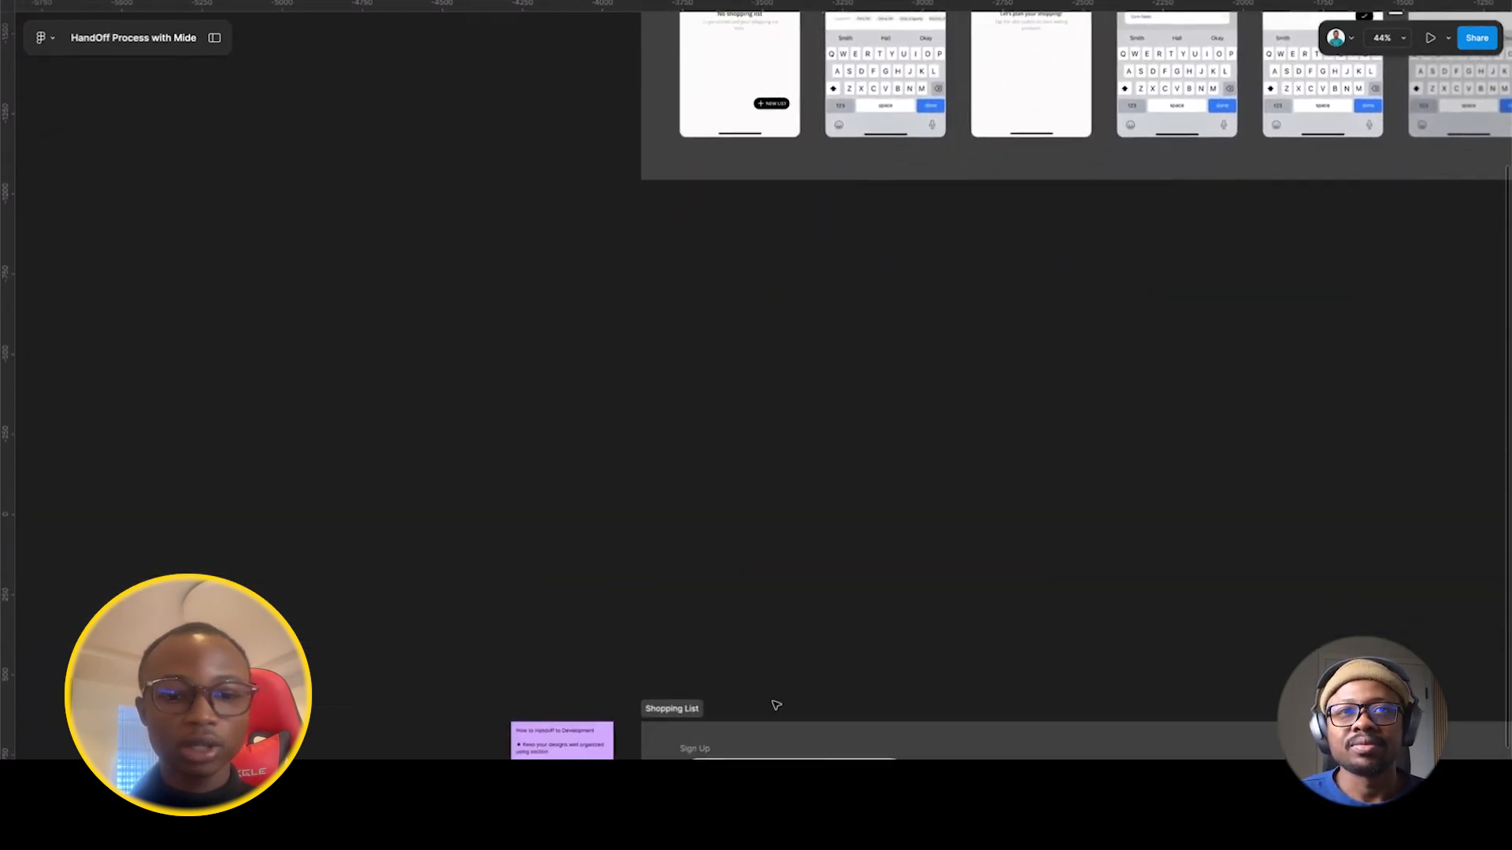
scroll(776, 703, "down", 3)
scroll(645, 654, "up", 6)
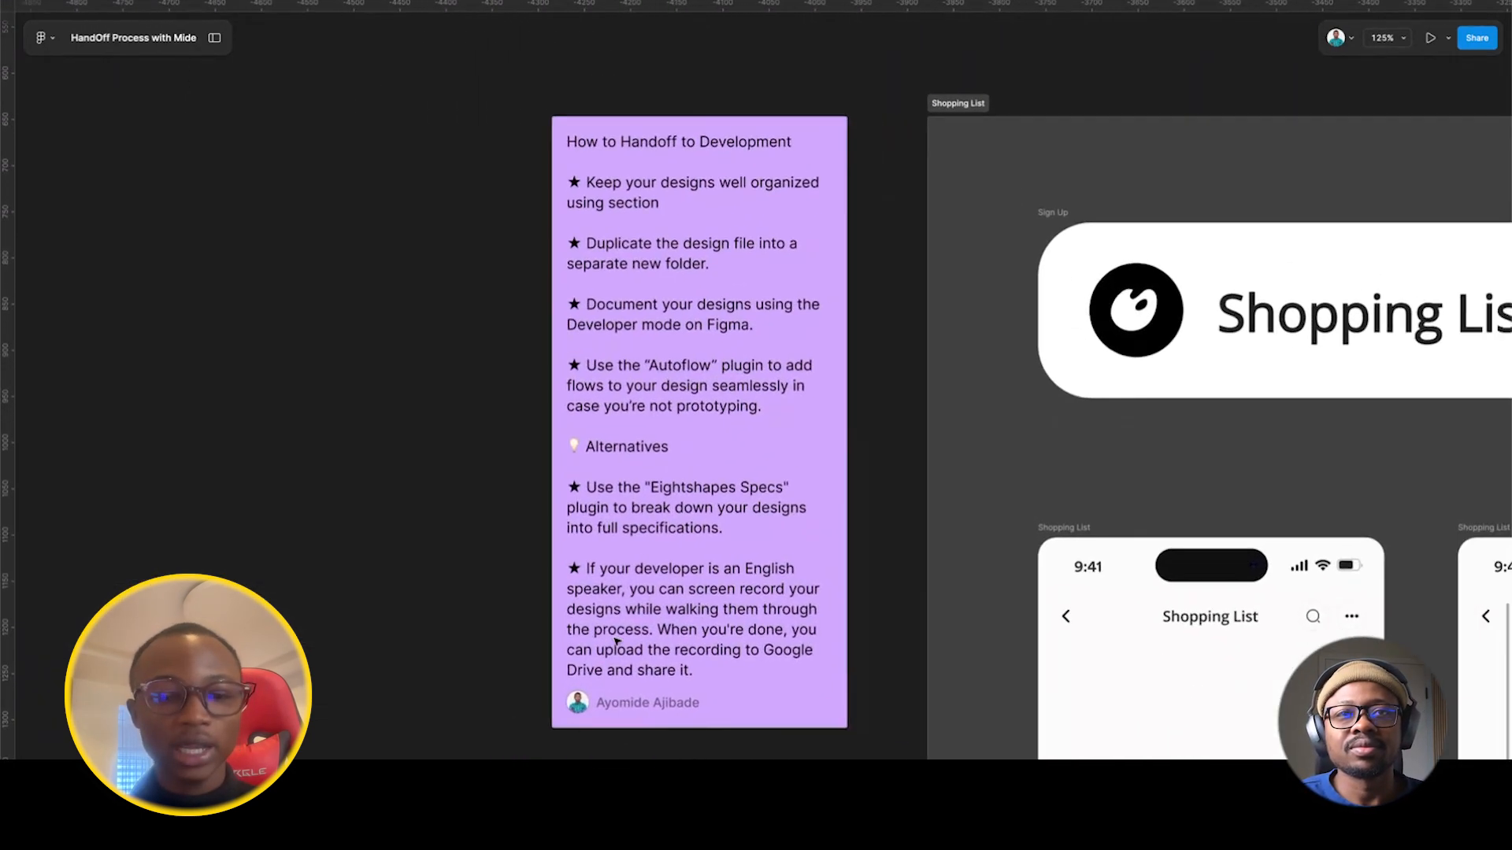
scroll(616, 641, "up", 5)
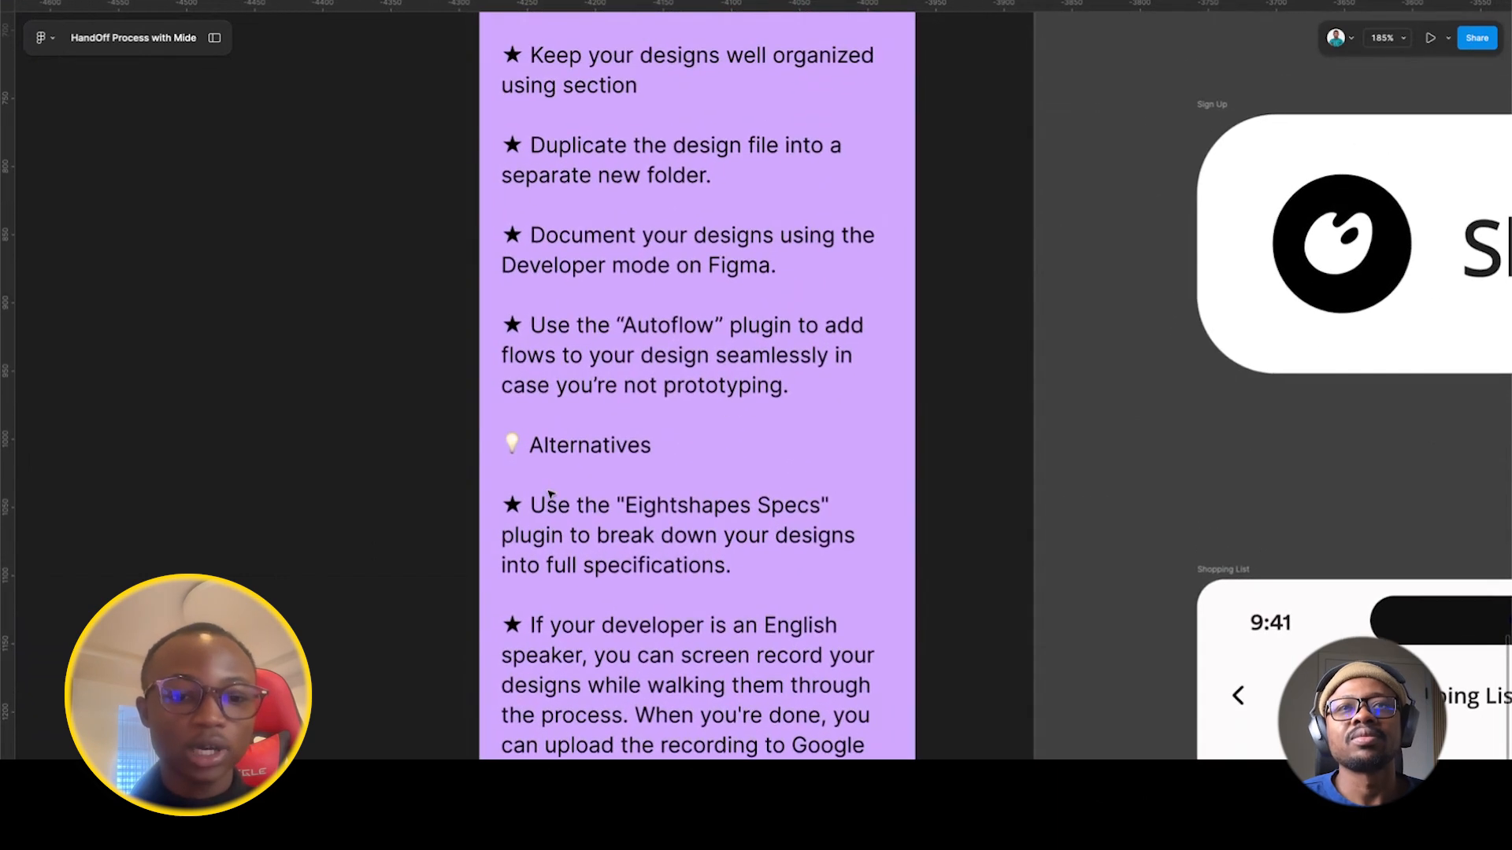
scroll(550, 495, "down", 3)
scroll(551, 494, "down", 1)
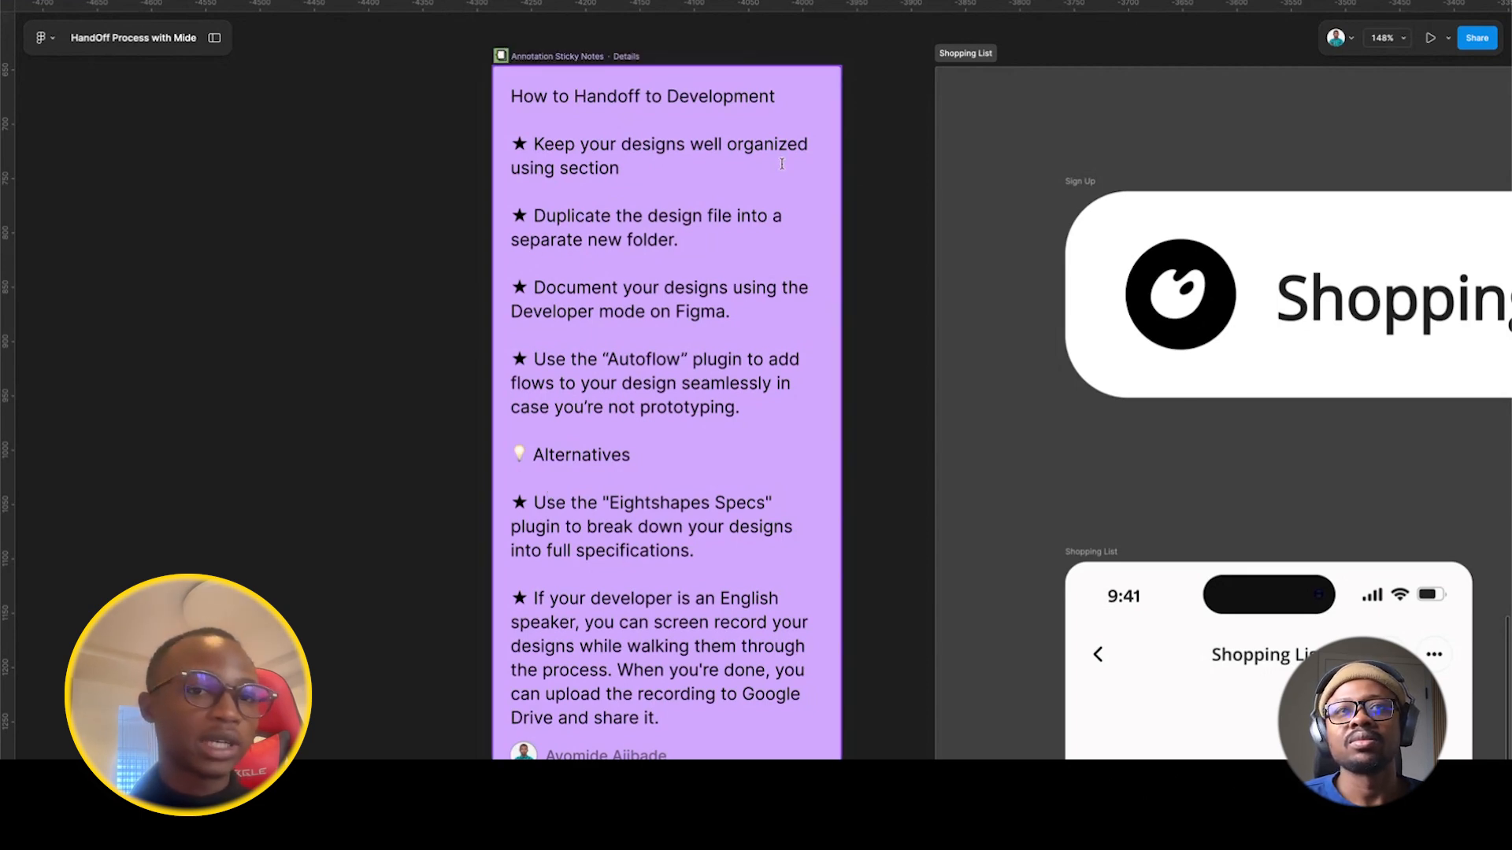
scroll(869, 254, "down", 5)
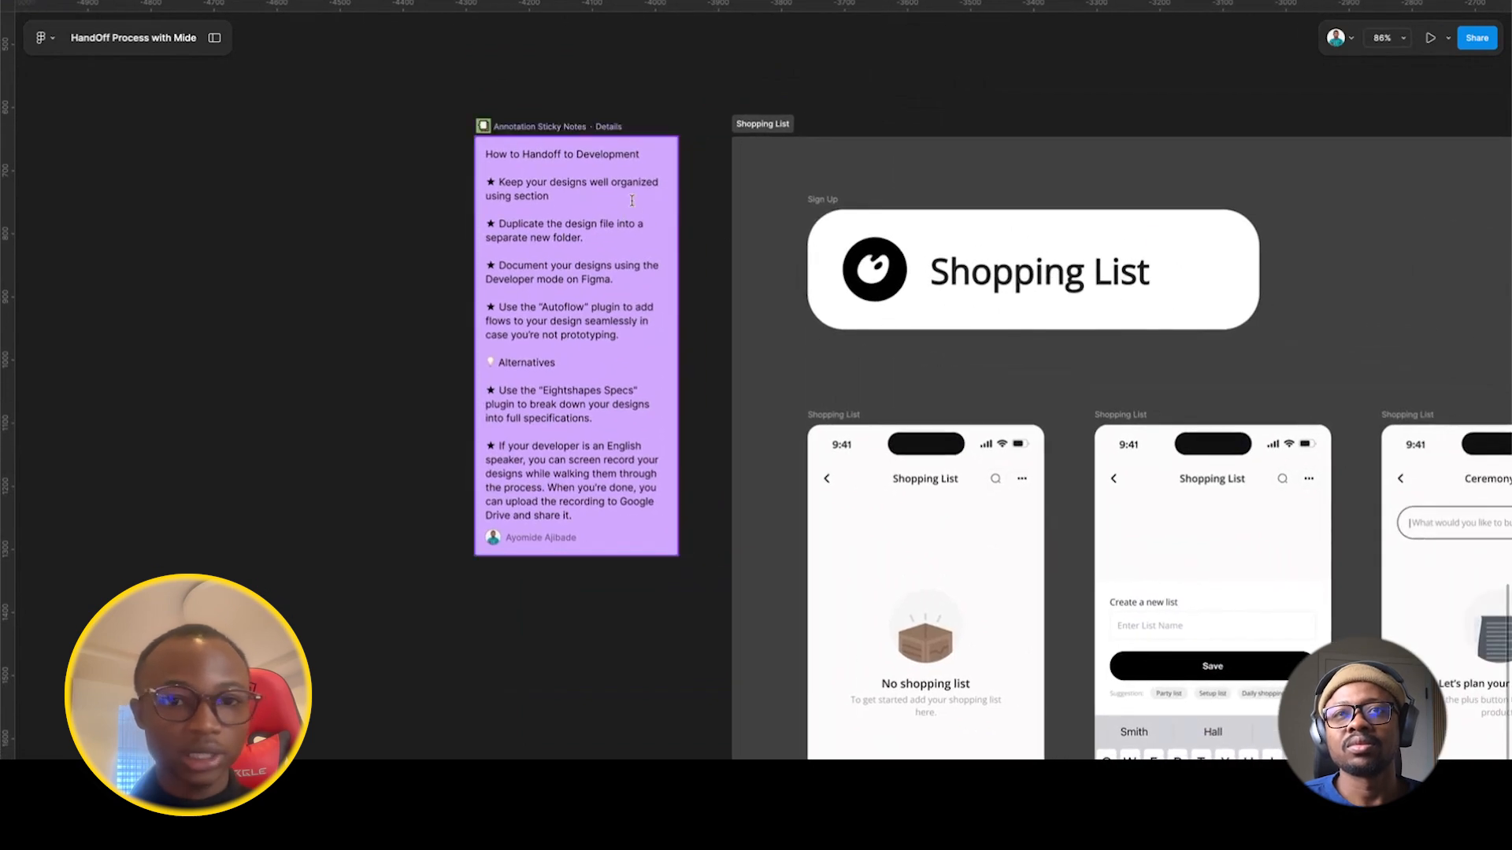
Select the lower Shopping List section and its Sign Up frame, and reread the sticky note's tips on sections and duplication.
left_click(763, 124)
scroll(966, 173, "right", 5)
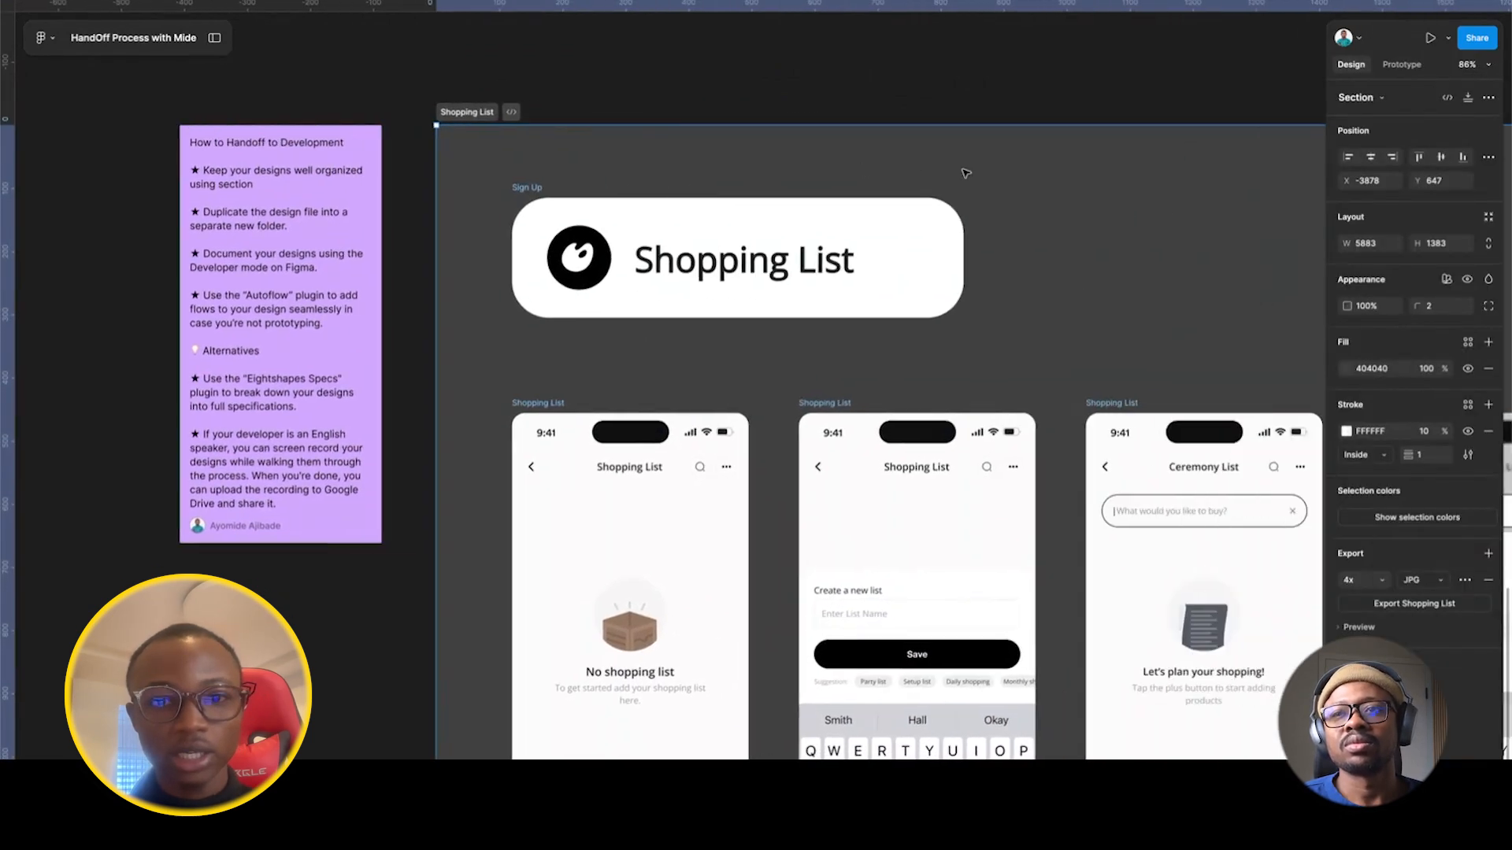
scroll(966, 173, "down", 3)
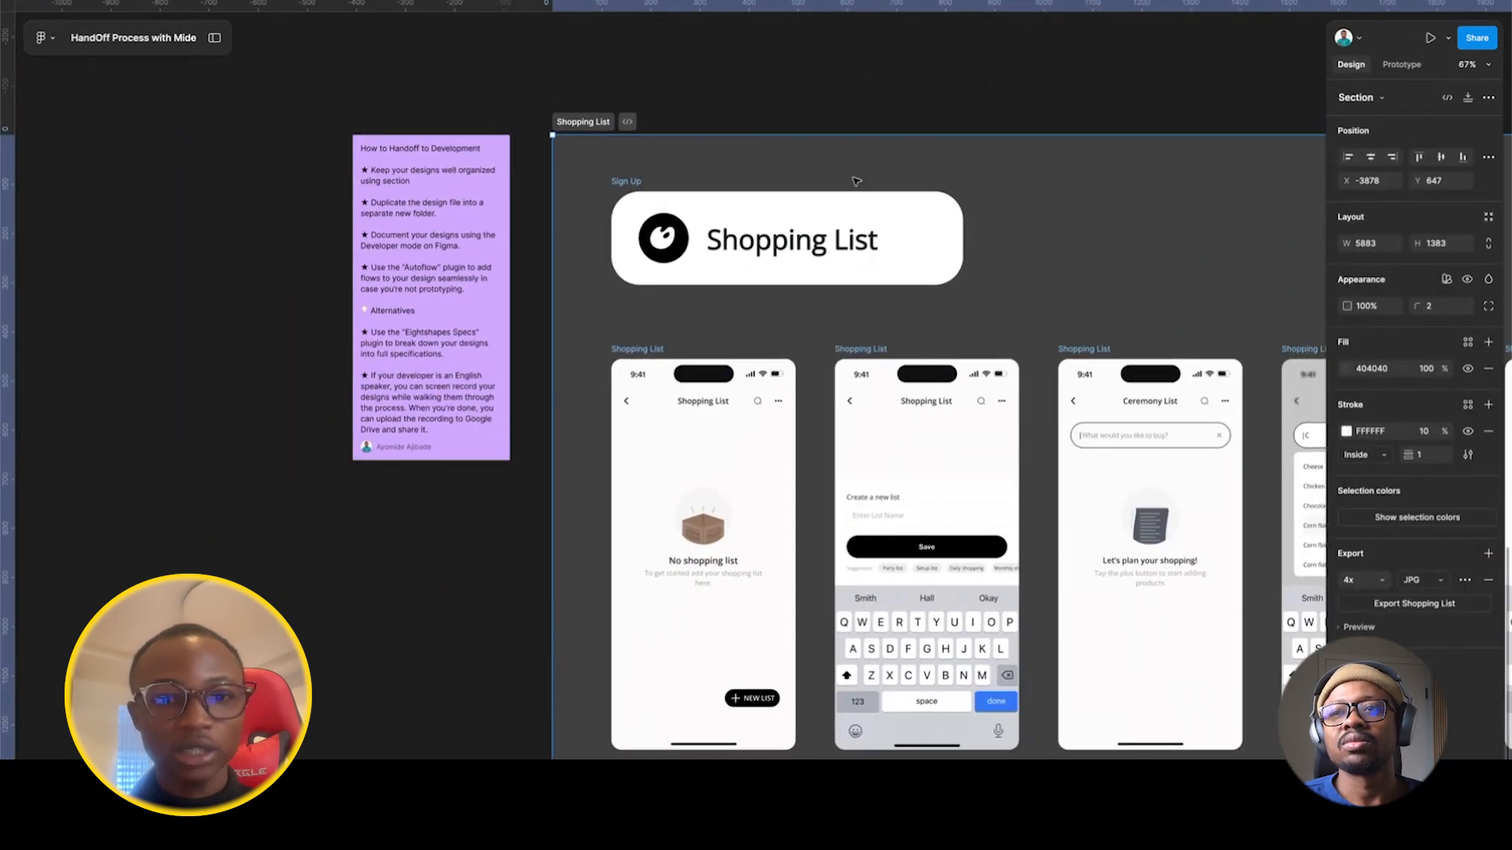
left_click(623, 189)
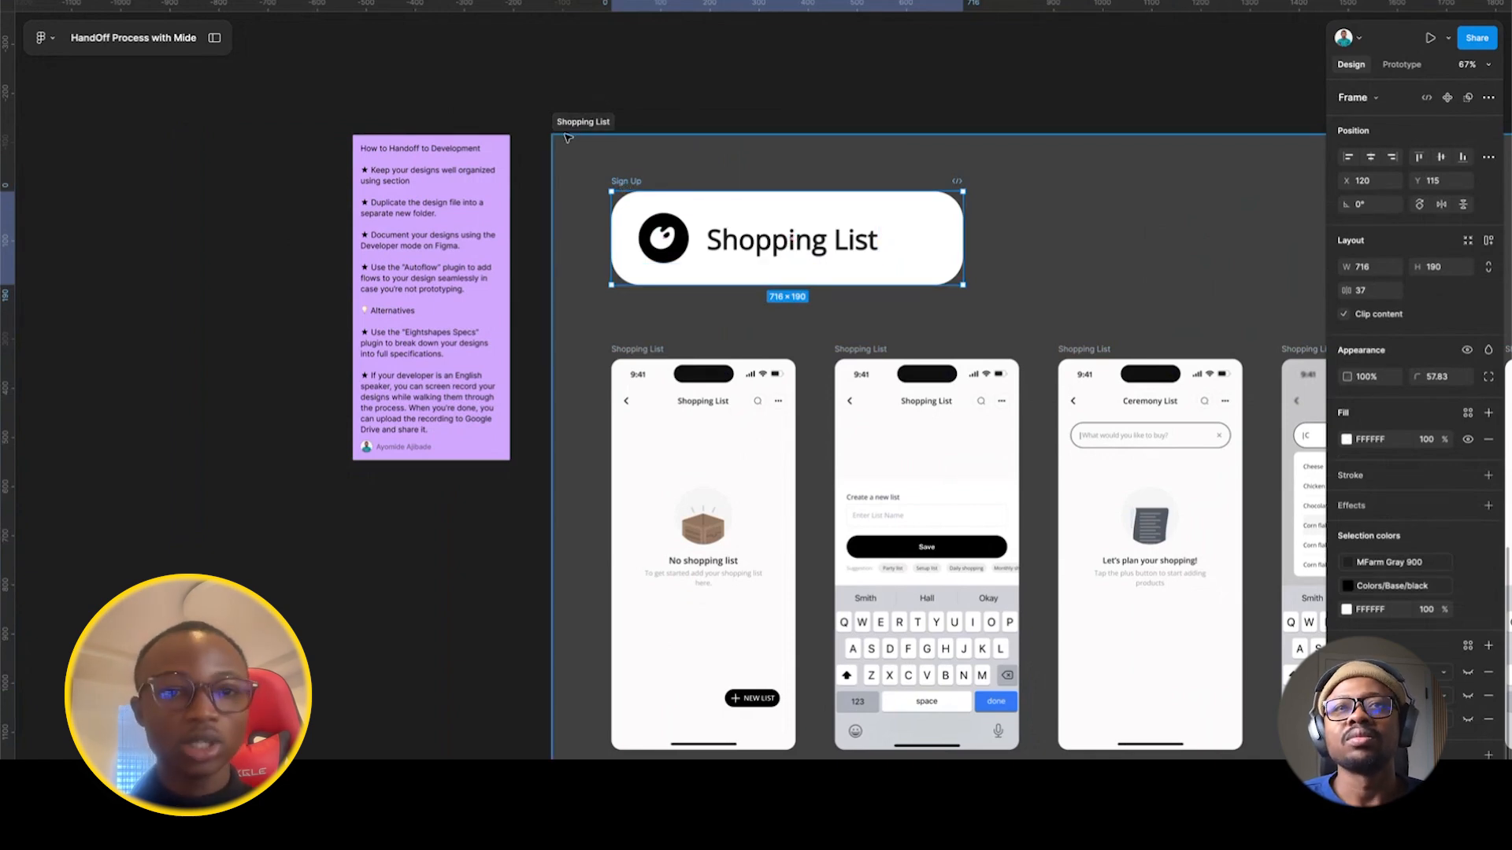
scroll(448, 148, "up", 5)
scroll(448, 148, "up", 2)
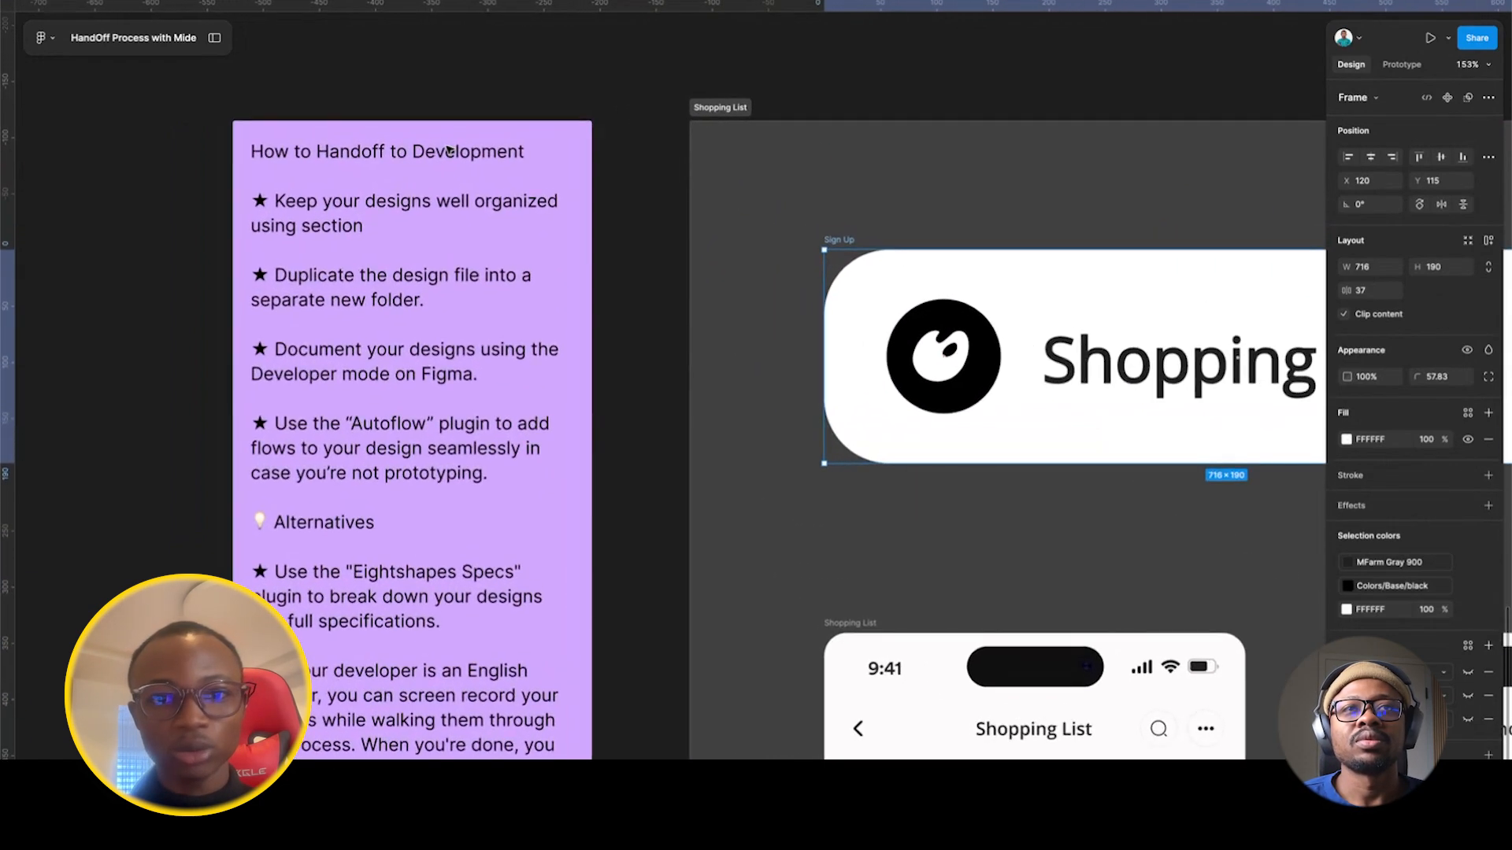
scroll(457, 236, "left", 2)
scroll(457, 236, "down", 1)
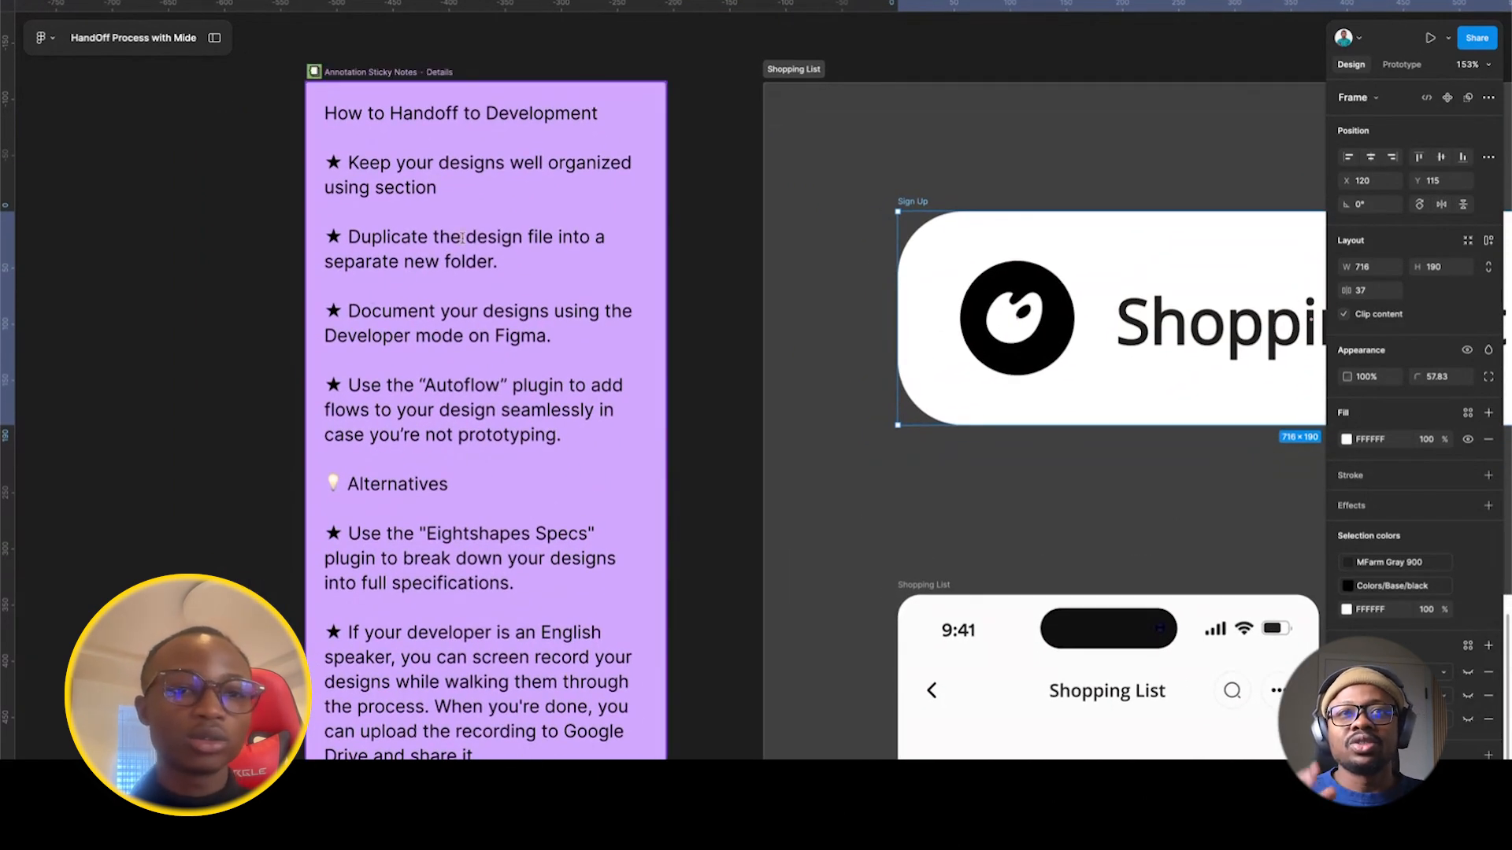
Deselect the Sign Up frame and look over the lower Shopping List section together with its sticky note.
scroll(568, 251, "right", 2)
scroll(569, 250, "up", 1)
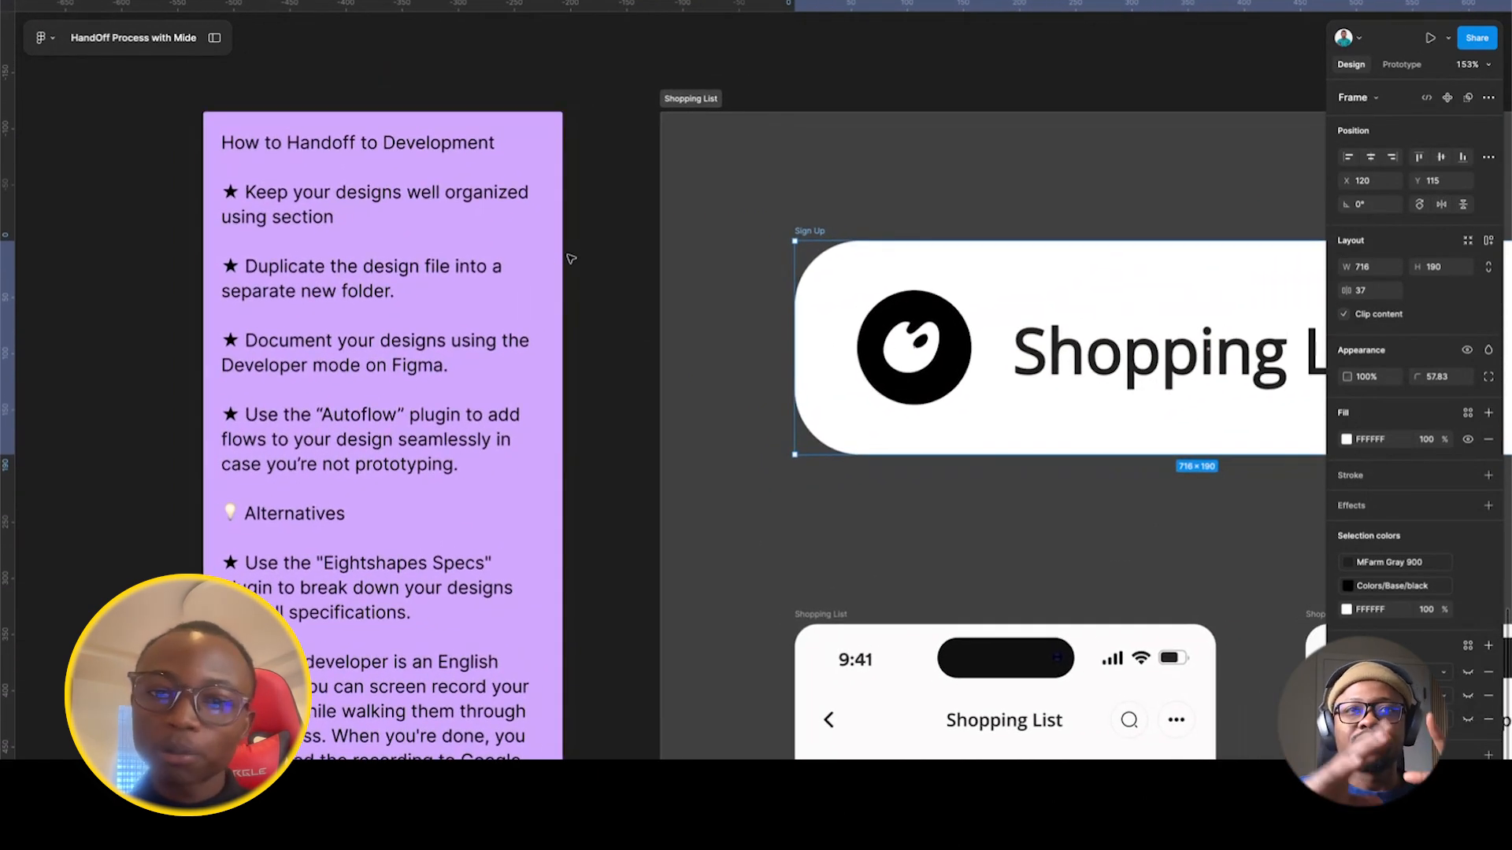
scroll(571, 254, "down", 4, "ctrl")
scroll(571, 258, "down", 5, "ctrl")
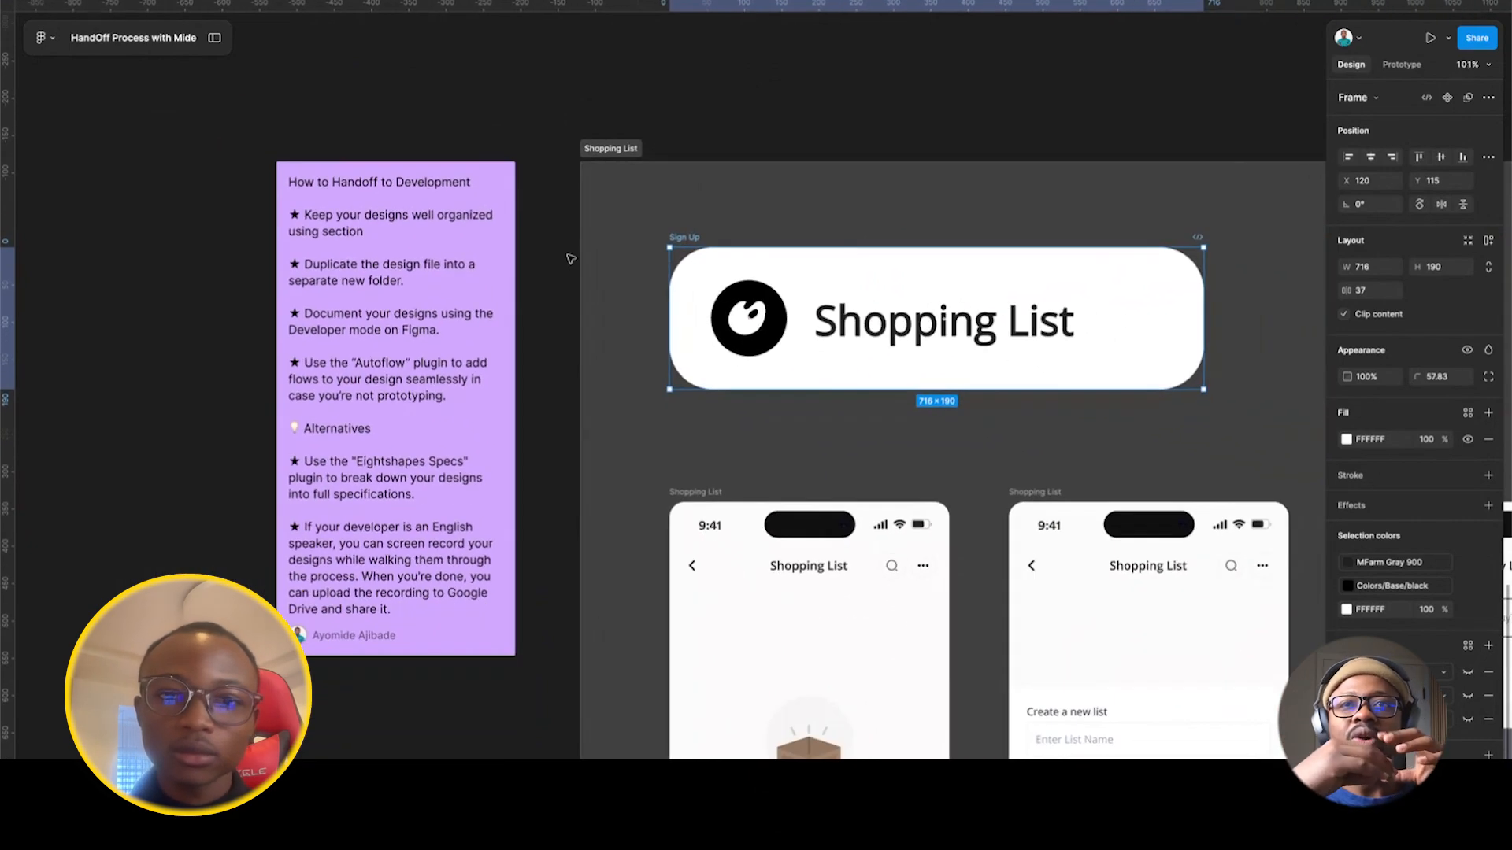
left_click(756, 121)
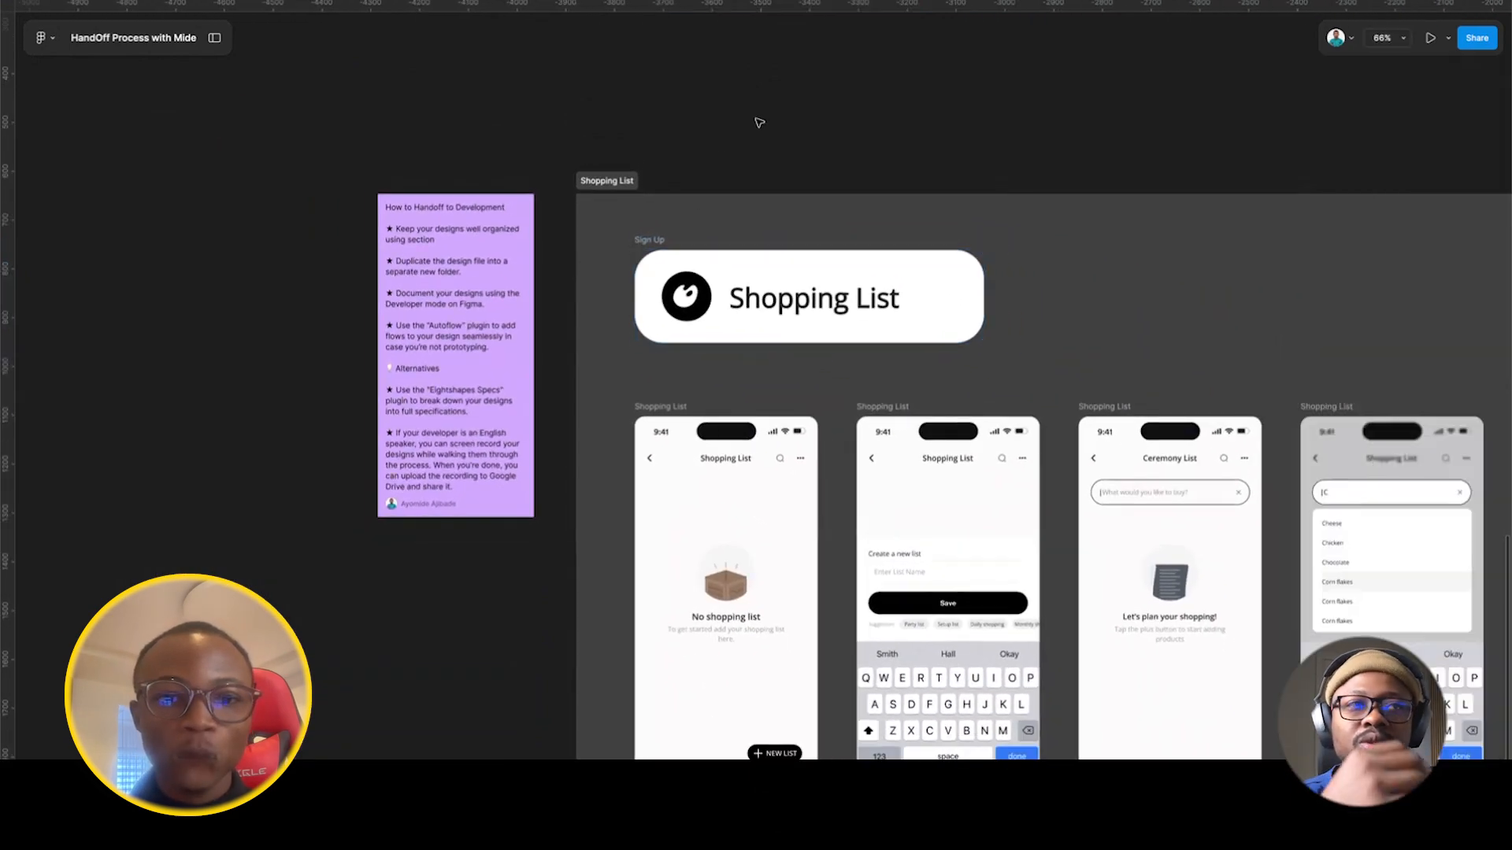
scroll(698, 139, "down", 4, "ctrl")
scroll(698, 139, "right", 2)
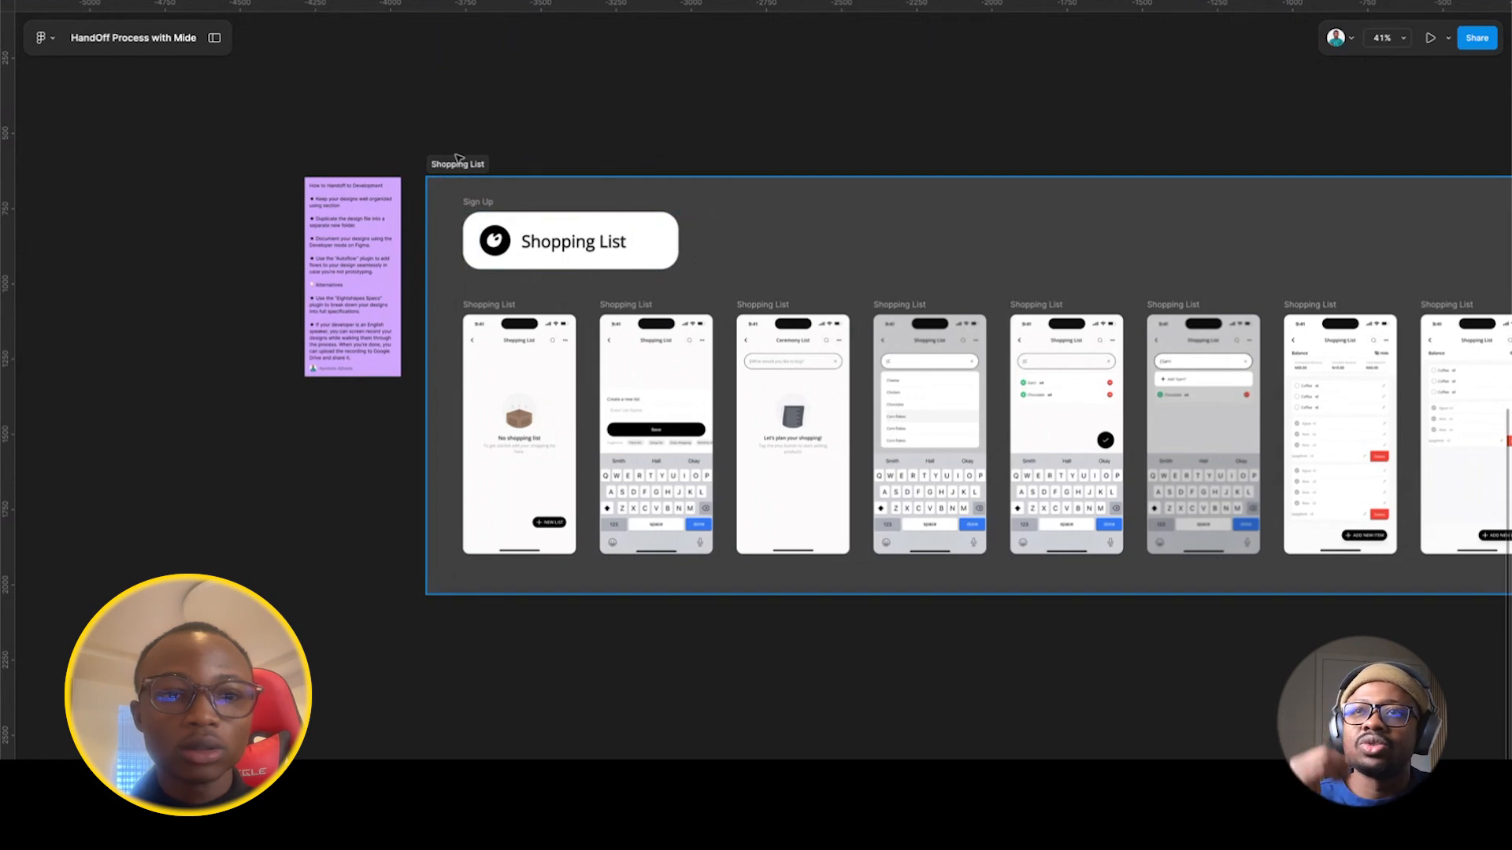
scroll(457, 162, "down", 2)
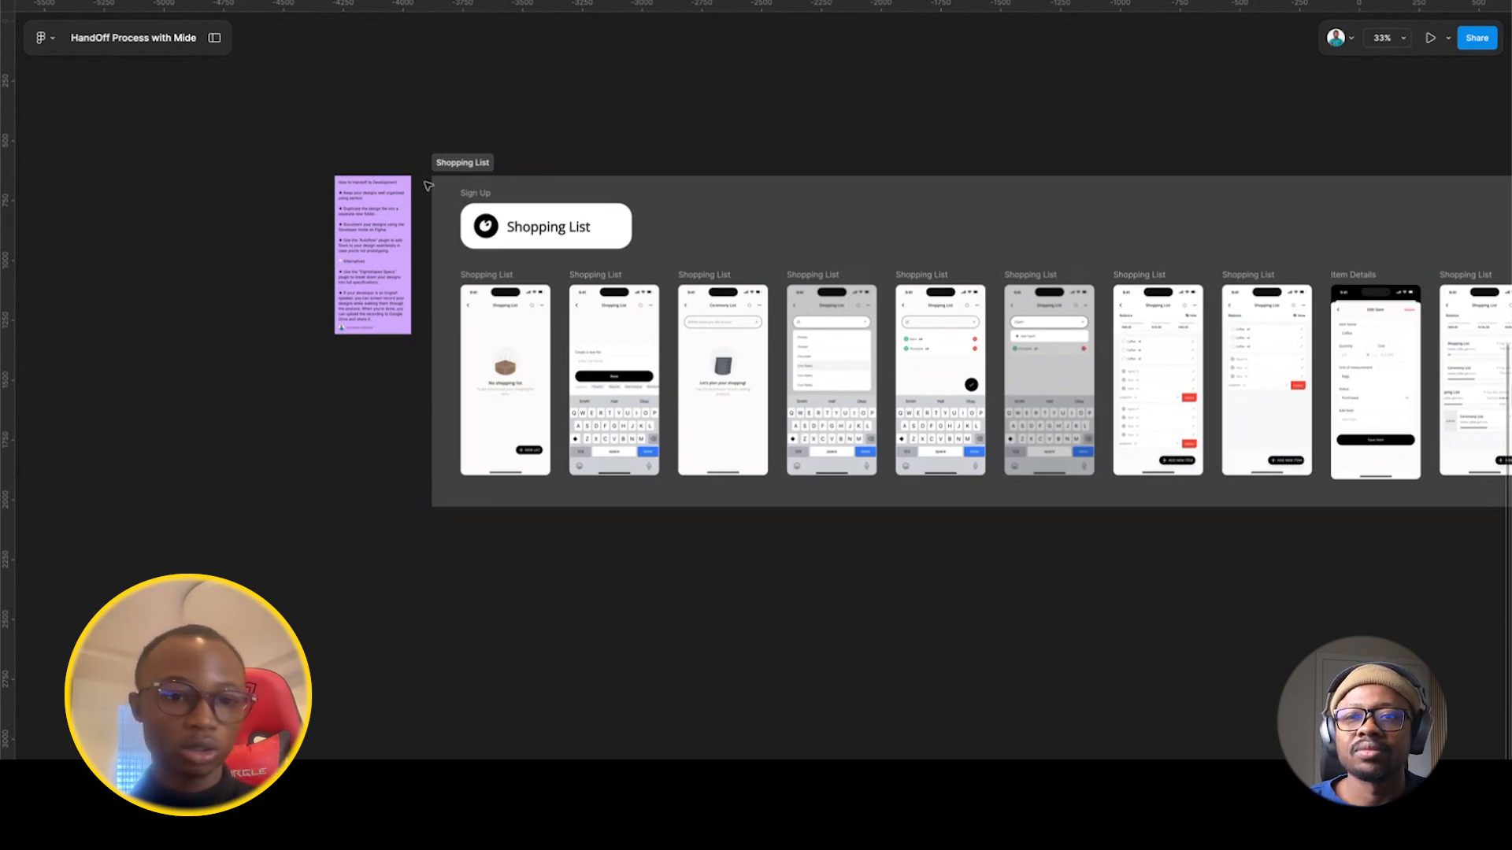
Read the sticky note's tips on organizing with sections, duplicating the design file and documenting in Developer mode.
scroll(429, 185, "up", 5)
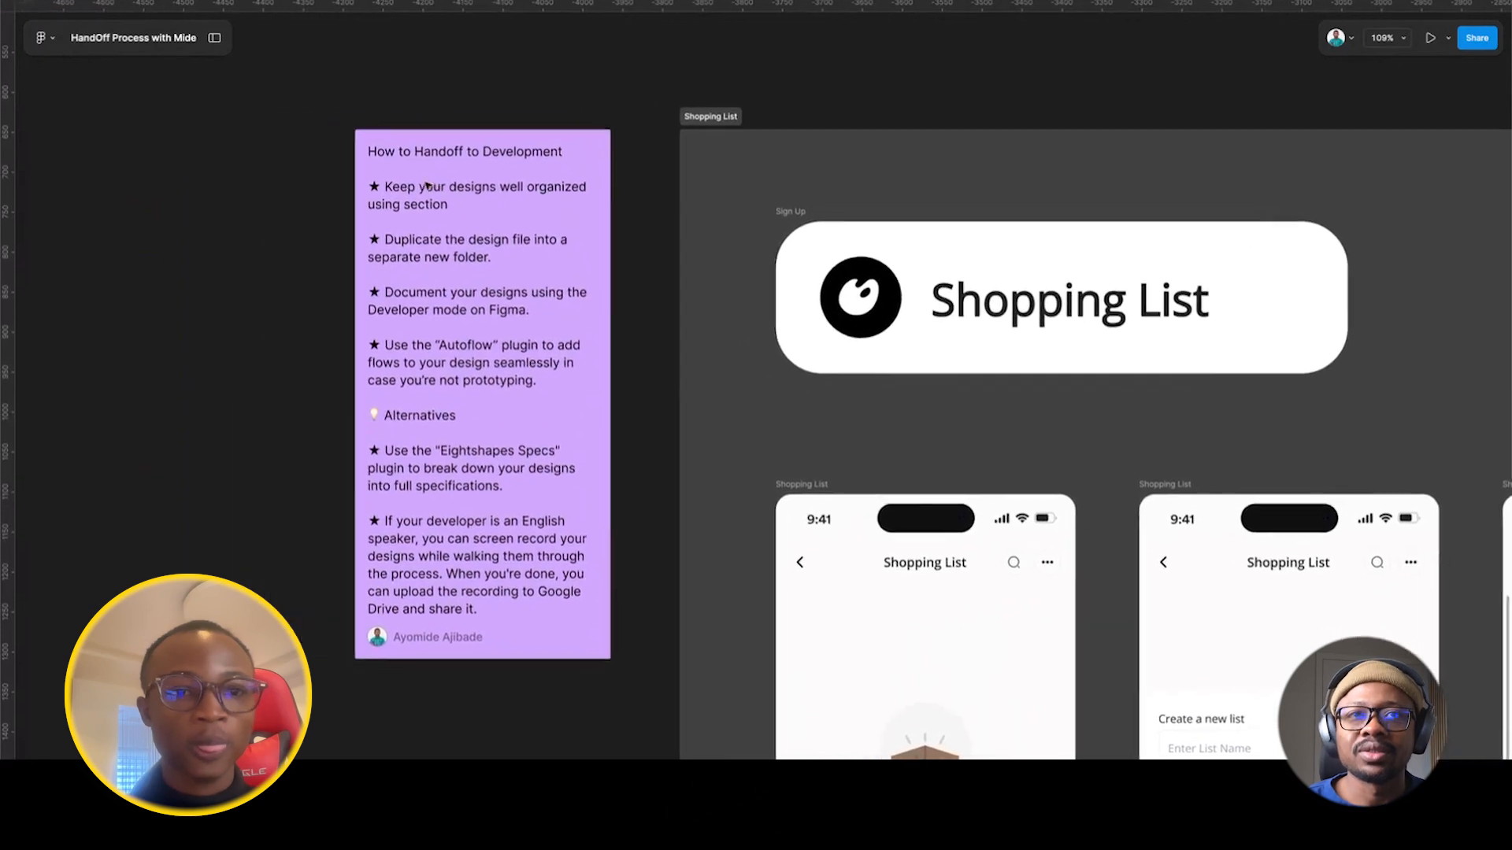
scroll(434, 179, "left", 1)
scroll(434, 179, "down", 1)
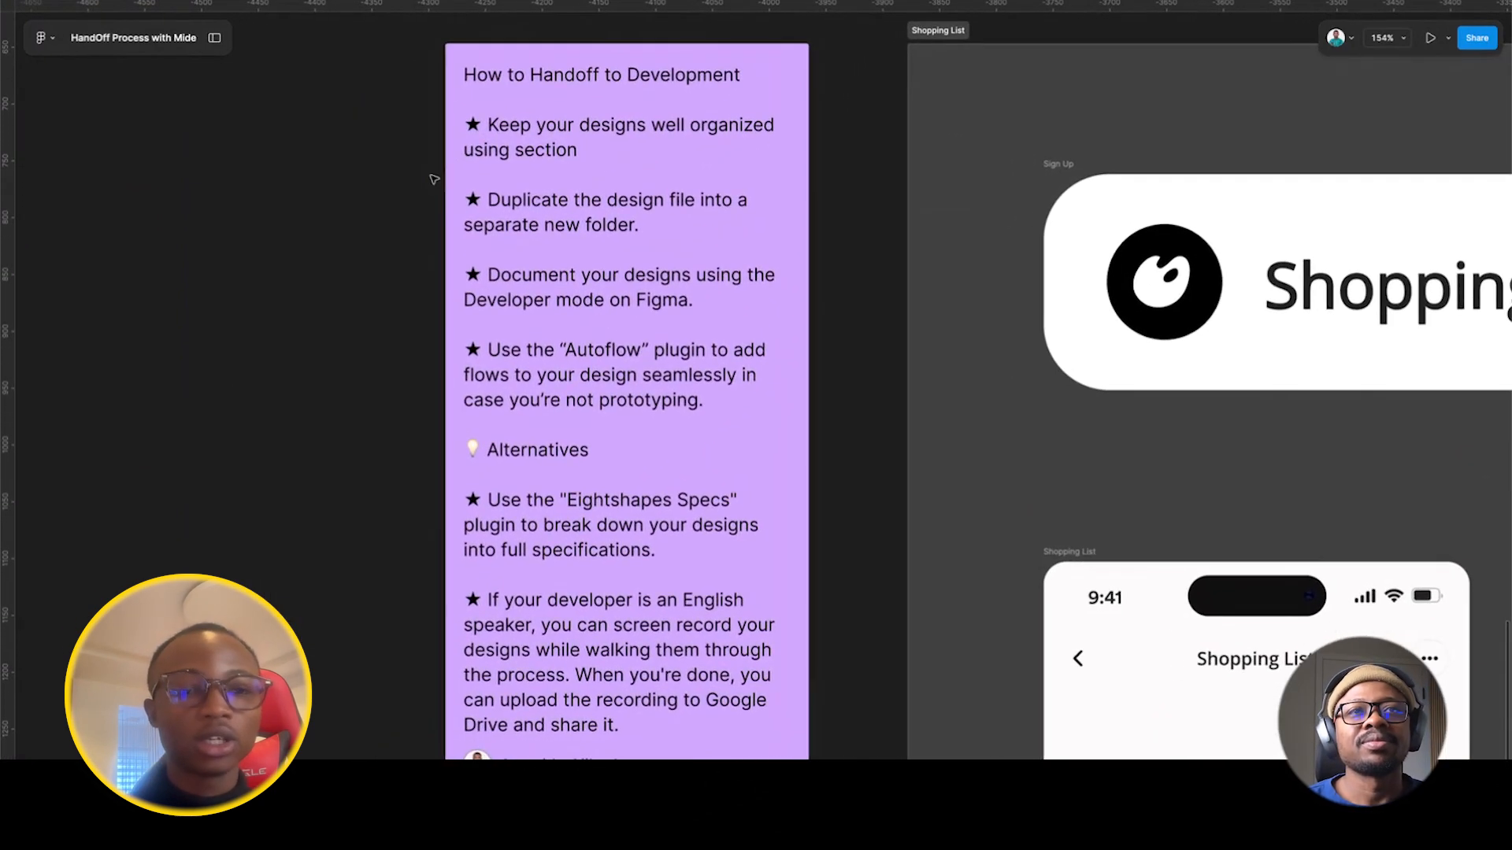
scroll(435, 177, "up", 1)
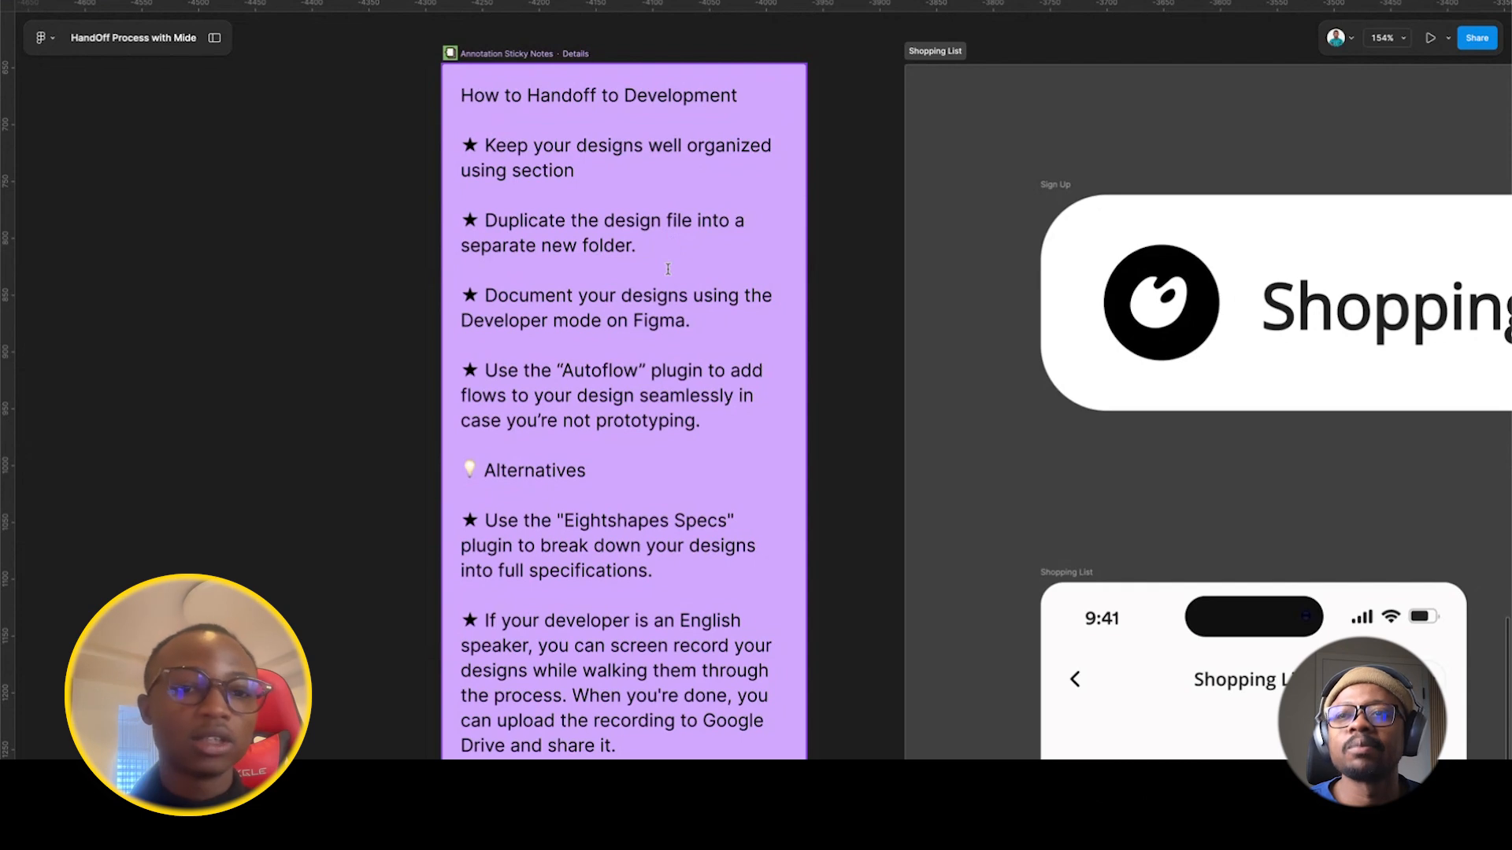
scroll(670, 266, "left", 1)
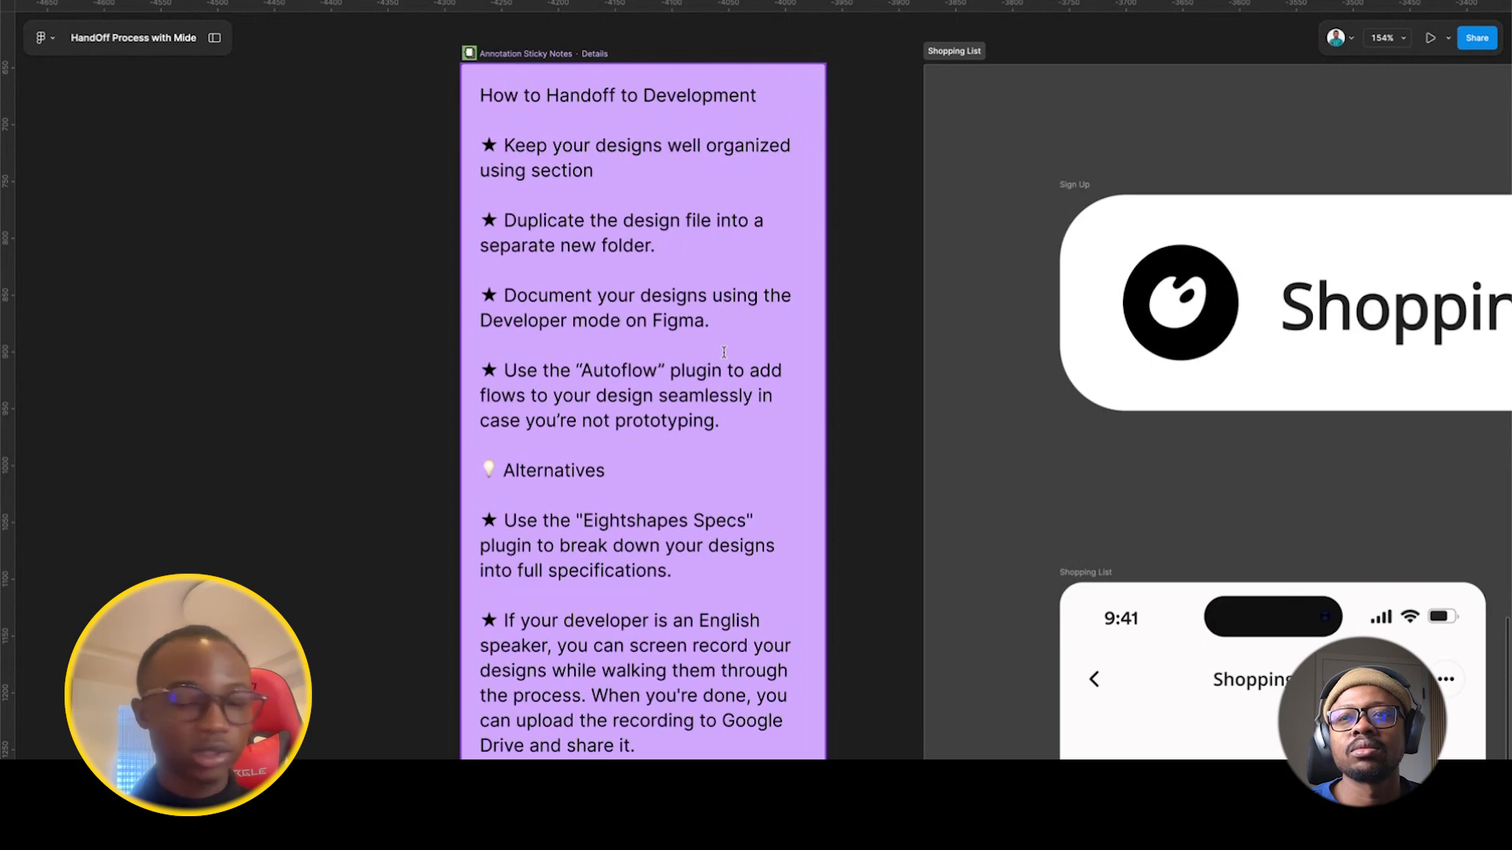
scroll(723, 352, "down", 1)
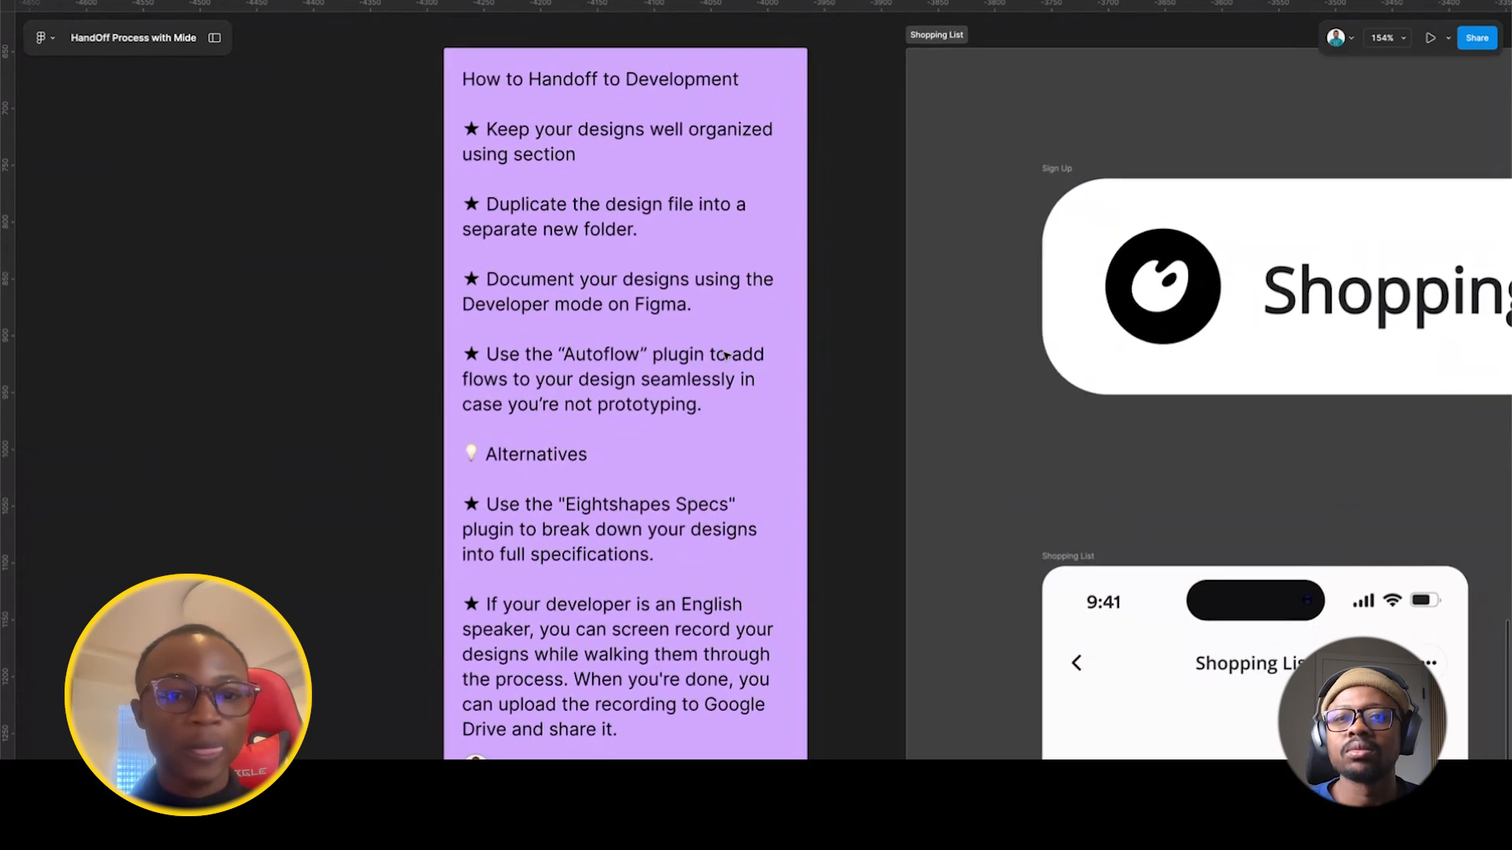
scroll(725, 352, "up", 1)
scroll(708, 350, "right", 2)
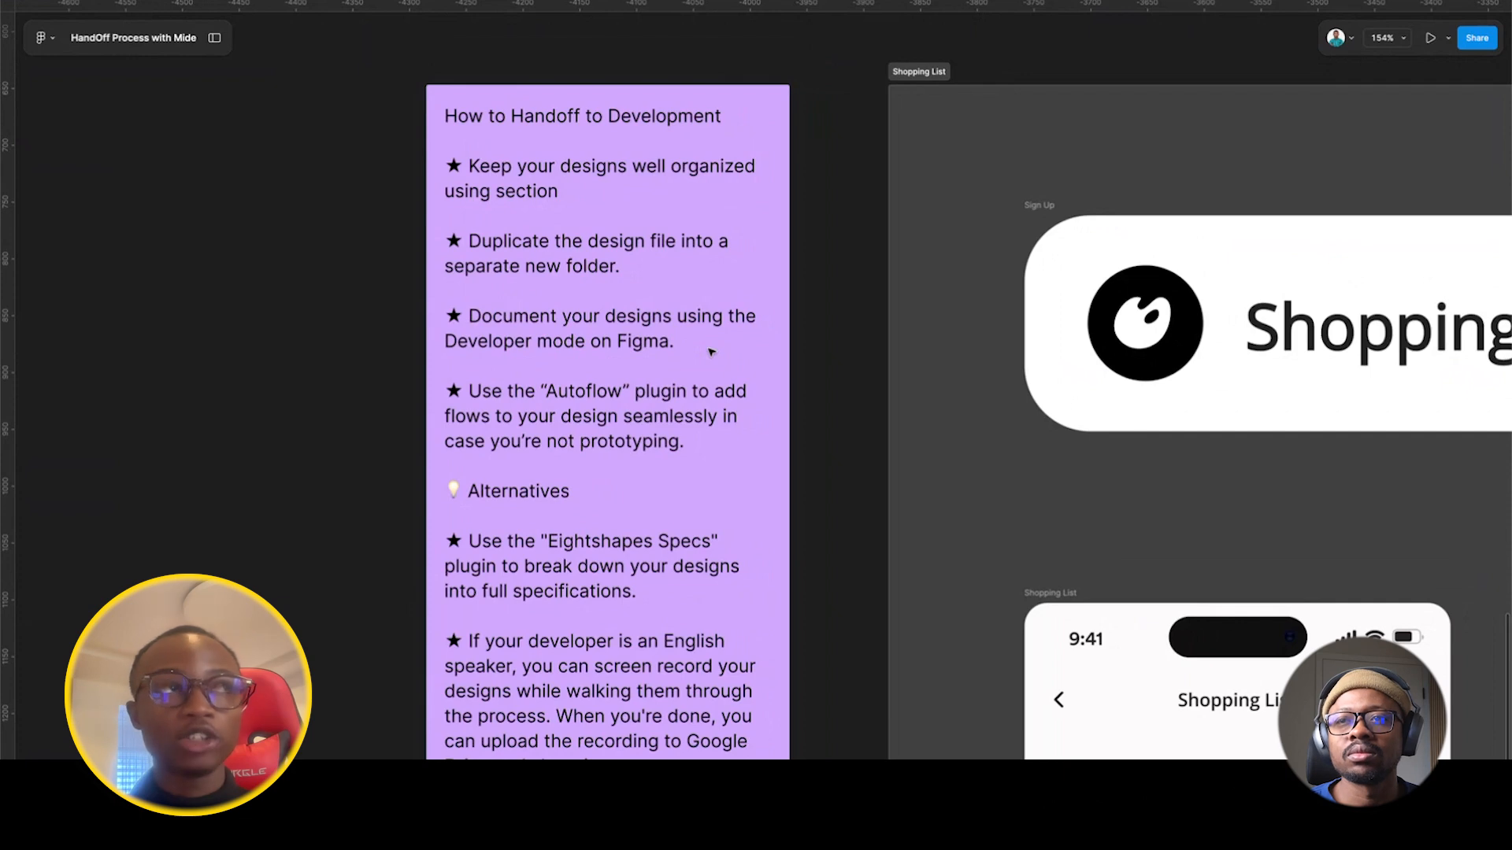
Inspect the flow arrows in the upper Shopping List section, including the "Yes" connector leading to the Add "Garri" screen.
scroll(711, 352, "down", 5)
scroll(711, 352, "down", 6)
scroll(711, 352, "right", 6)
scroll(711, 352, "up", 1)
scroll(583, 217, "up", 2)
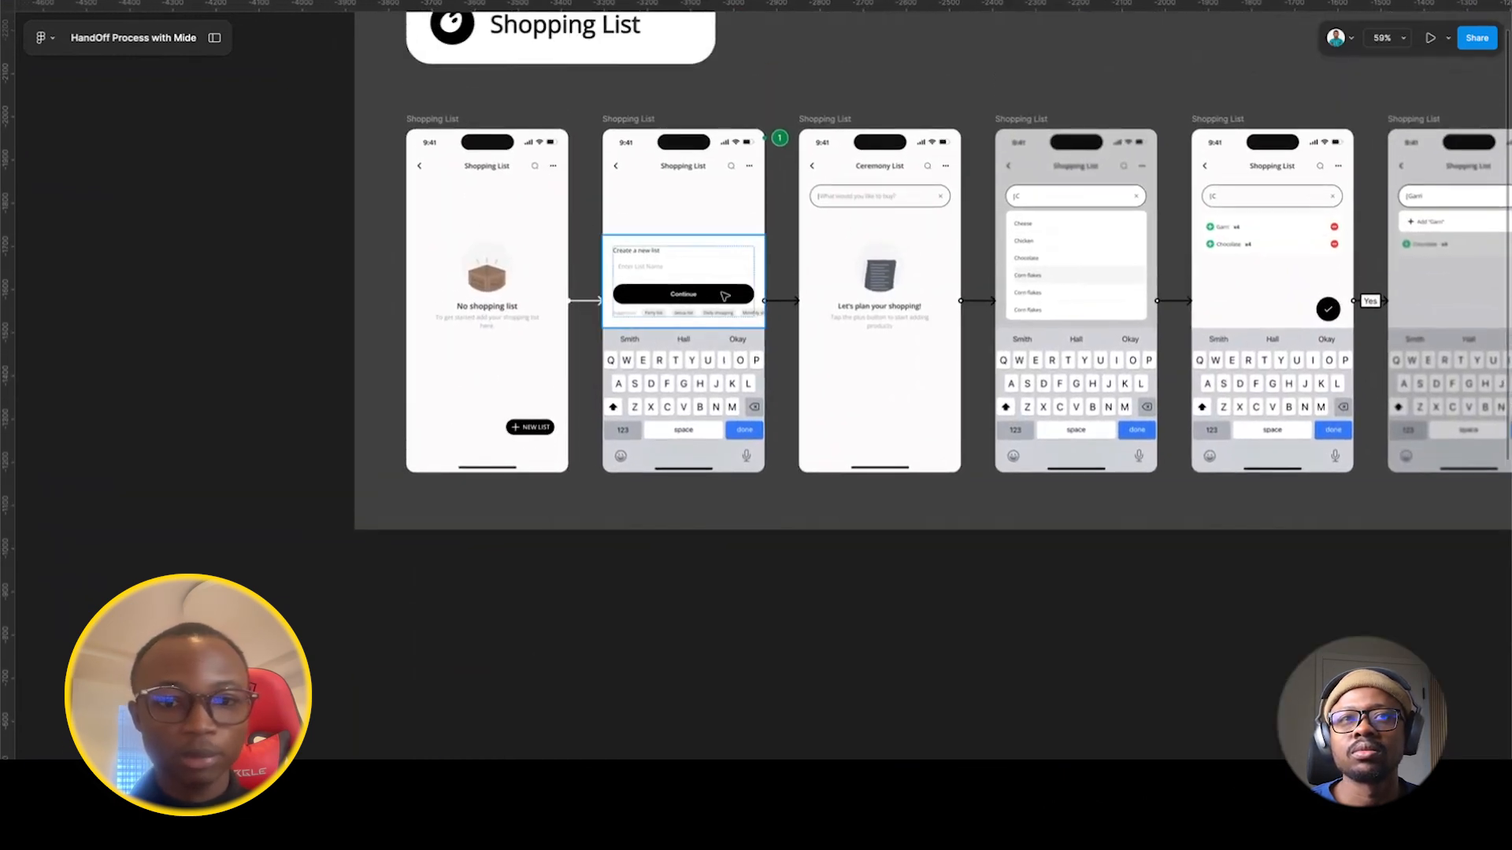
scroll(807, 302, "right", 4)
scroll(807, 303, "right", 6)
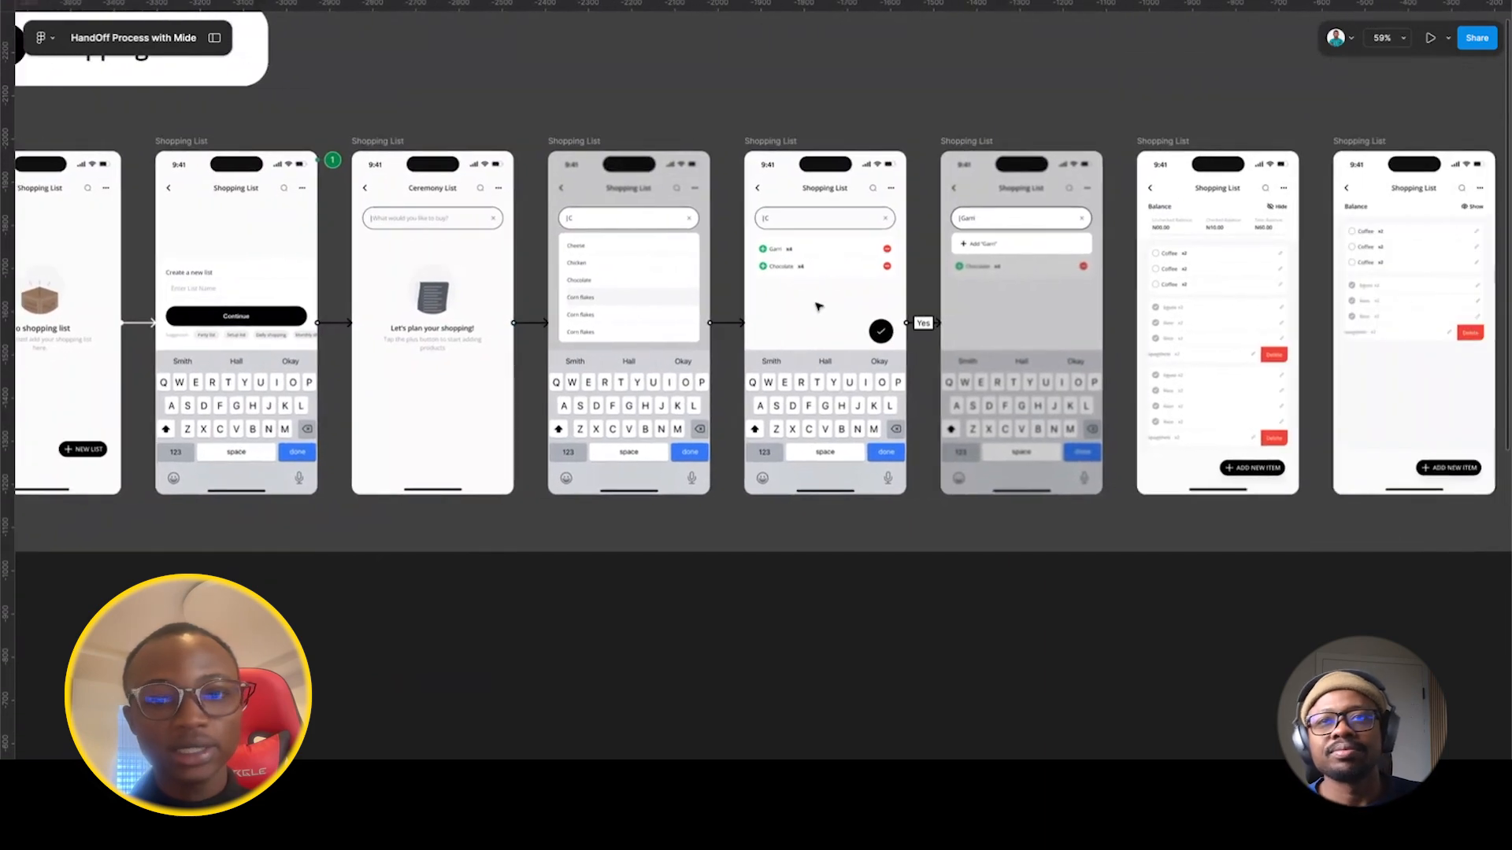
scroll(915, 346, "up", 5)
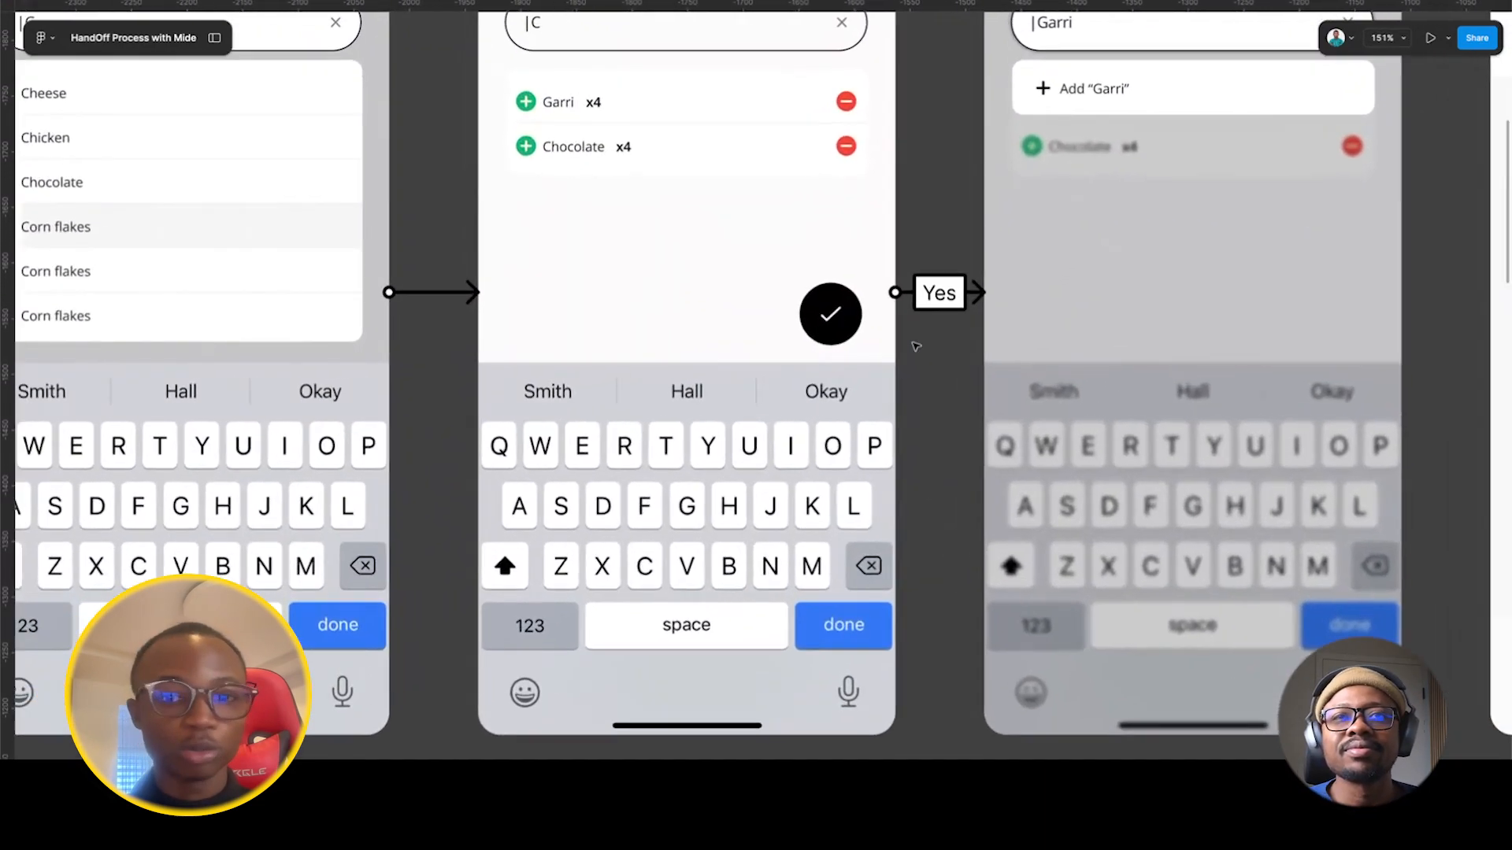
Return to the sticky note and read its "Autoflow" plugin tip and the "Eightshapes Specs" alternative.
scroll(916, 346, "down", 8)
scroll(916, 346, "up", 4)
scroll(915, 346, "down", 1)
scroll(915, 346, "left", 8)
scroll(915, 347, "down", 10)
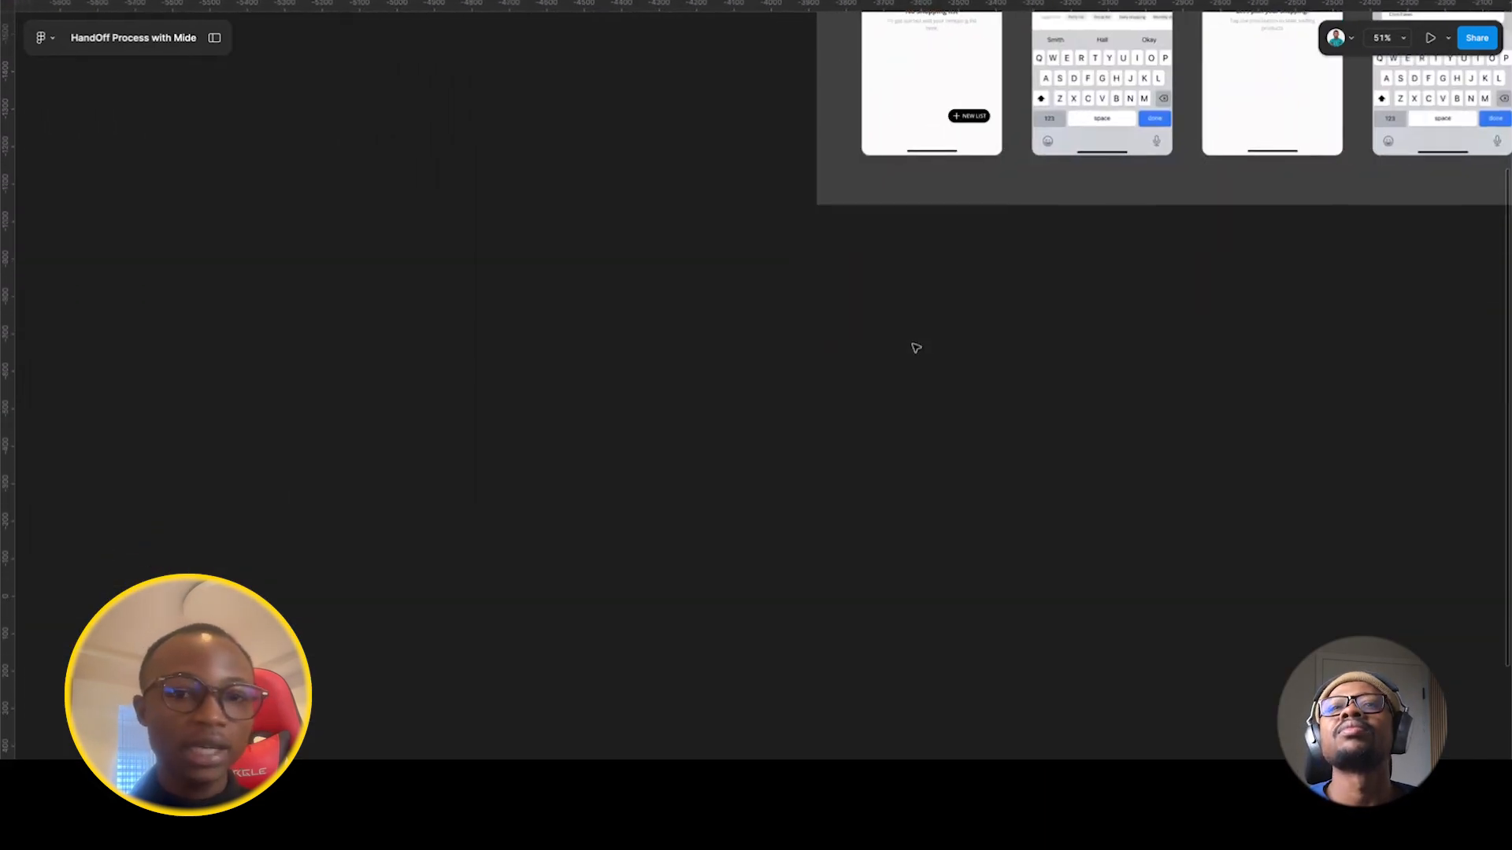
scroll(771, 552, "up", 10)
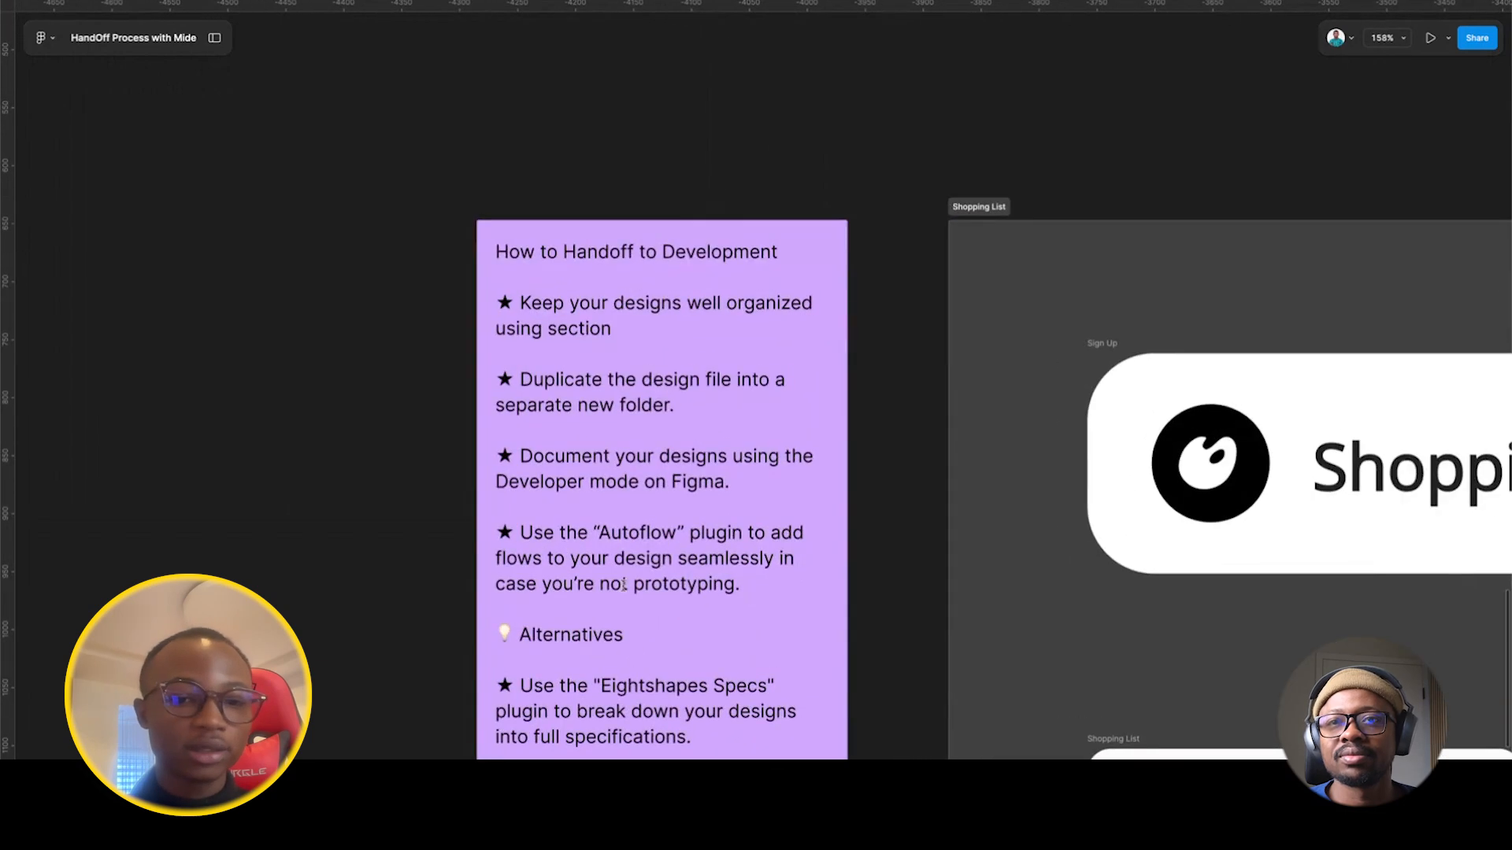
scroll(626, 589, "down", 5)
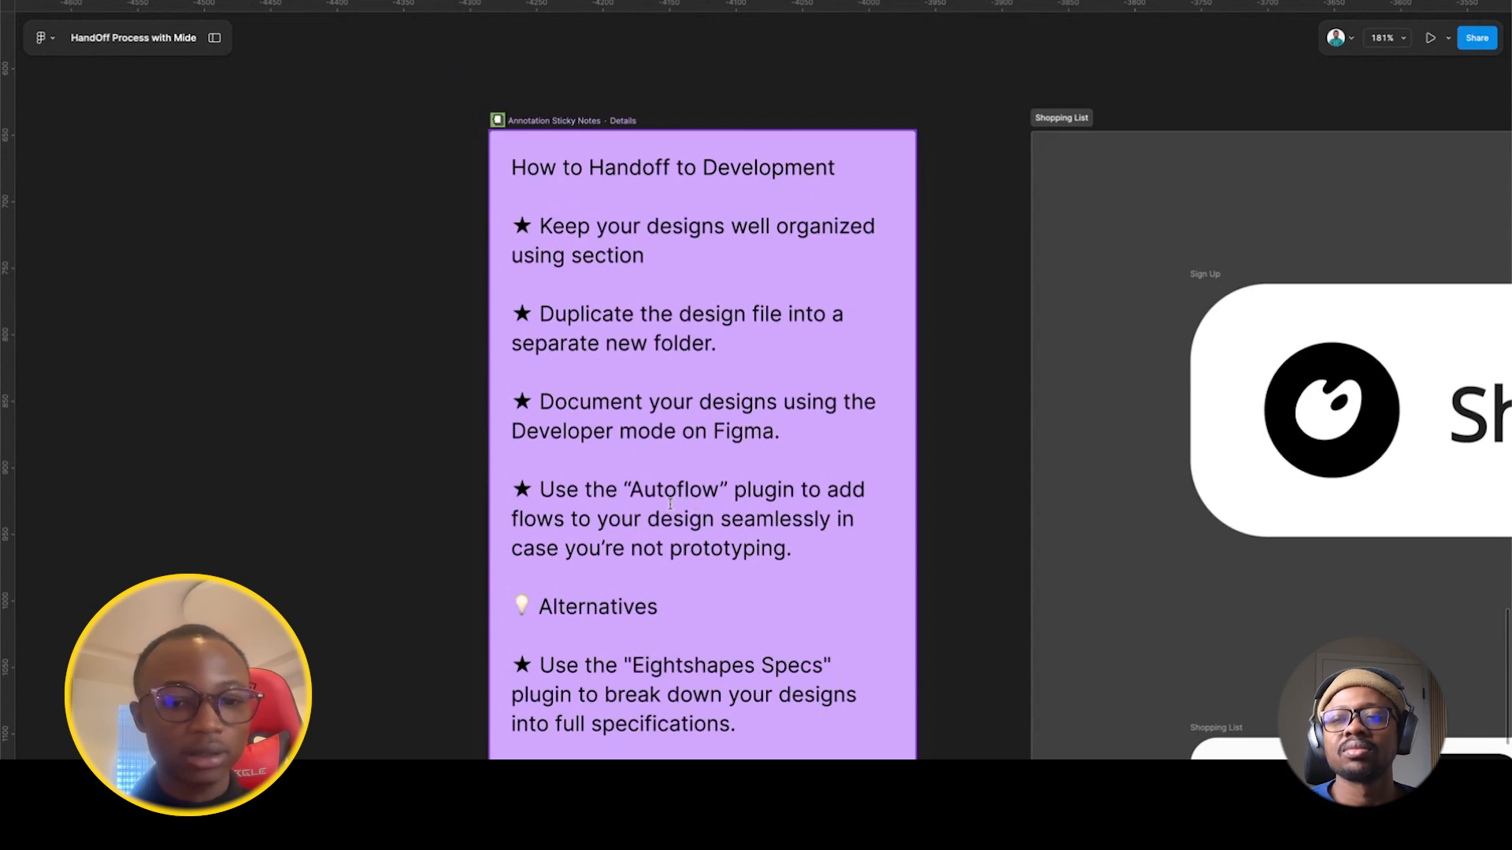
scroll(670, 503, "down", 2)
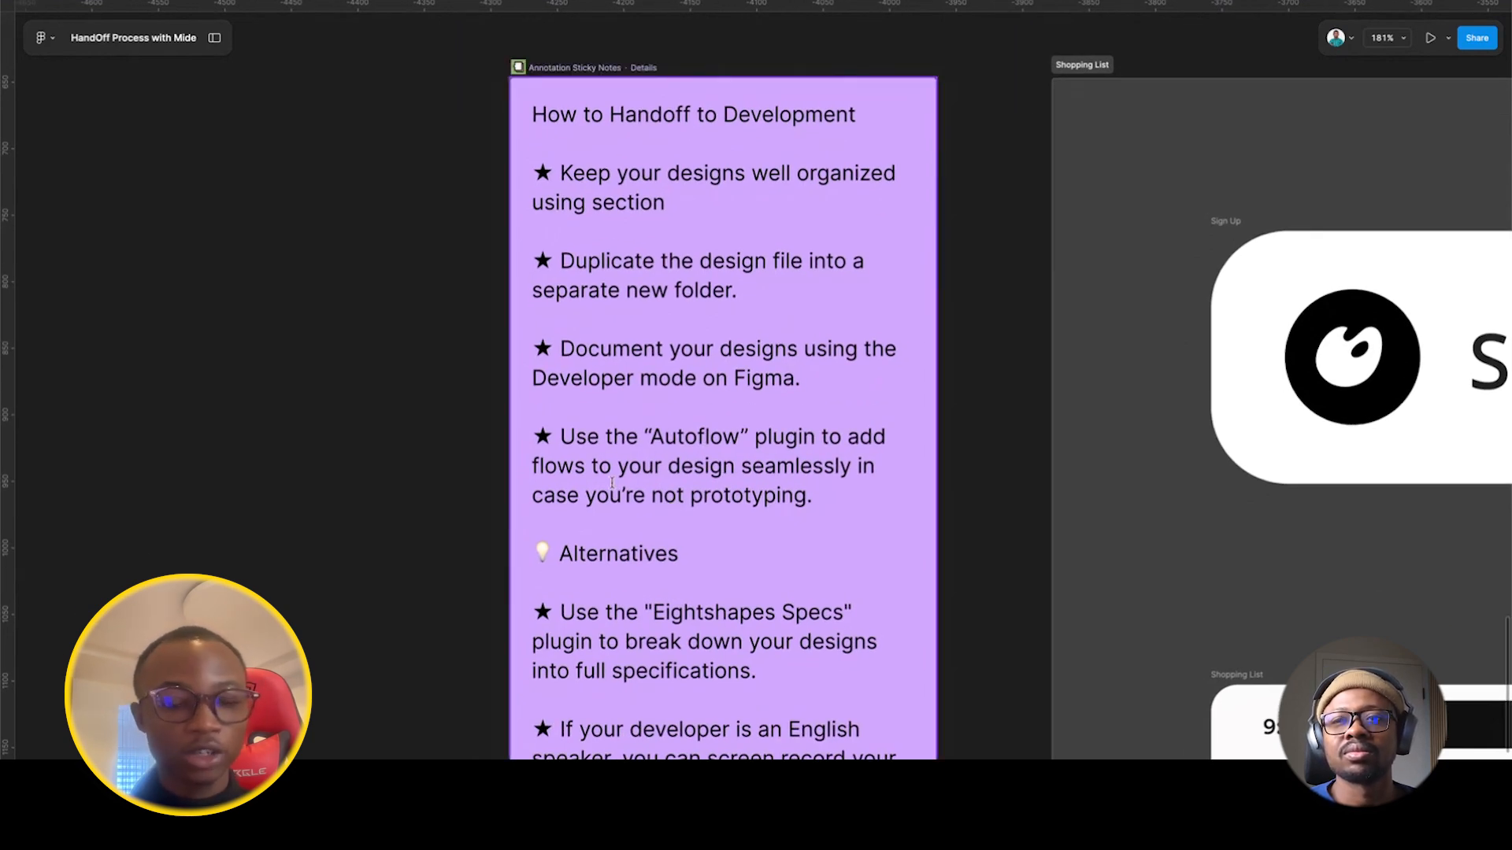
scroll(612, 483, "down", 3)
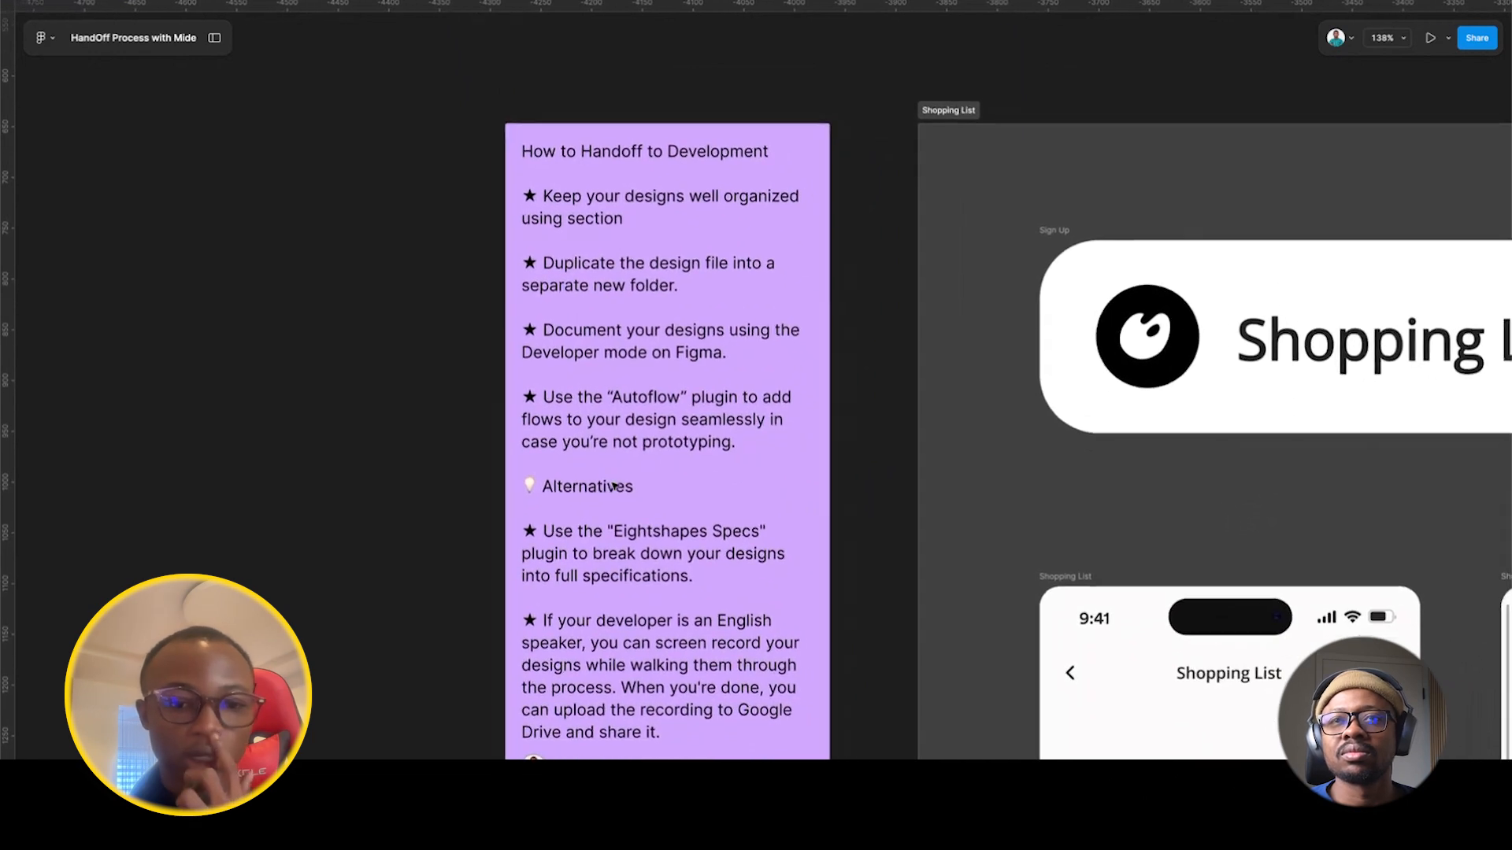
scroll(615, 487, "up", 5)
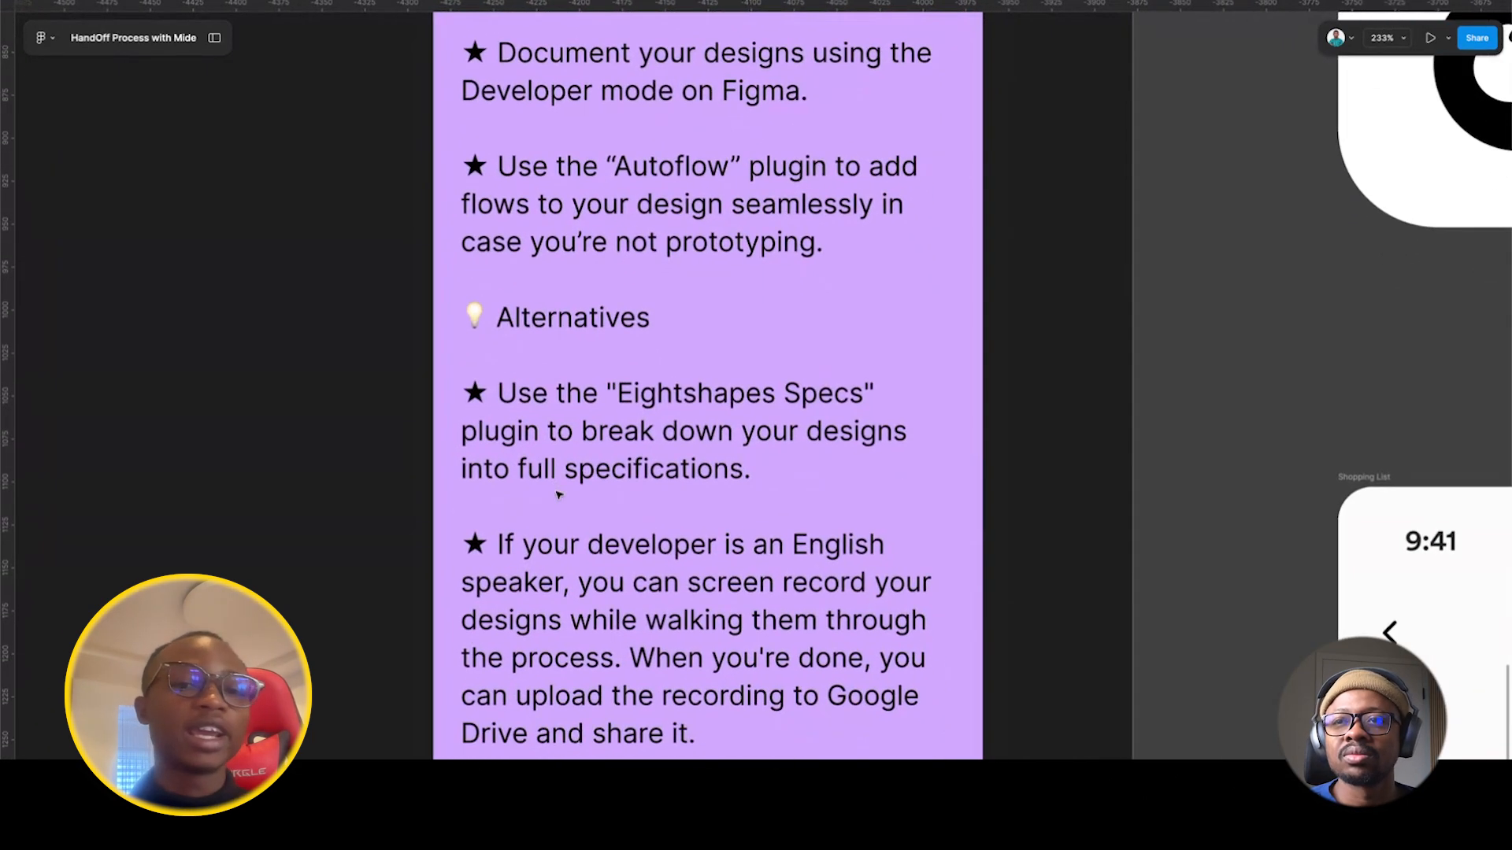
scroll(558, 495, "down", 2)
scroll(558, 495, "left", 2)
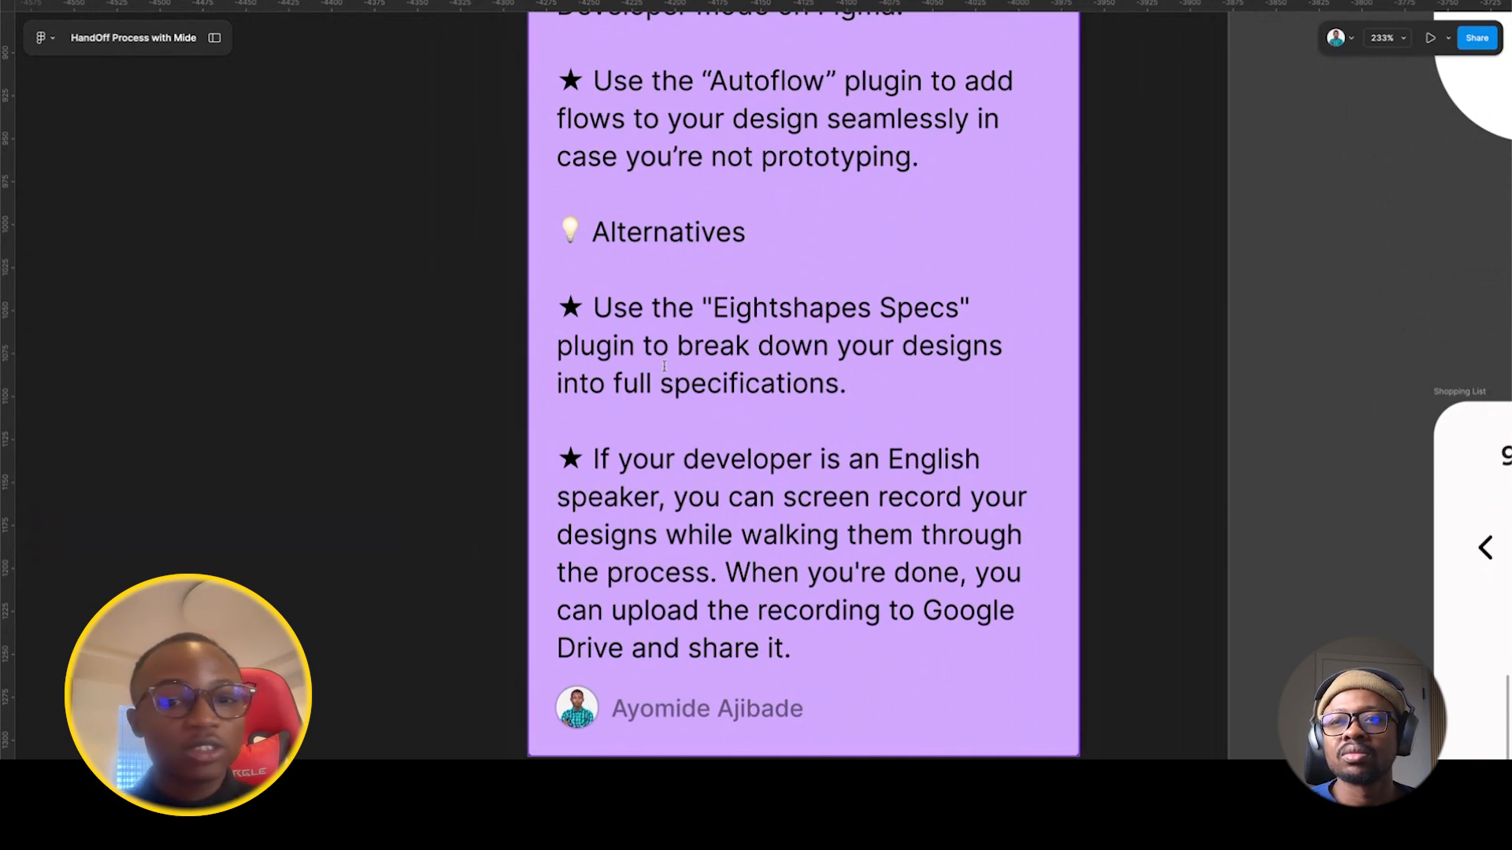
Review the first annotated screens of the upper Shopping List section, from the empty list to the item search.
scroll(663, 365, "down", 10)
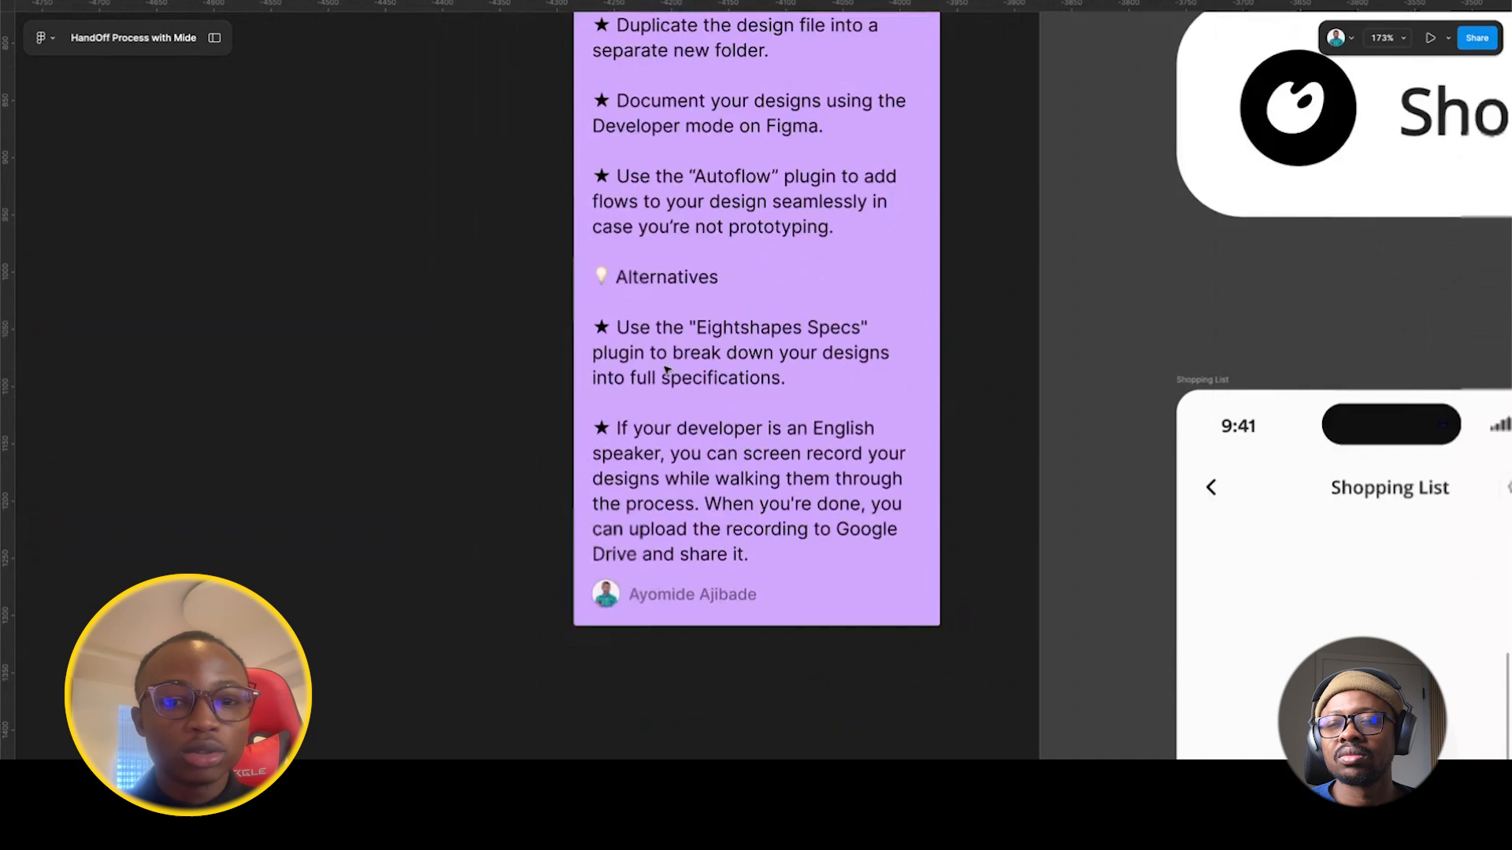
scroll(664, 366, "down", 5)
scroll(664, 365, "right", 2)
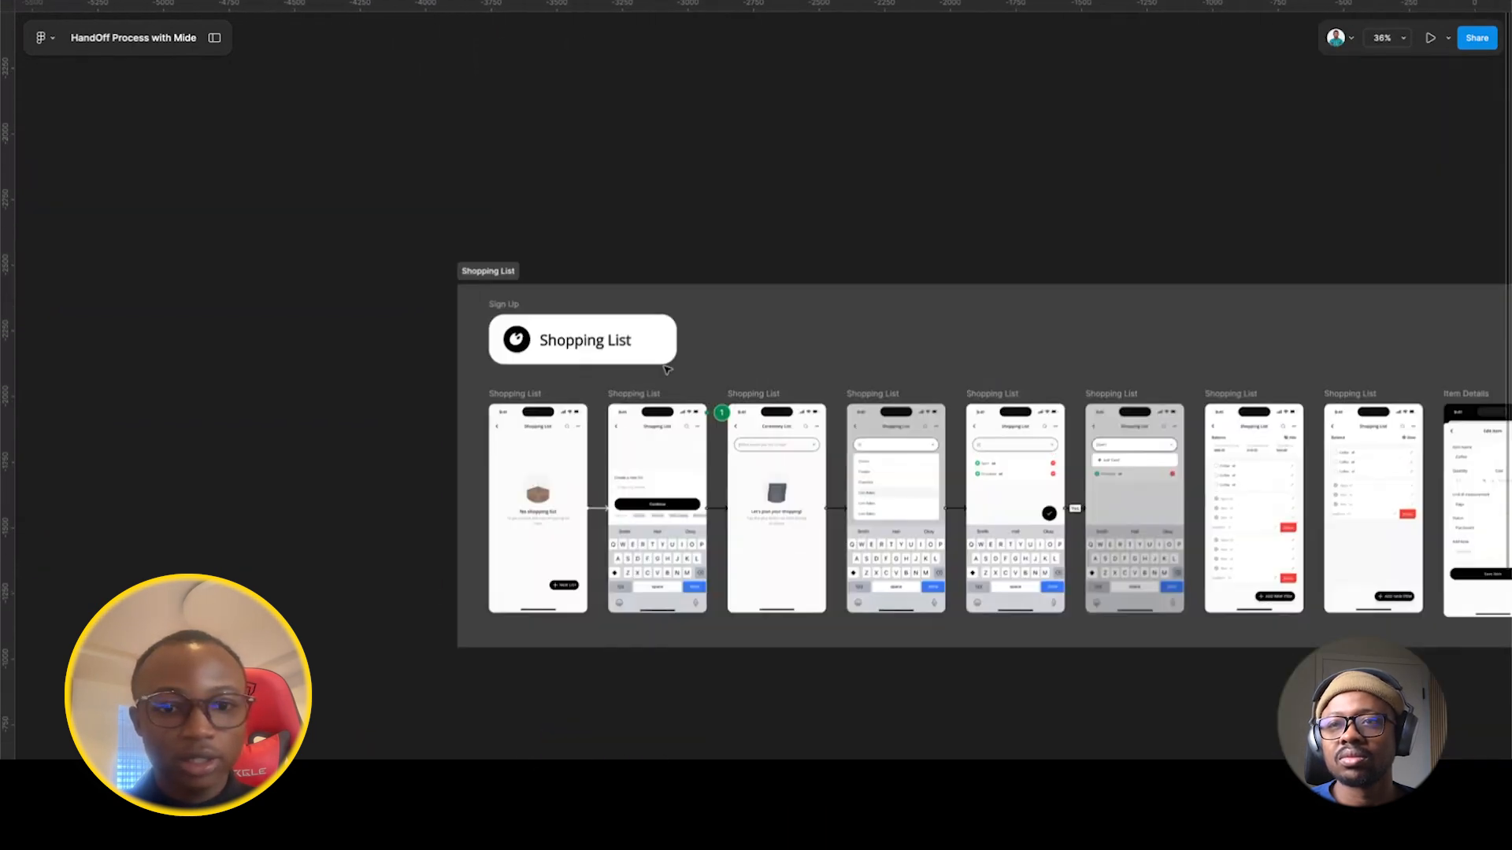
scroll(664, 365, "up", 5)
scroll(648, 514, "down", 2)
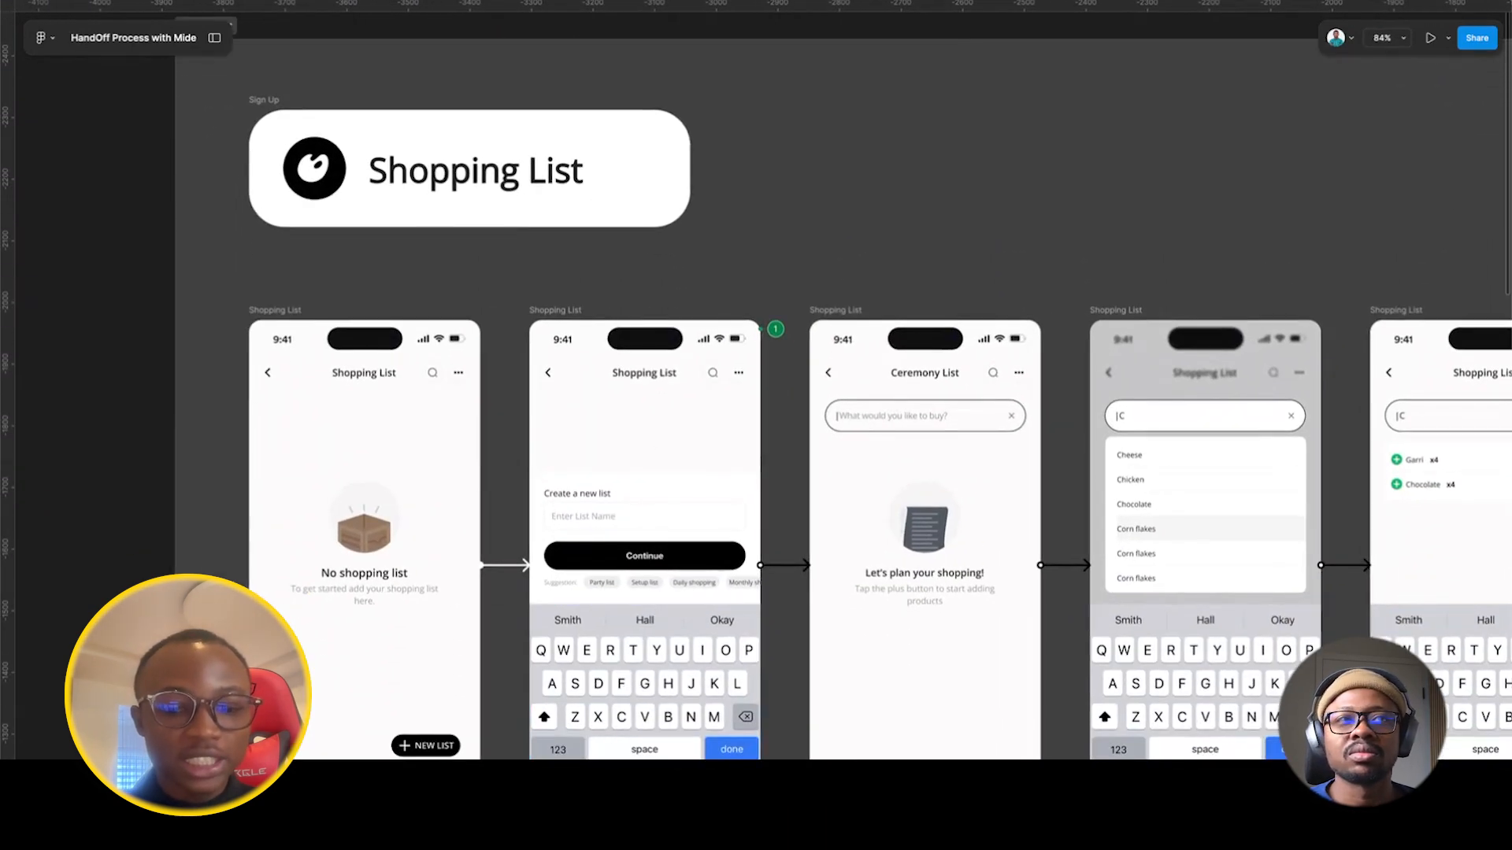
scroll(756, 394, "down", 5)
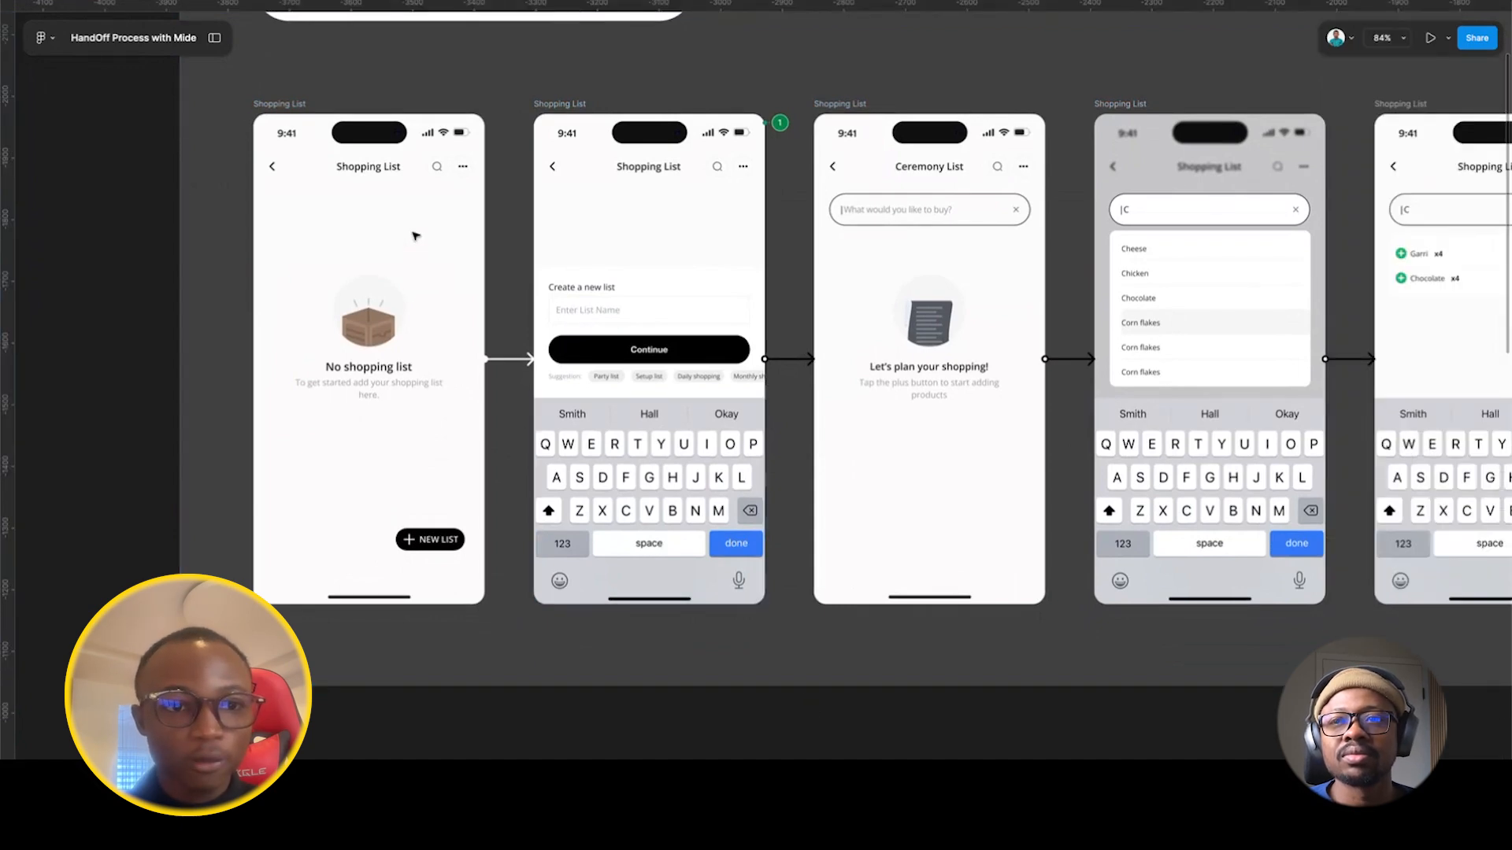
scroll(648, 270, "down", 10)
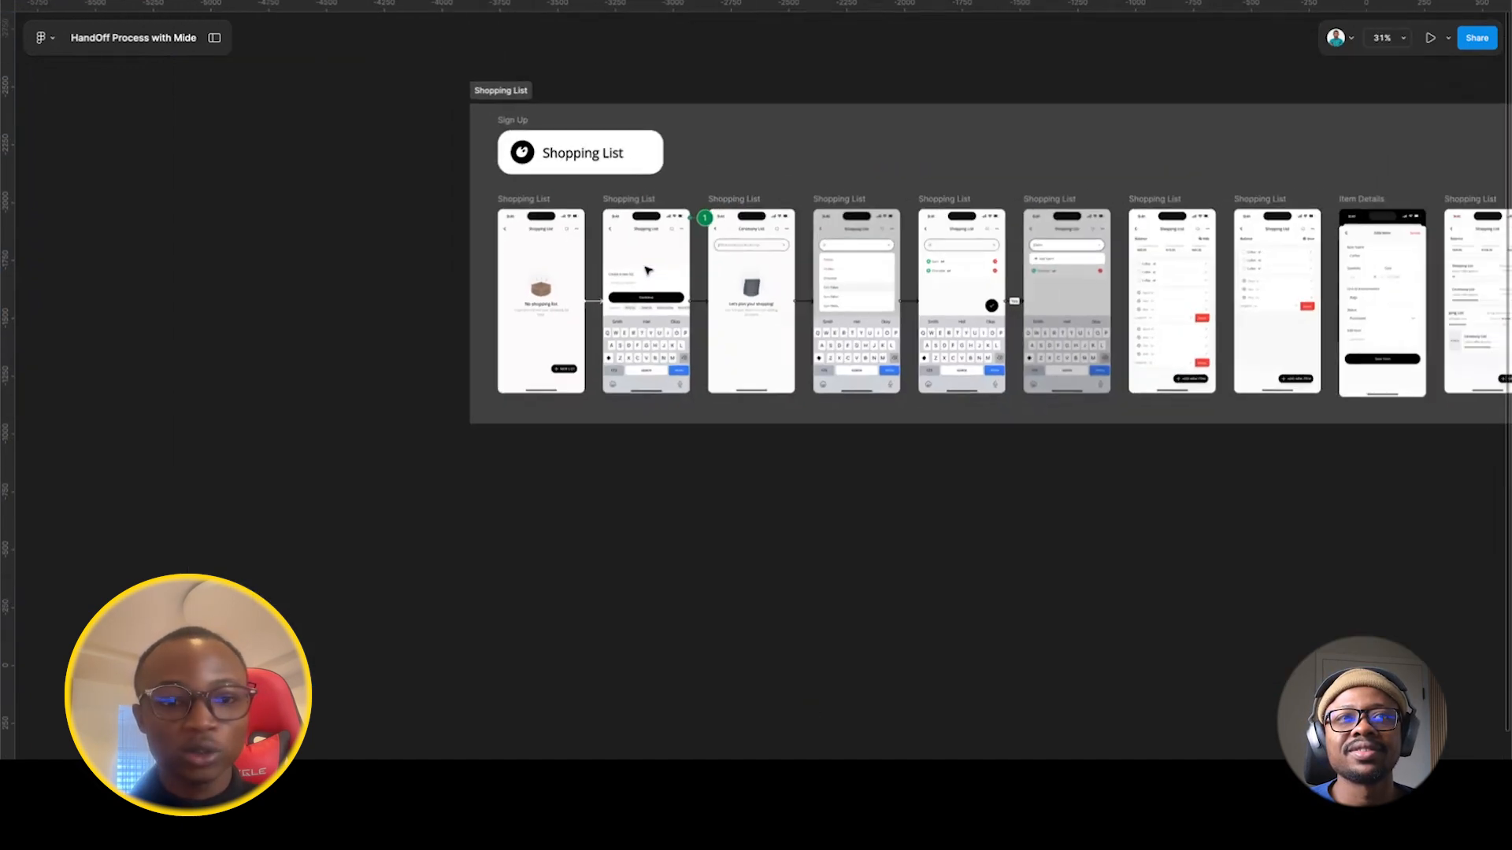
Read the sticky note's Alternatives, covering full specifications and sharing a screen-recorded walkthrough through Google Drive.
scroll(648, 270, "down", 5)
scroll(648, 270, "left", 6)
scroll(649, 270, "down", 4)
scroll(658, 276, "right", 2)
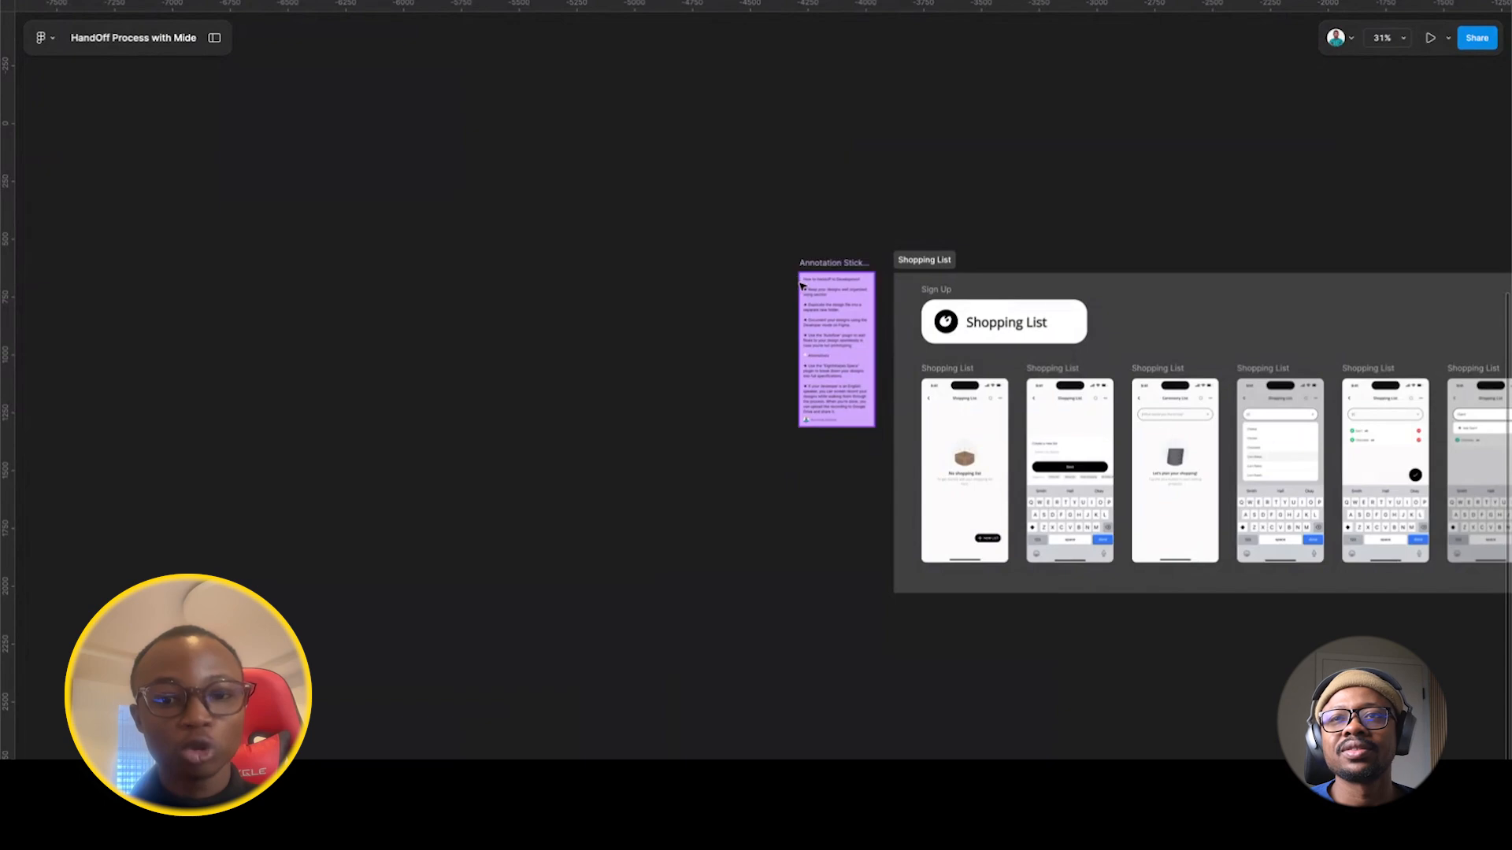
scroll(799, 284, "up", 10)
scroll(799, 283, "right", 3)
scroll(800, 284, "down", 1)
scroll(841, 423, "up", 5)
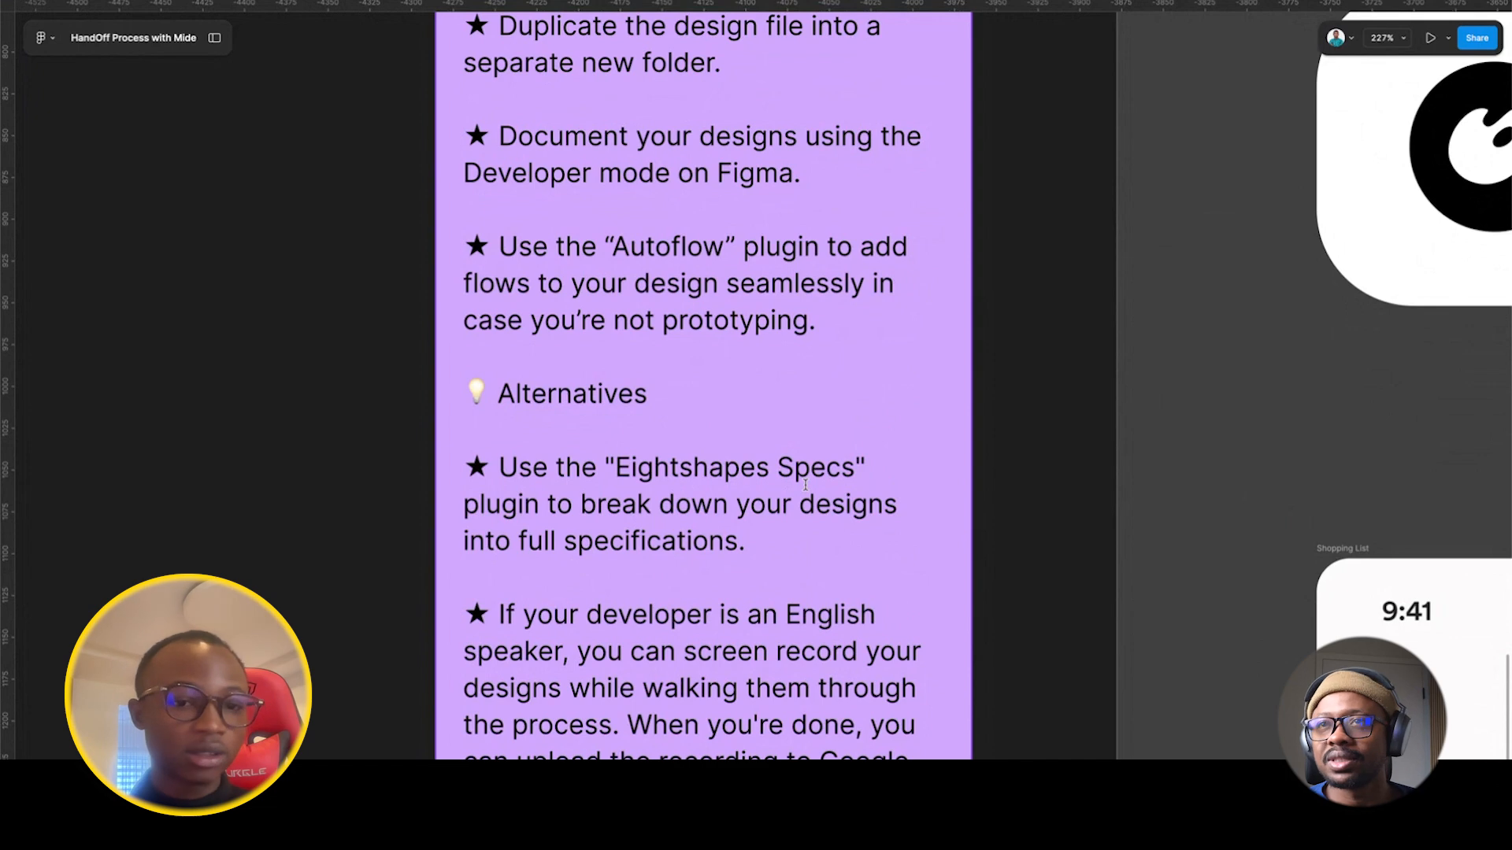
scroll(694, 470, "down", 3)
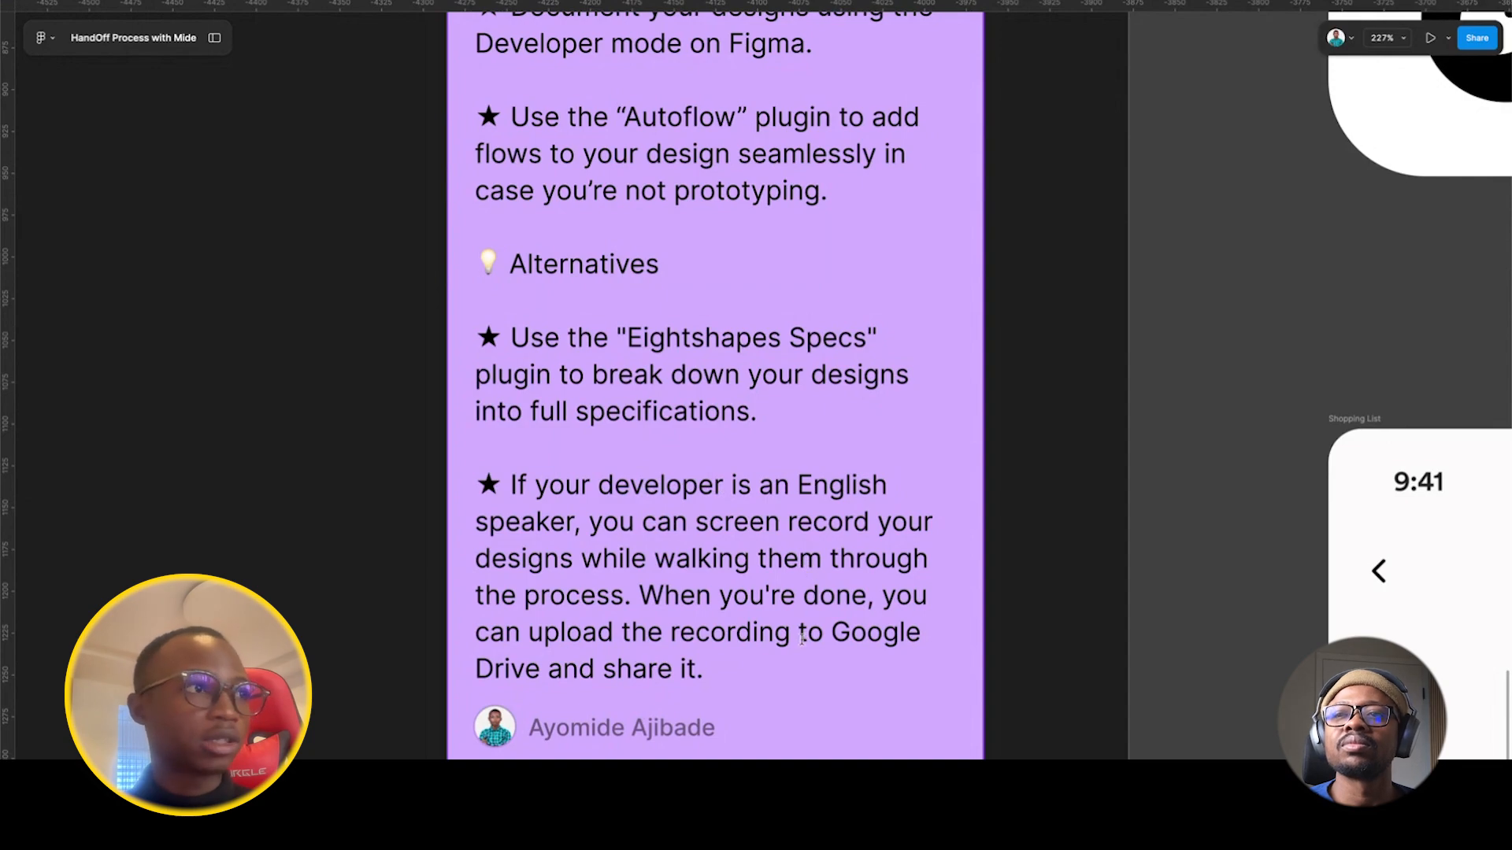
Examine the connected screens of the upper Shopping List section, from the empty list to the Balance screens and back.
scroll(841, 573, "down", 10)
scroll(841, 573, "right", 5)
scroll(841, 600, "down", 4)
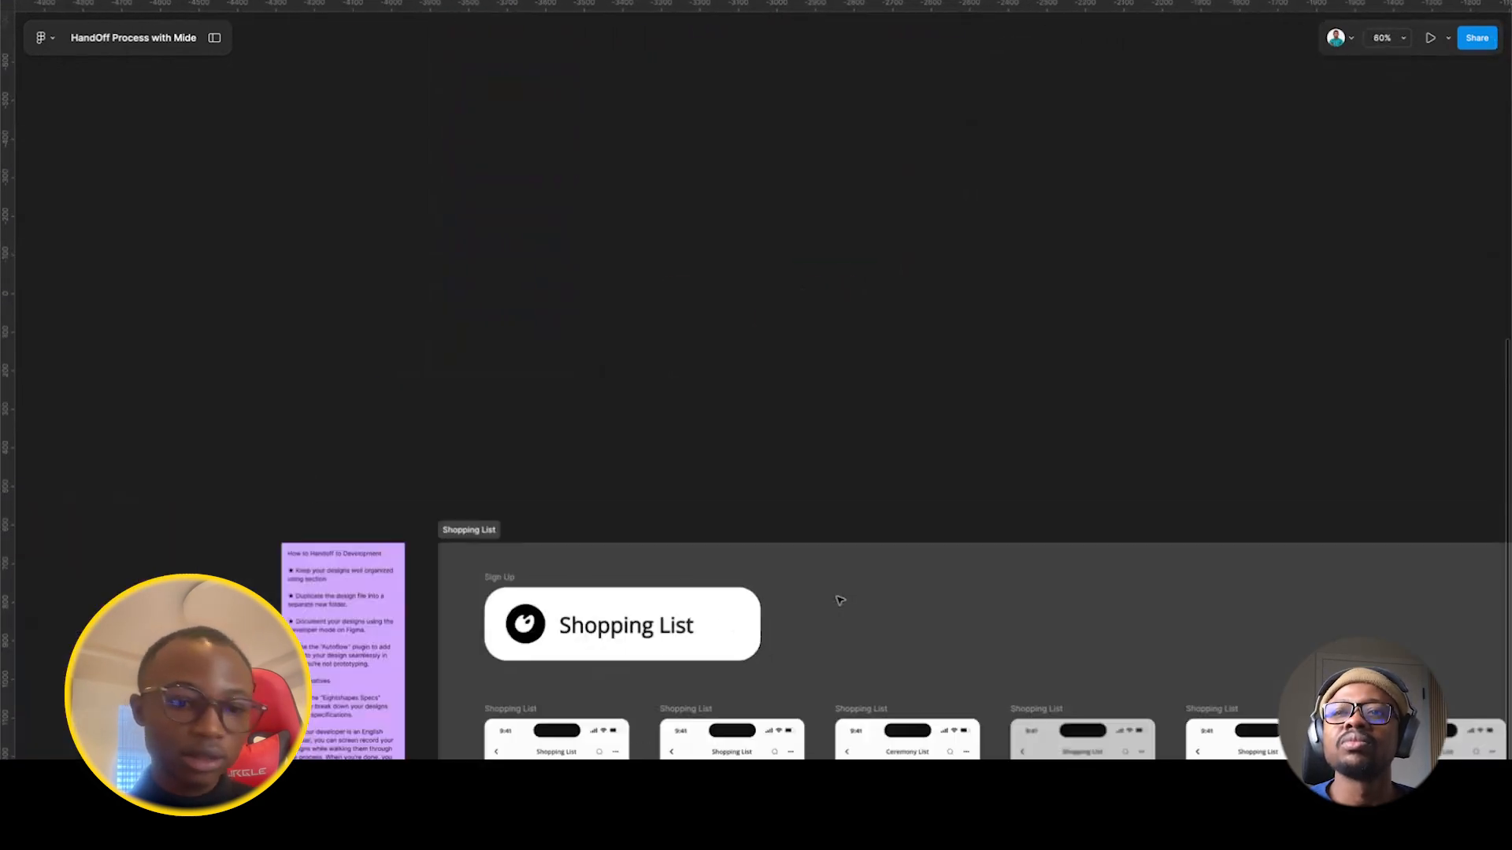
scroll(789, 286, "down", 5)
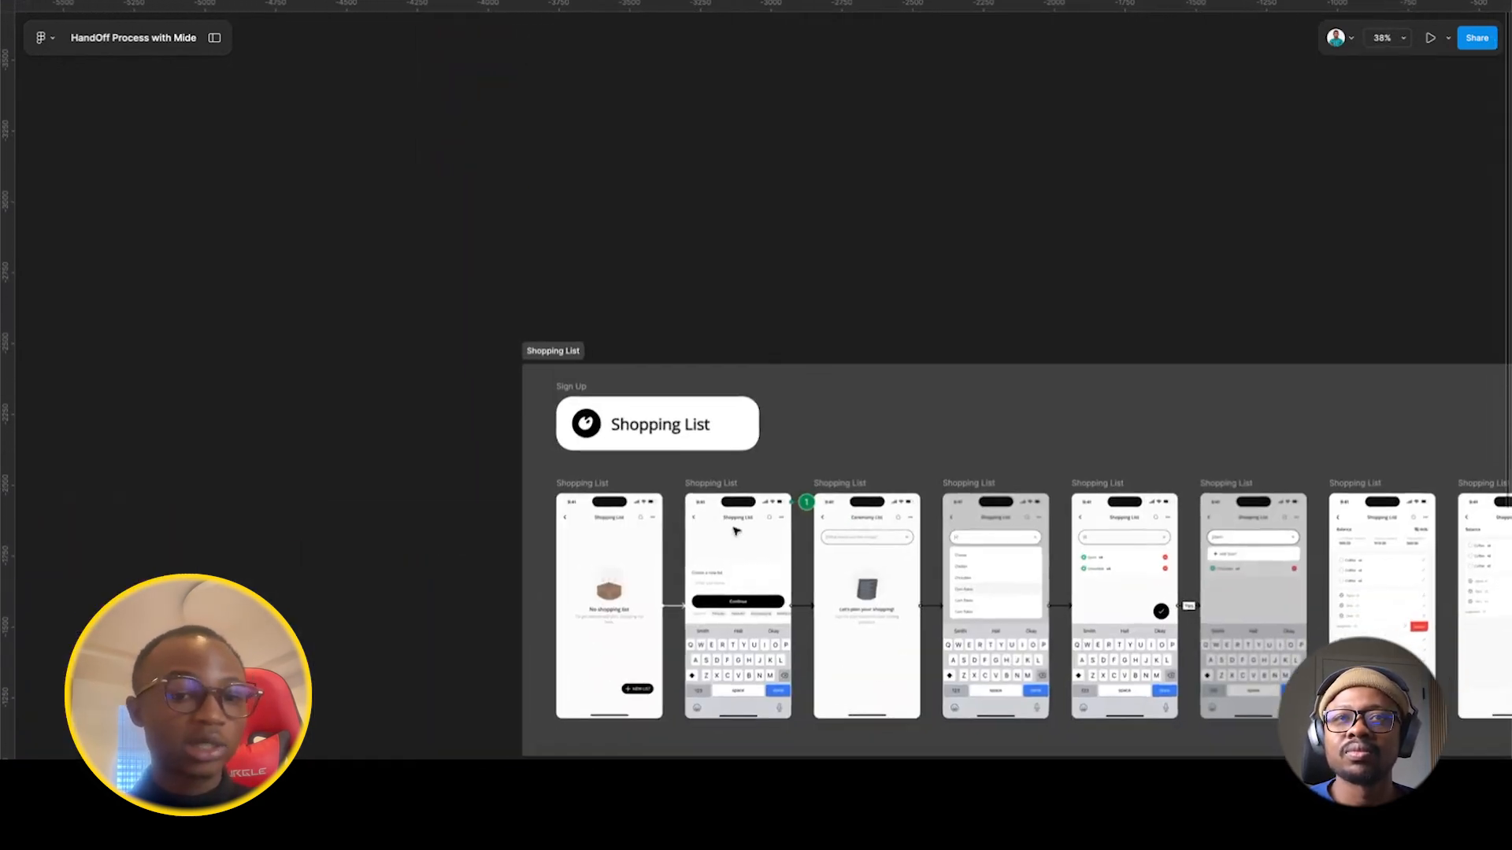
scroll(737, 531, "up", 5)
scroll(737, 531, "down", 2)
scroll(736, 532, "left", 1)
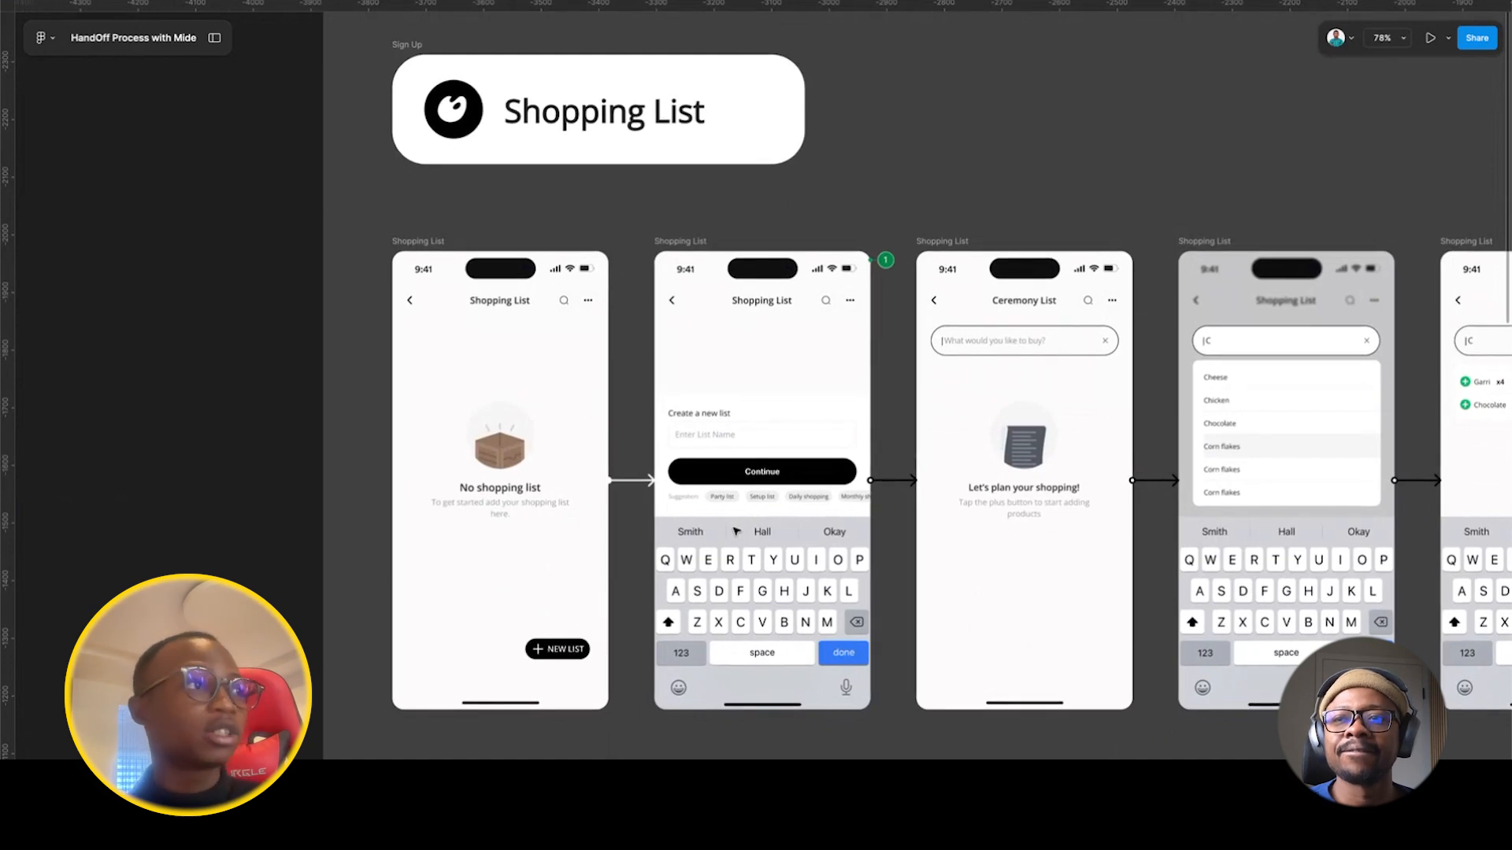
scroll(586, 523, "right", 5)
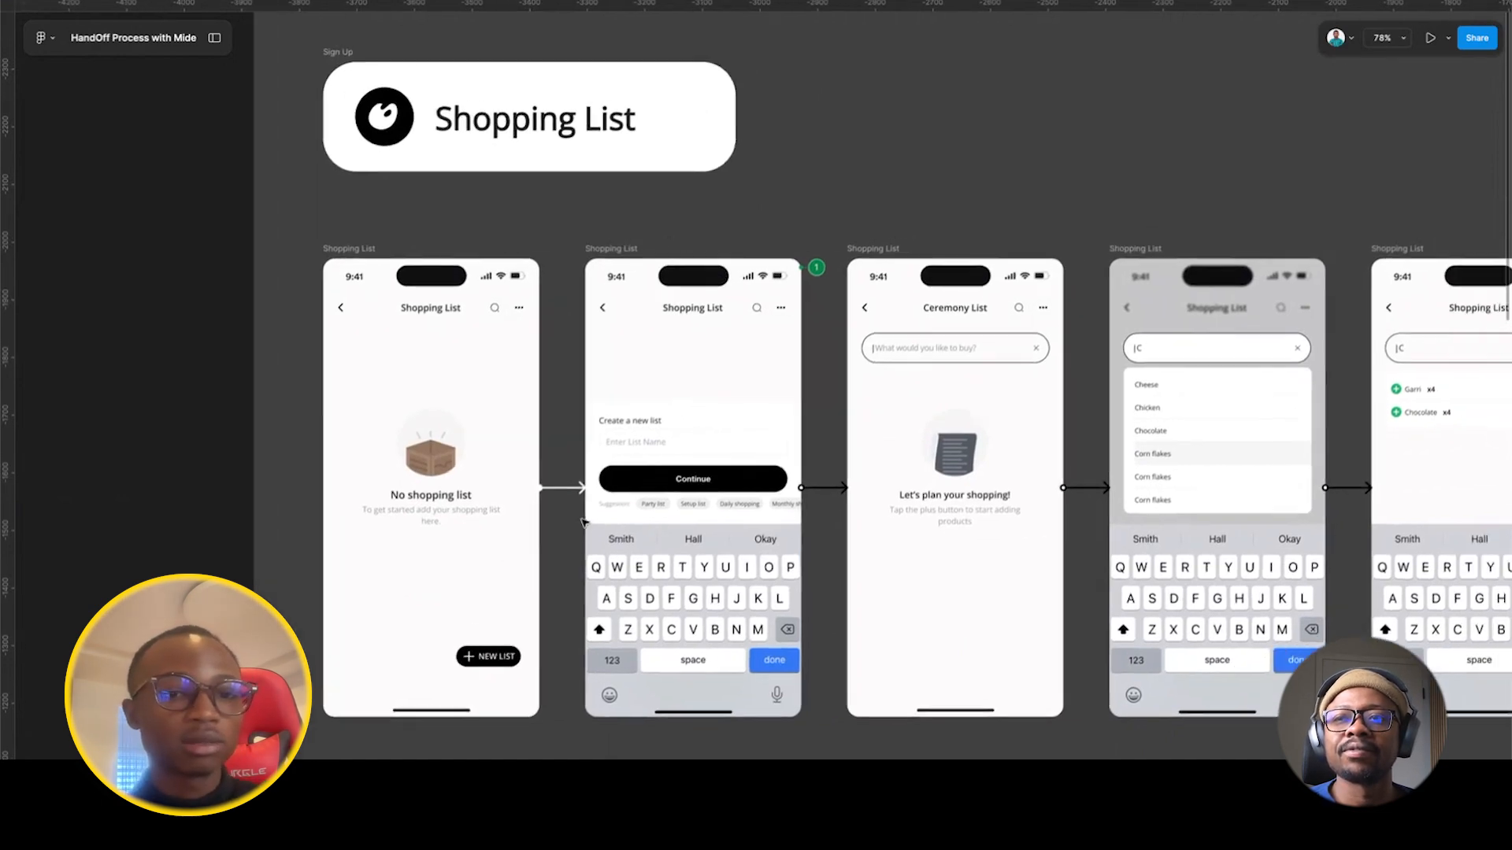
scroll(586, 523, "up", 1)
scroll(583, 522, "right", 6)
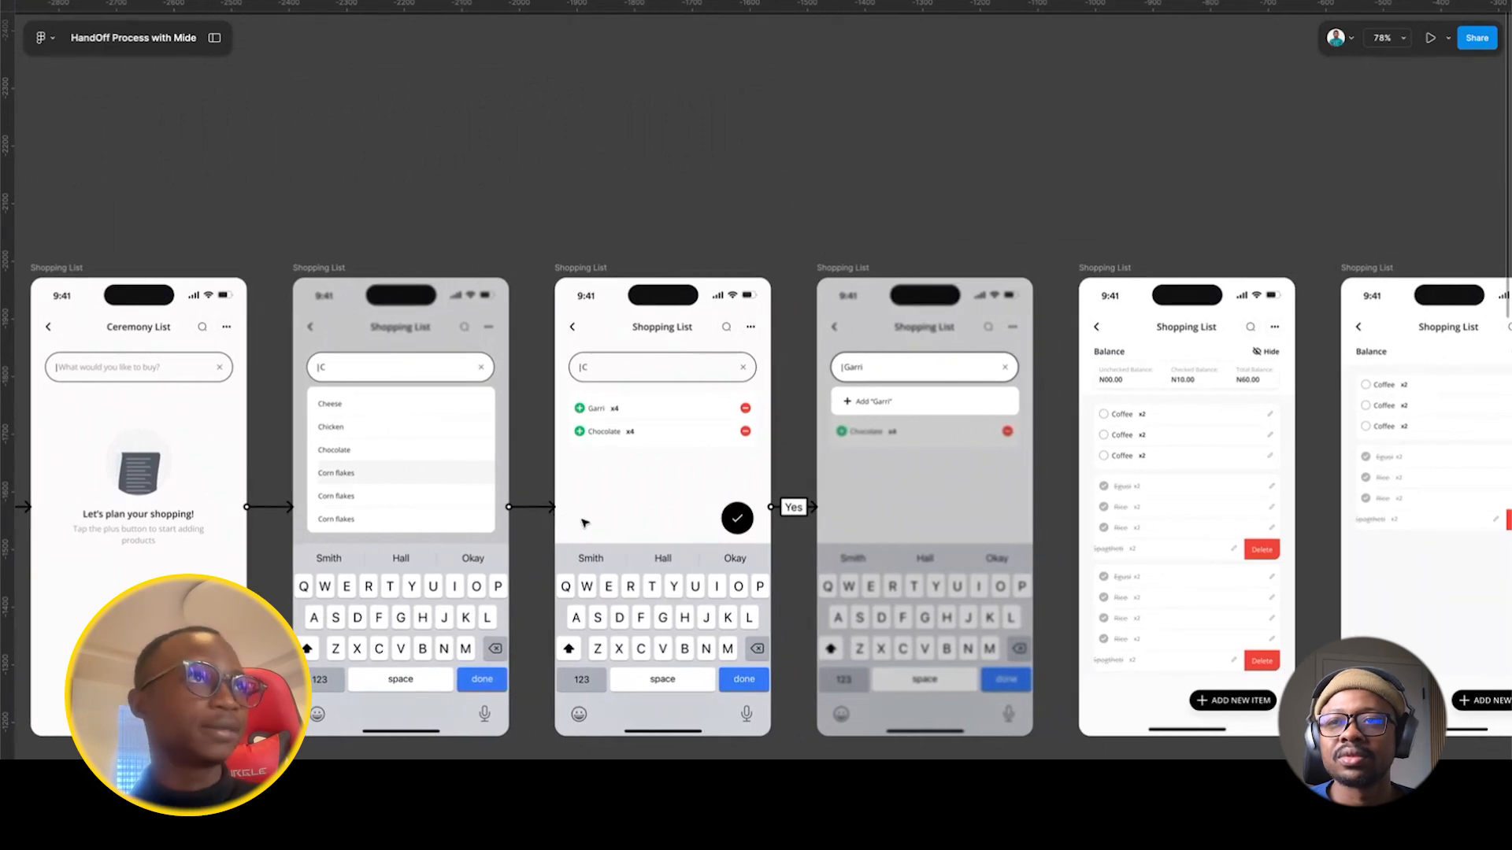
scroll(585, 523, "left", 10)
scroll(584, 524, "down", 1)
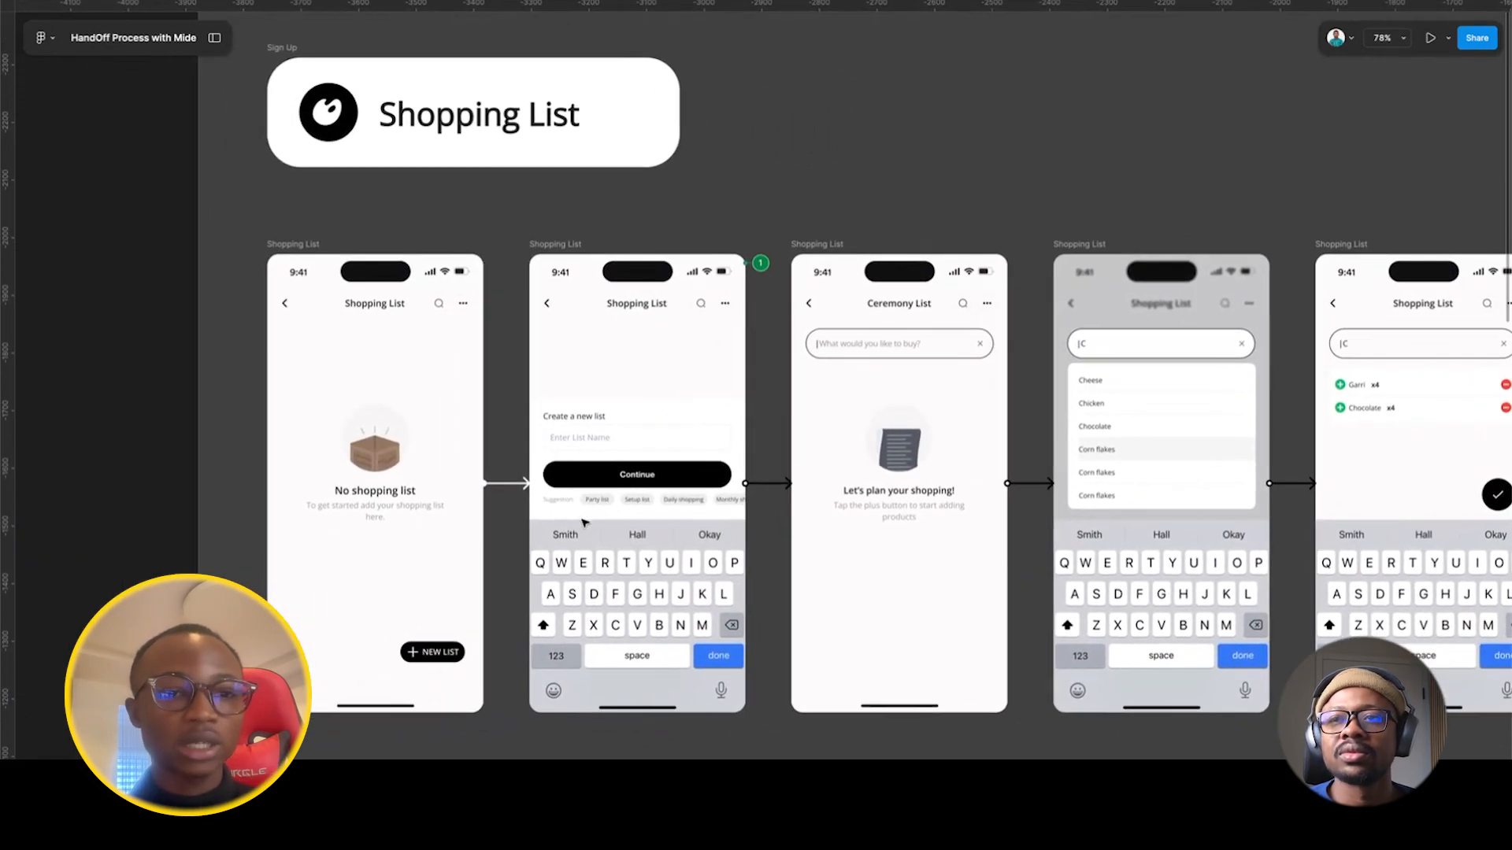
Review the first connected screens of the upper Shopping List section, and locate the unconnected section beside the sticky note.
scroll(688, 545, "left", 1)
scroll(687, 545, "down", 1)
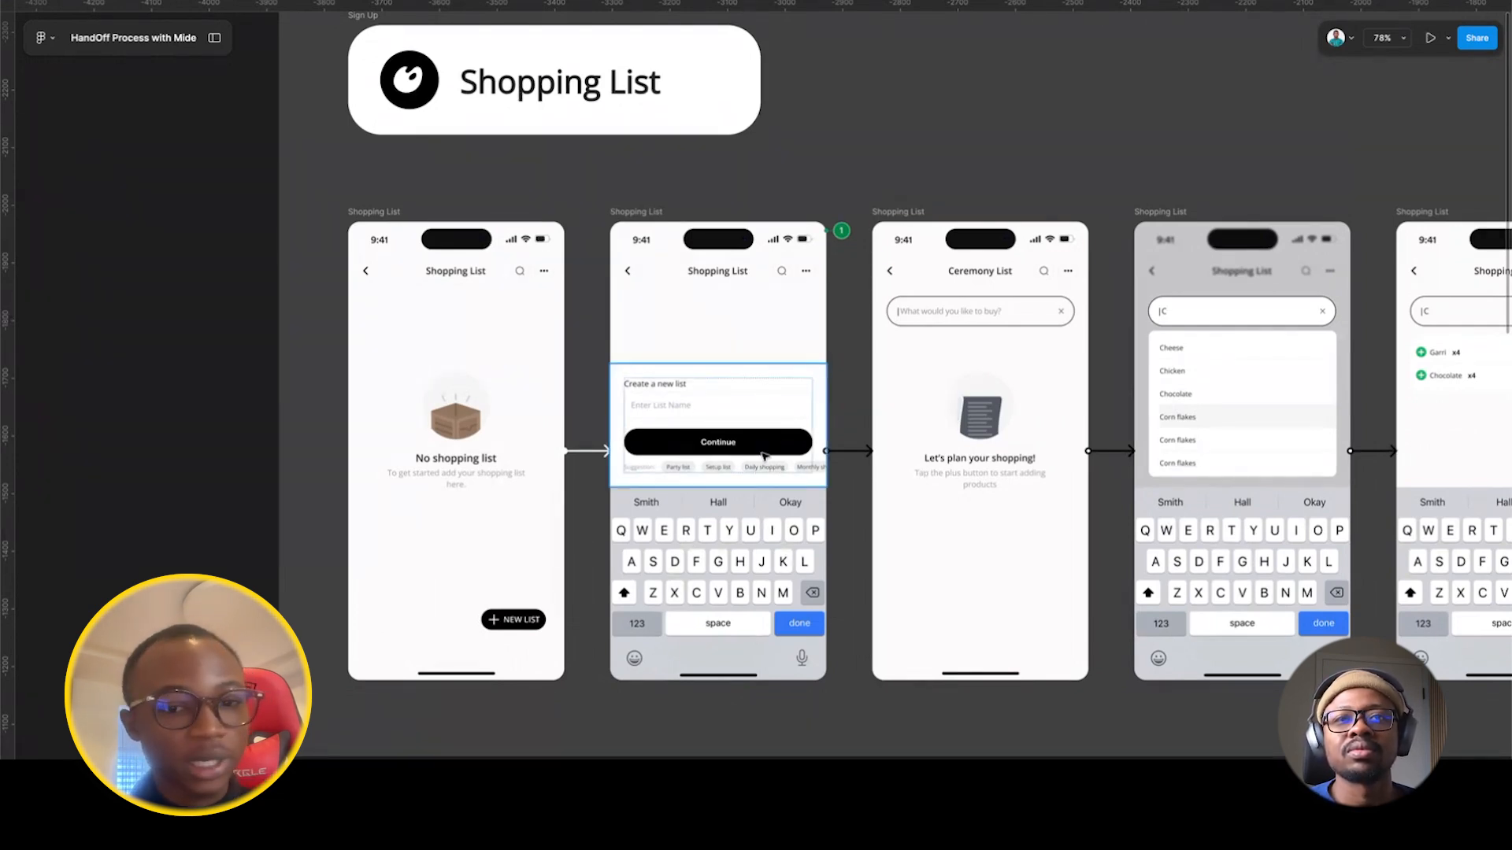
scroll(762, 455, "up", 5)
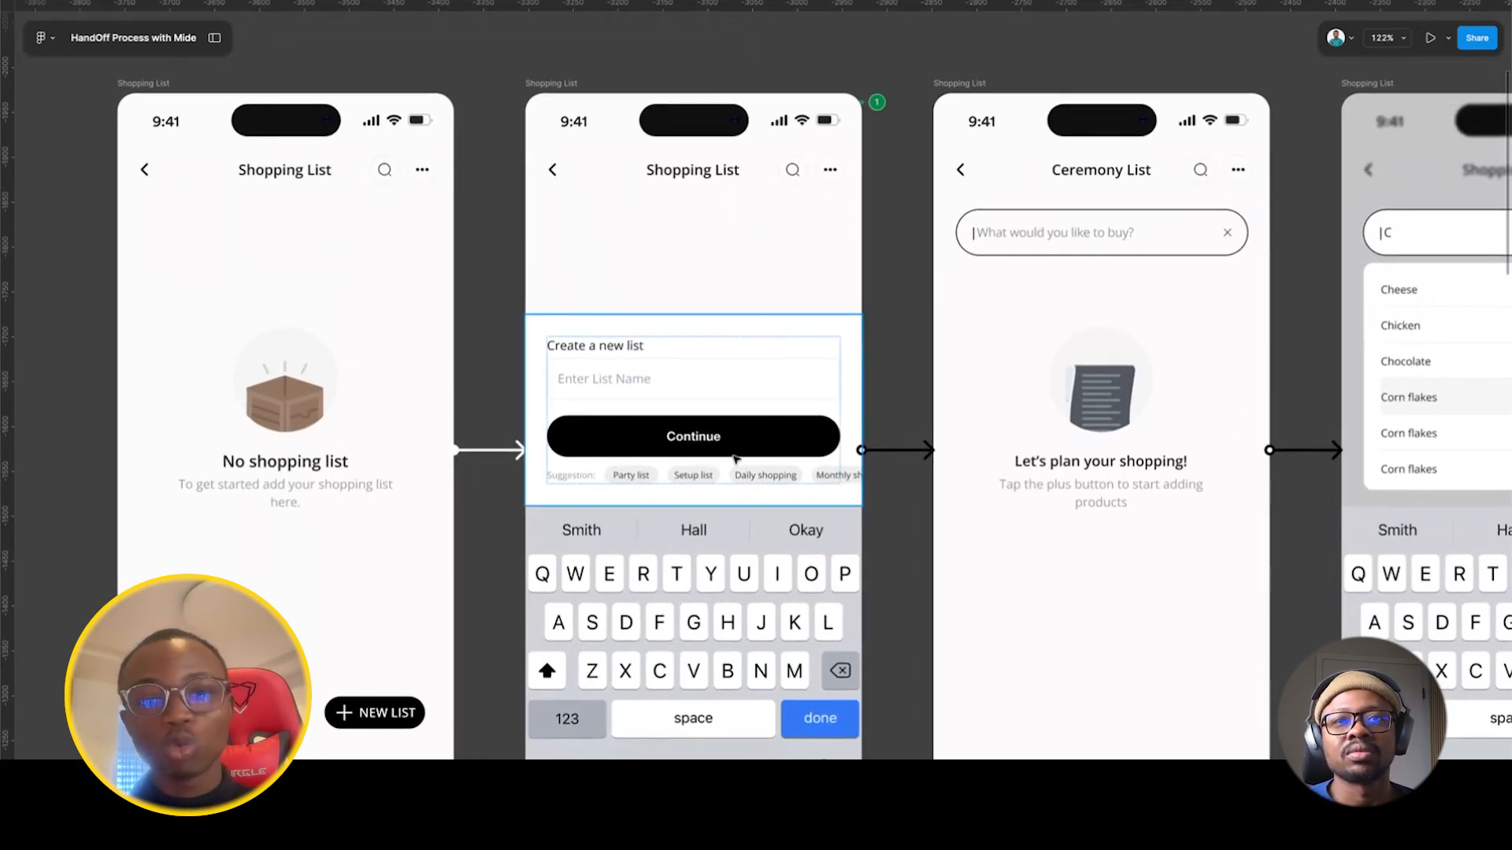
scroll(733, 458, "down", 8)
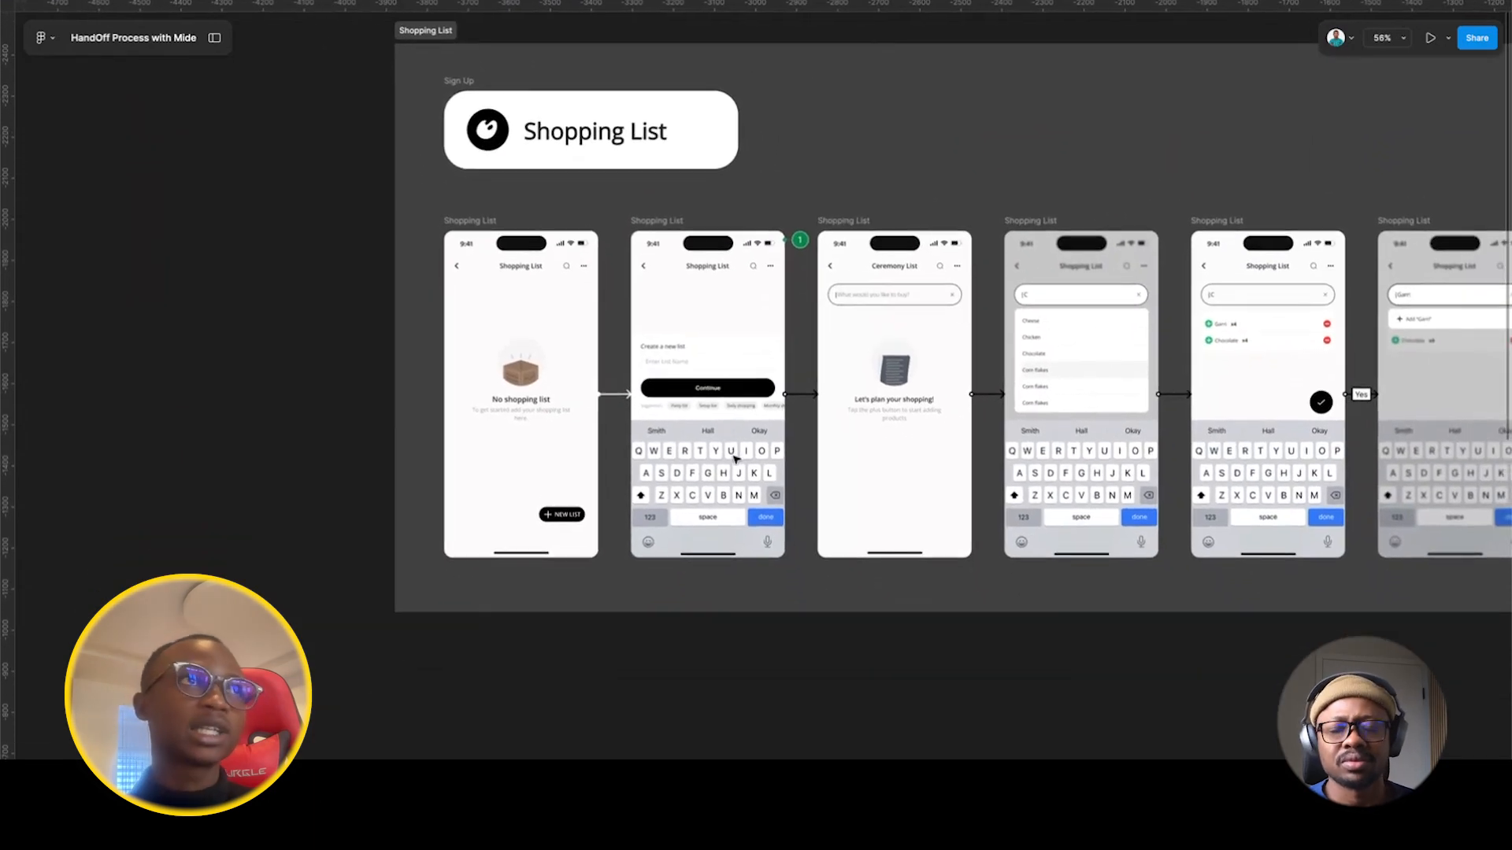
scroll(733, 458, "down", 5)
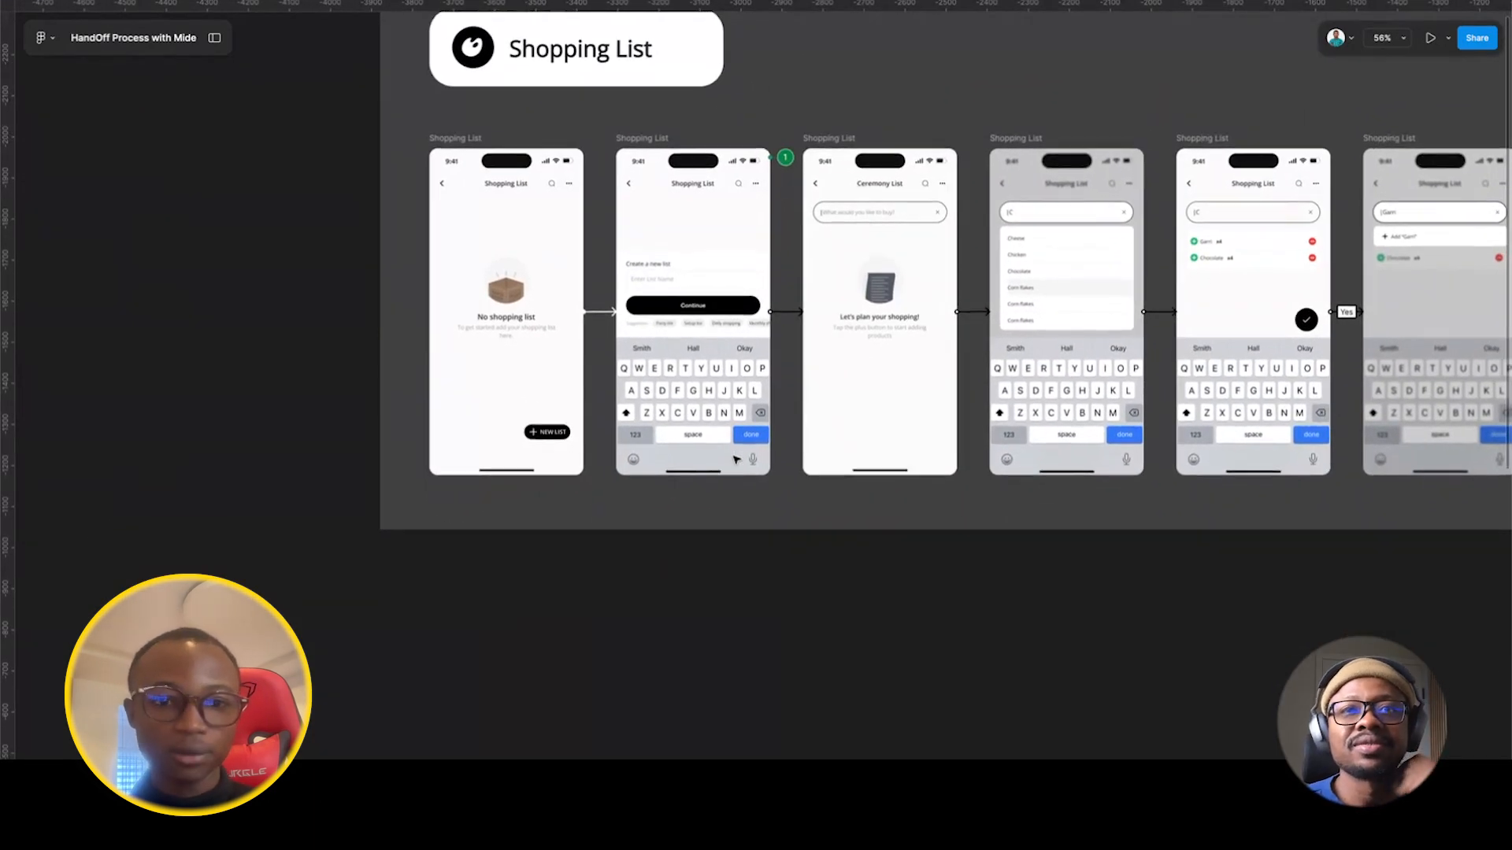
scroll(733, 458, "down", 4)
scroll(733, 458, "down", 5)
scroll(733, 459, "down", 8)
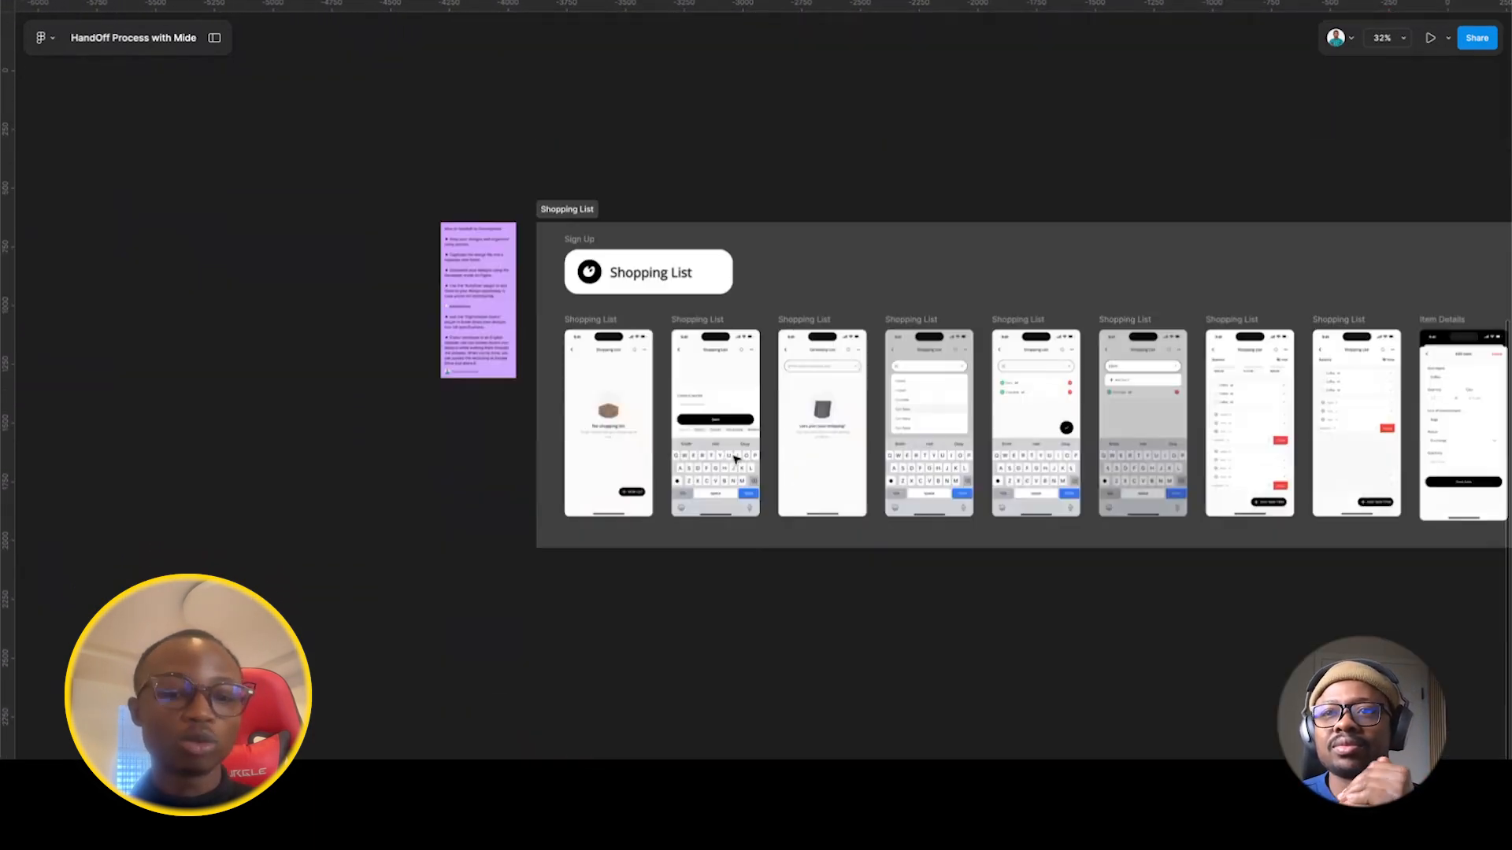
Examine the lower Shopping List section's unannotated screens, from the empty list to item adding, alongside the hand-off sticky note.
scroll(736, 460, "up", 3)
scroll(736, 460, "right", 5)
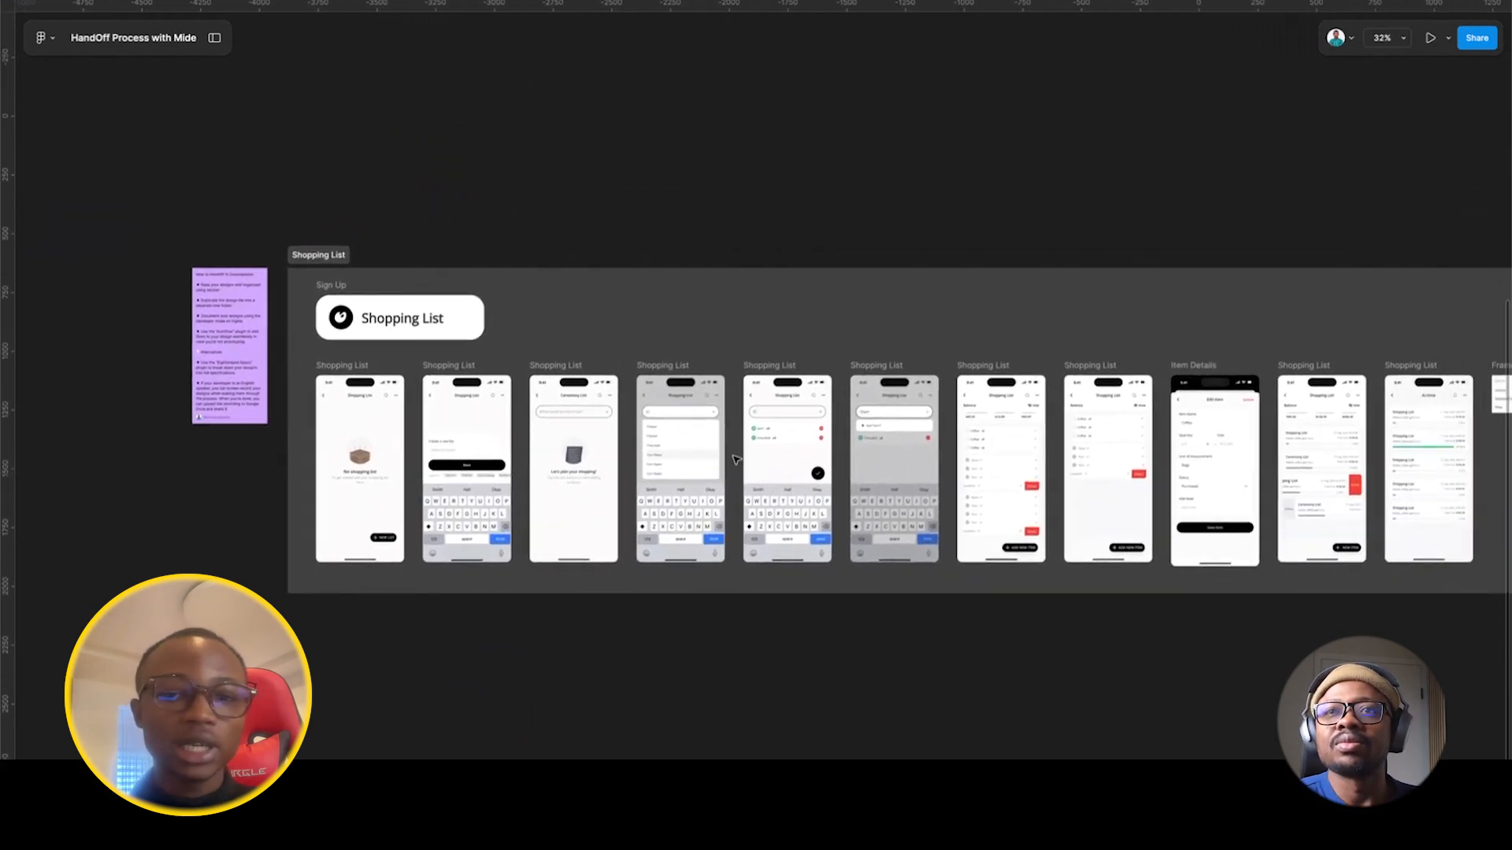
scroll(355, 449, "up", 5)
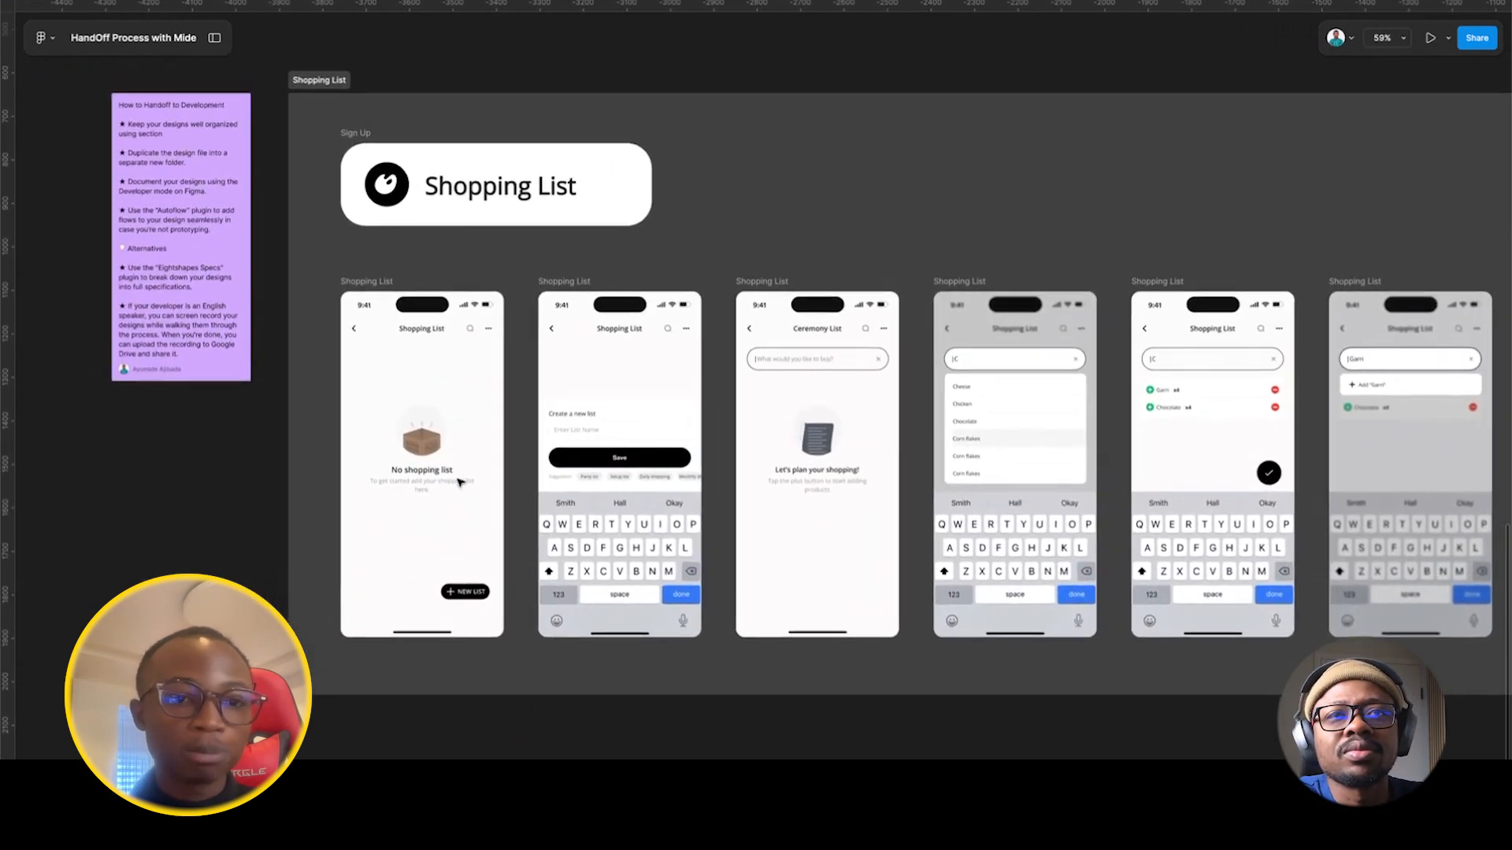
scroll(475, 421, "down", 2)
scroll(476, 421, "left", 2)
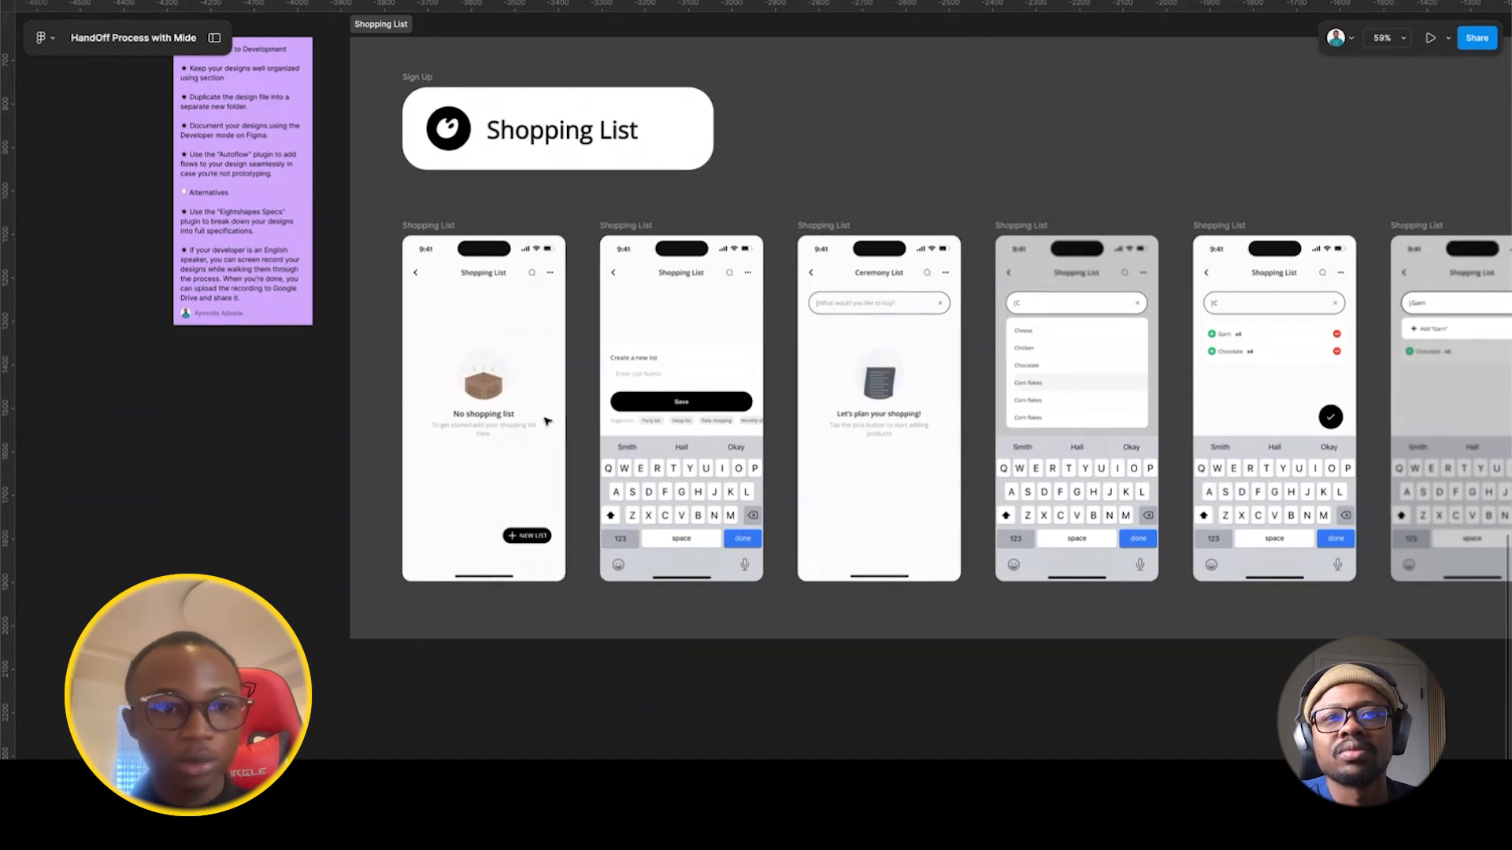
scroll(546, 422, "up", 1)
scroll(547, 421, "left", 1)
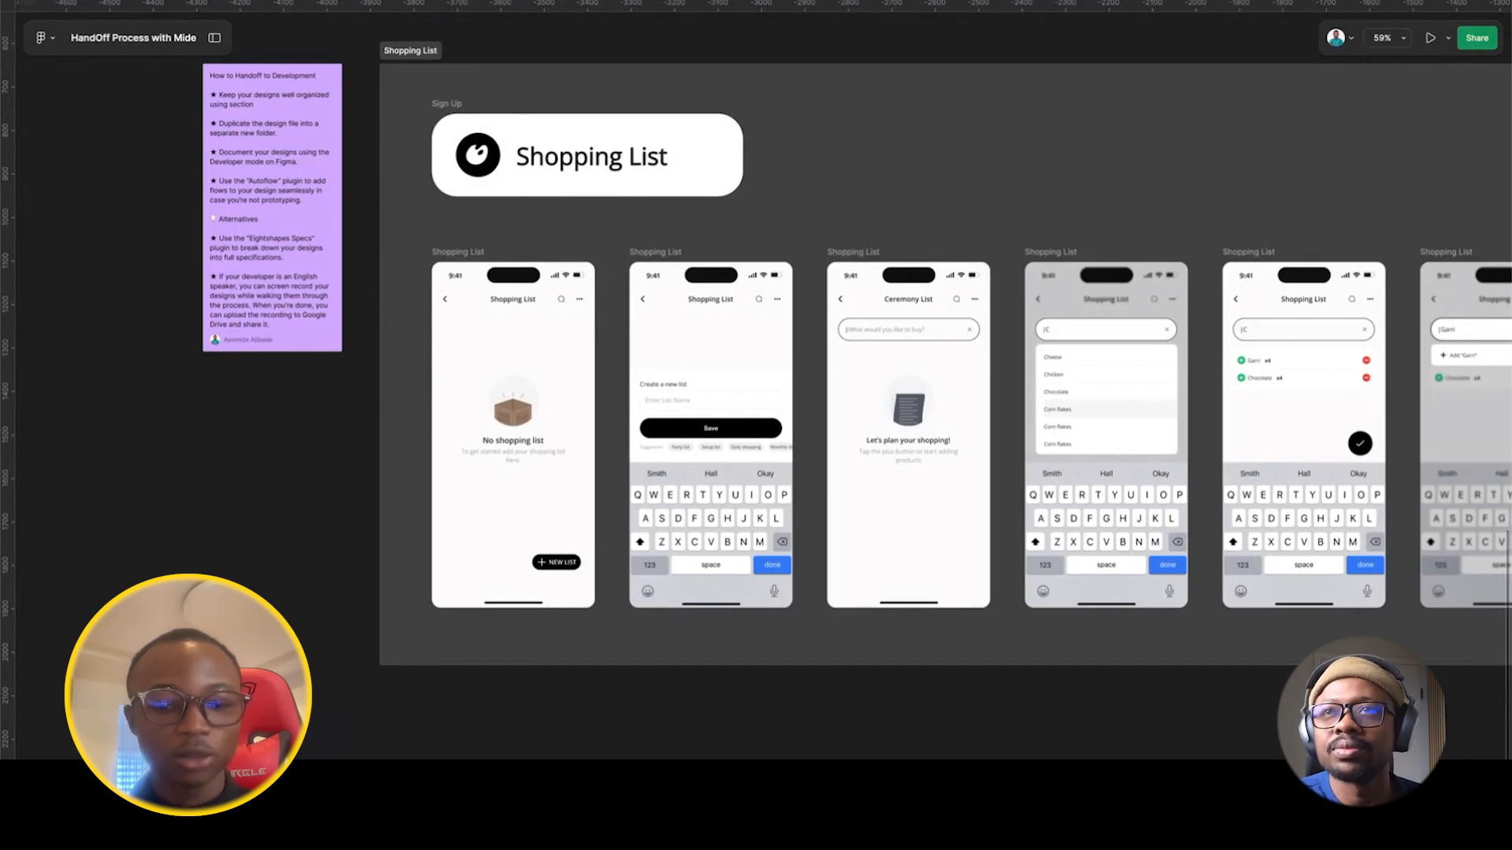
scroll(539, 455, "up", 5)
scroll(540, 455, "down", 4)
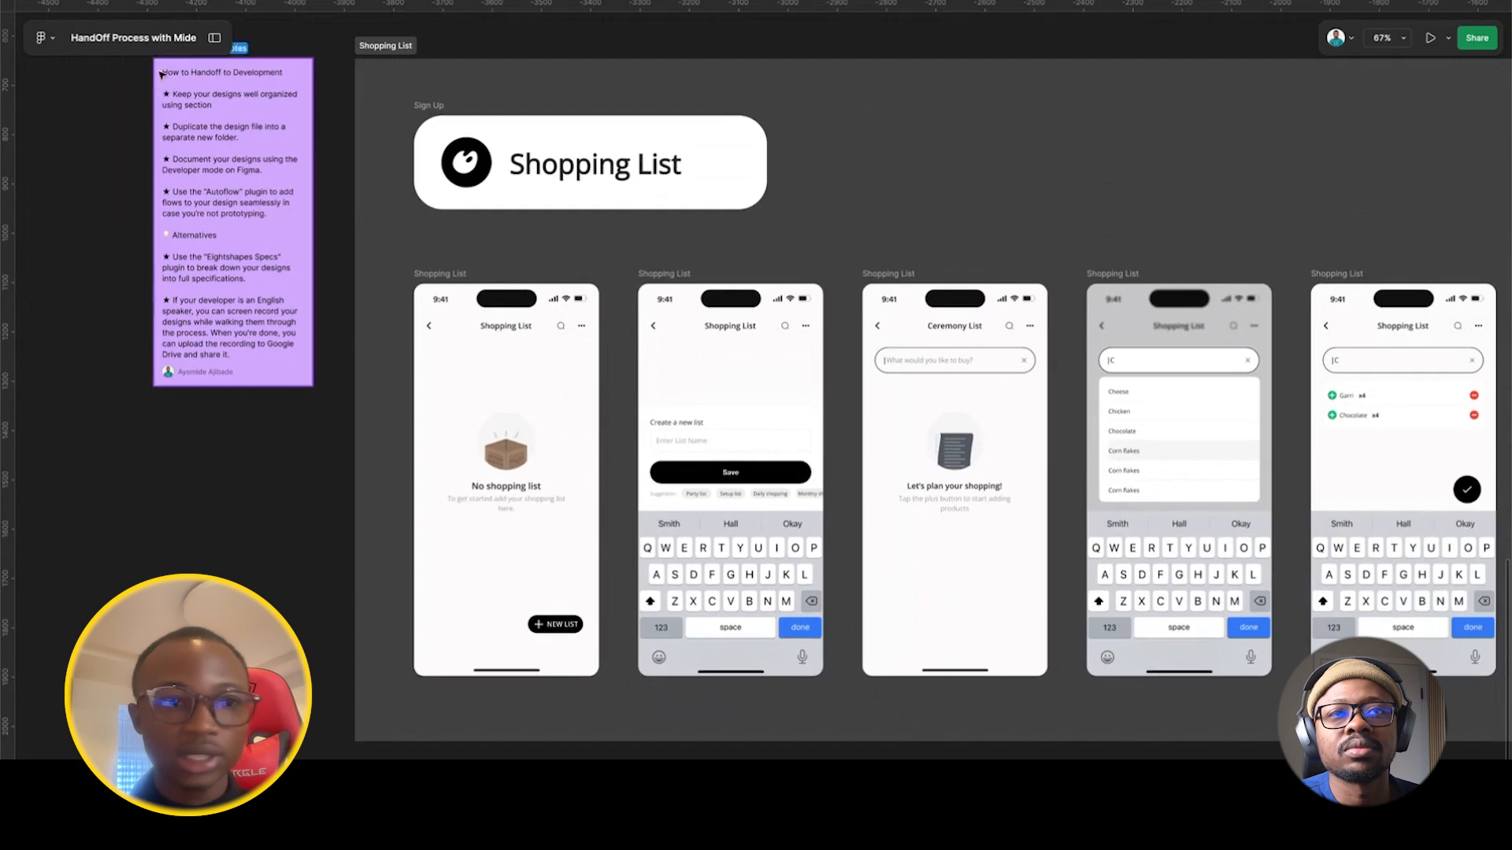
Show the hidden Dev Mode side panels and bring the first Shopping List screen's empty-state frame up close for measuring.
left_click(214, 38)
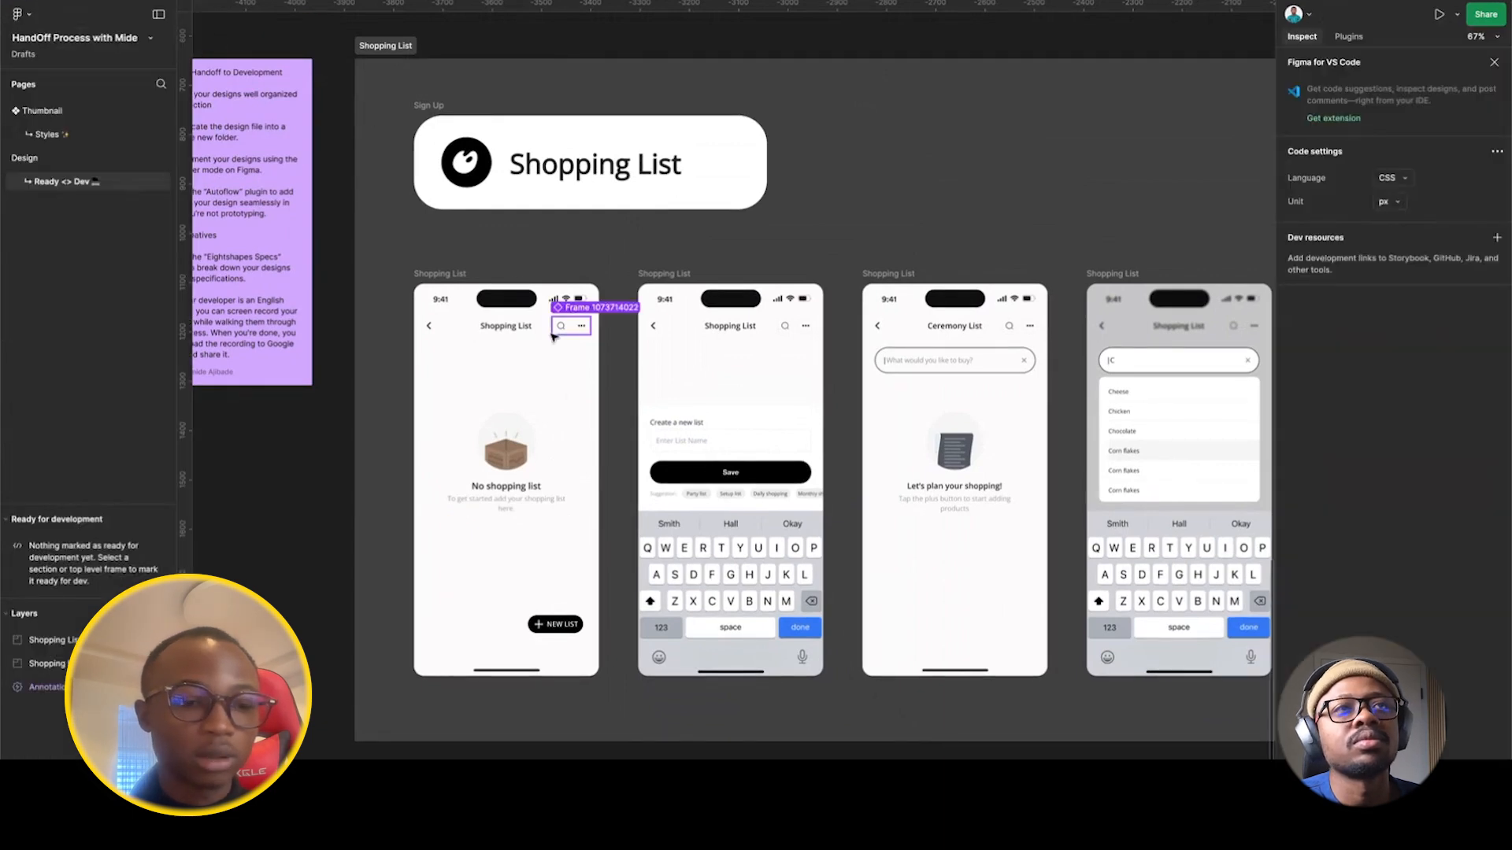
scroll(552, 337, "down", 3)
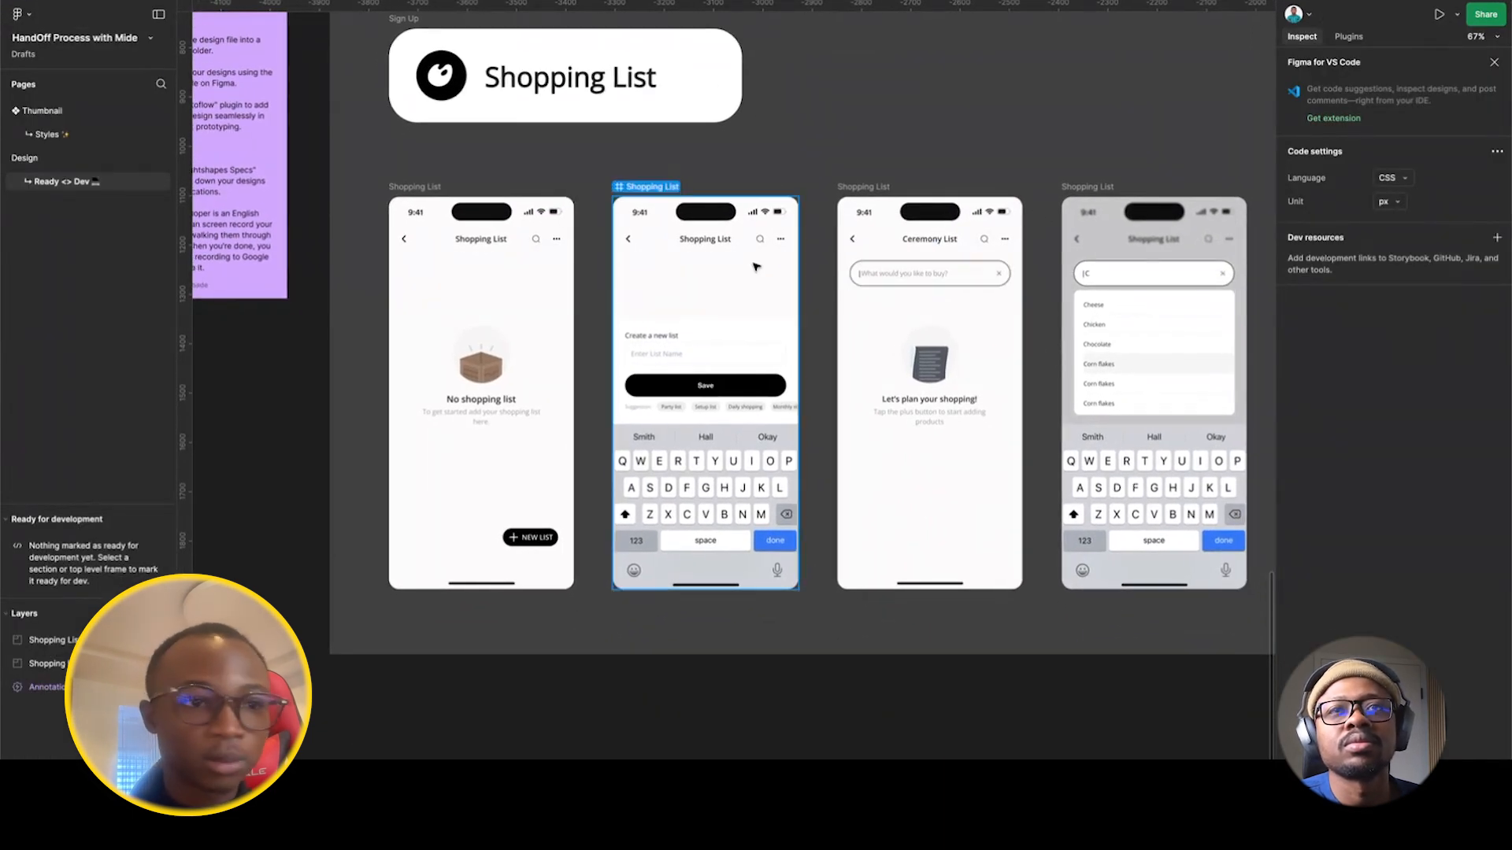
scroll(756, 267, "down", 2)
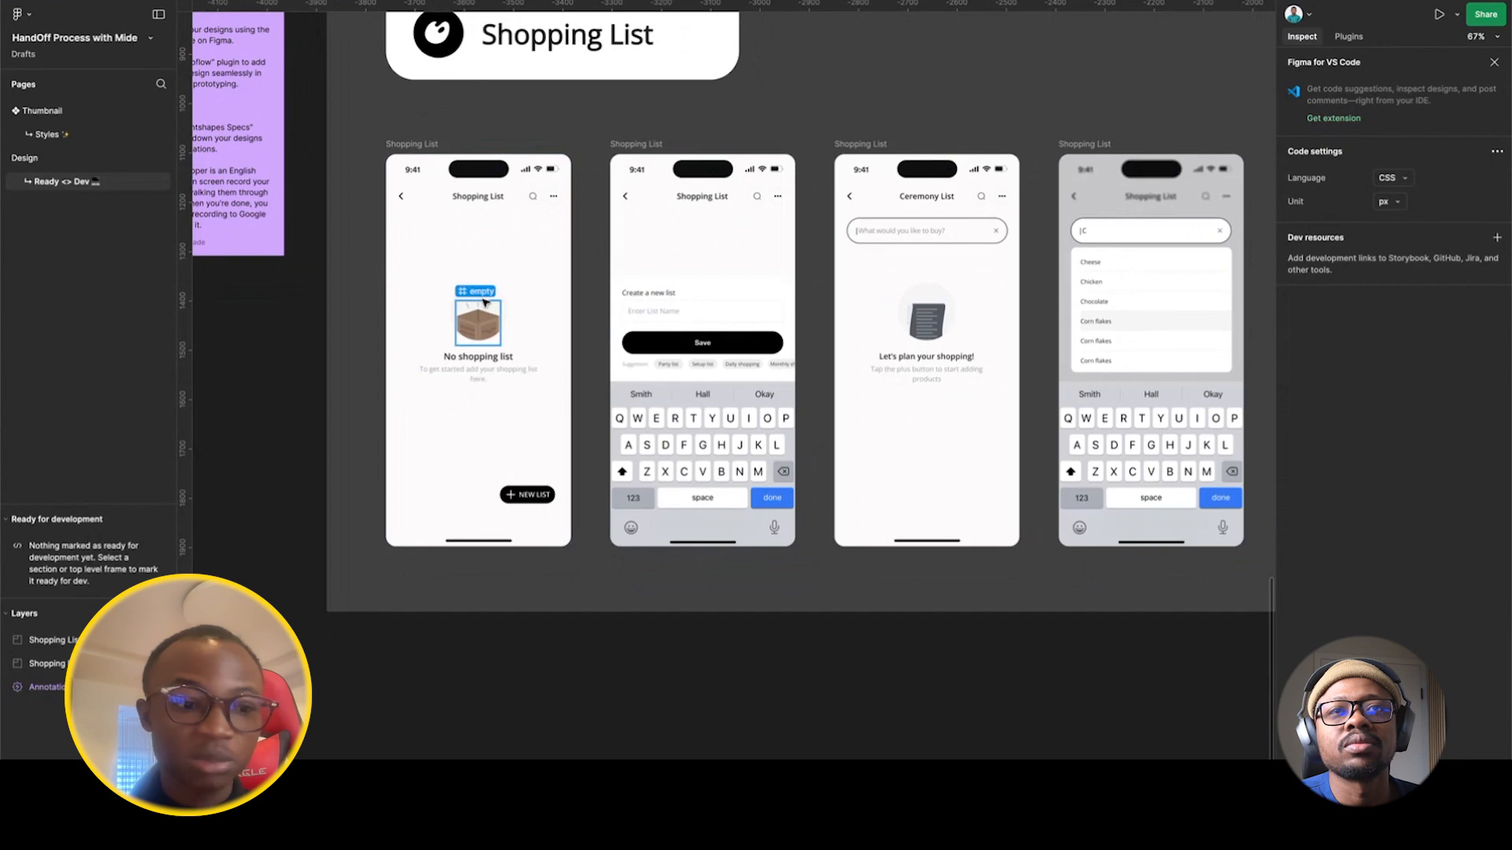
scroll(484, 302, "up", 3)
scroll(482, 299, "up", 1)
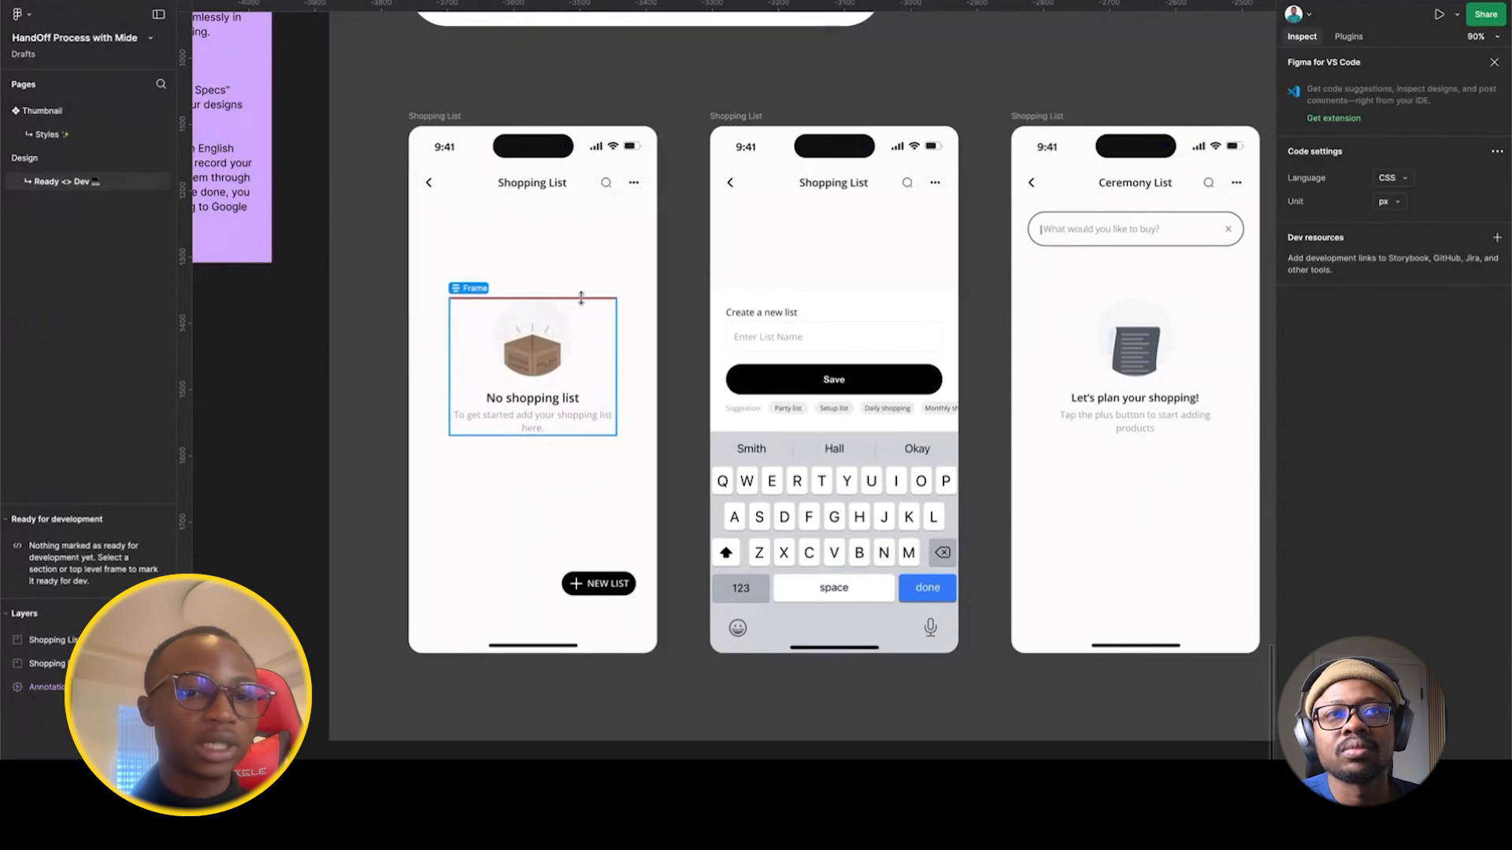
scroll(488, 393, "up", 5)
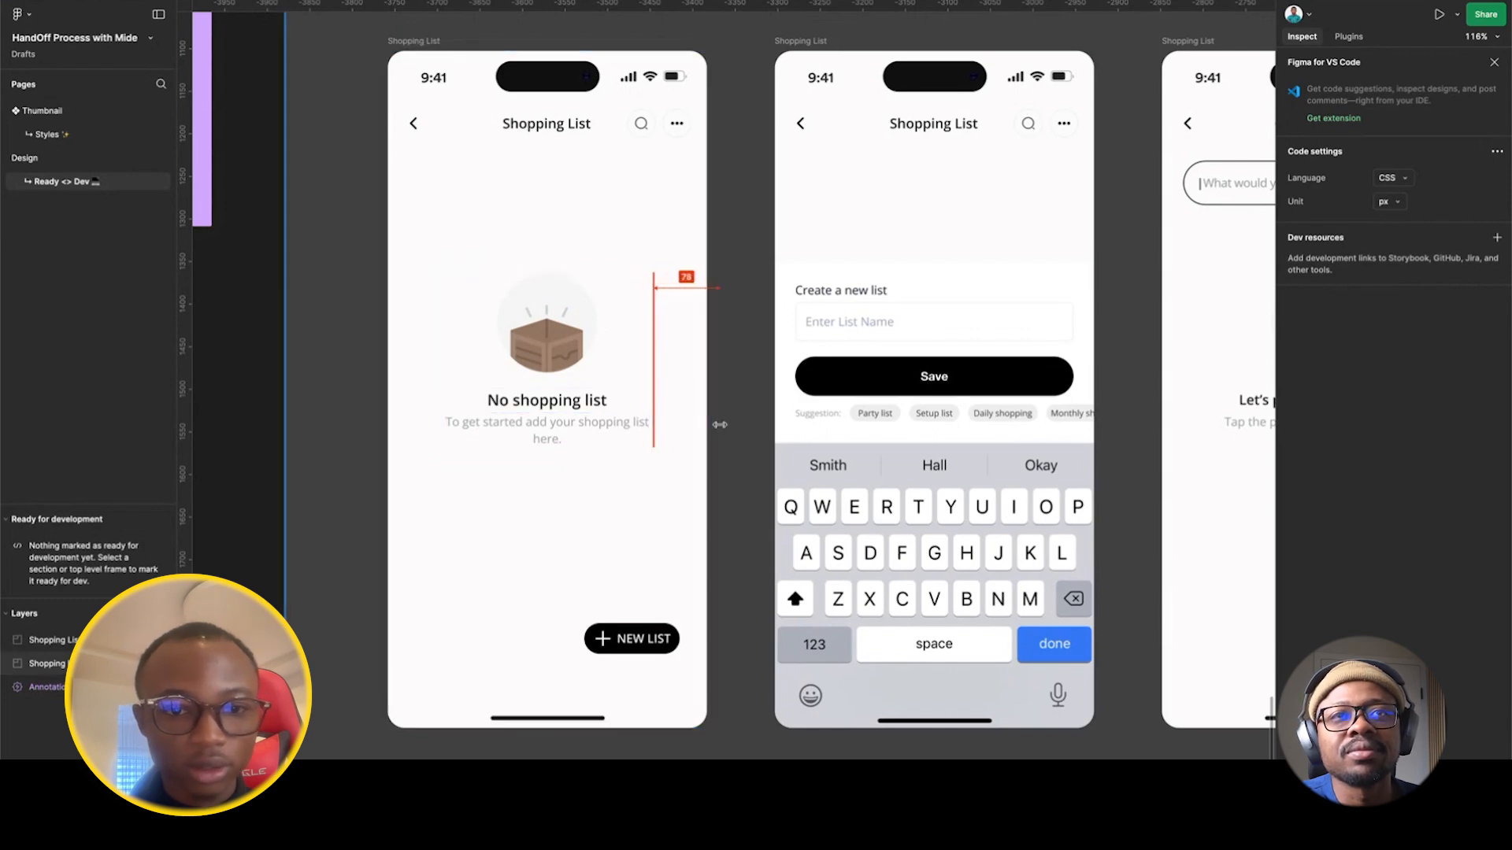
Inspect the spacing and layout properties of the empty-state frame and the header's search and more icons.
left_click(626, 286)
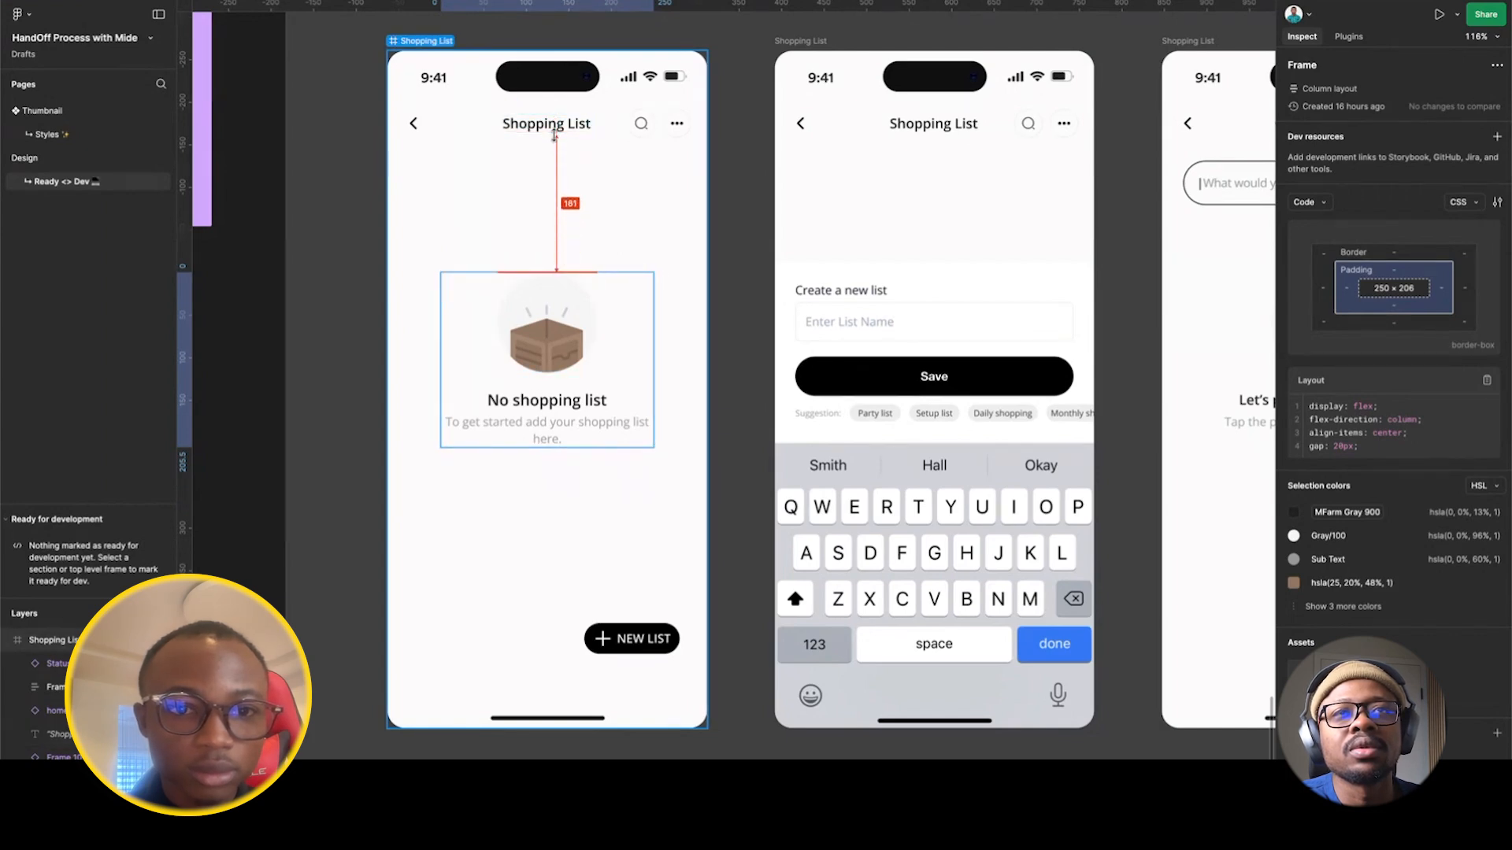
left_click(621, 357)
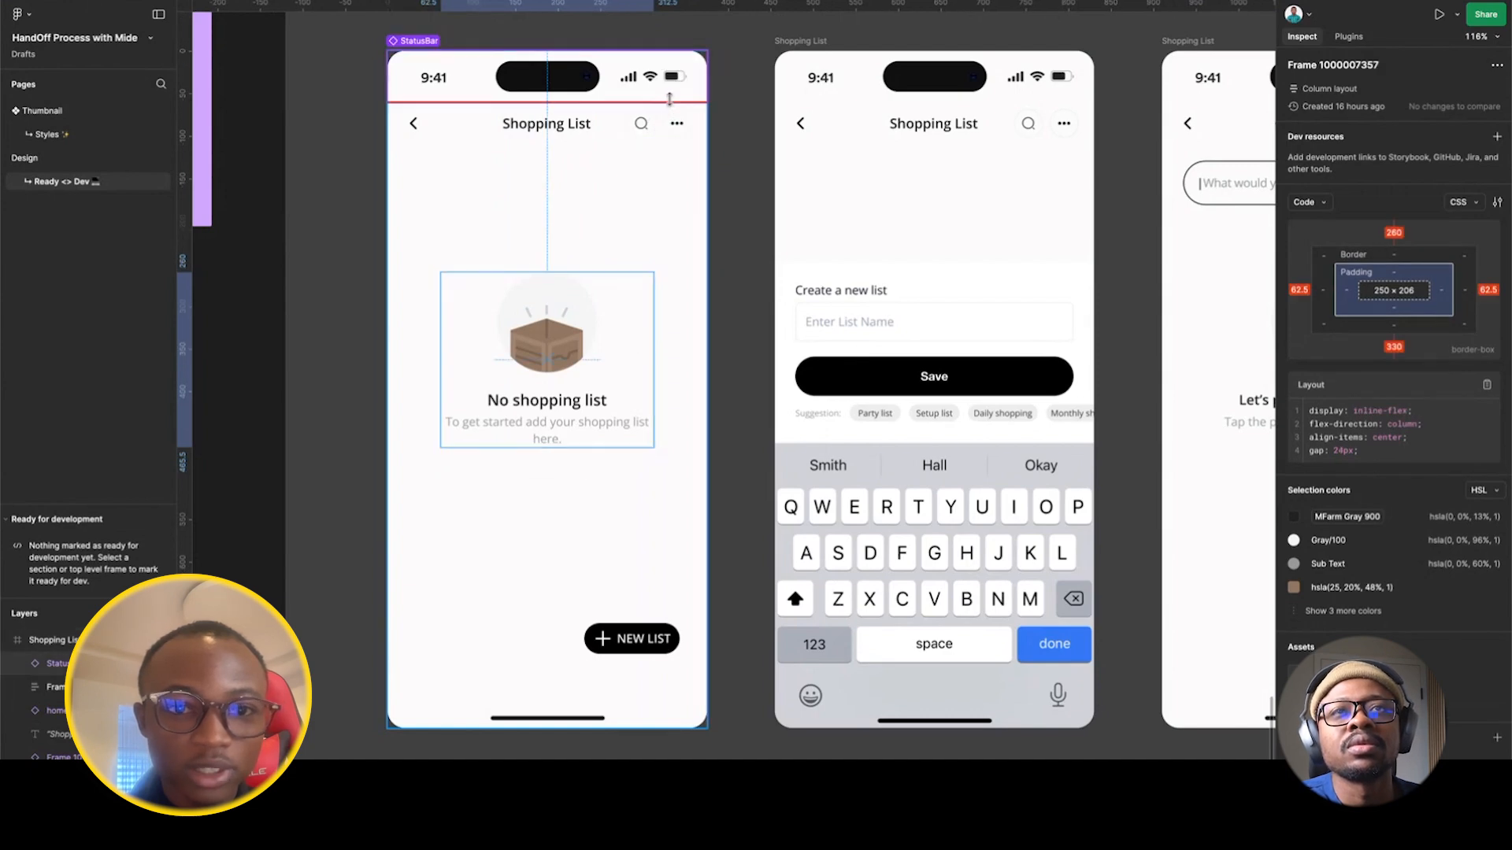
scroll(670, 98, "up", 5)
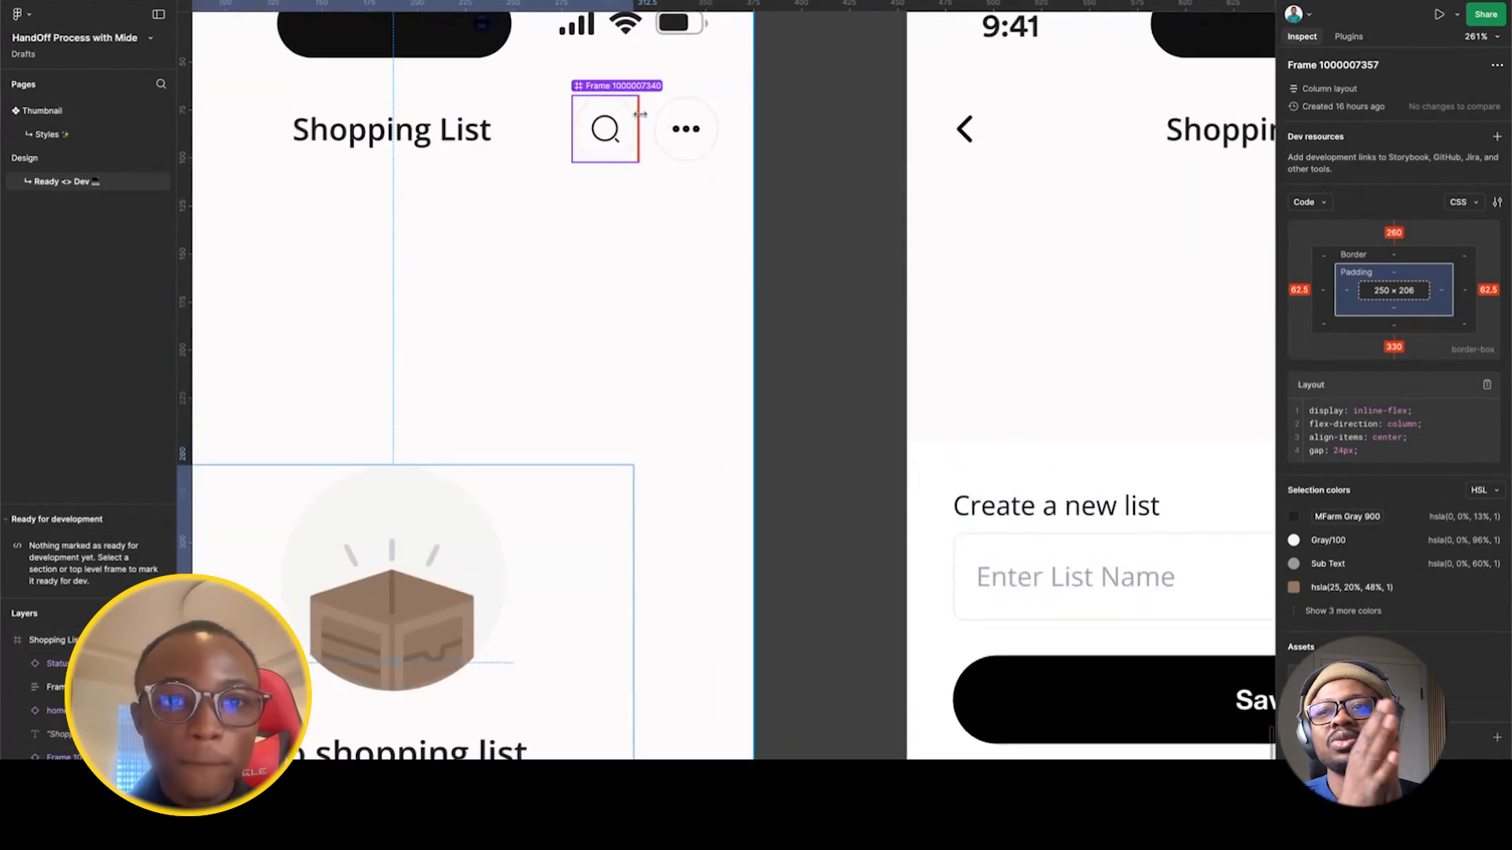
left_click(640, 114)
scroll(640, 114, "left", 1)
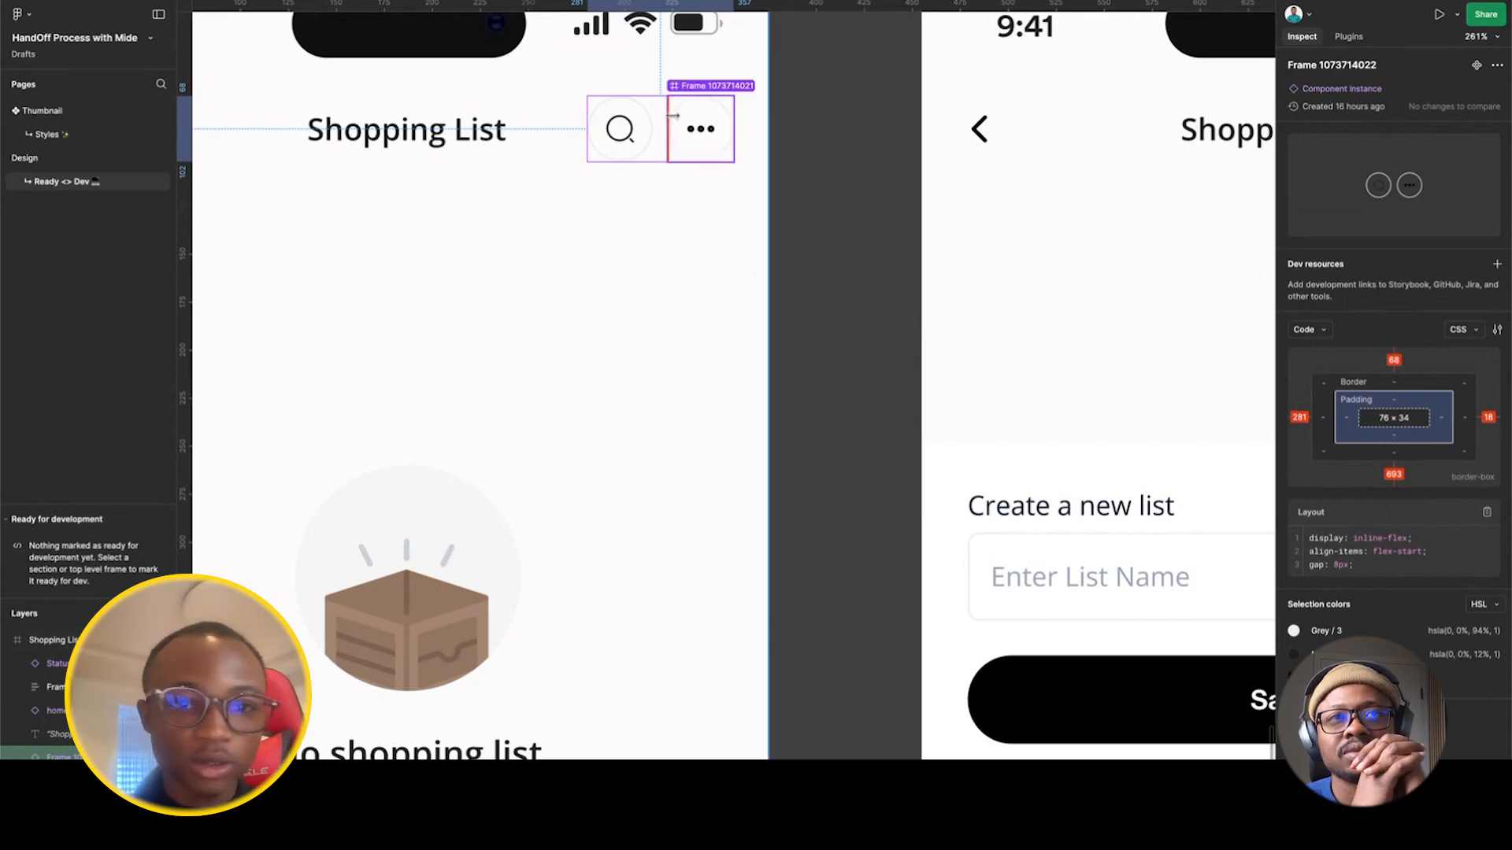
Add a measurement from the header's icon group to the right edge of the first Shopping List screen.
scroll(724, 118, "down", 3)
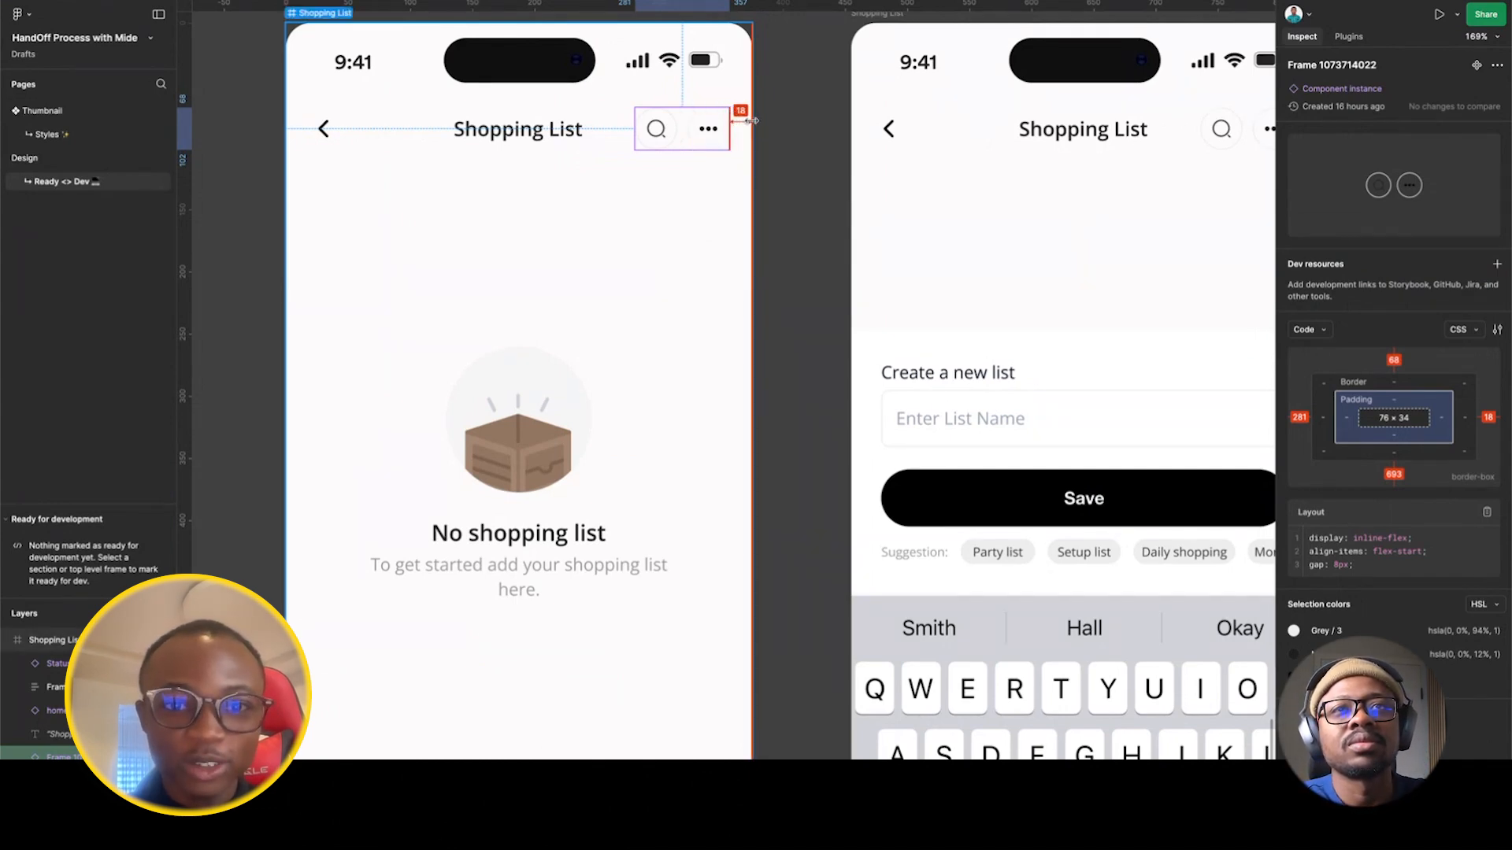
scroll(746, 118, "up", 3)
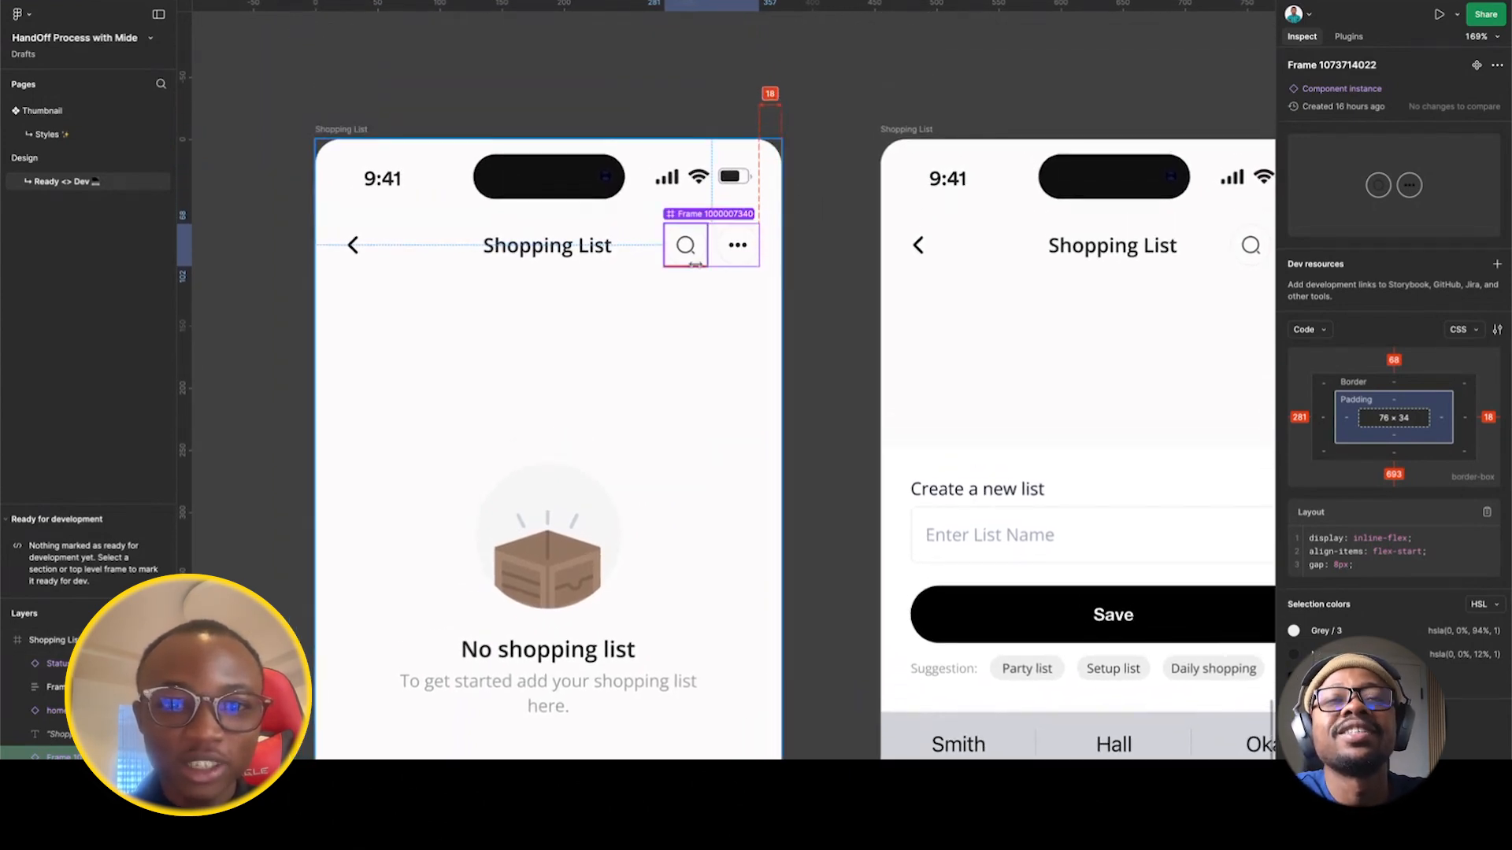
scroll(770, 230, "up", 3)
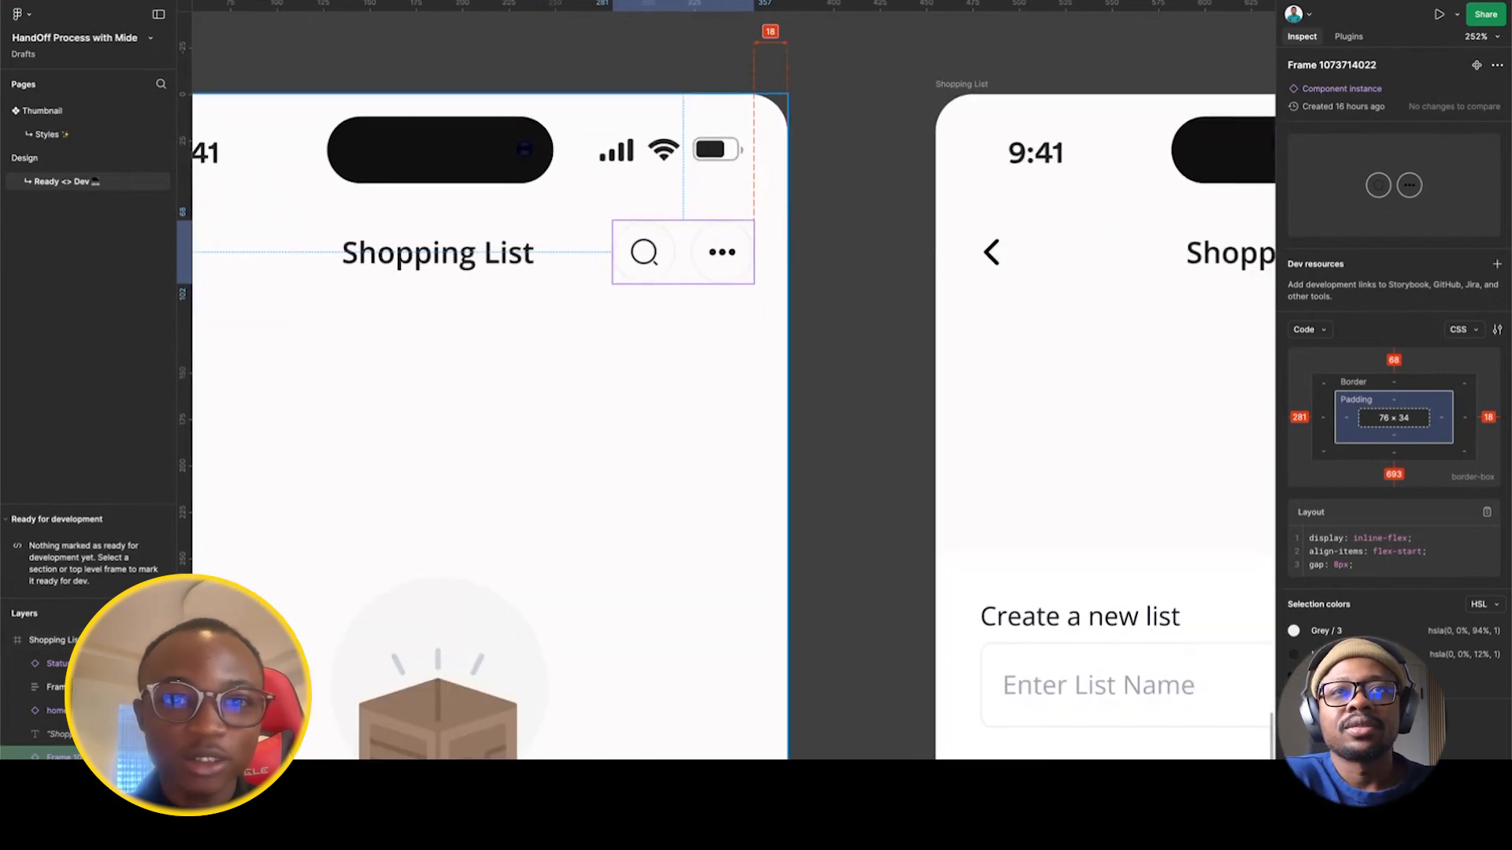
Add measurements for the first screen's left margin and the vertical gap between the header icons and empty-state content.
scroll(753, 259, "down", 5)
scroll(754, 256, "up", 2)
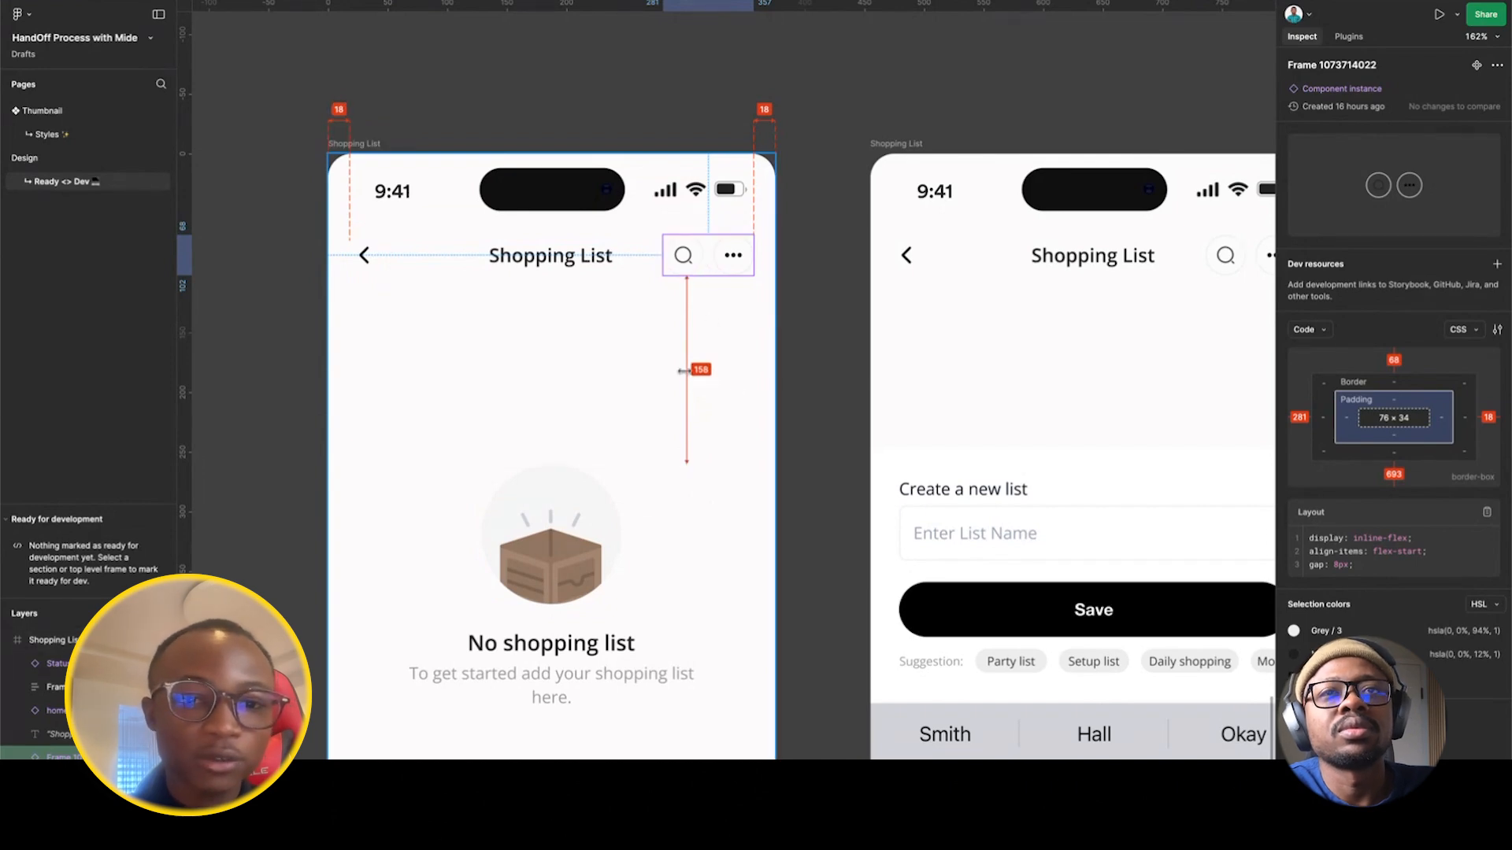
scroll(801, 363, "down", 5)
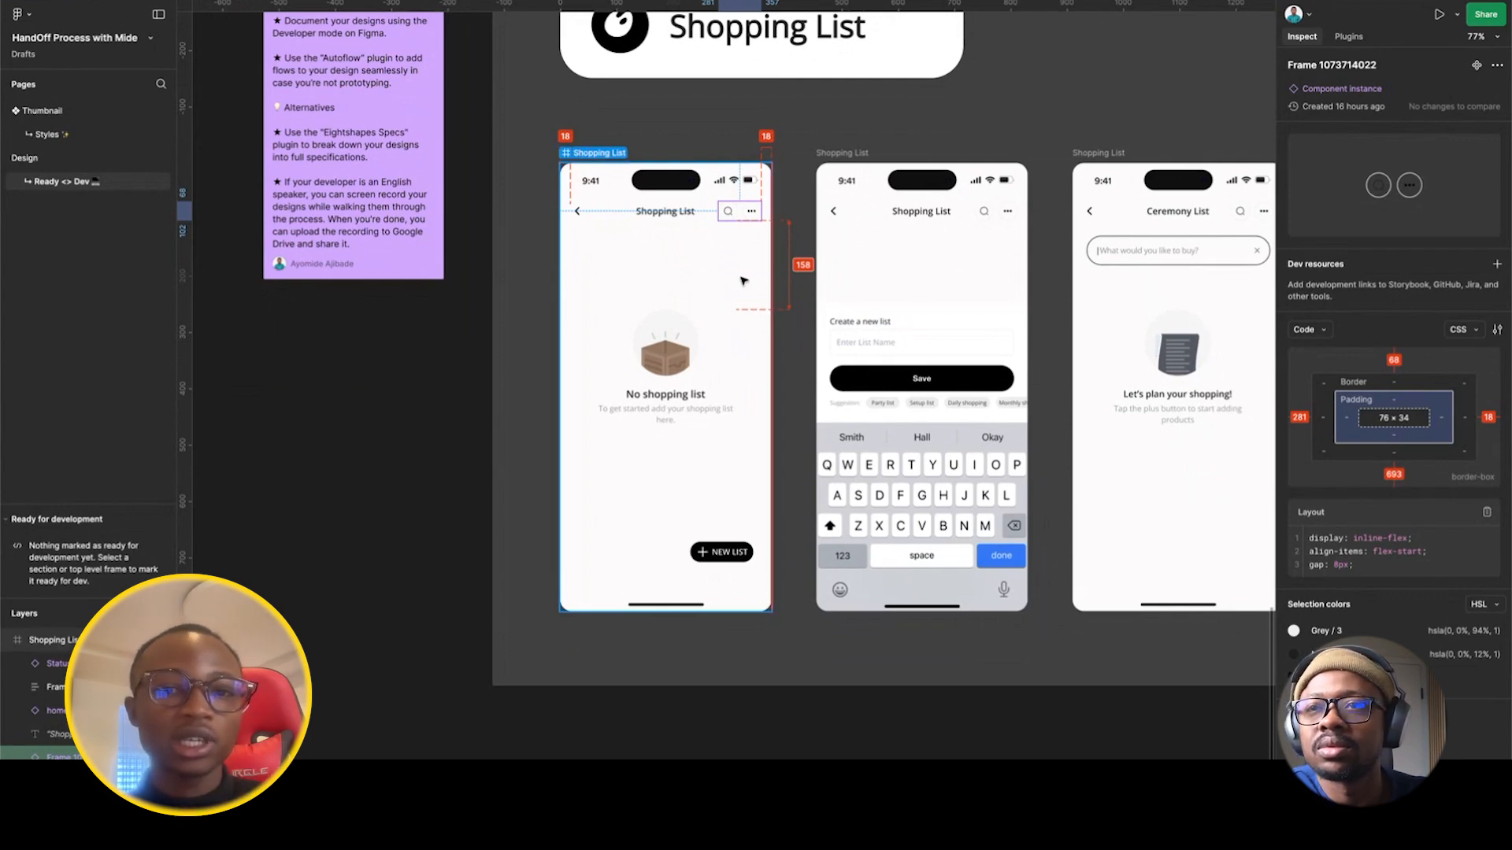
scroll(740, 277, "up", 3)
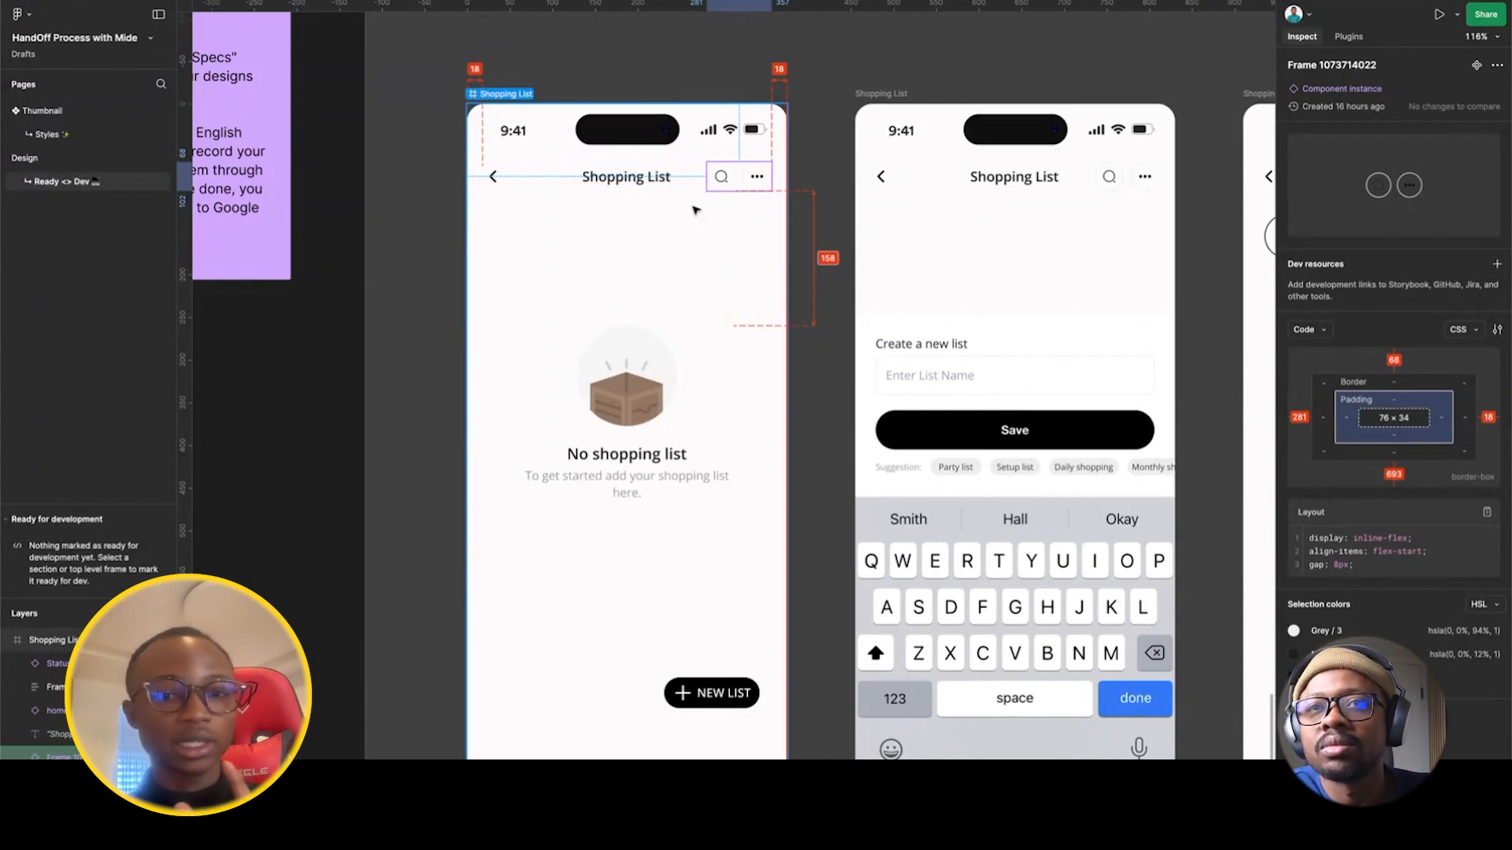
Add measurements for the Save button's right margin and height on the second Shopping List screen.
scroll(693, 210, "down", 5)
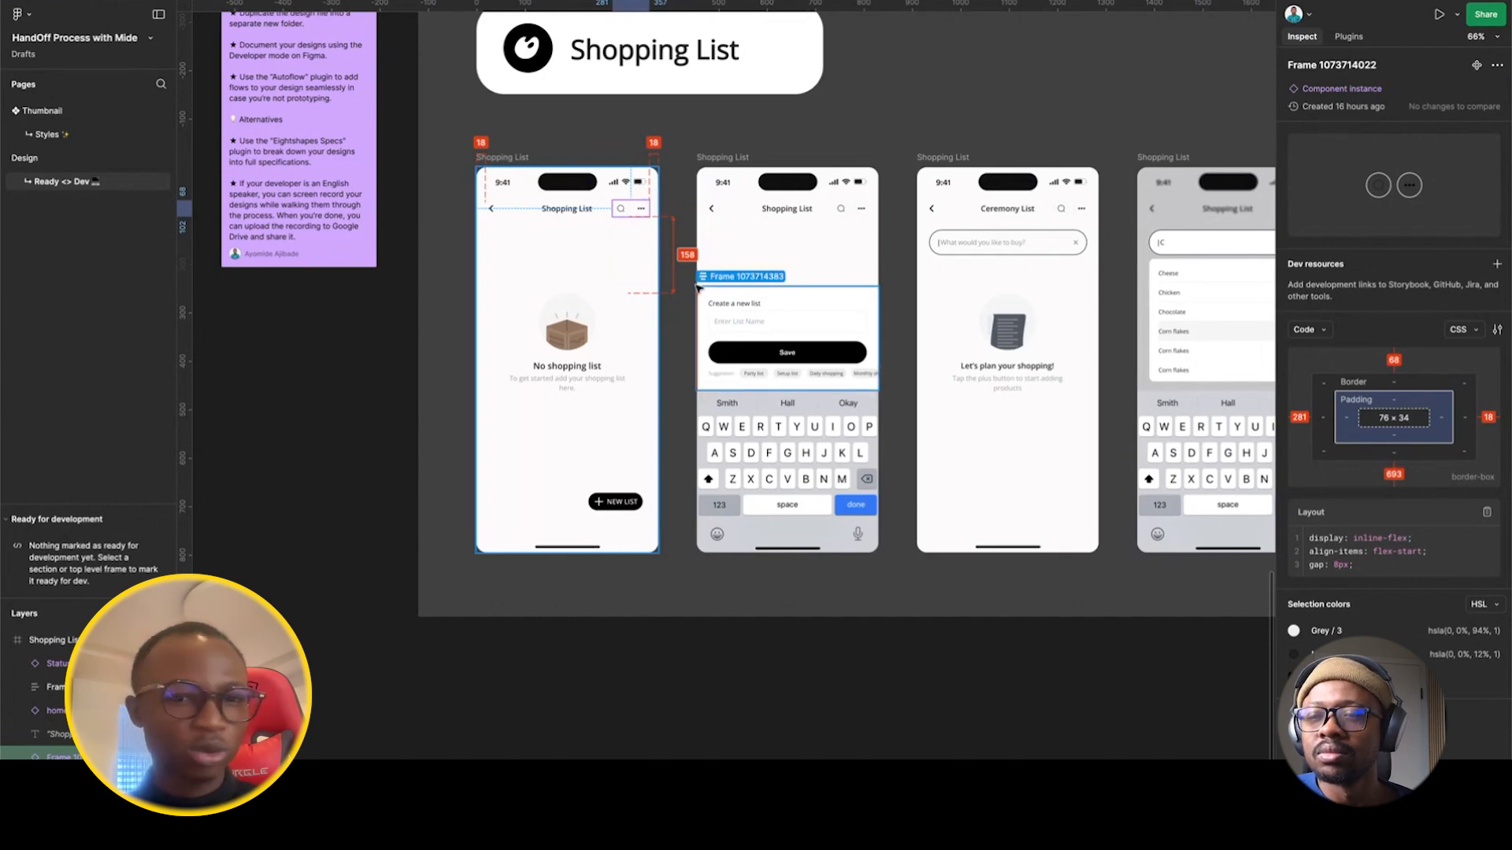
scroll(652, 277, "up", 4)
scroll(653, 277, "down", 4)
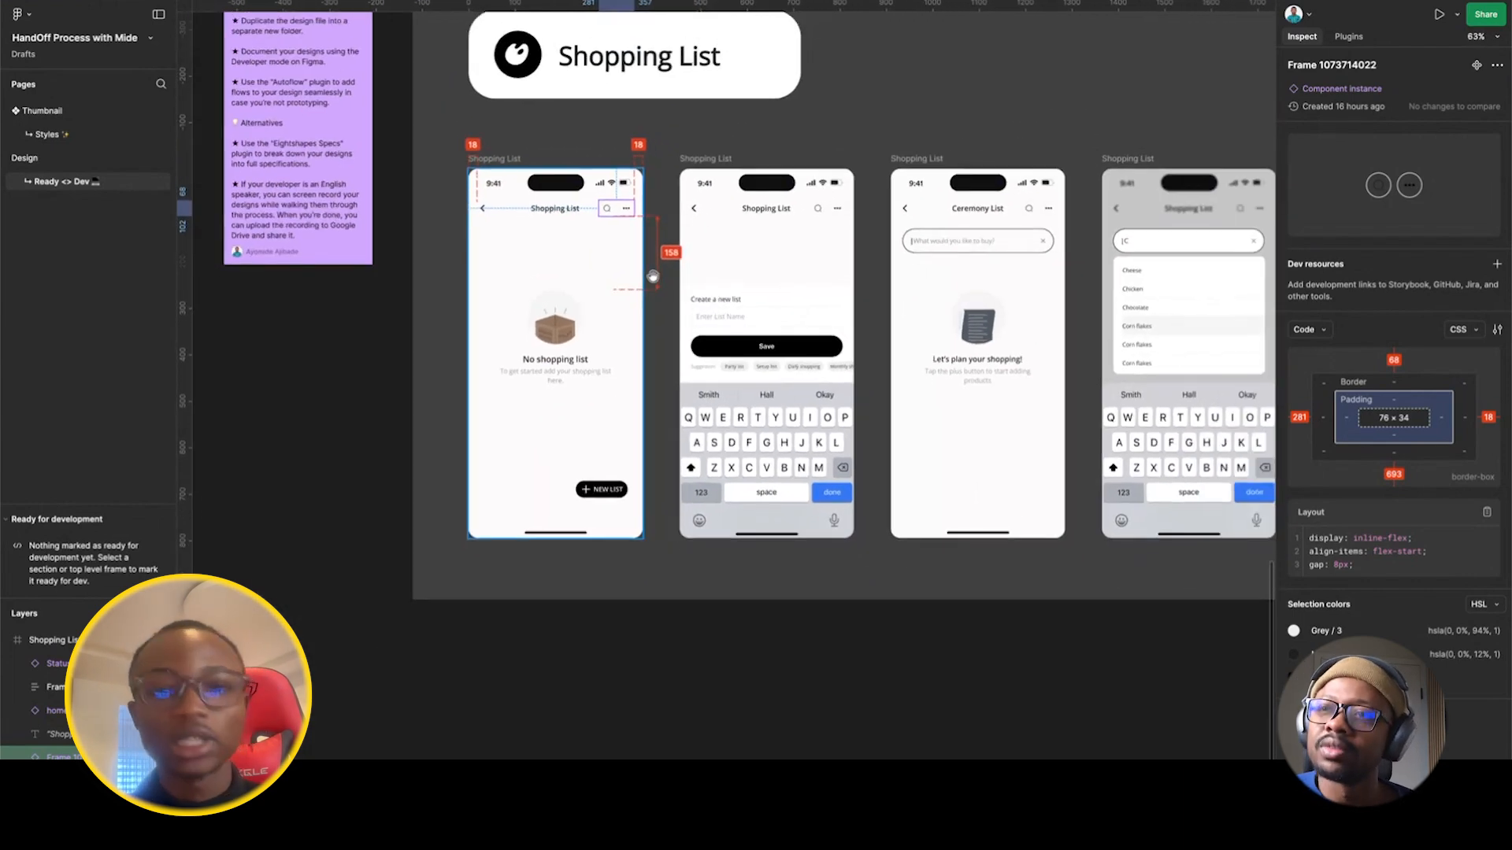
scroll(652, 277, "right", 2)
scroll(606, 467, "up", 6)
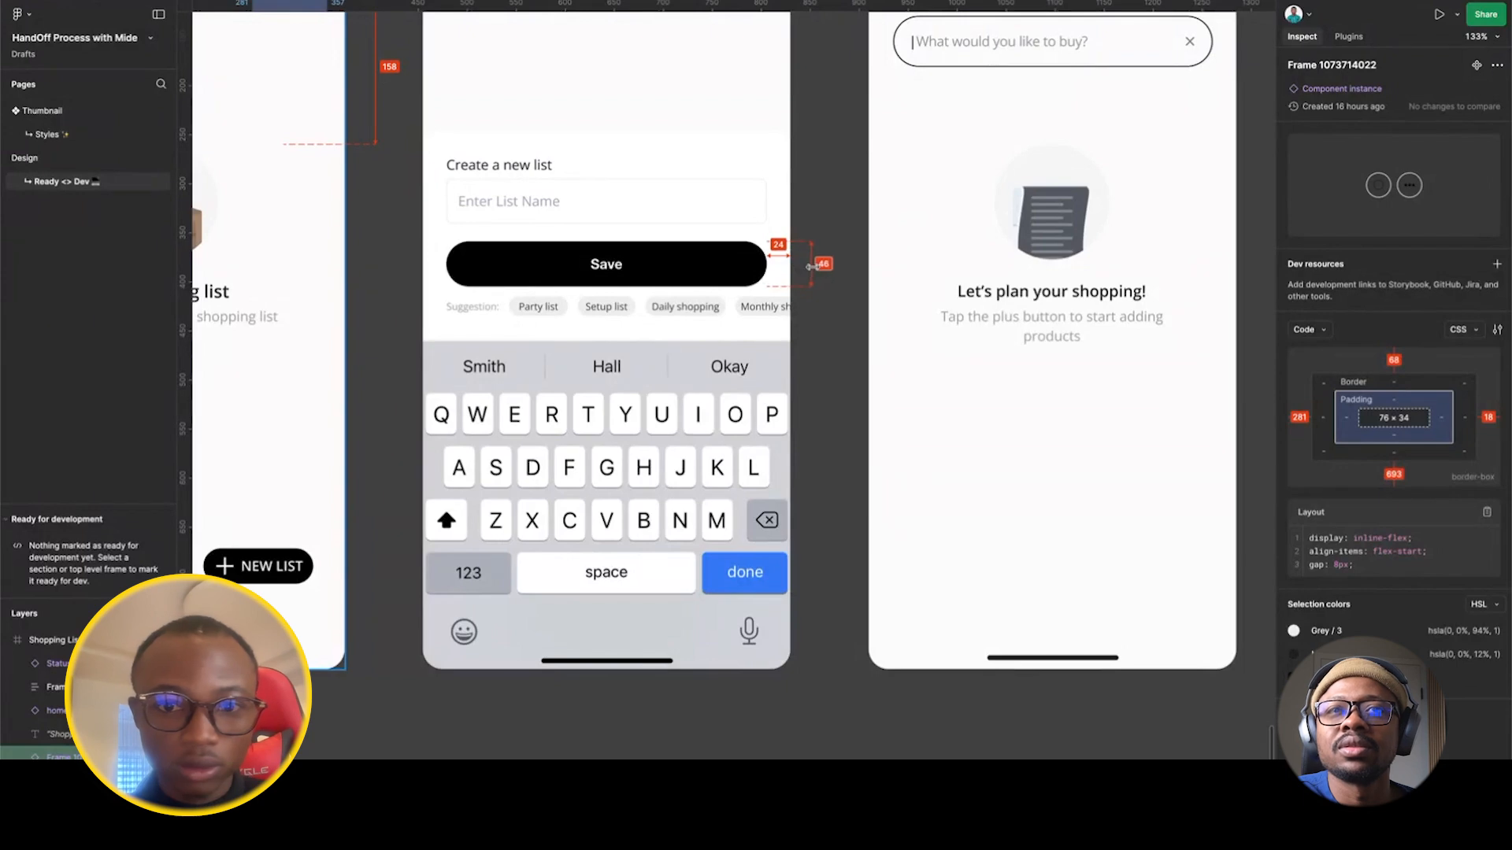
scroll(866, 339, "left", 3)
scroll(866, 338, "up", 2)
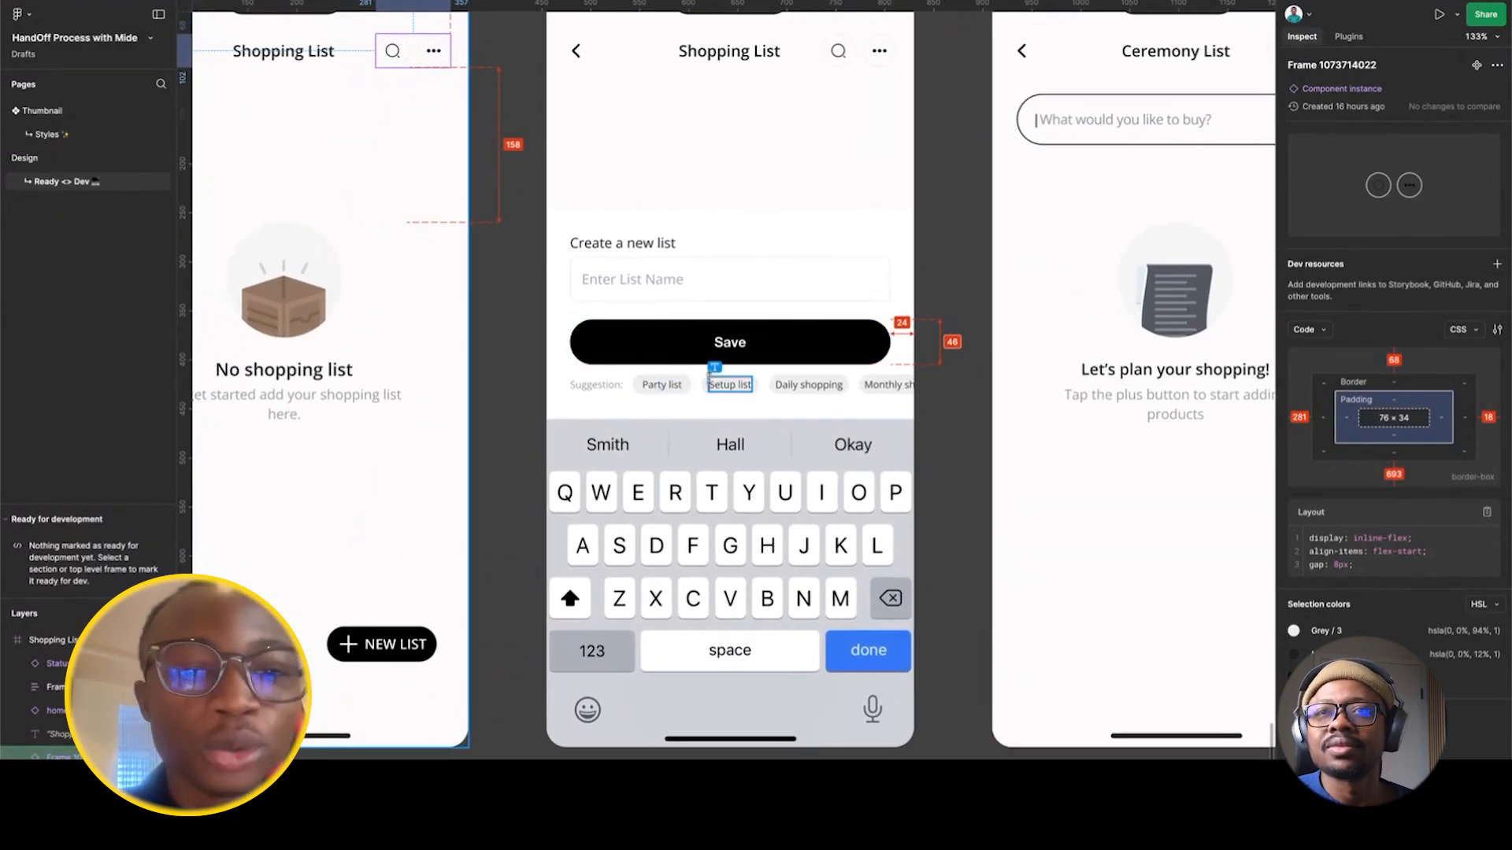
Switch from Dev Mode back to design editing, focused on the suggestion chips below the second screen's Save button.
scroll(642, 384, "up", 2)
scroll(642, 384, "right", 1)
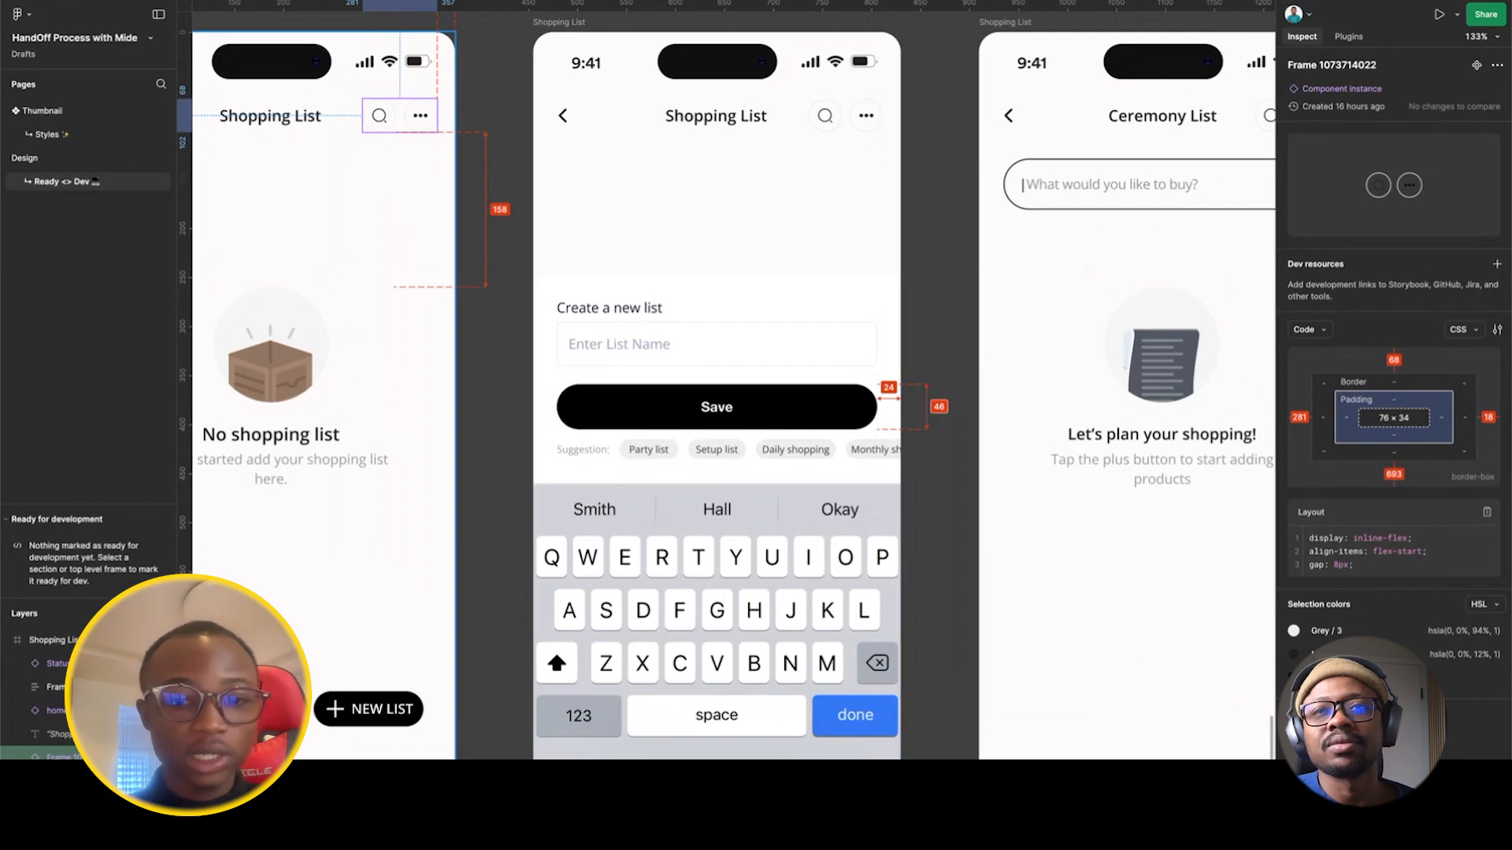
scroll(647, 451, "up", 3)
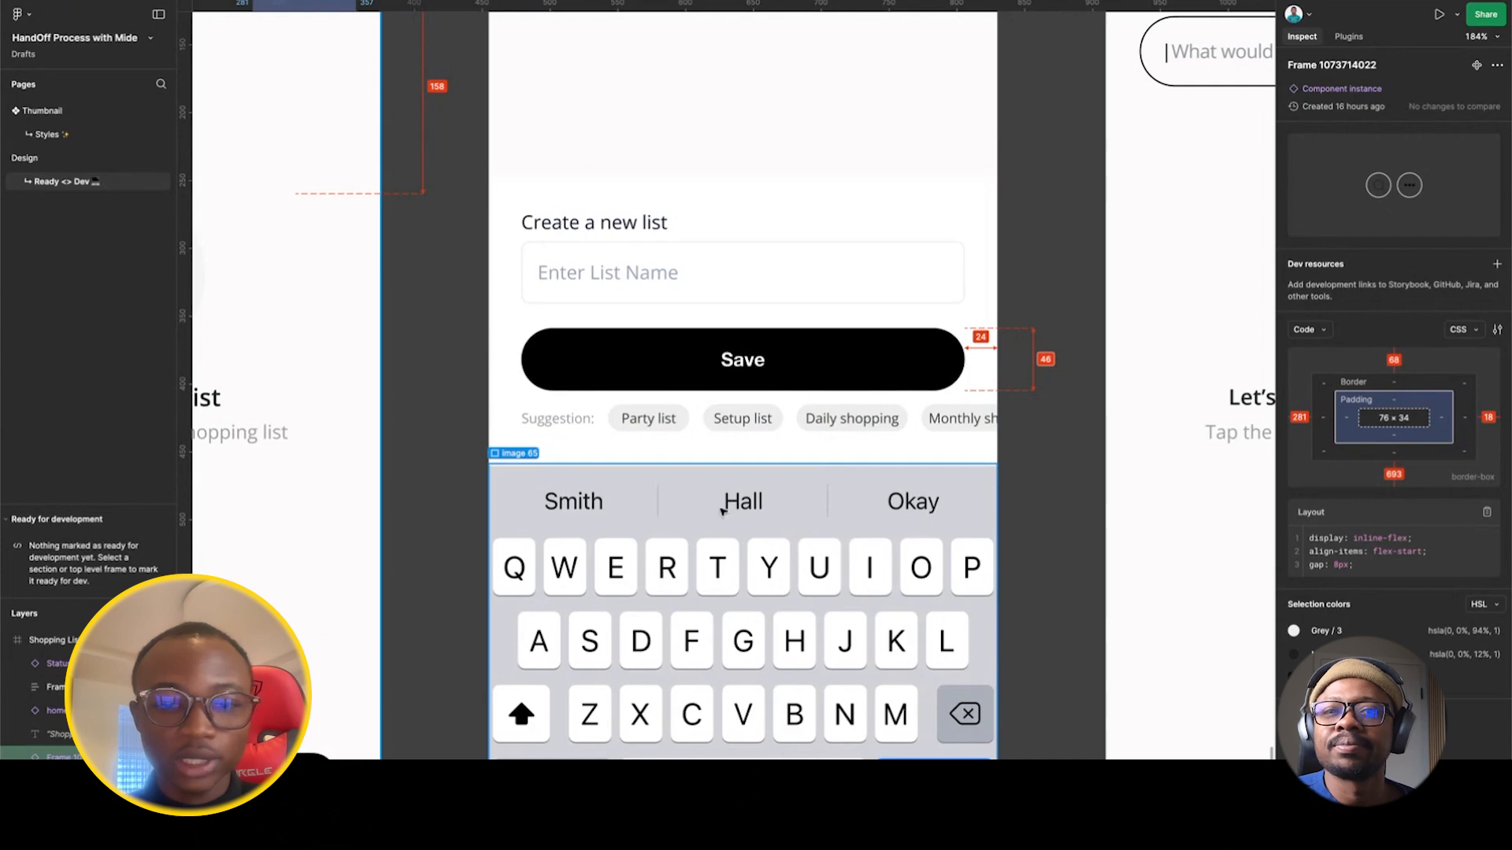
key("shift+d")
Recolor the Party list suggestion chip with the library styles Primary/400 (base) for its fill and Primary/50 for its text.
left_click(664, 415)
left_click(664, 415)
left_click(668, 415)
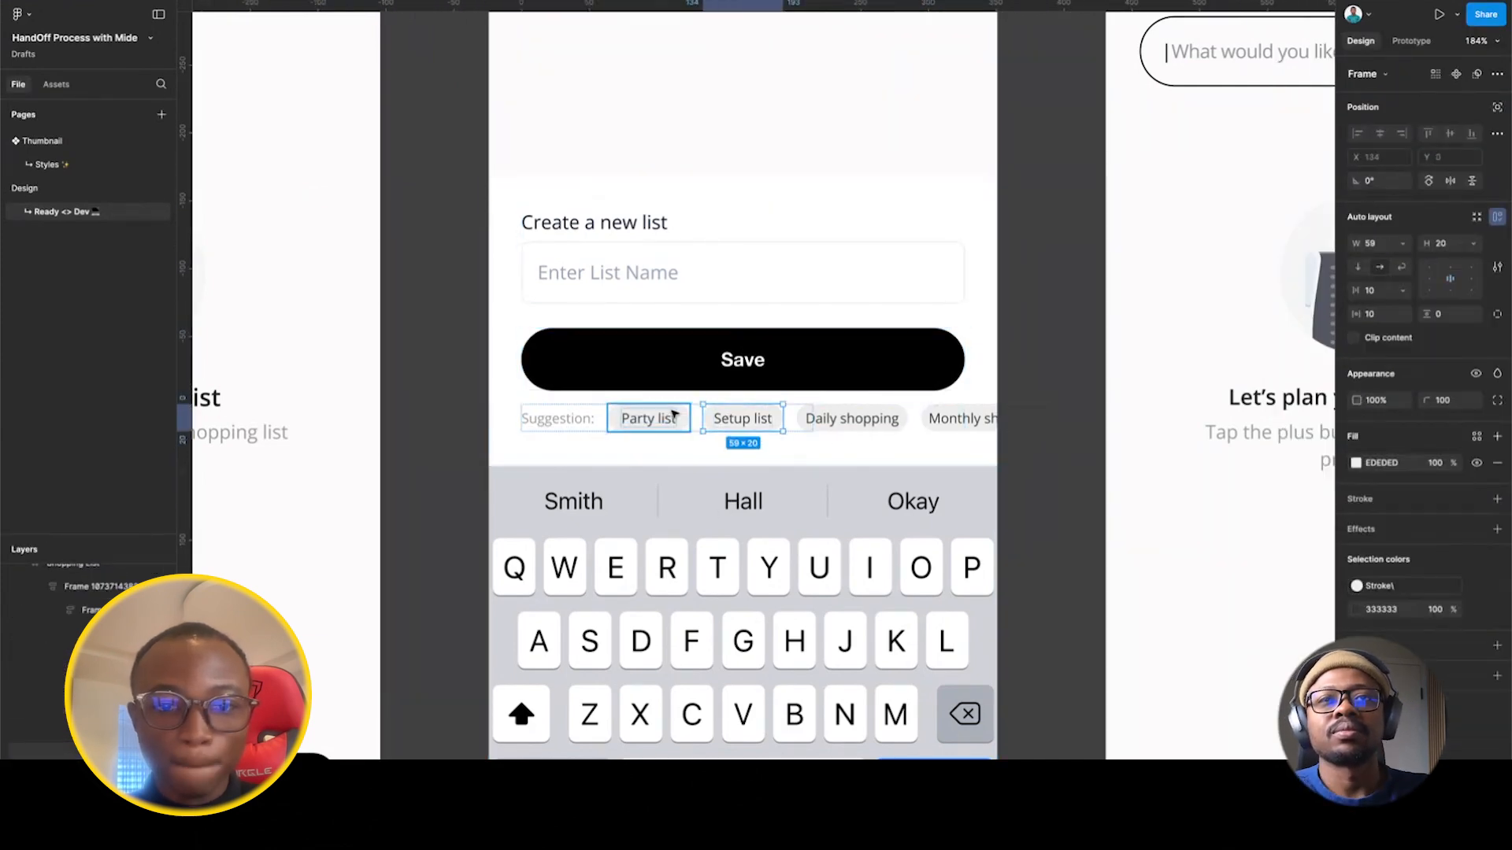
left_click(674, 415)
left_click(1356, 463)
left_click(1355, 465)
left_click(1476, 435)
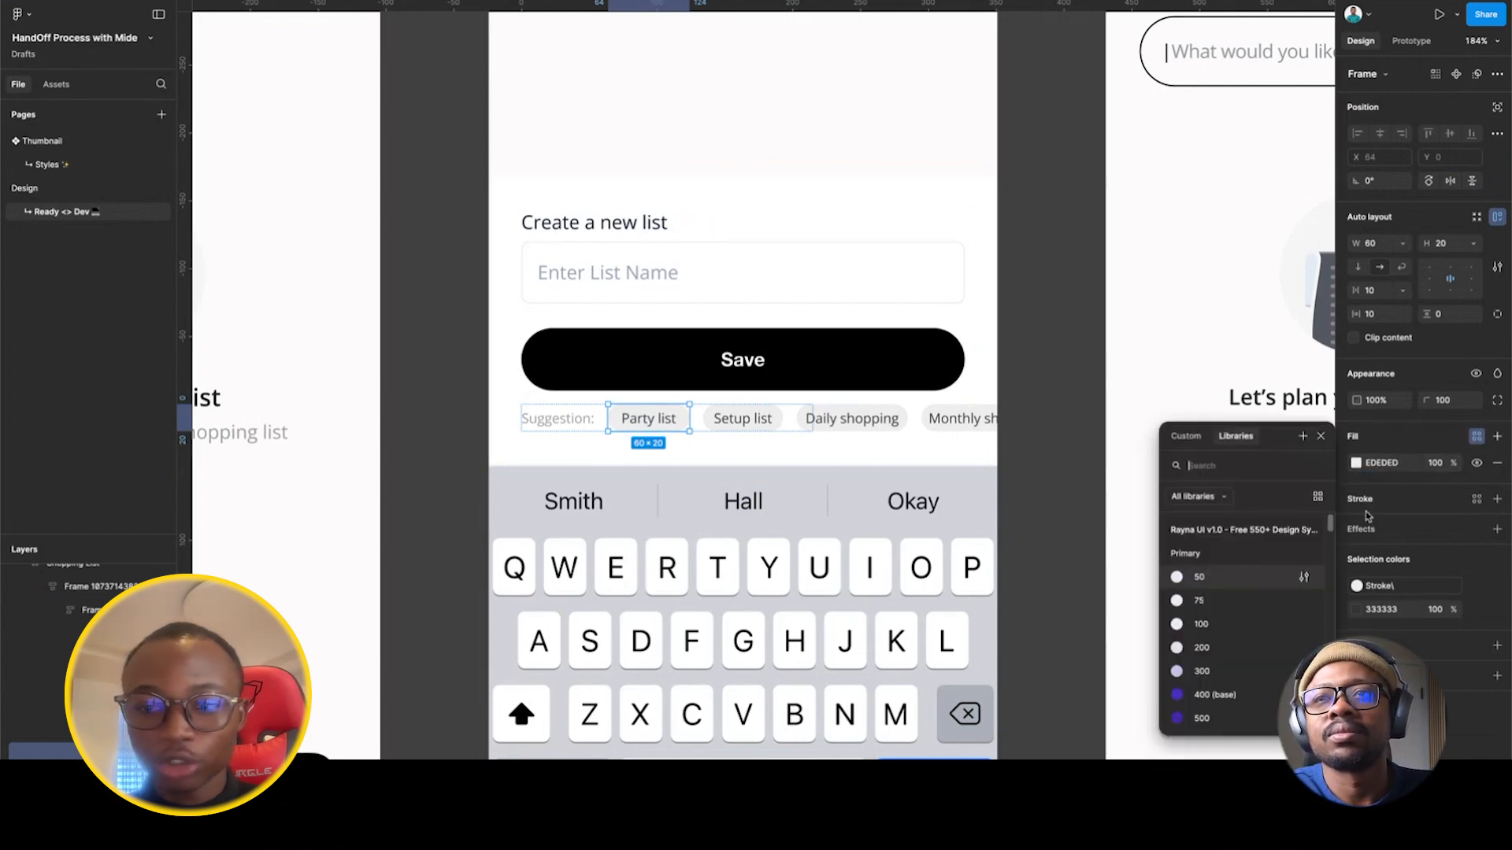
left_click(1226, 696)
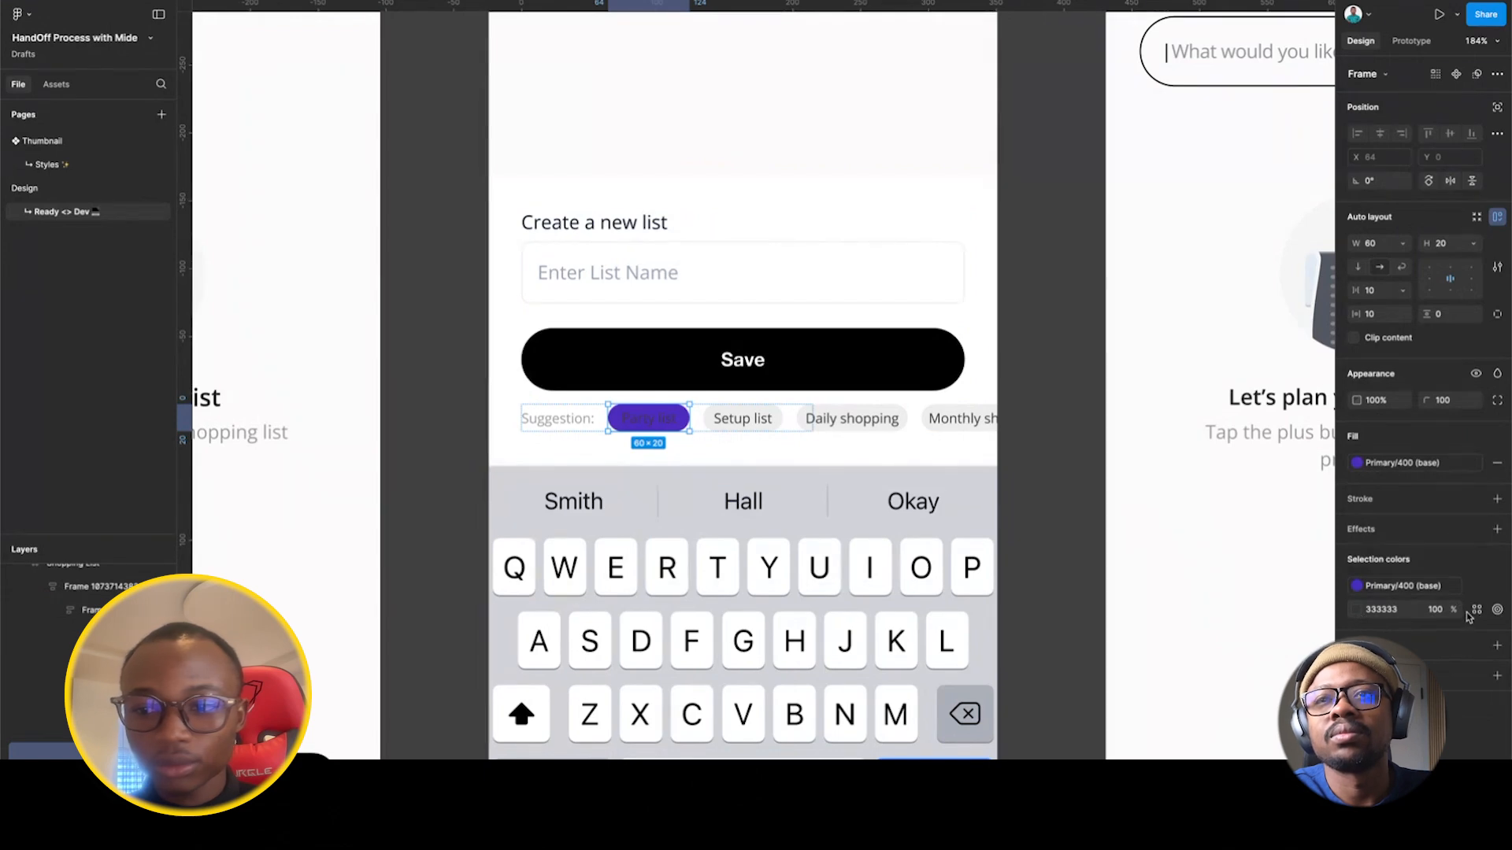
left_click(1477, 609)
left_click(1209, 752)
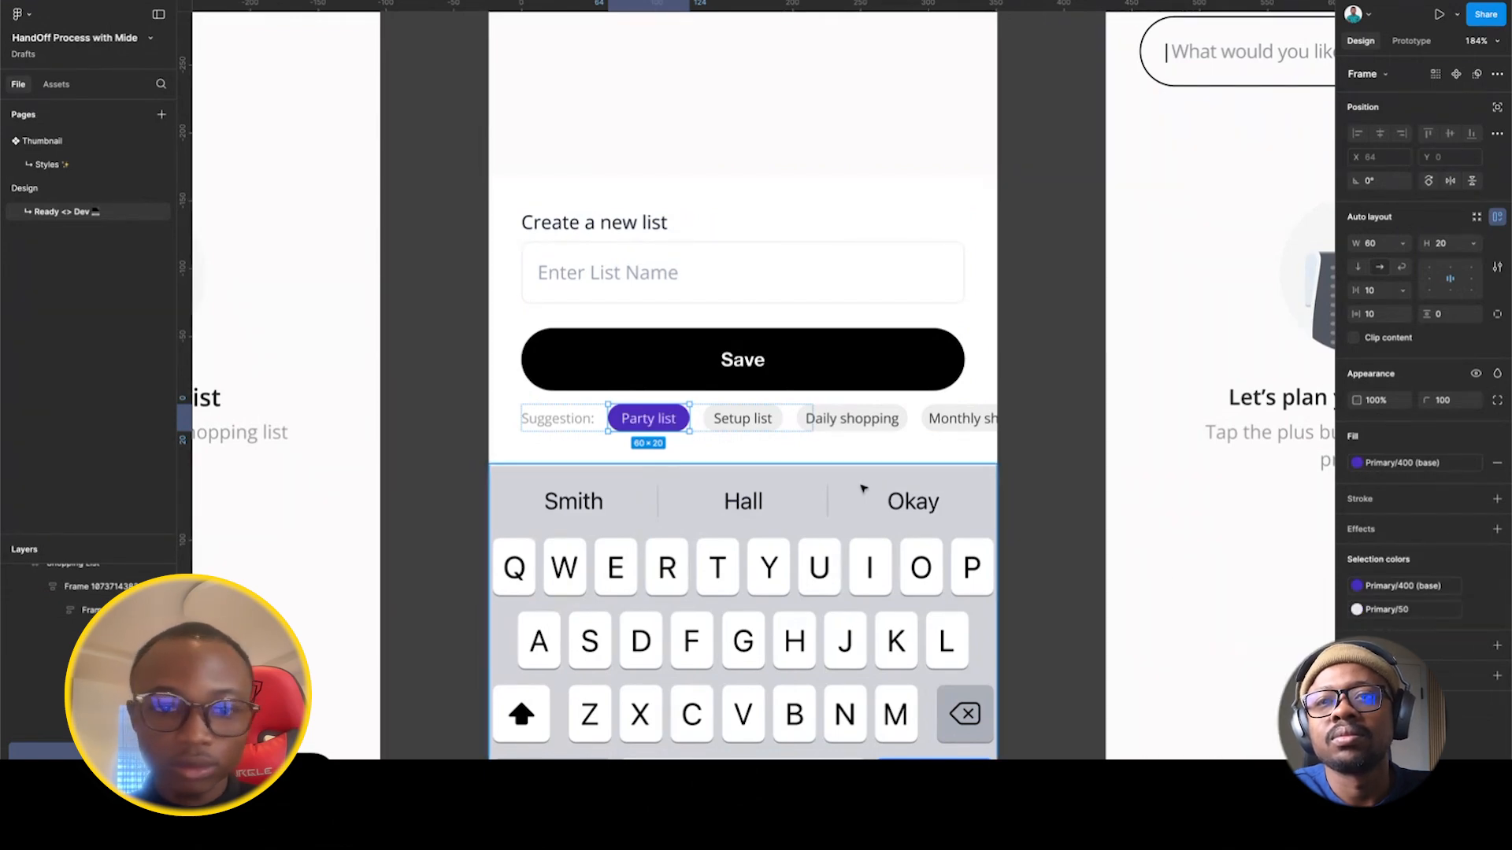
Clear the selection on the second screen and switch from design editing to Dev Mode.
left_click(584, 361)
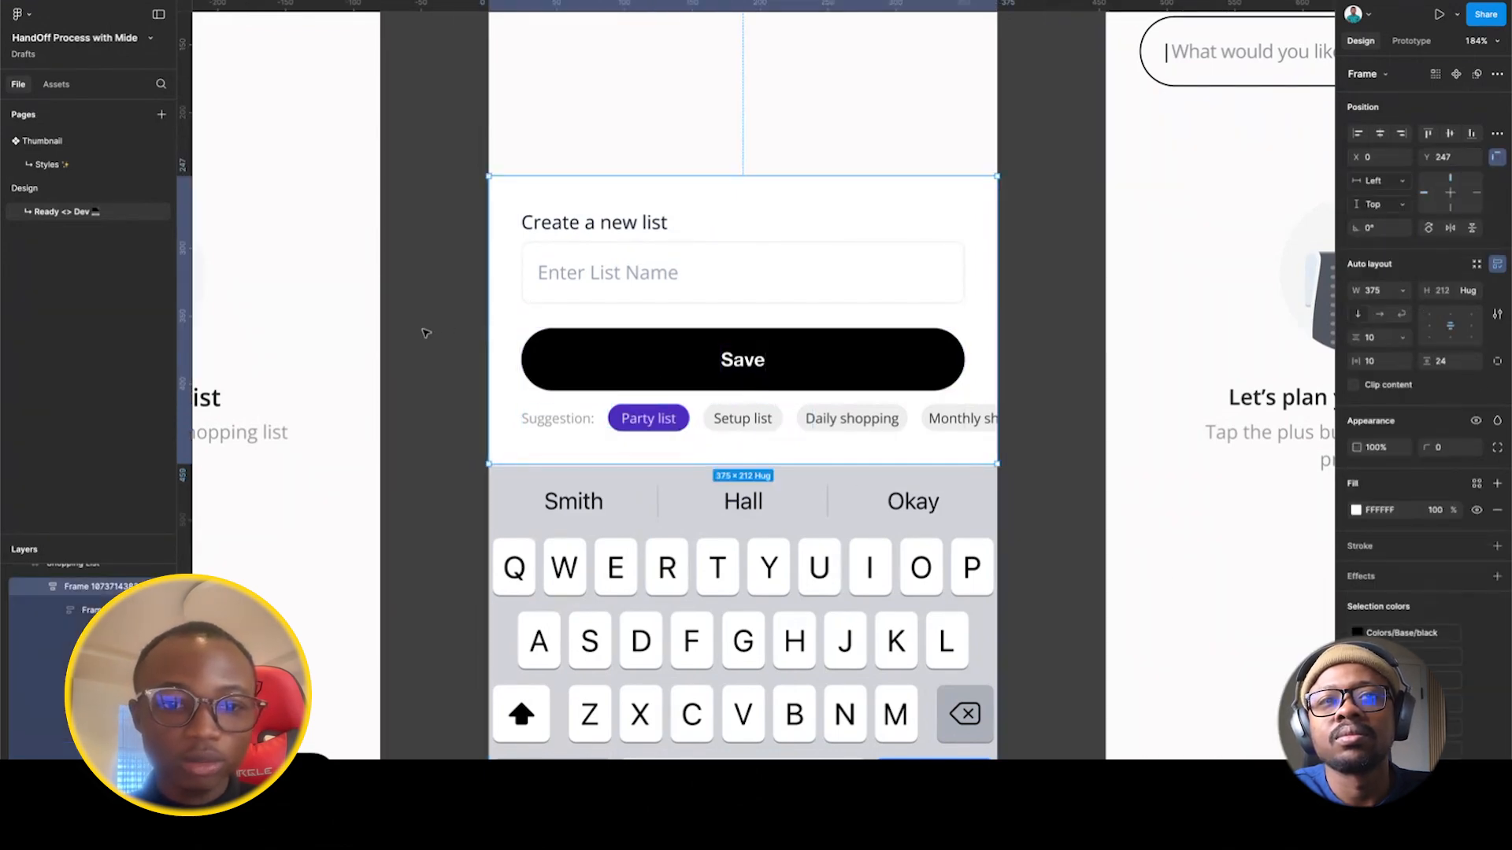
left_click(425, 333)
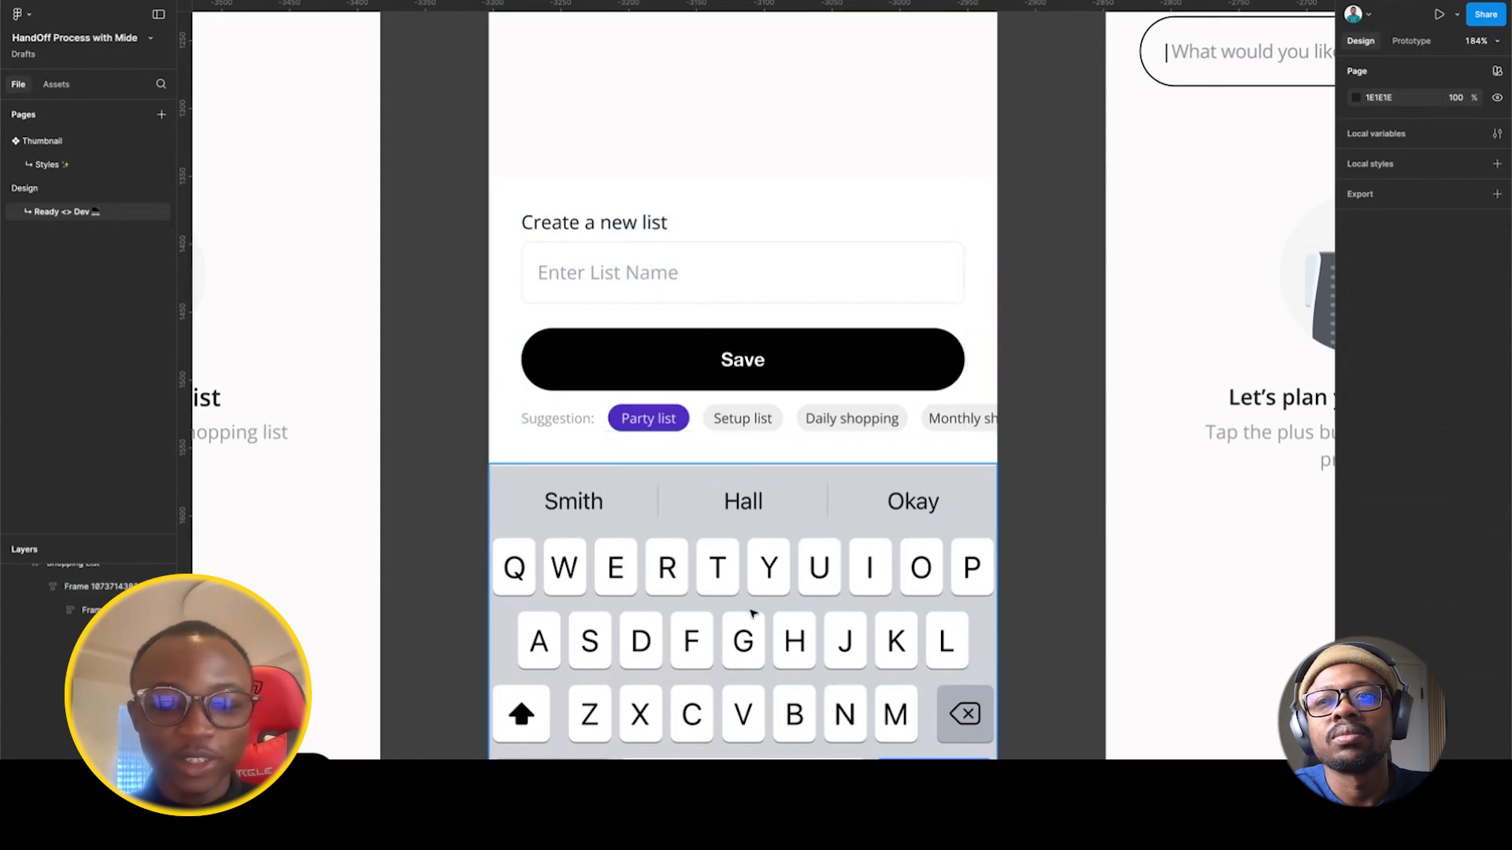
key("shift+d")
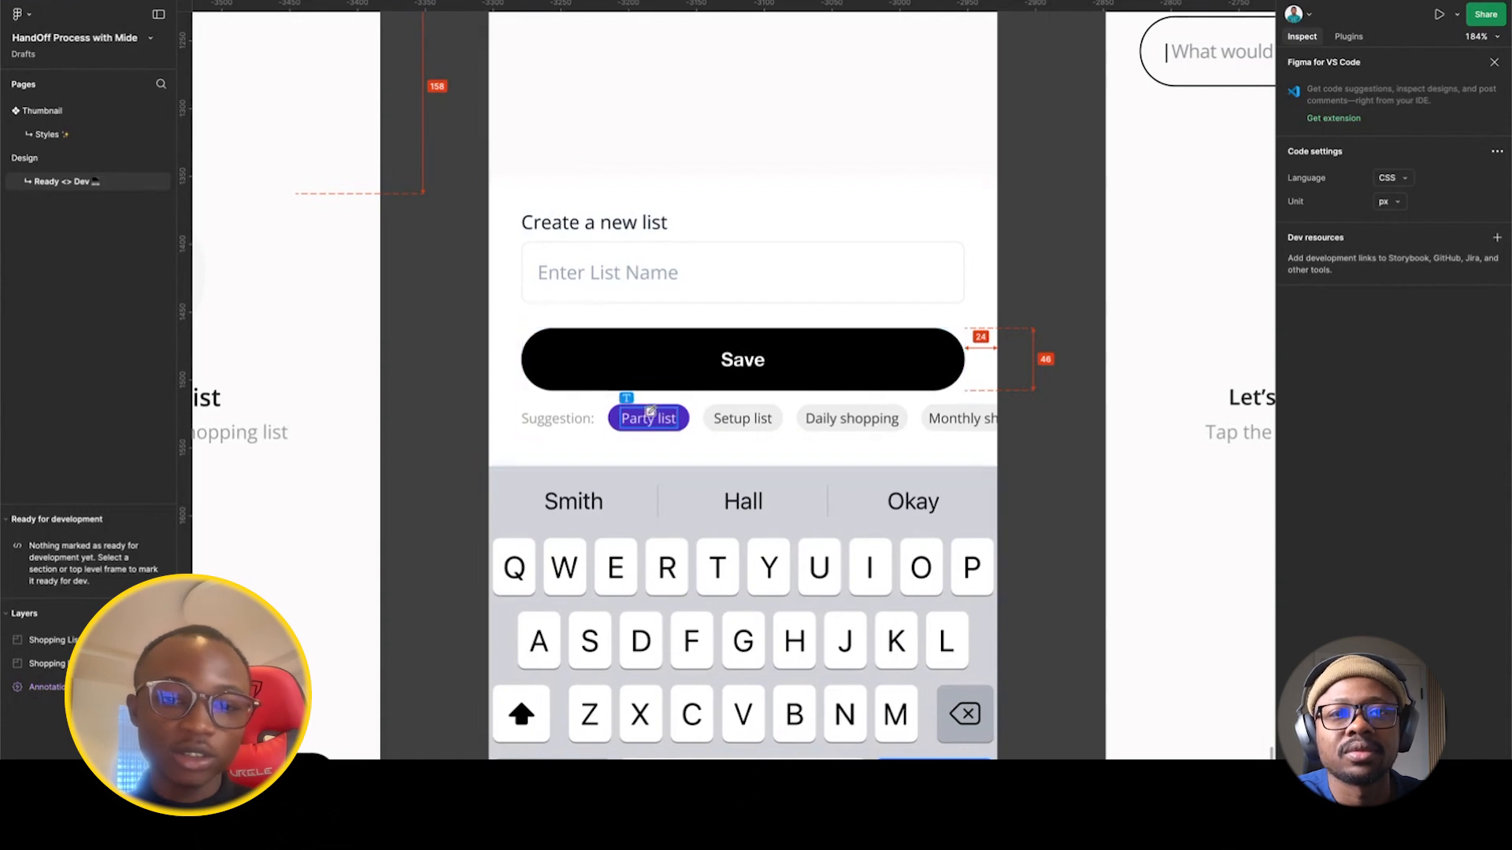
Annotate the Party list chip's text with "Please this how the active state looks like" and its Fill property, Primary/50.
left_click(651, 423)
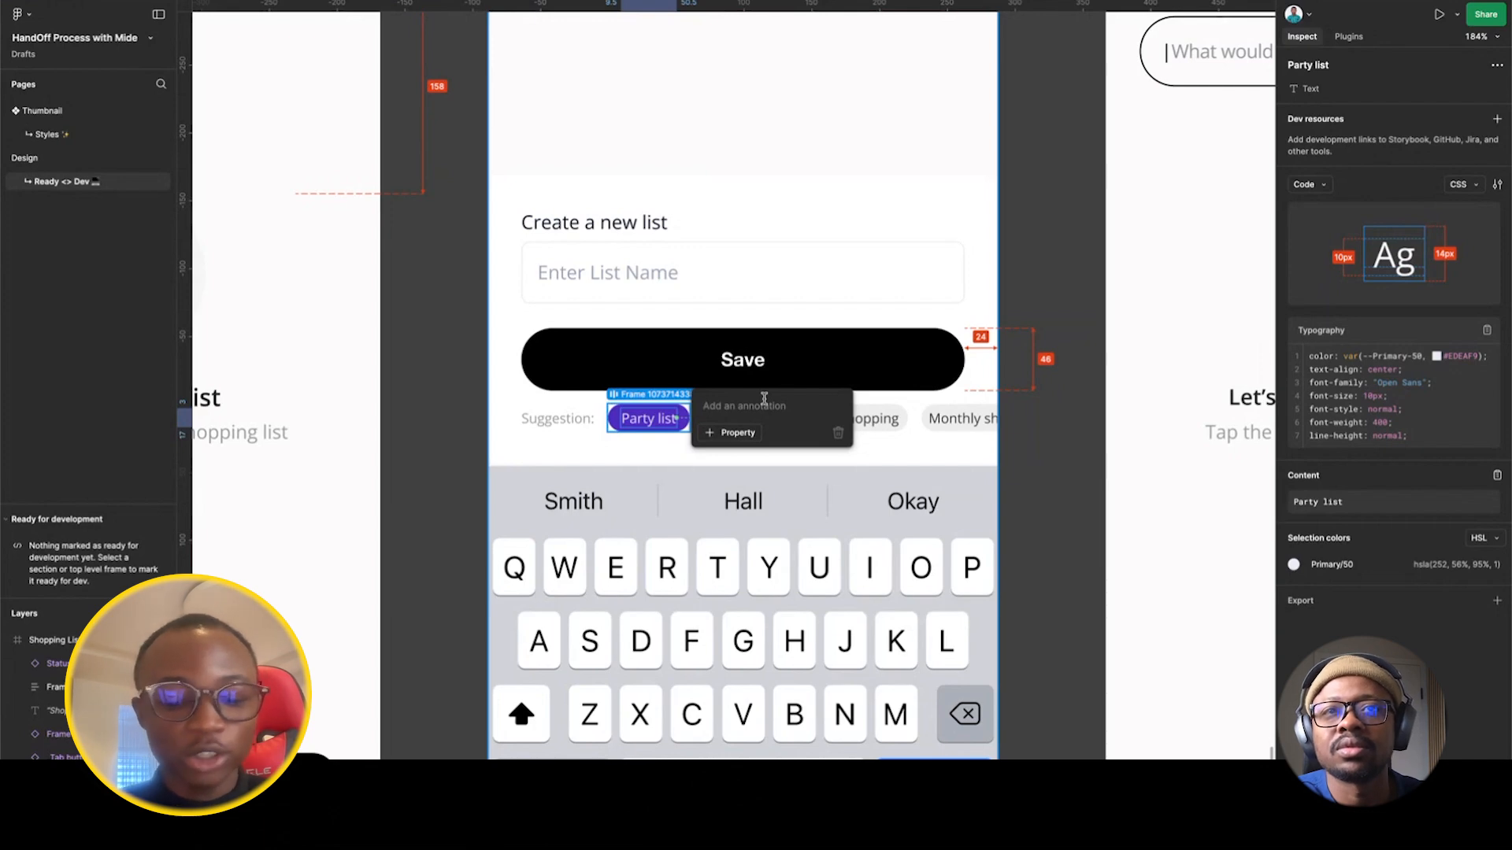
type("Please")
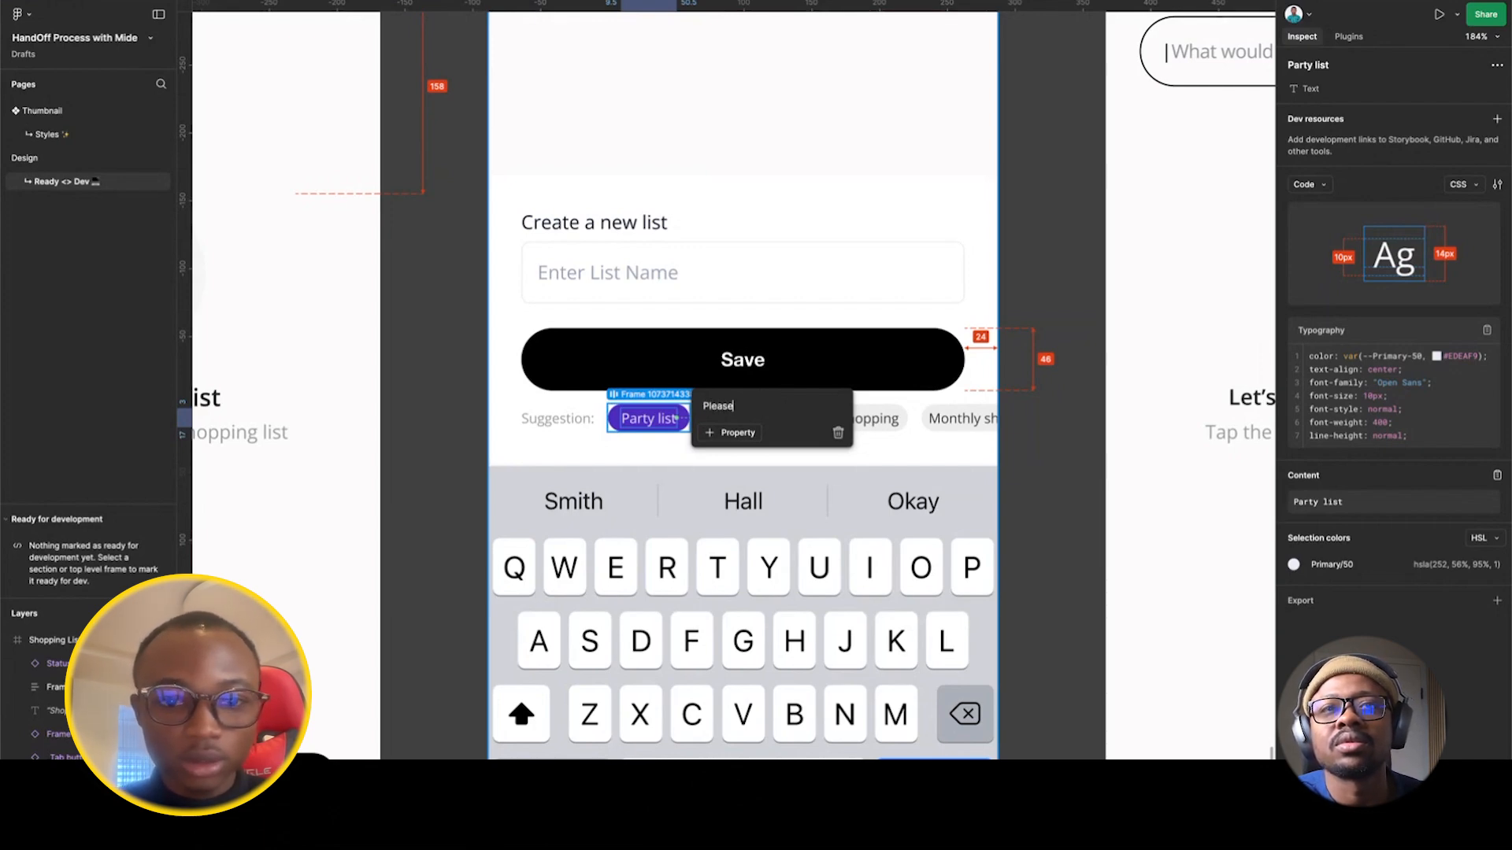
type(" this how th")
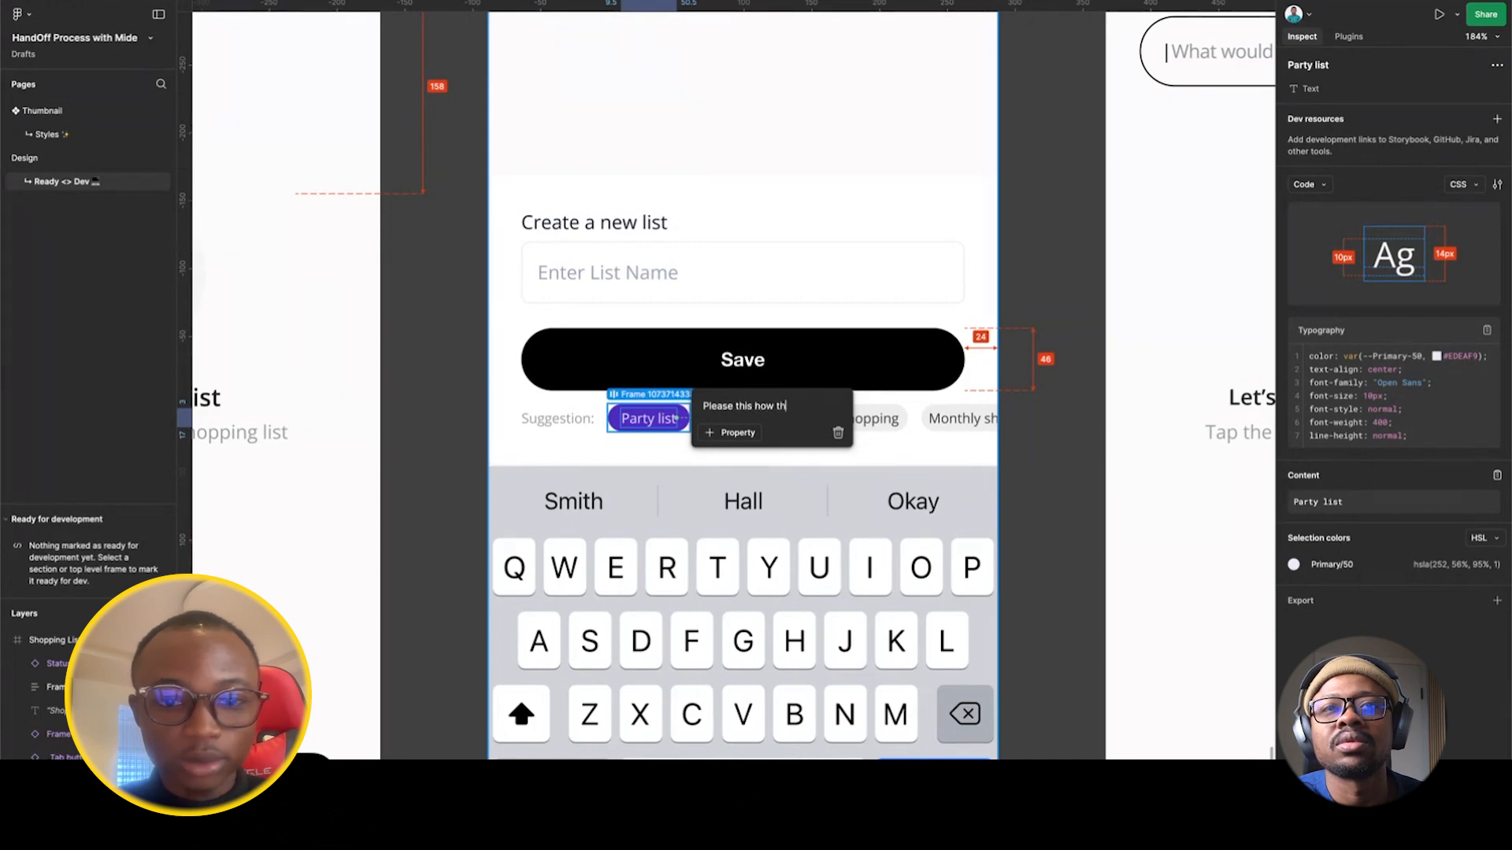
type("e active state looks")
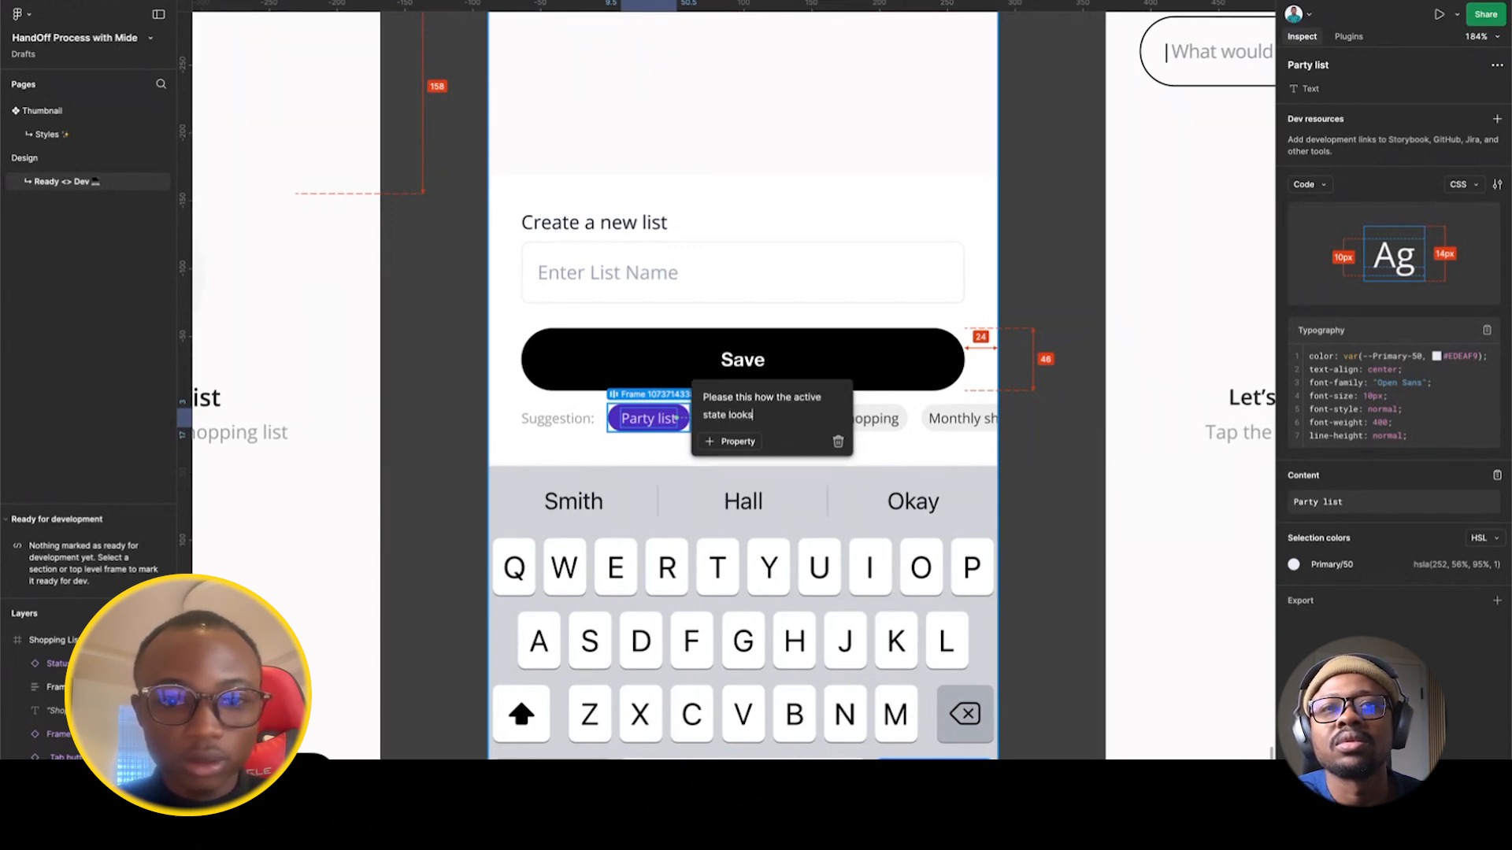
type(" like")
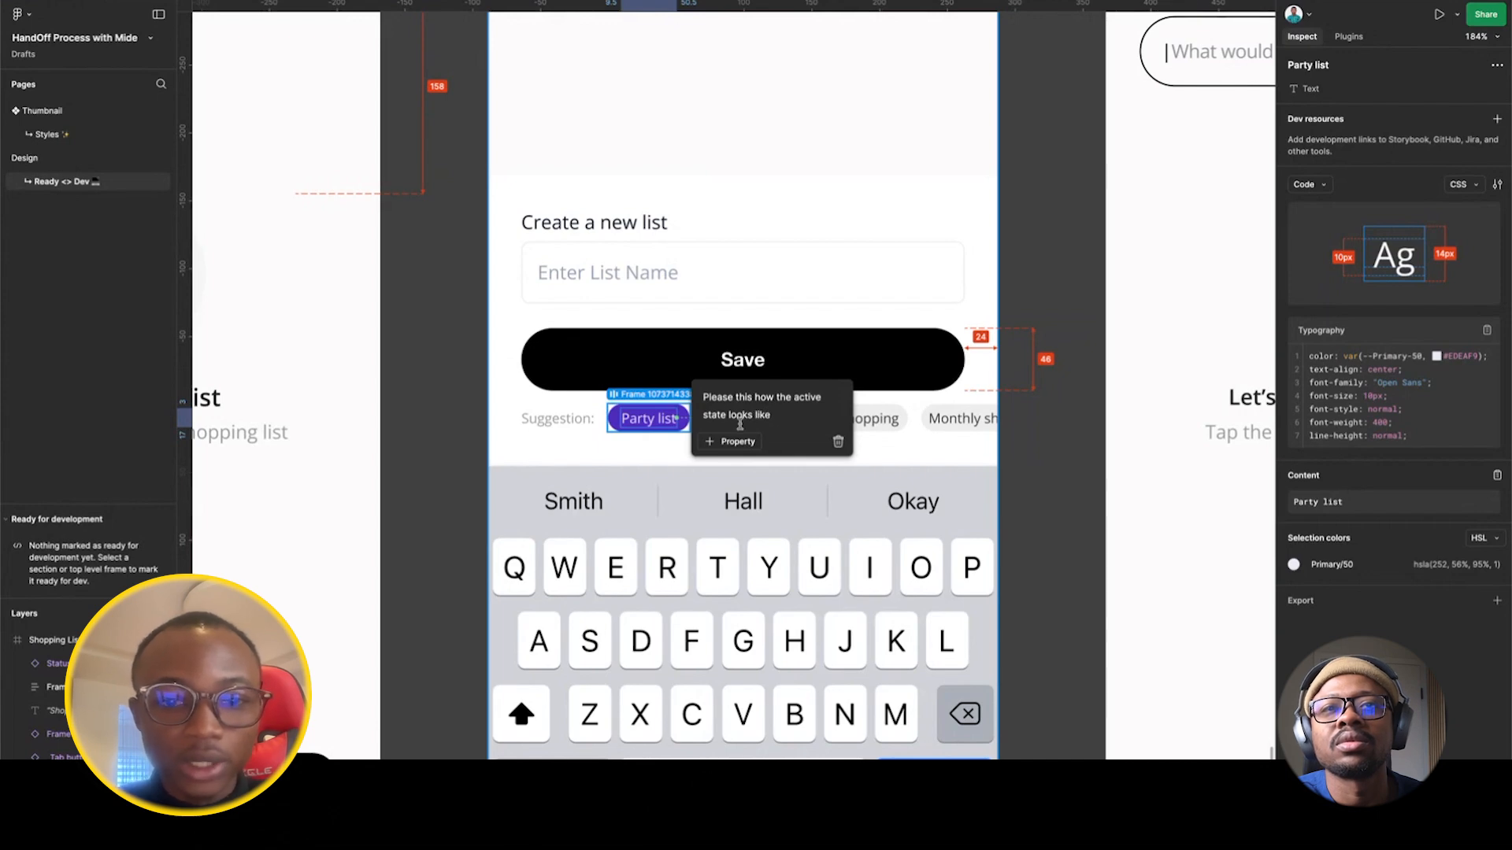
left_click(734, 443)
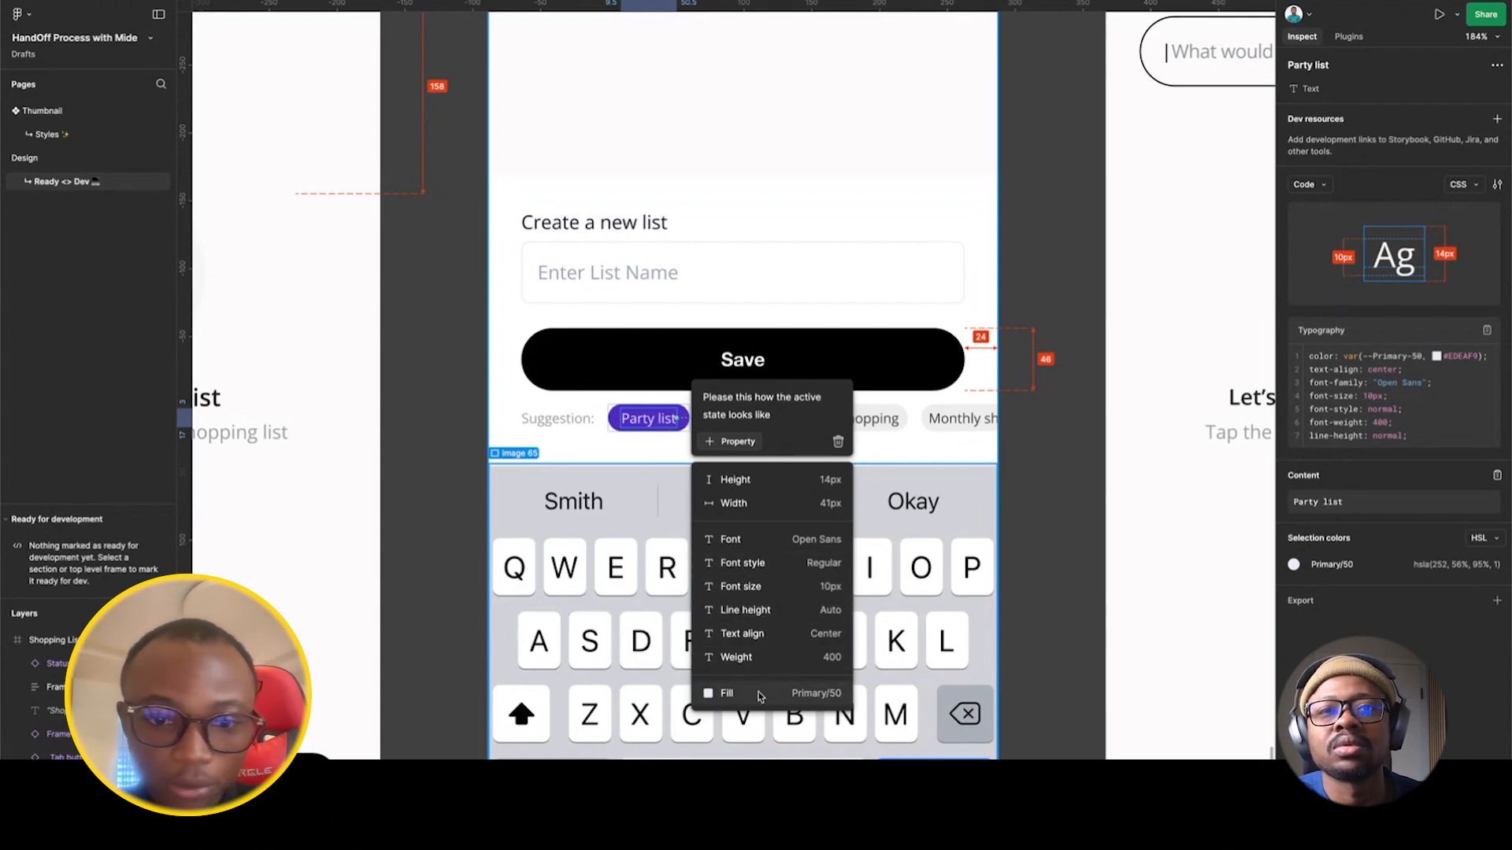
left_click(760, 696)
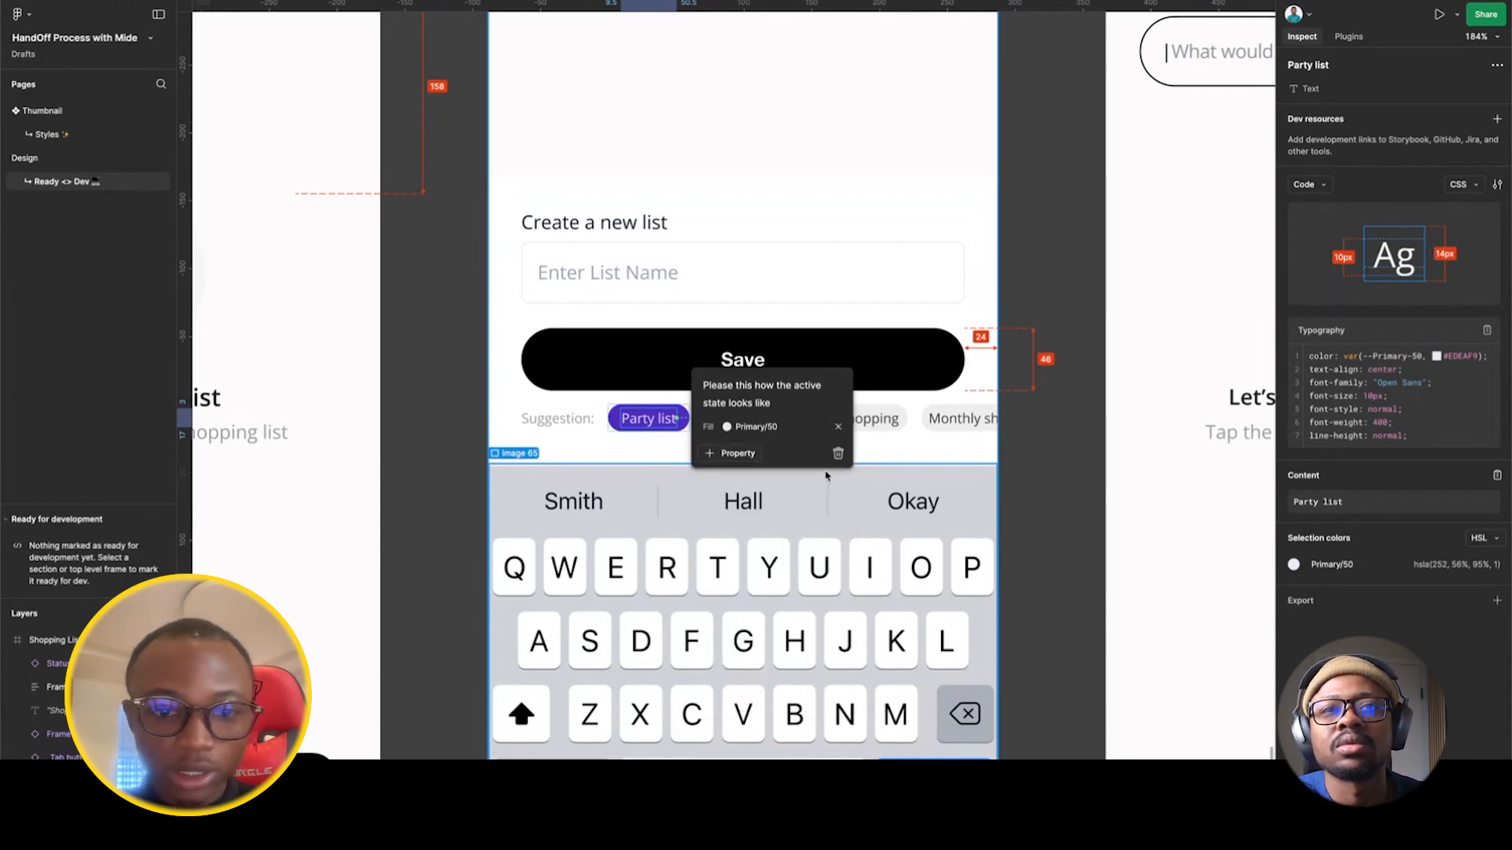
key("Escape")
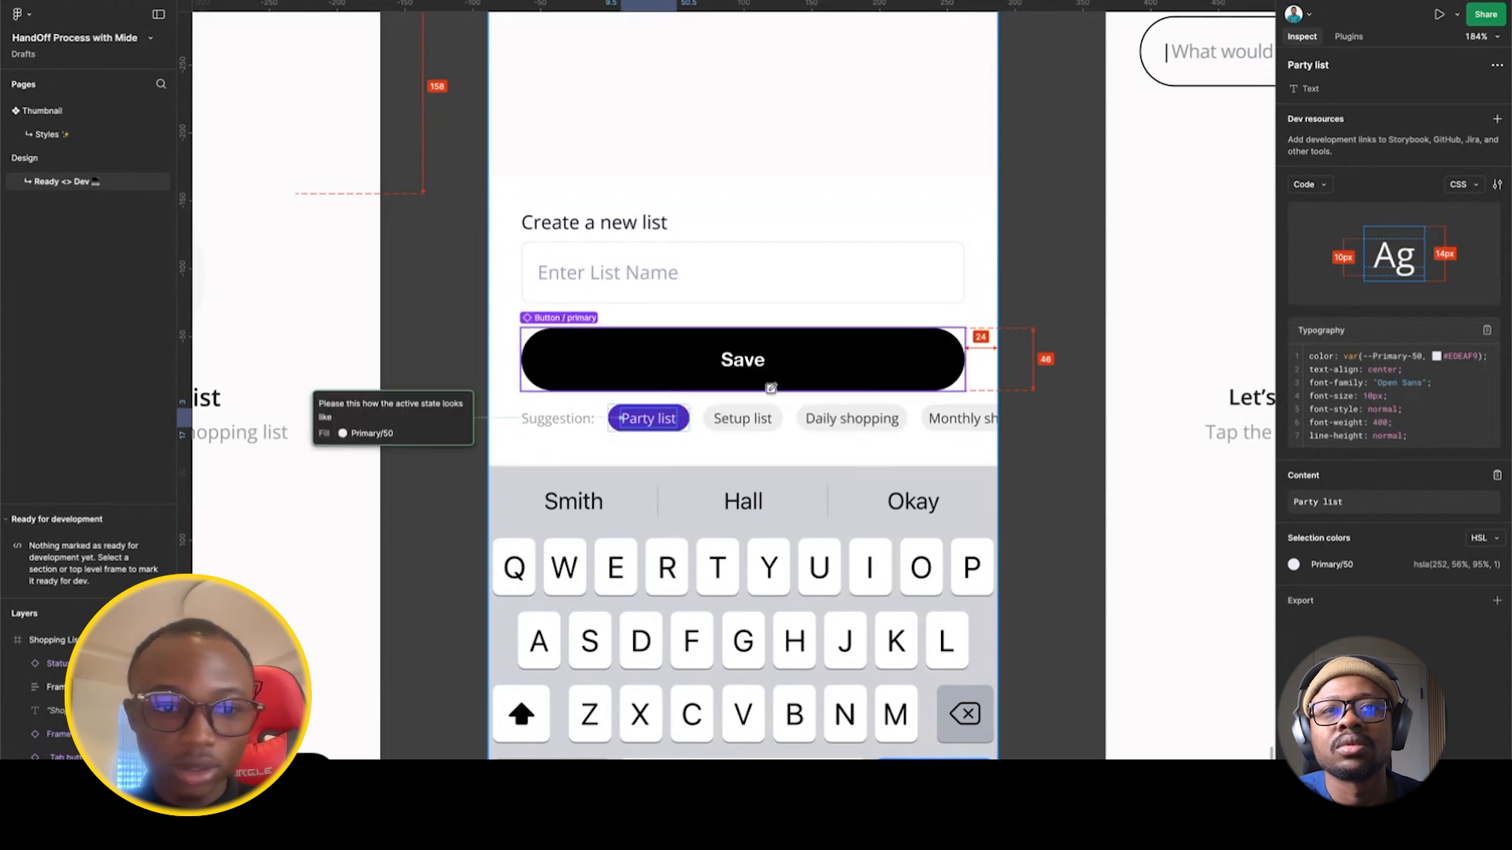
Annotate the Party list chip's frame with "Please this is the active state." and its Fill property, Primary/400 (base).
scroll(427, 365, "left", 3)
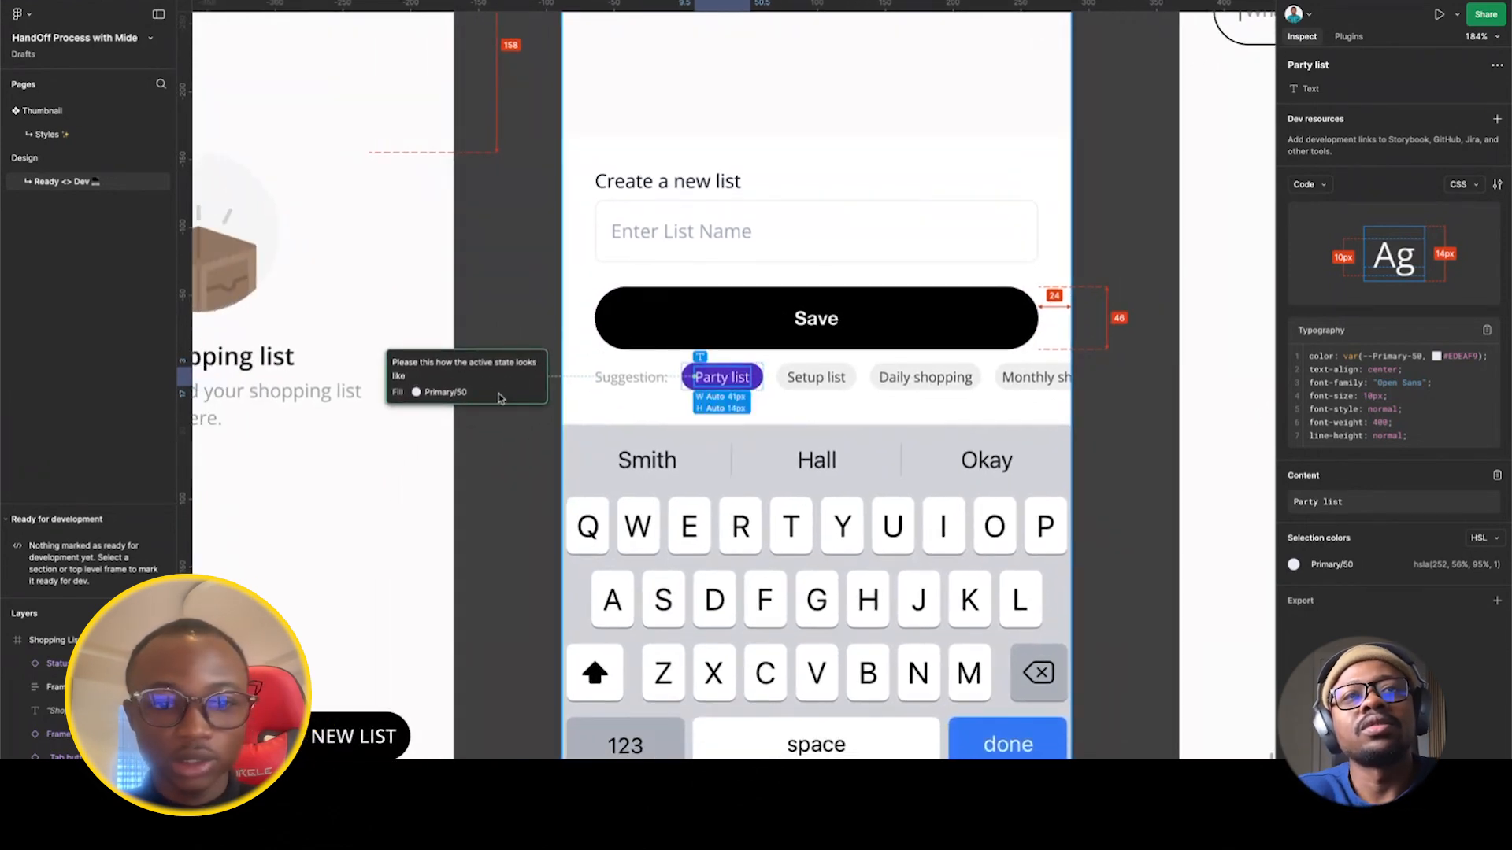
scroll(682, 380, "up", 5)
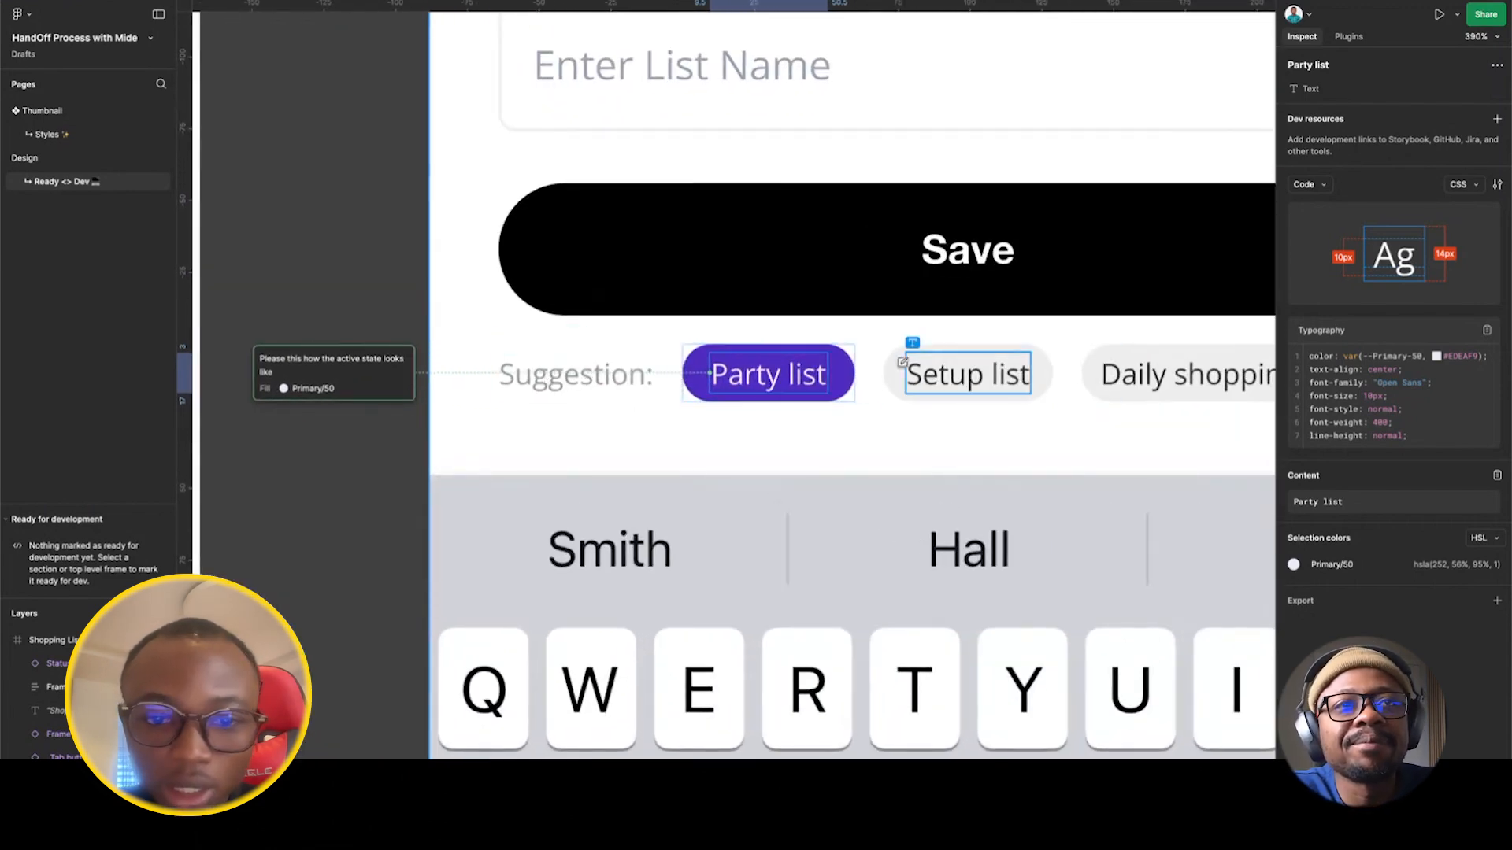
scroll(739, 377, "up", 3)
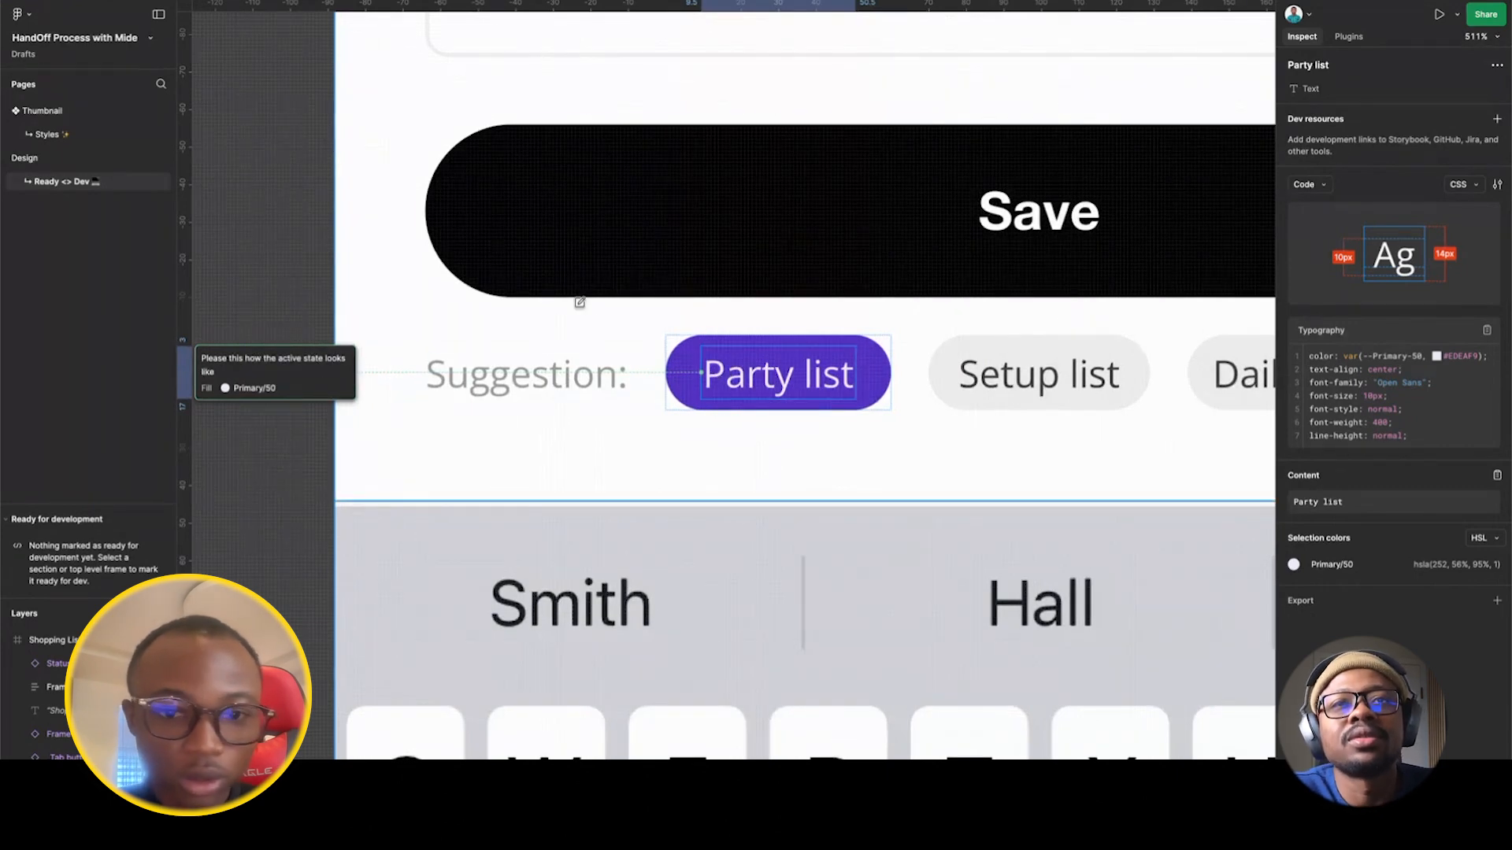
left_click(690, 341)
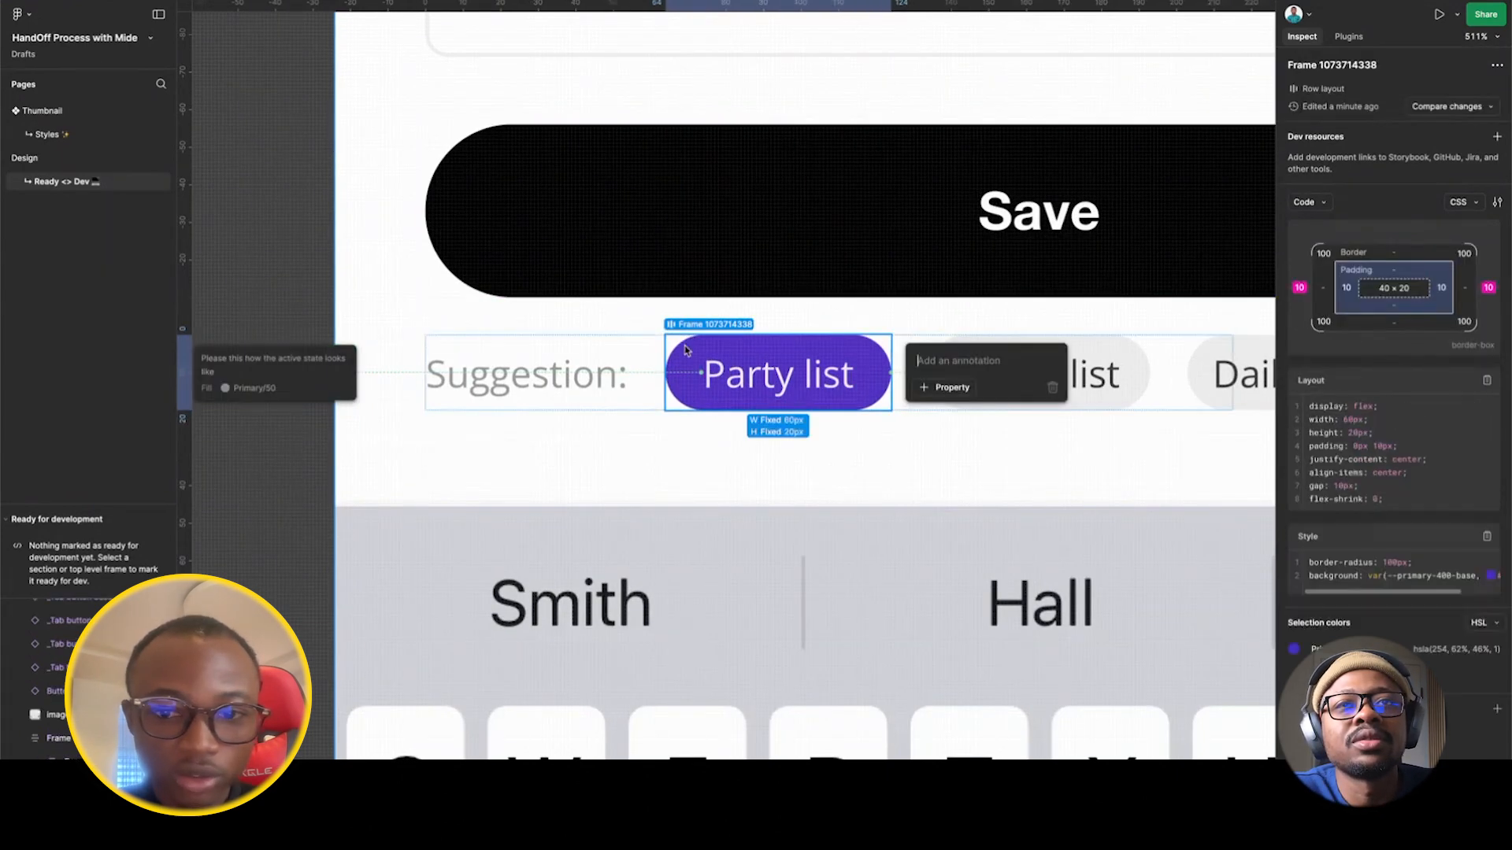
type("Ple")
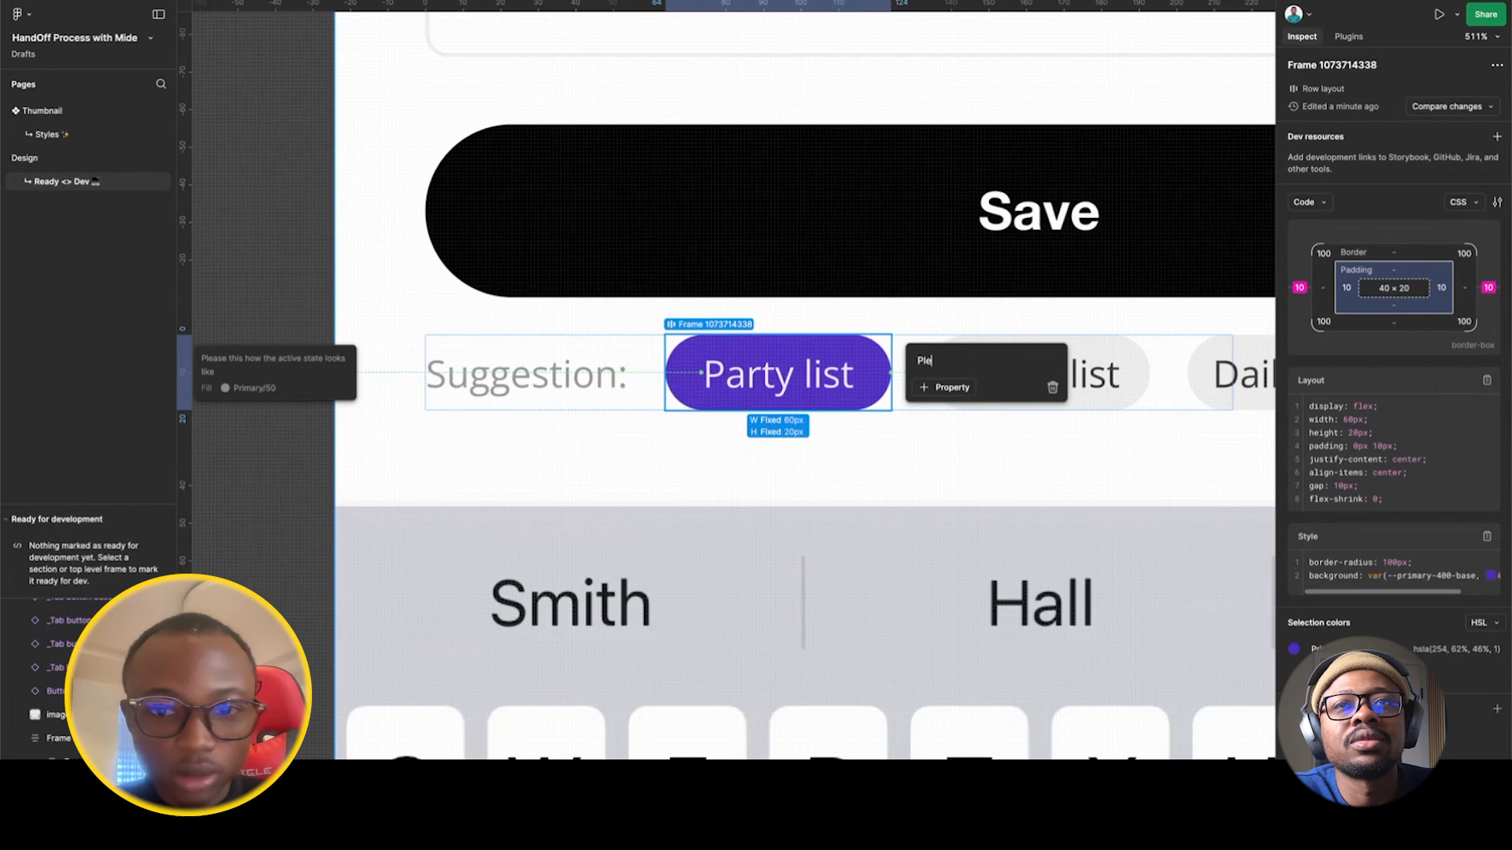
type("ase this is the")
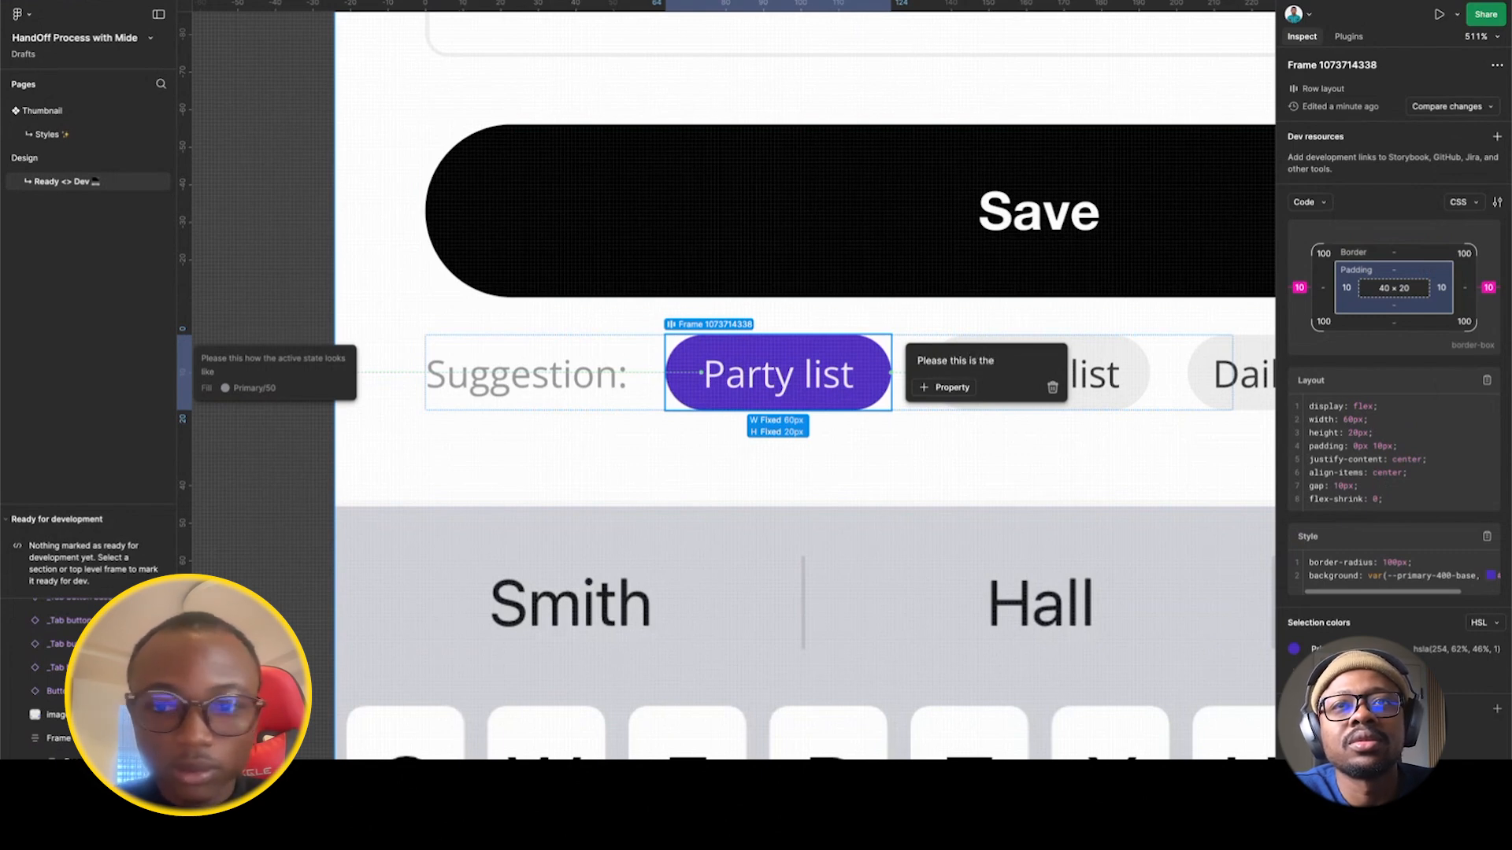
type(" active s")
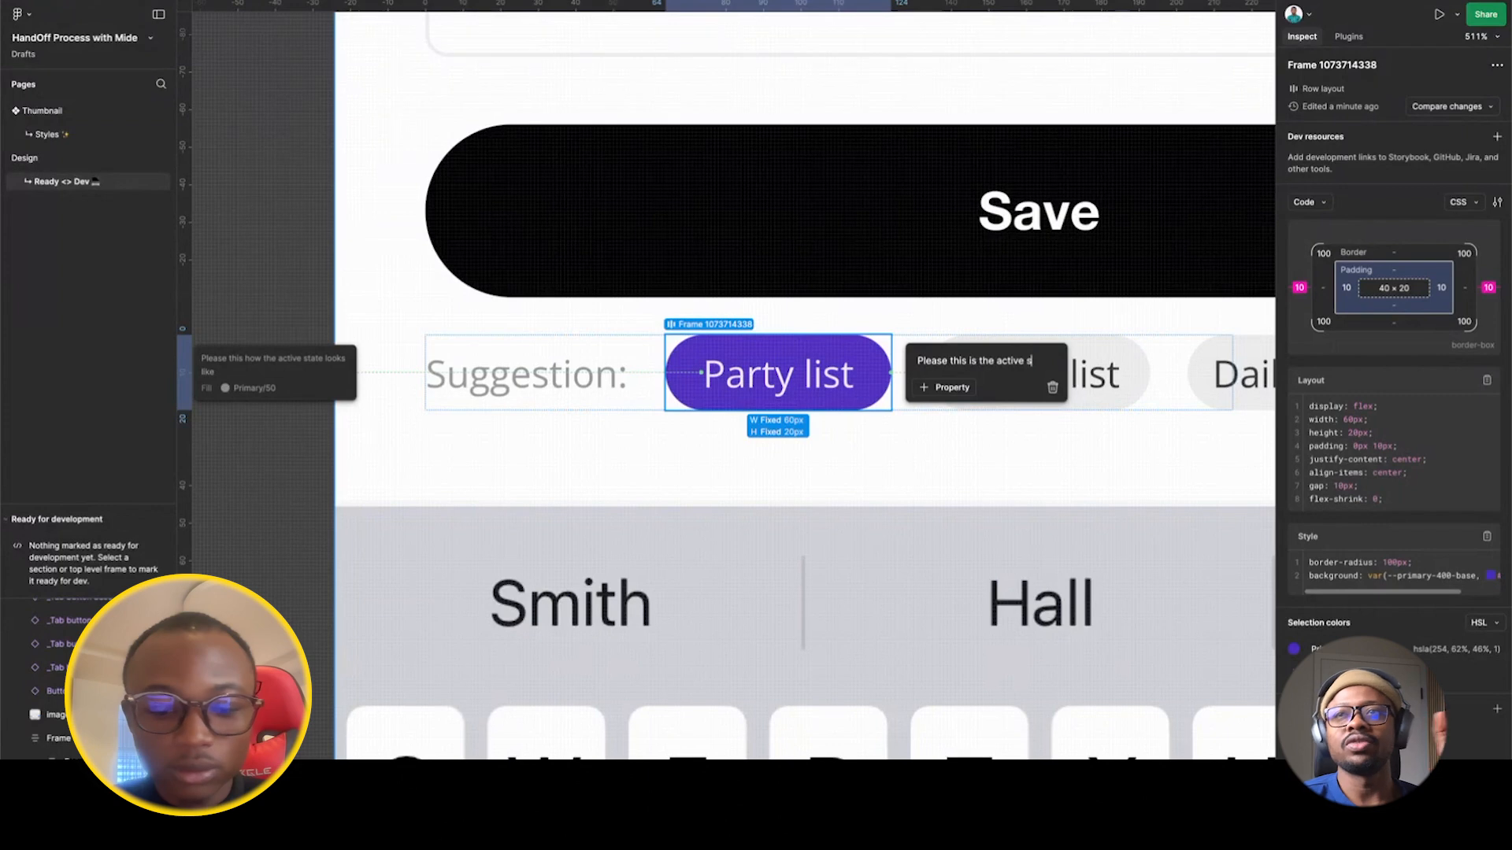
type("tate.")
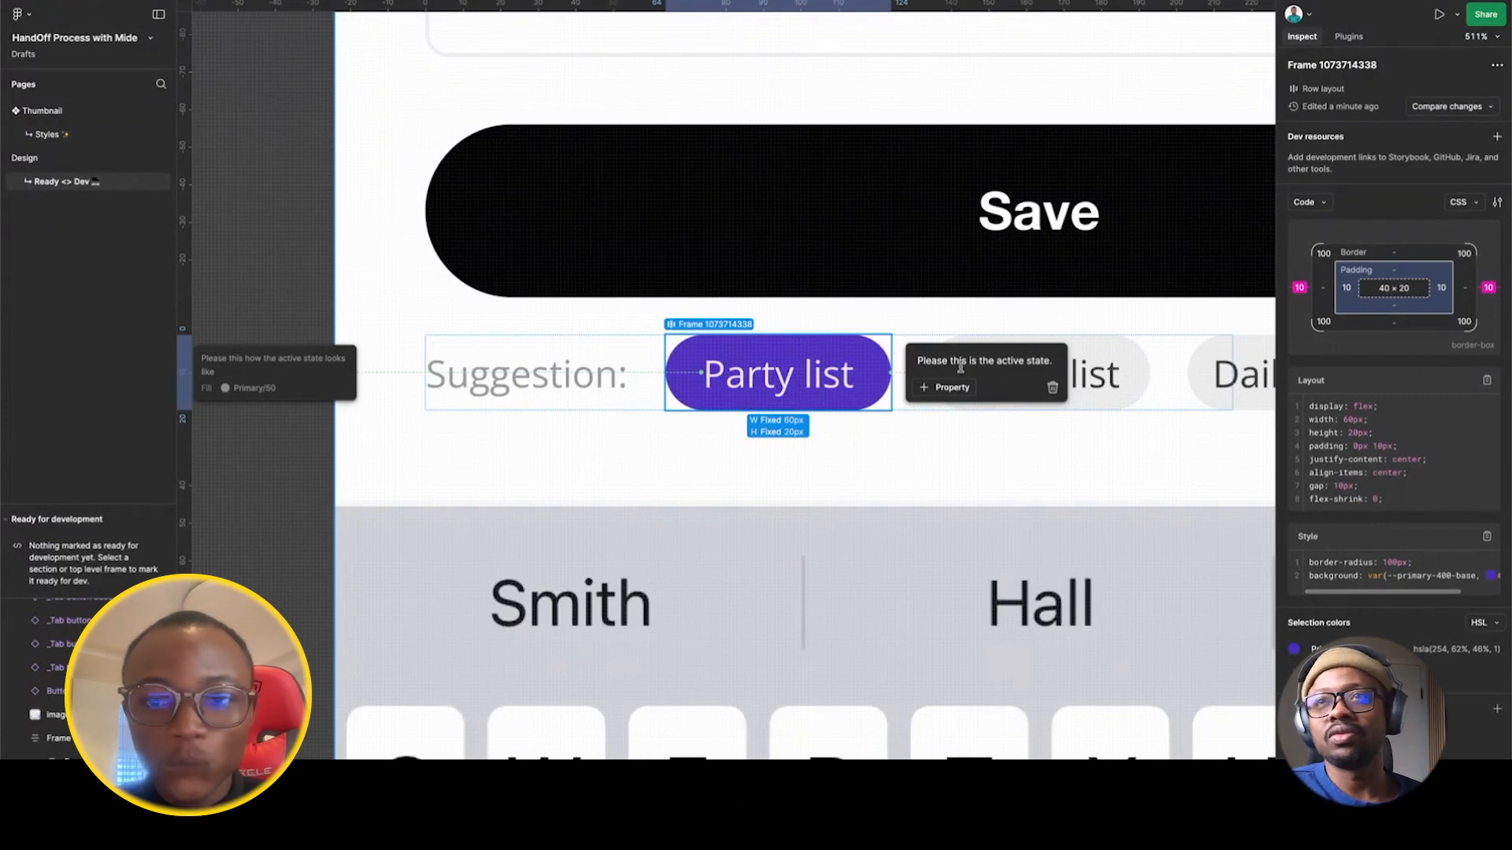
left_click(945, 388)
left_click(941, 617)
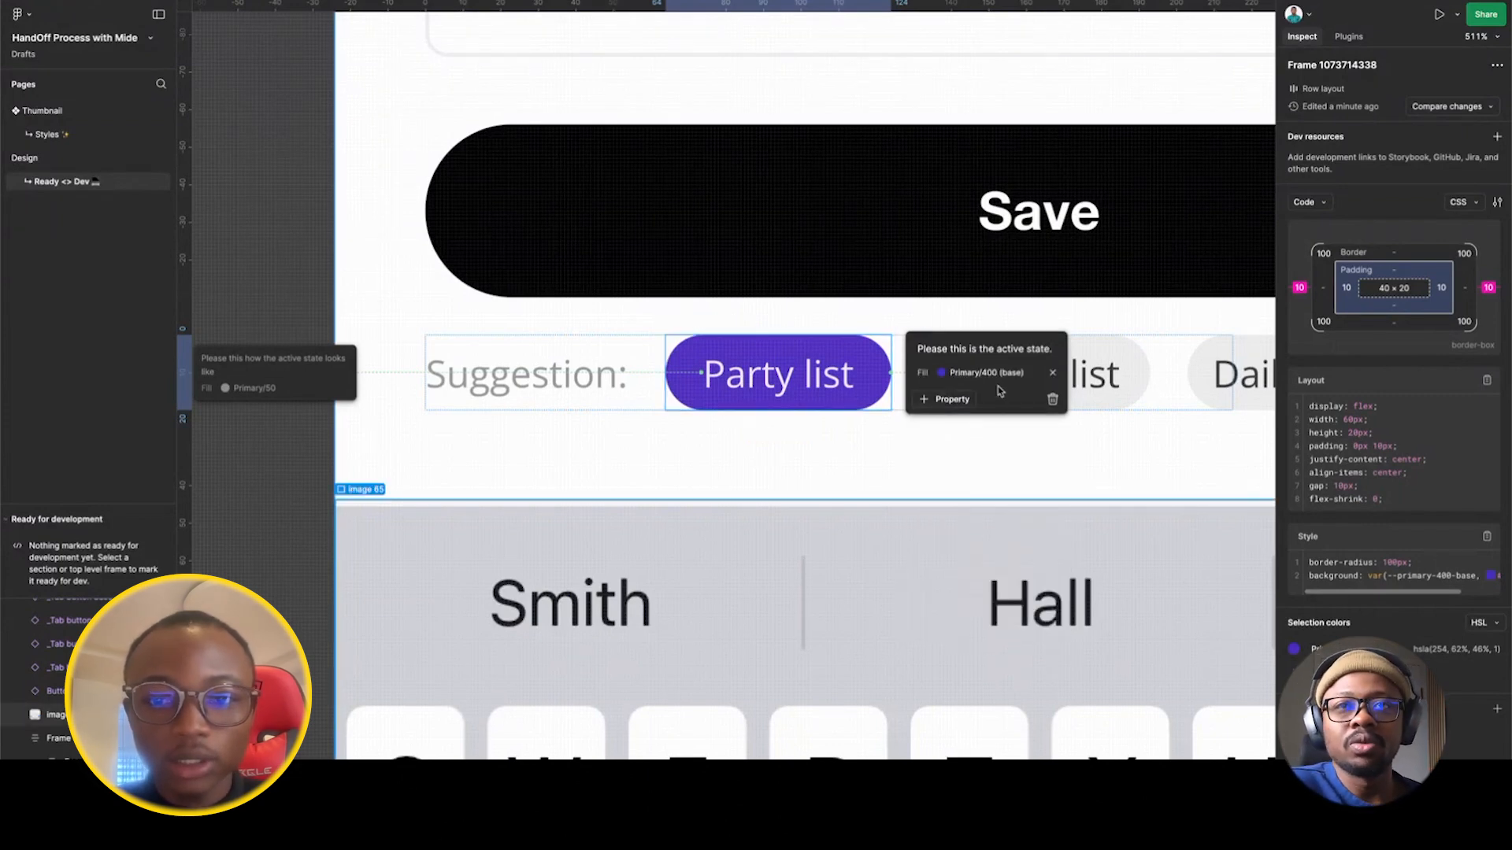
left_click(884, 299)
scroll(884, 299, "down", 5)
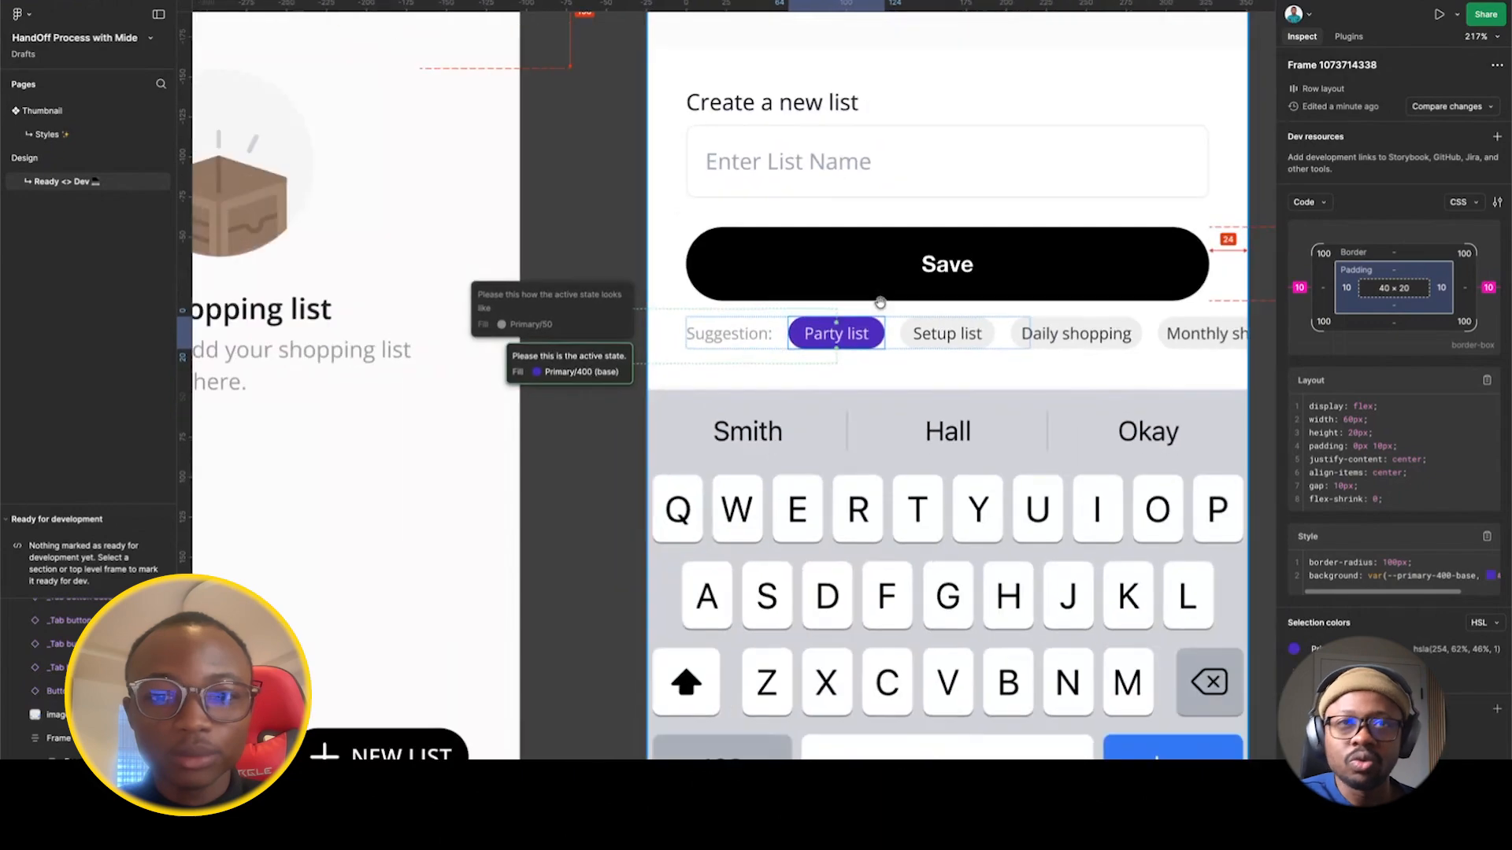
left_click(675, 417)
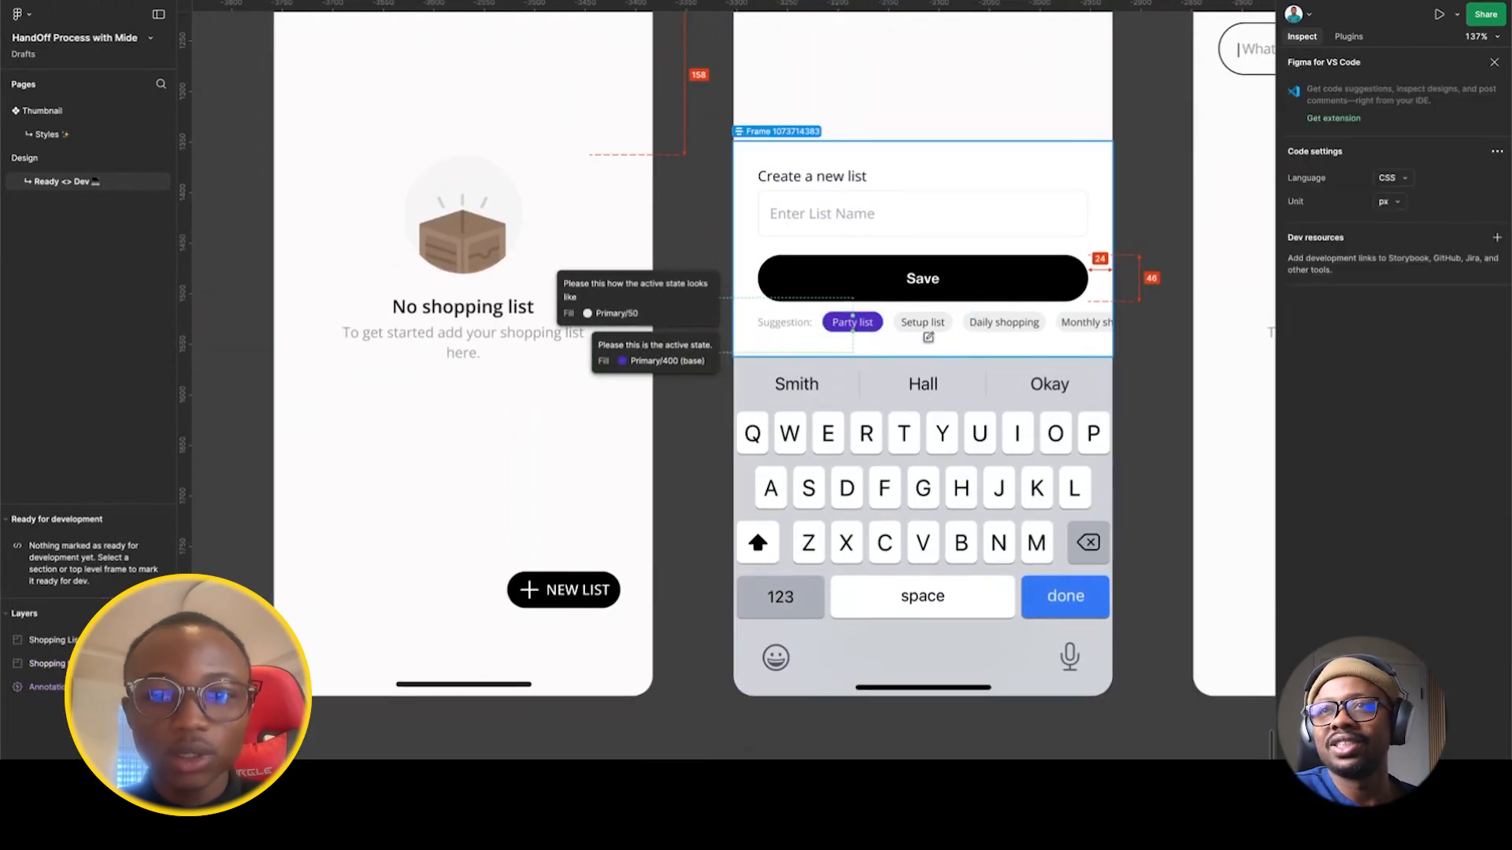
Open the Styles page and examine its primary color swatches, from Base and Gray through Brand, Error and Warning.
scroll(677, 409, "up", 3)
scroll(677, 409, "right", 3)
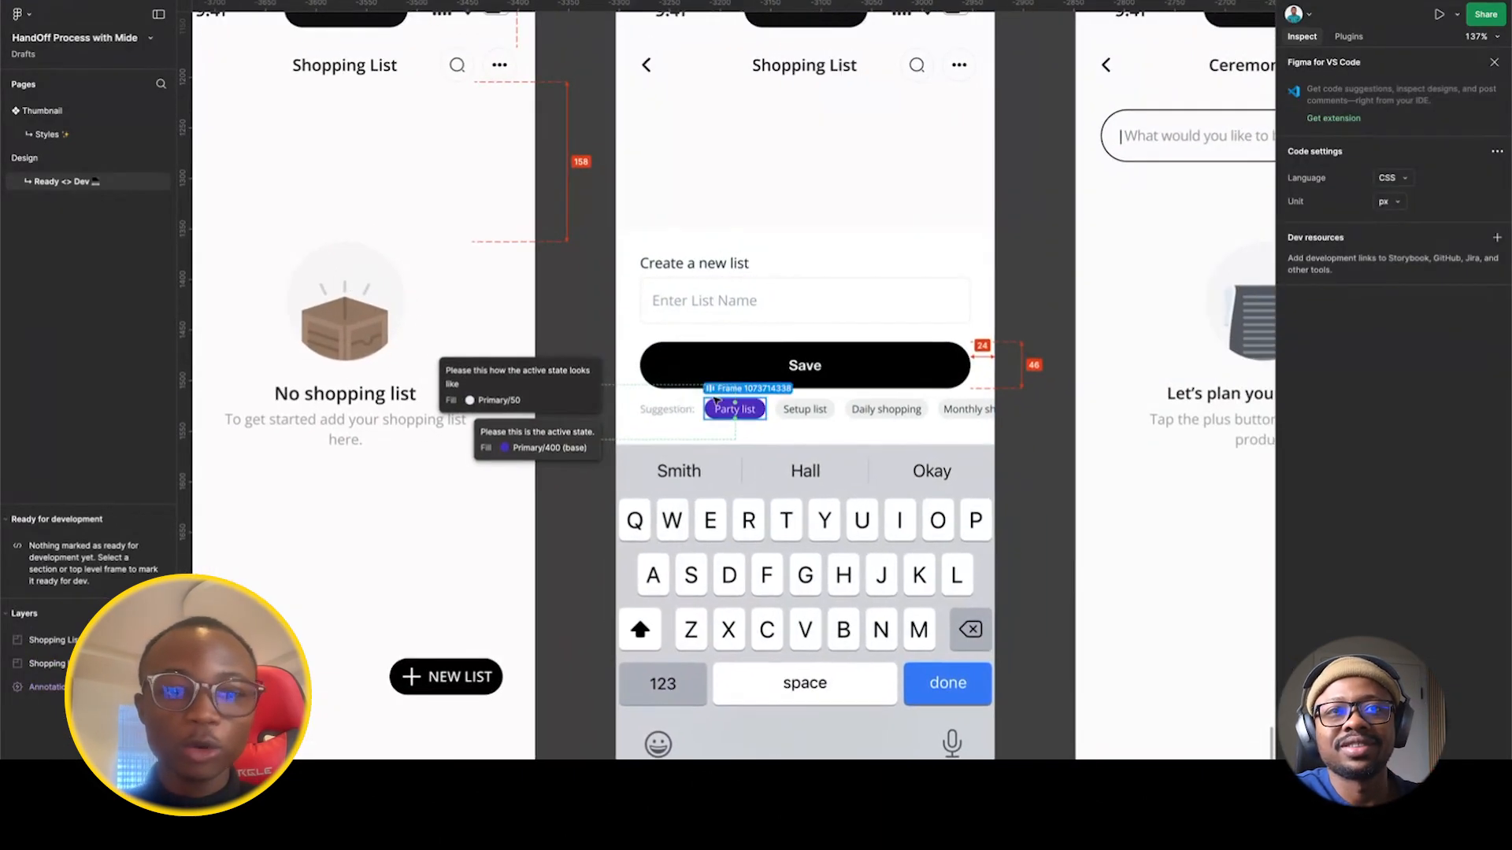
scroll(682, 401, "left", 2)
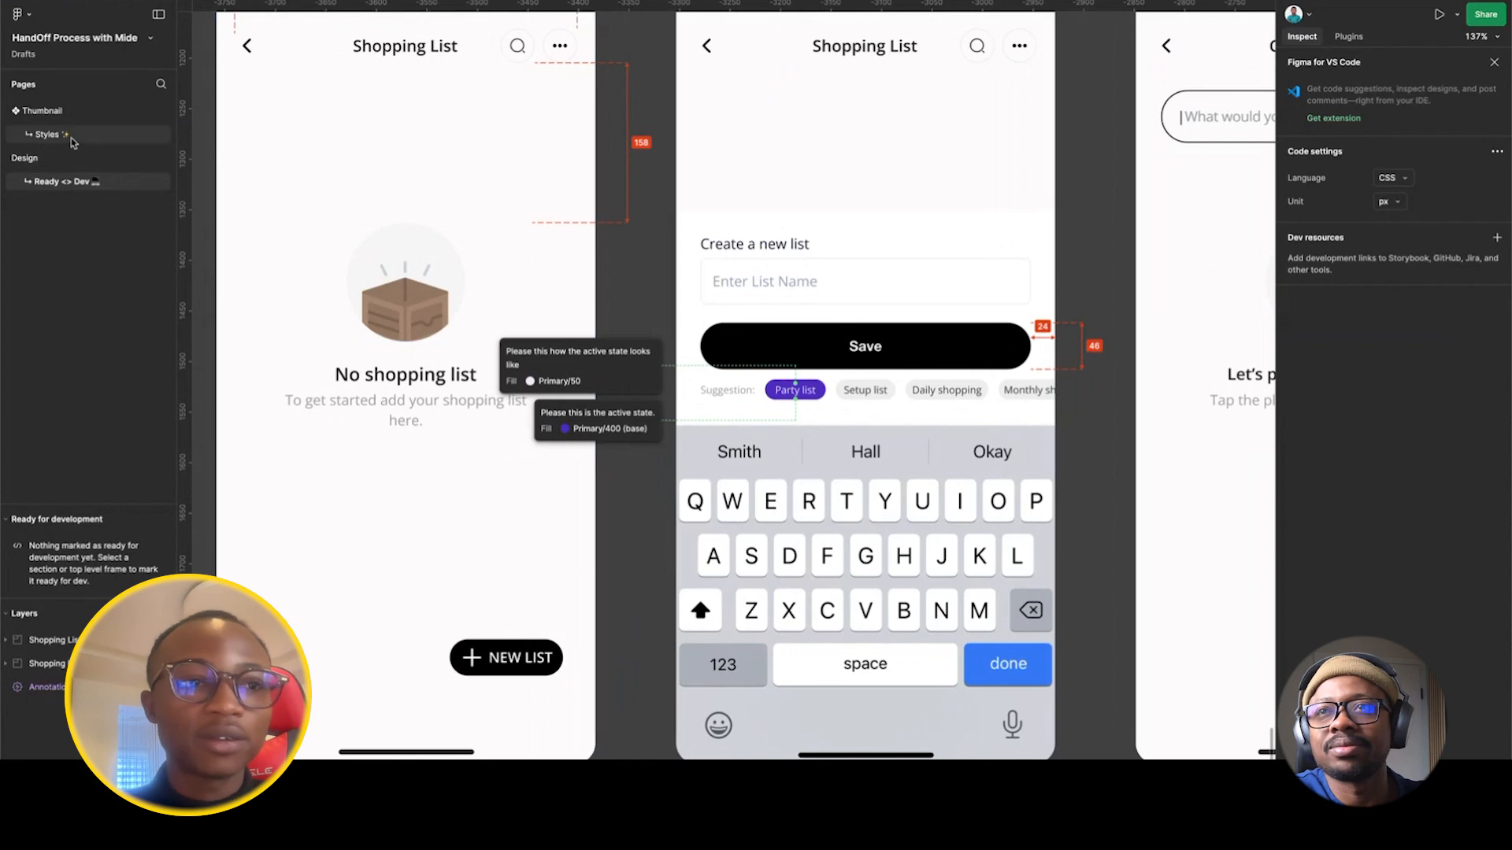
left_click(71, 137)
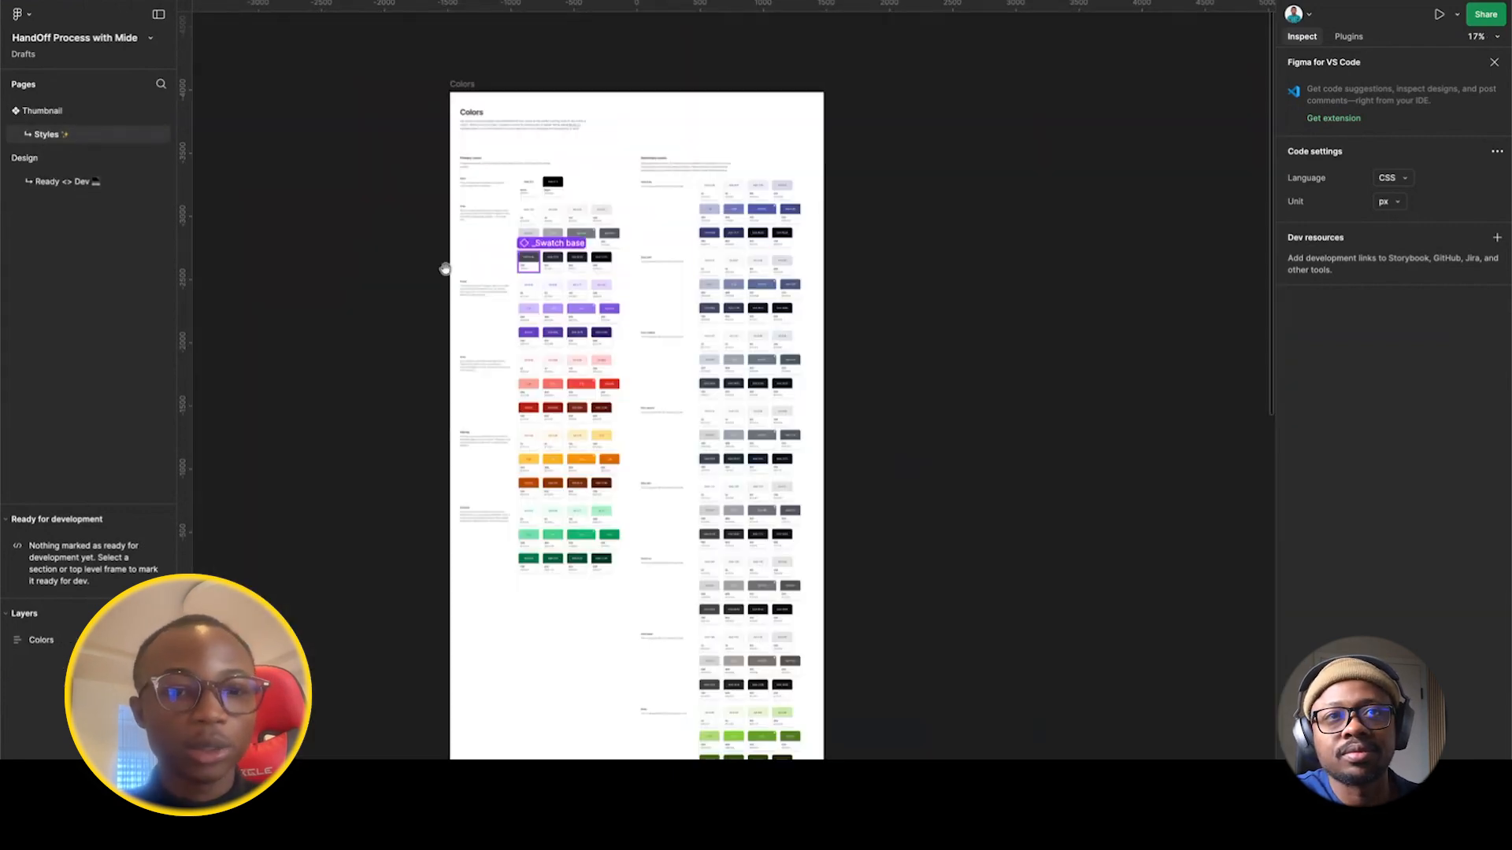
scroll(546, 263, "up", 5)
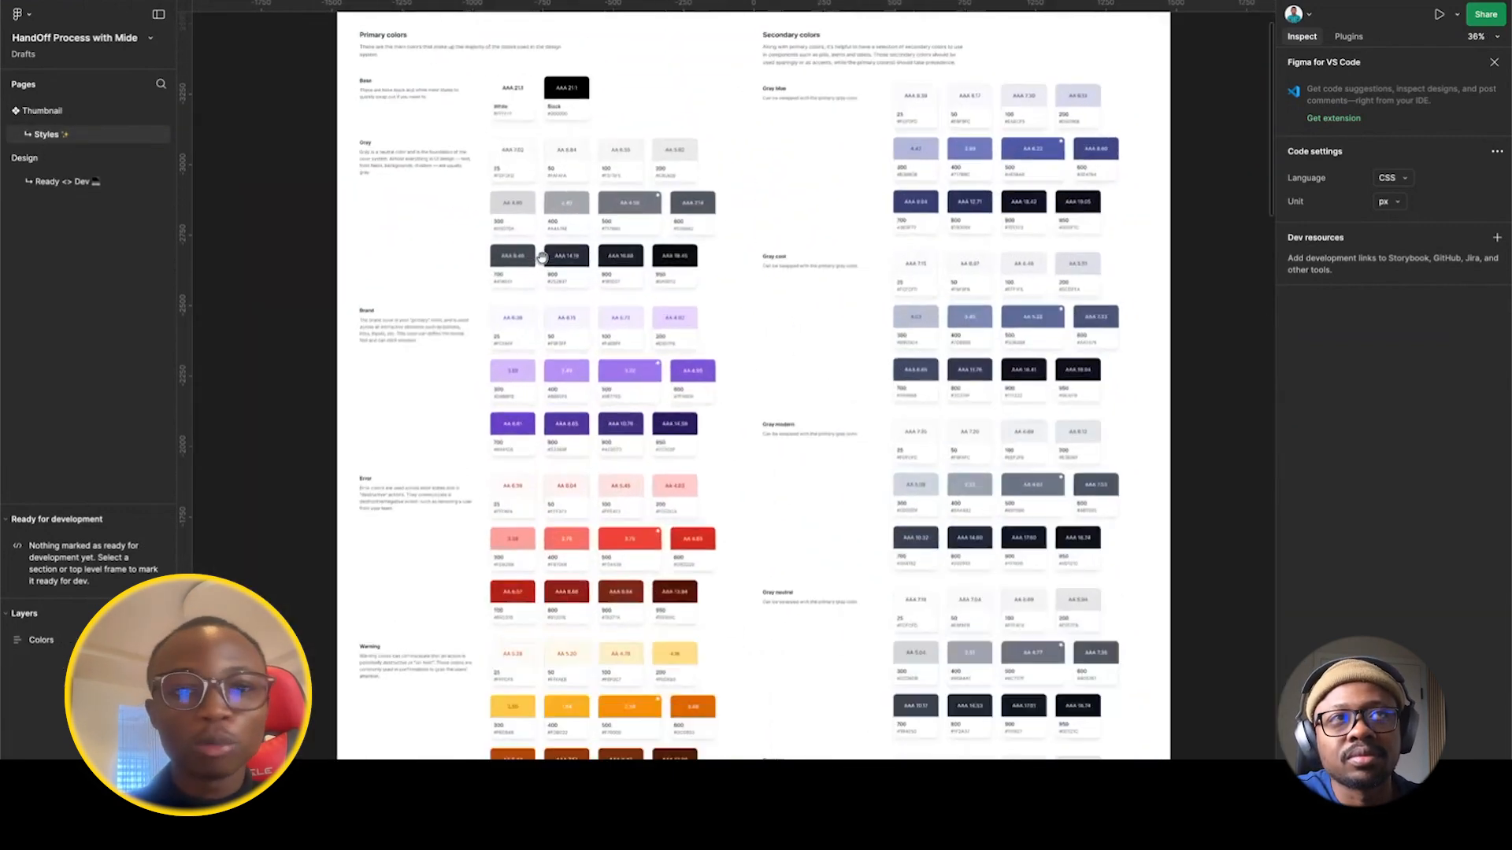
scroll(445, 275, "up", 3)
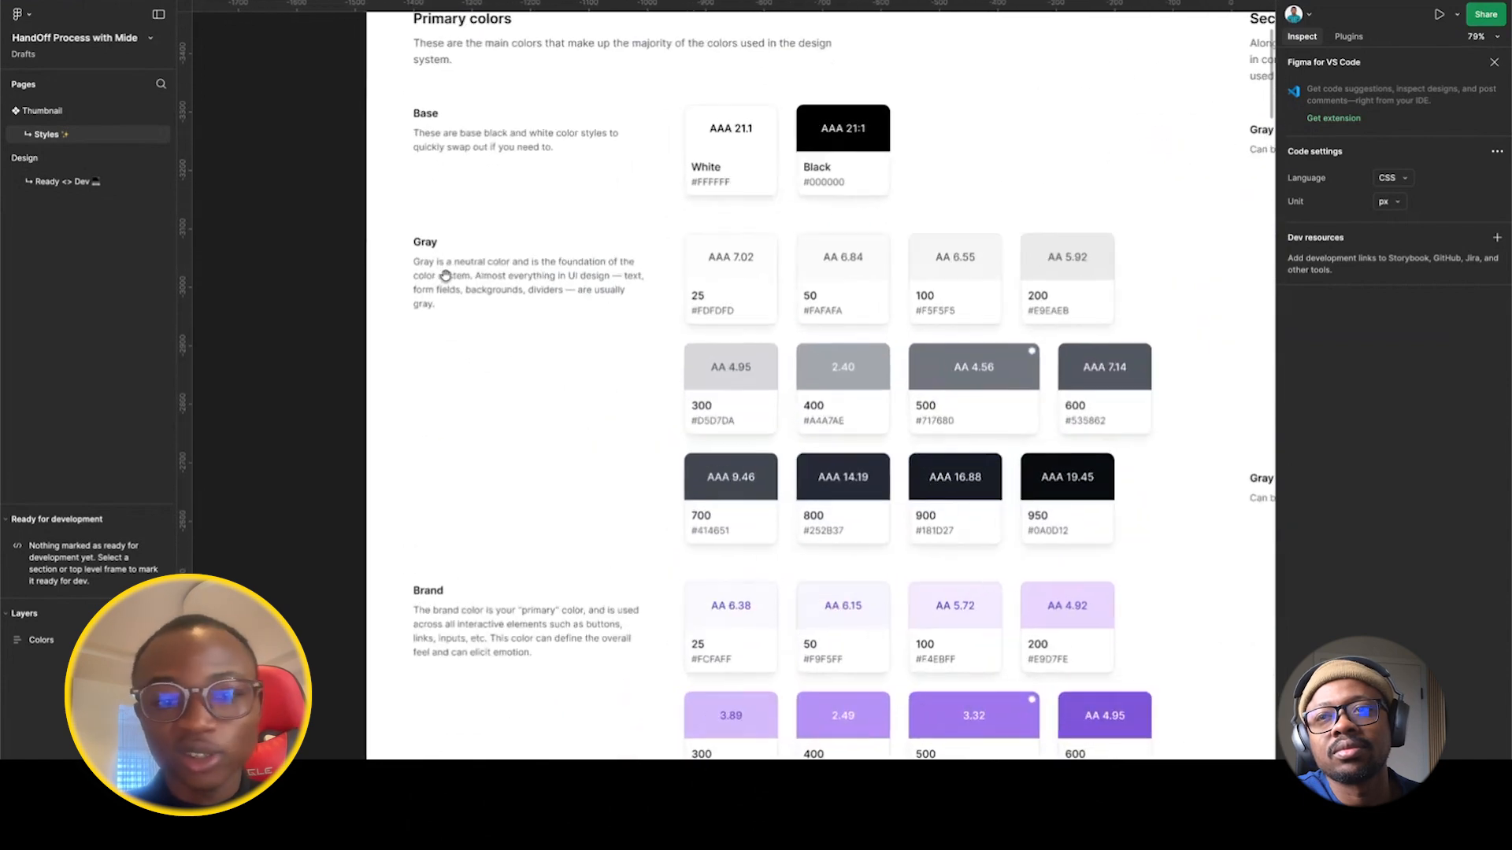
scroll(446, 278, "down", 10)
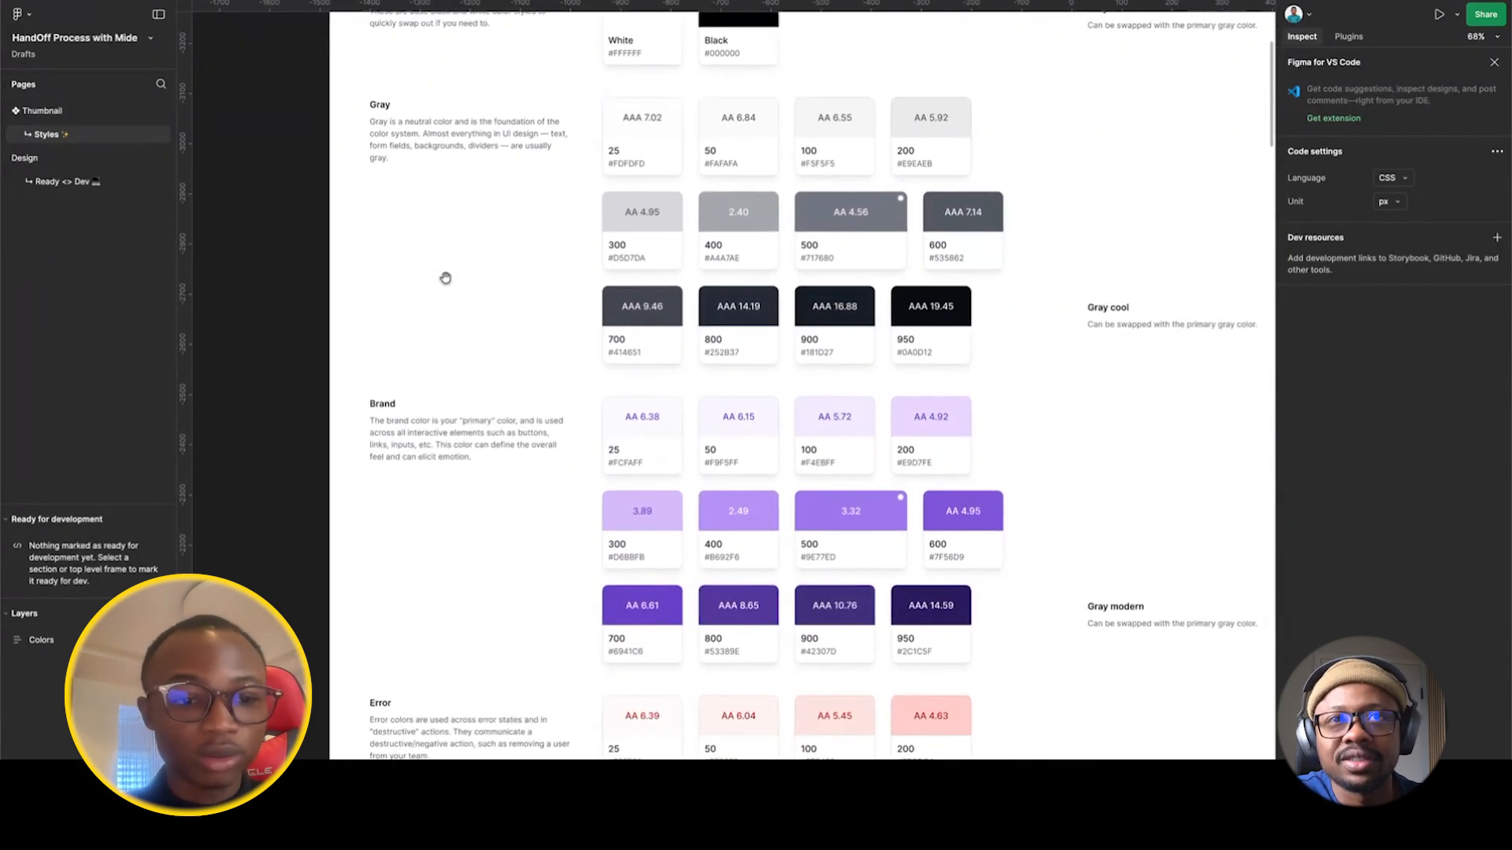
scroll(446, 278, "down", 5)
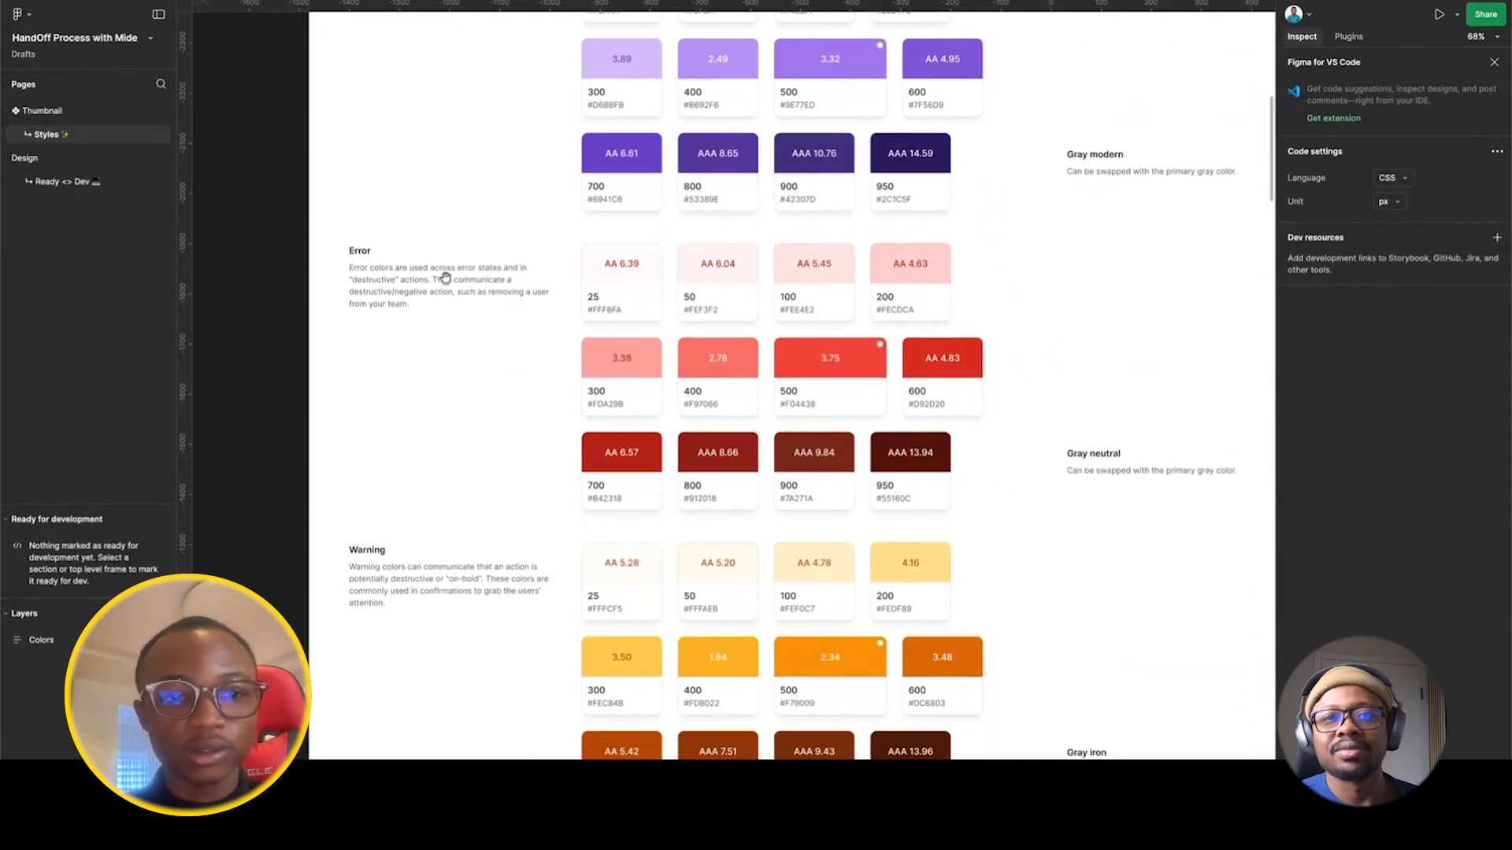
Return to the Ready <> Dev page and check the file's sharing options with the whole Shopping List section in view.
left_click(62, 181)
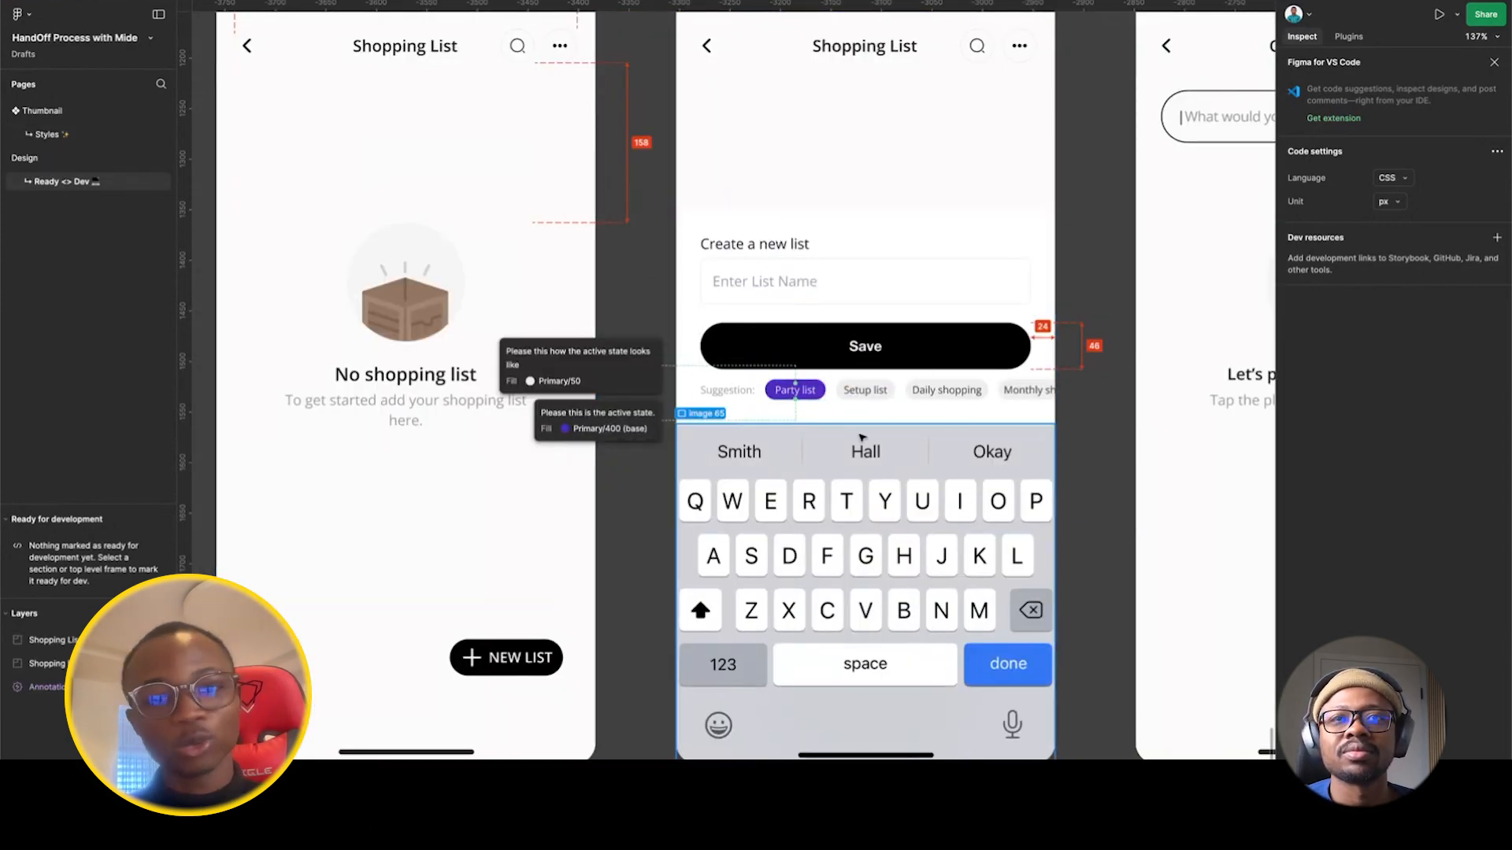
scroll(812, 534, "down", 5)
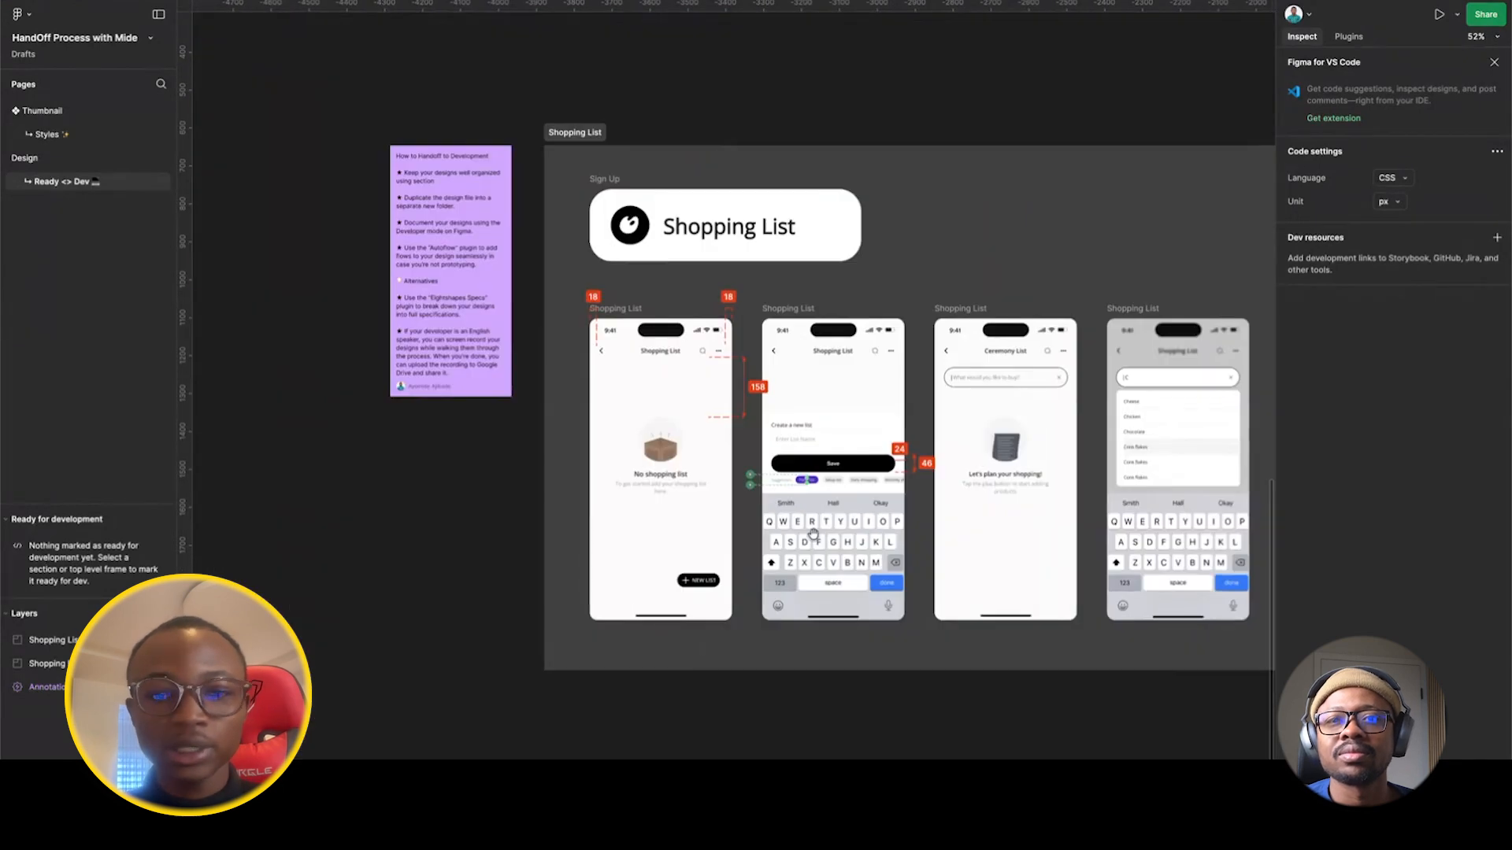
scroll(813, 533, "right", 1)
scroll(812, 535, "right", 3)
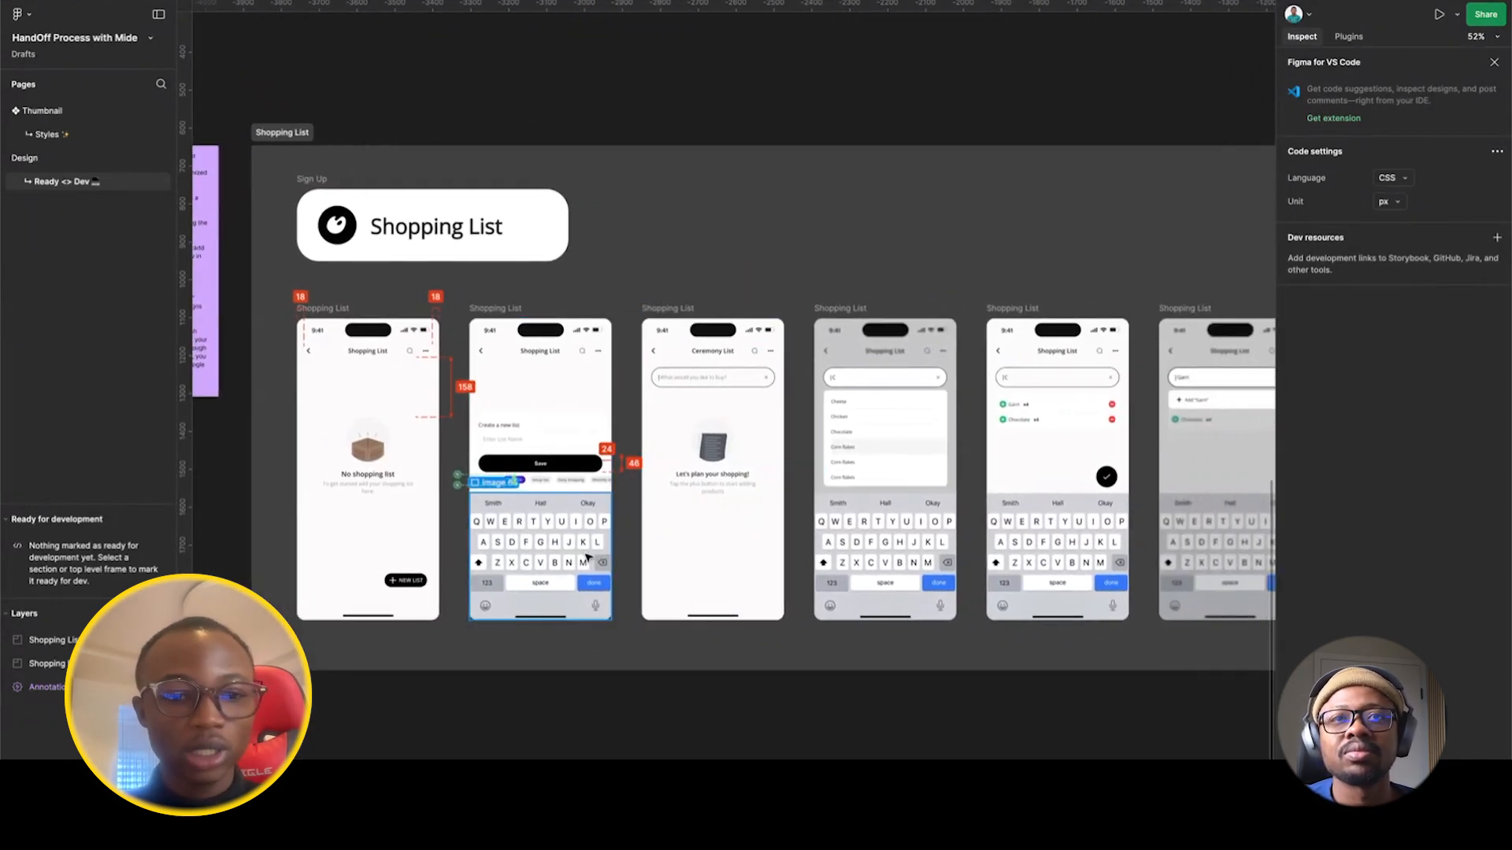
left_click(1484, 13)
left_click(864, 153)
left_click(906, 150)
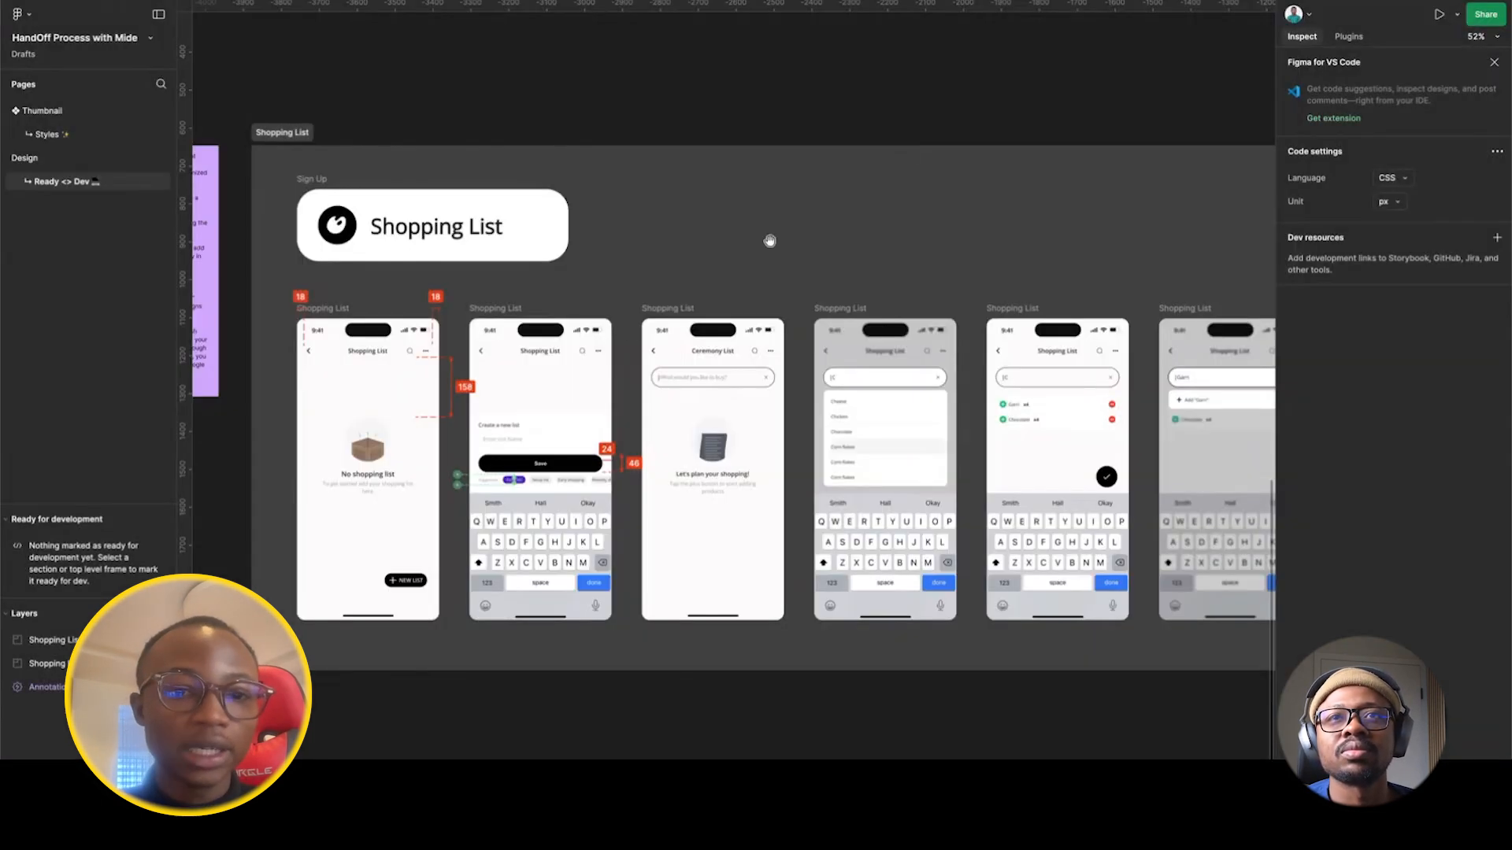
left_click_drag(341, 431, 439, 405)
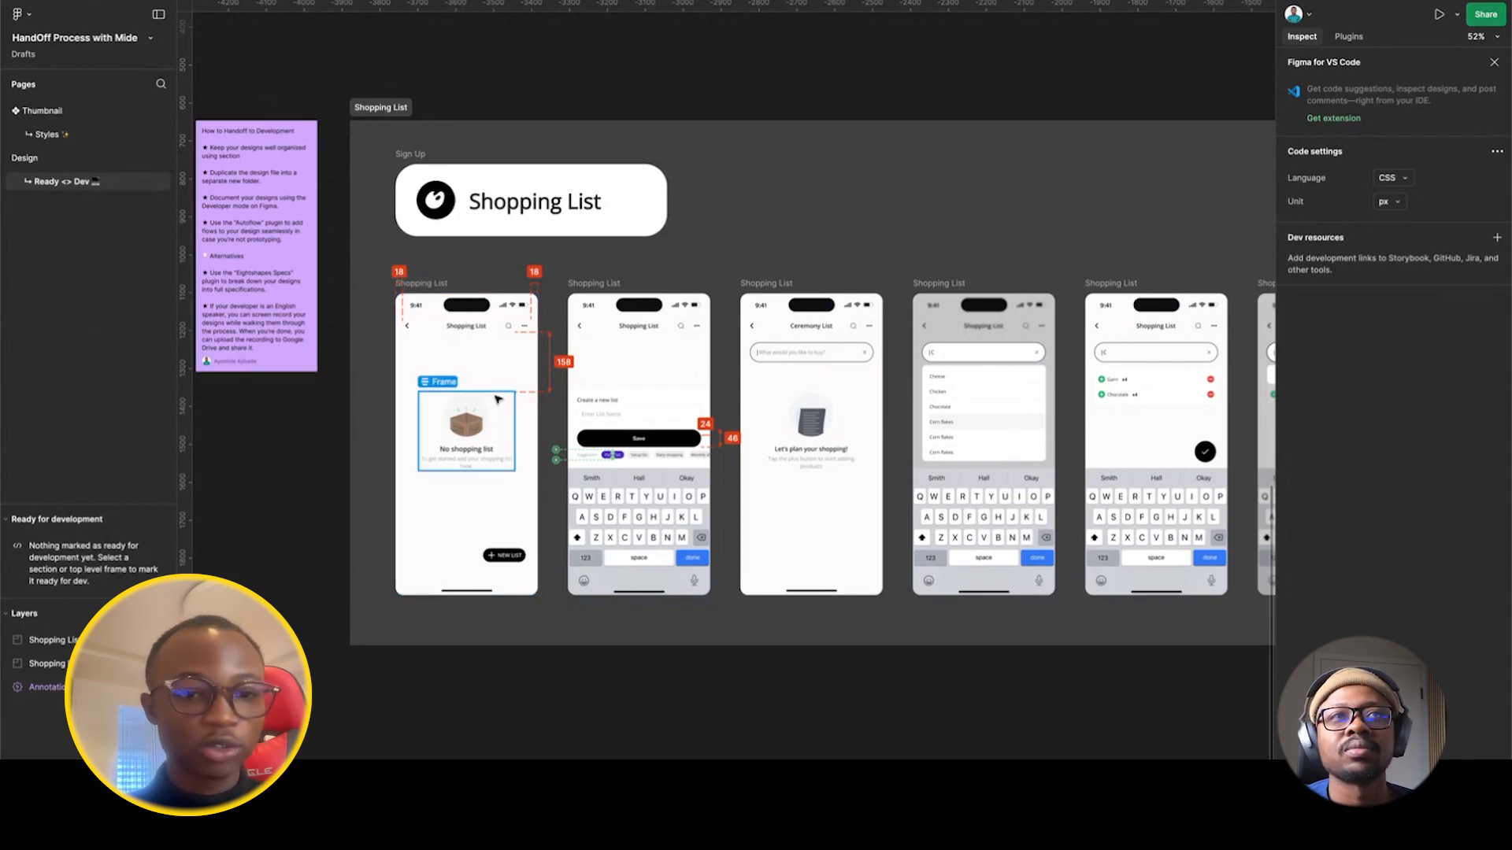
scroll(495, 398, "up", 5)
scroll(619, 411, "down", 3)
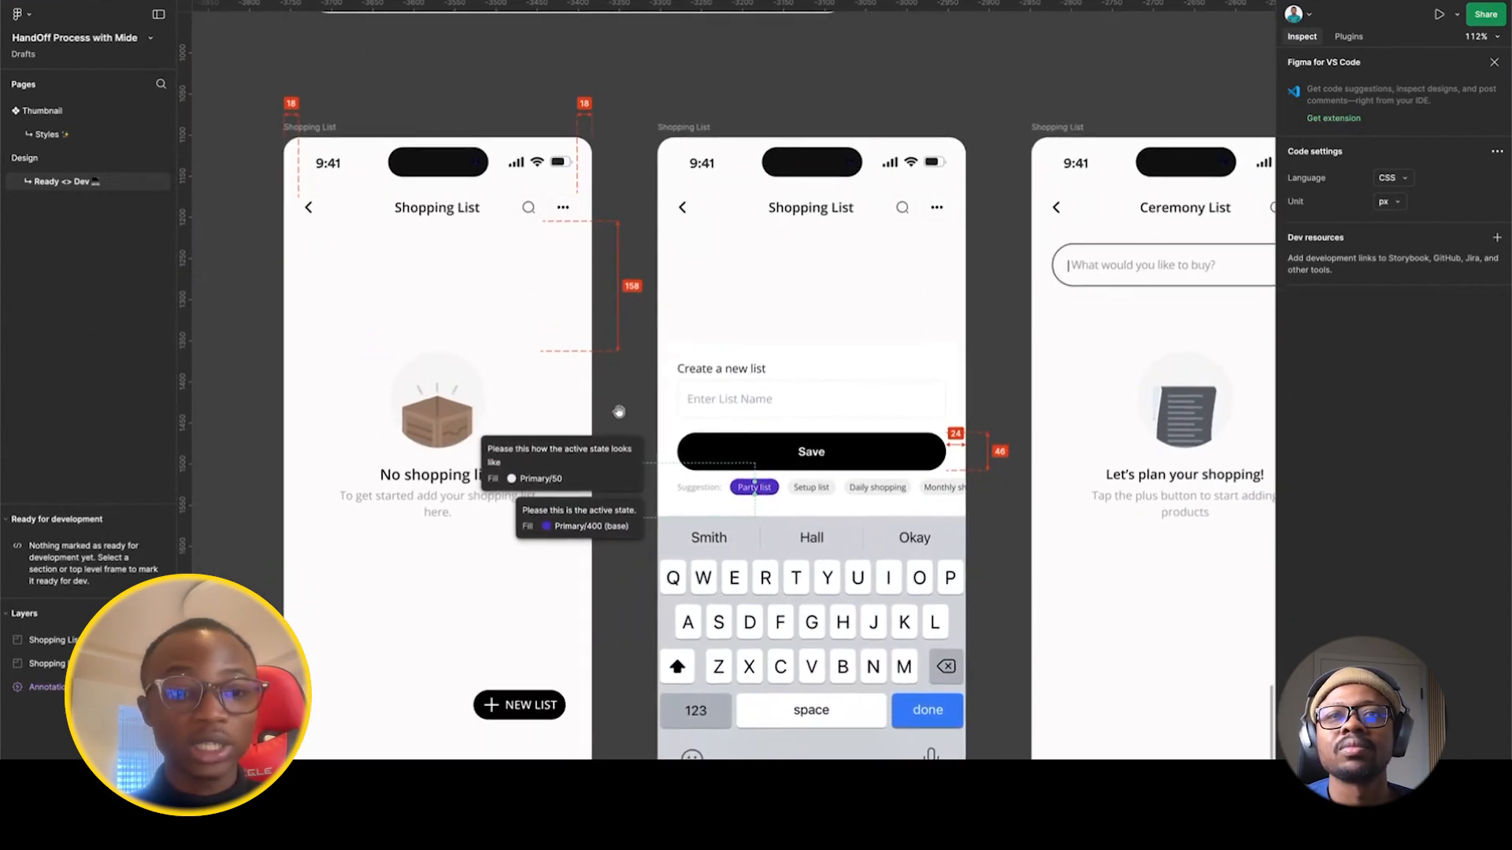
Inspect the Party list chip's layout, padding and colour values in Dev Mode.
scroll(698, 393, "down", 4)
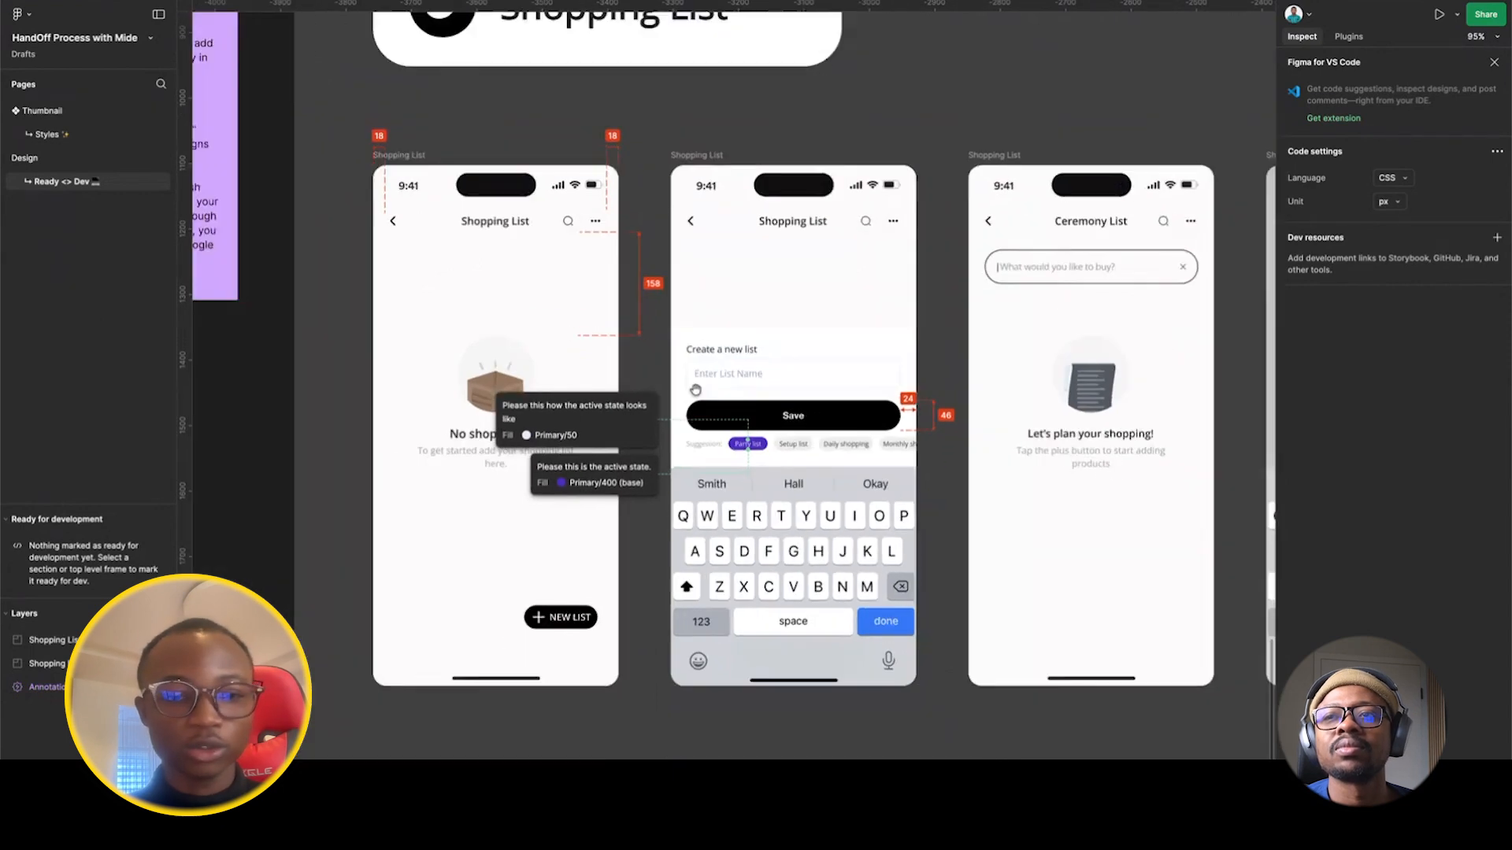
scroll(696, 390, "up", 2)
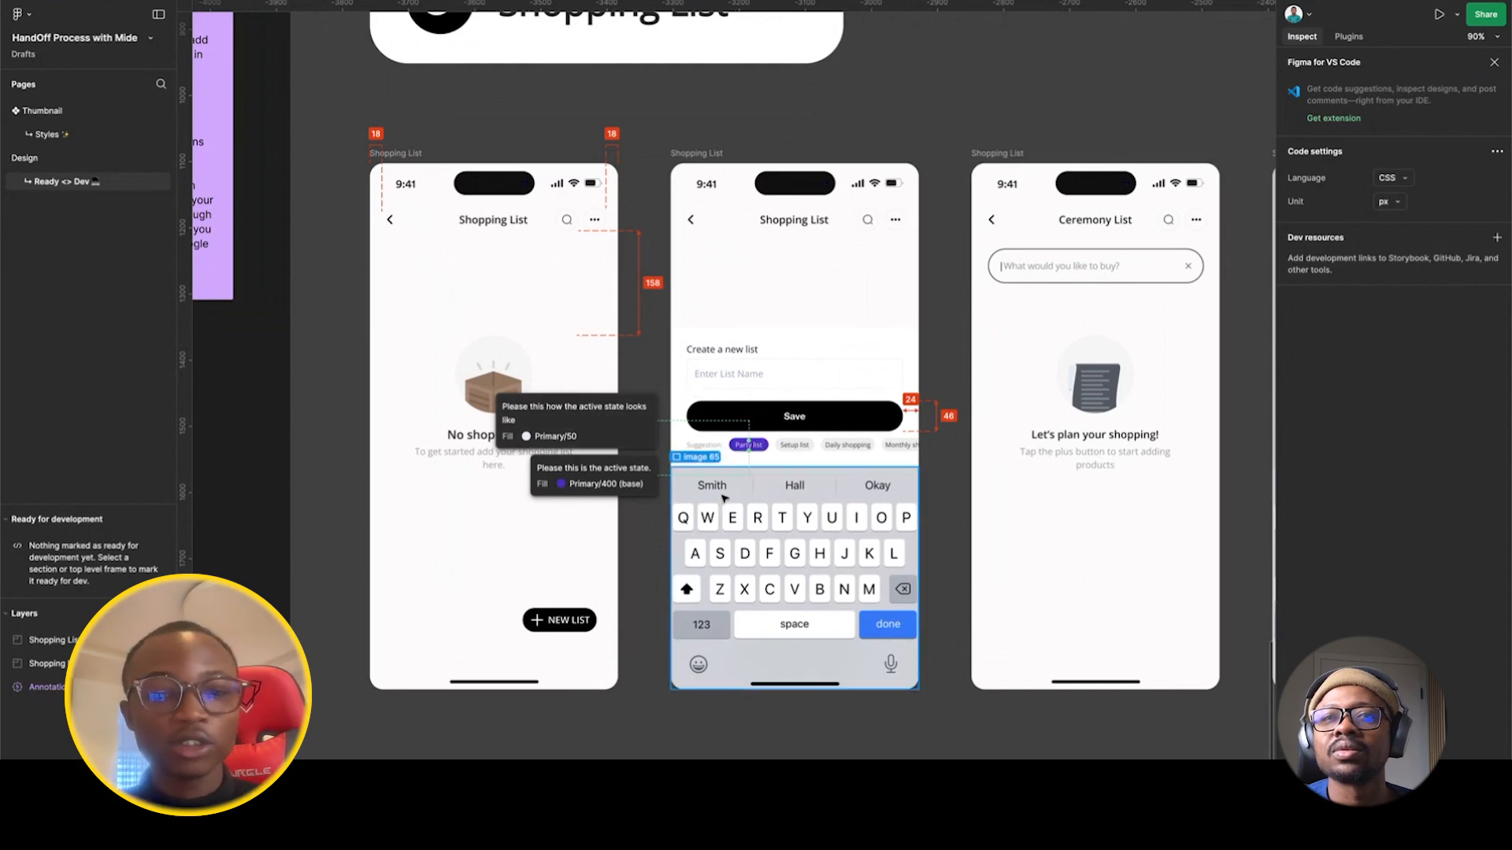
scroll(733, 504, "up", 4)
scroll(791, 423, "up", 2)
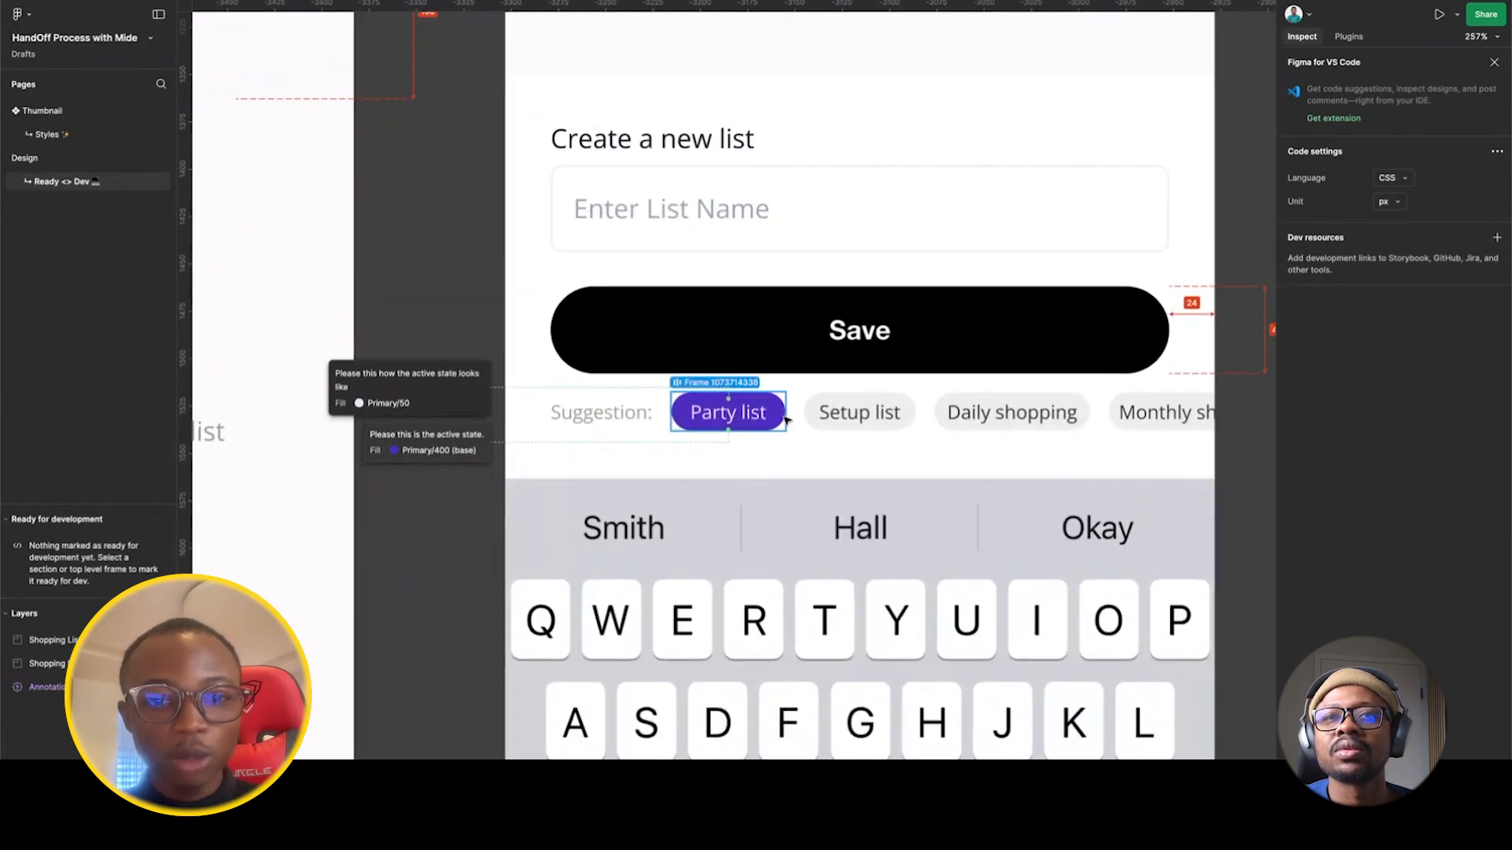
left_click(767, 413)
scroll(776, 415, "down", 3)
scroll(779, 415, "down", 1)
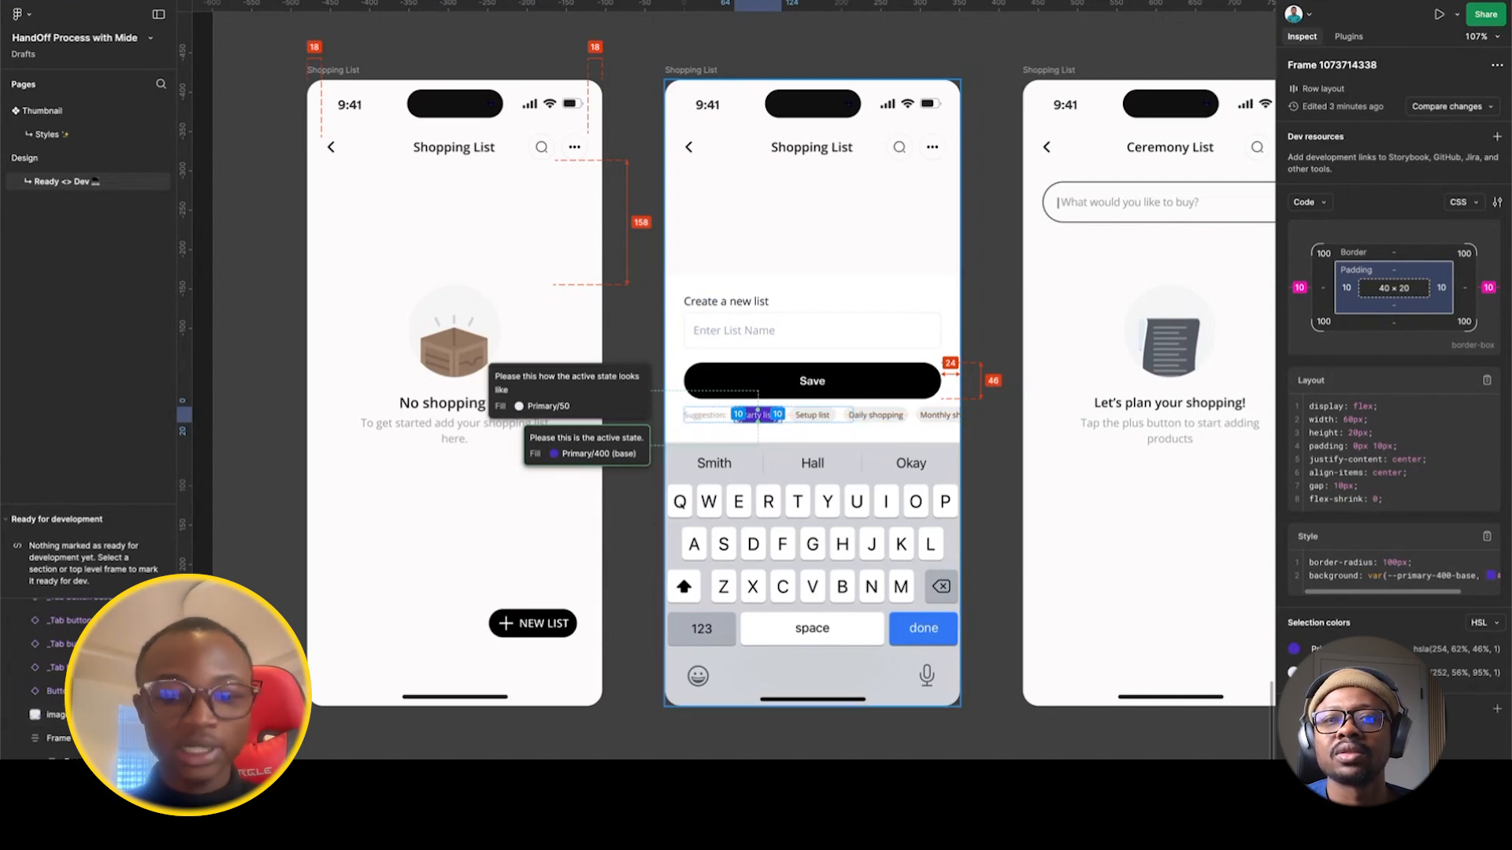
Switch from Dev Mode back to the design view and read the Autoflow item in the purple handoff note.
key("shift+d")
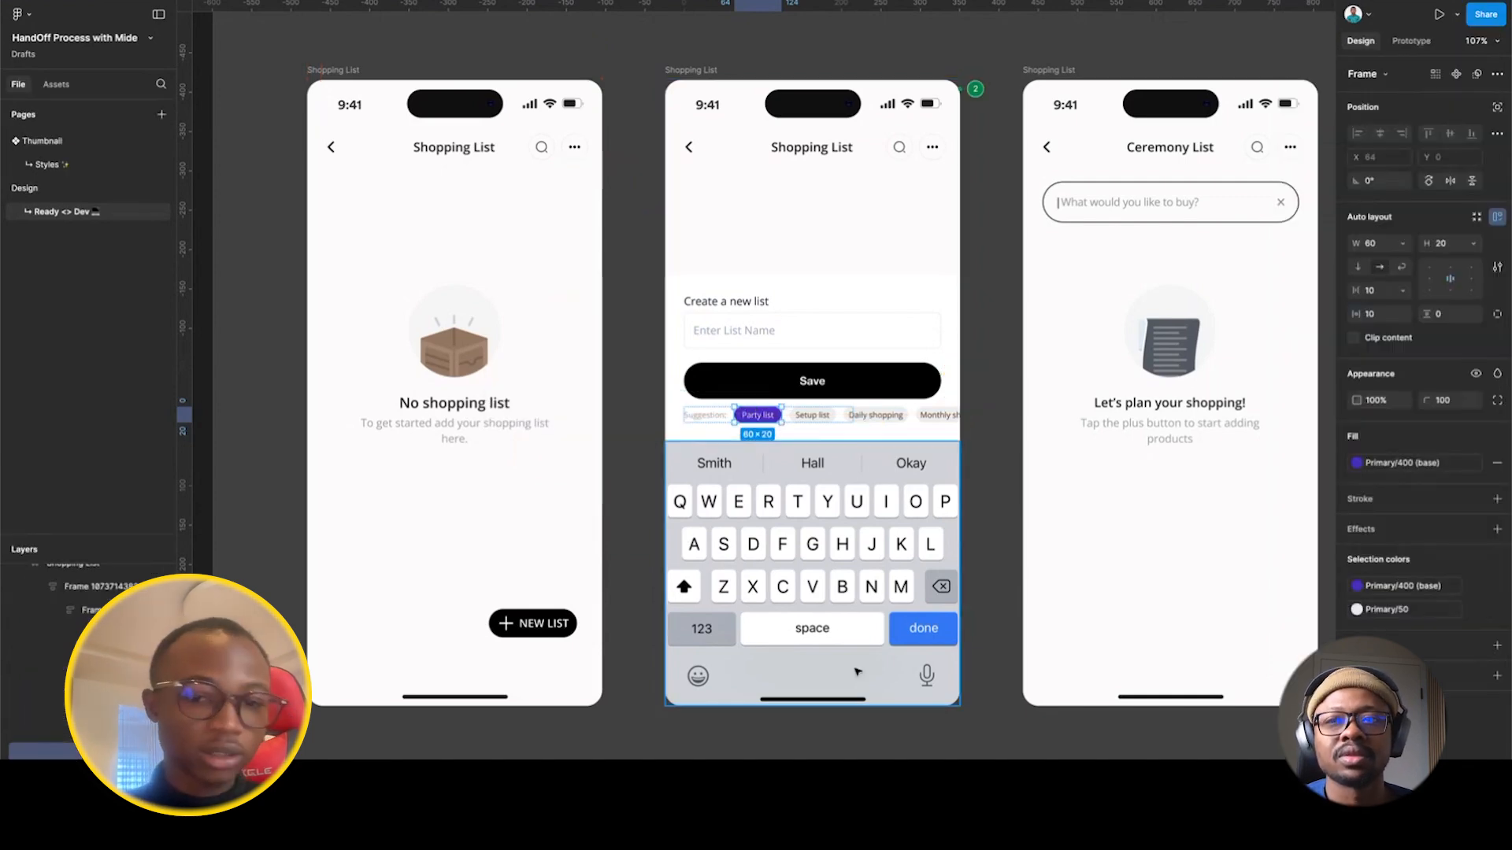
scroll(856, 681, "down", 5)
left_click(913, 744)
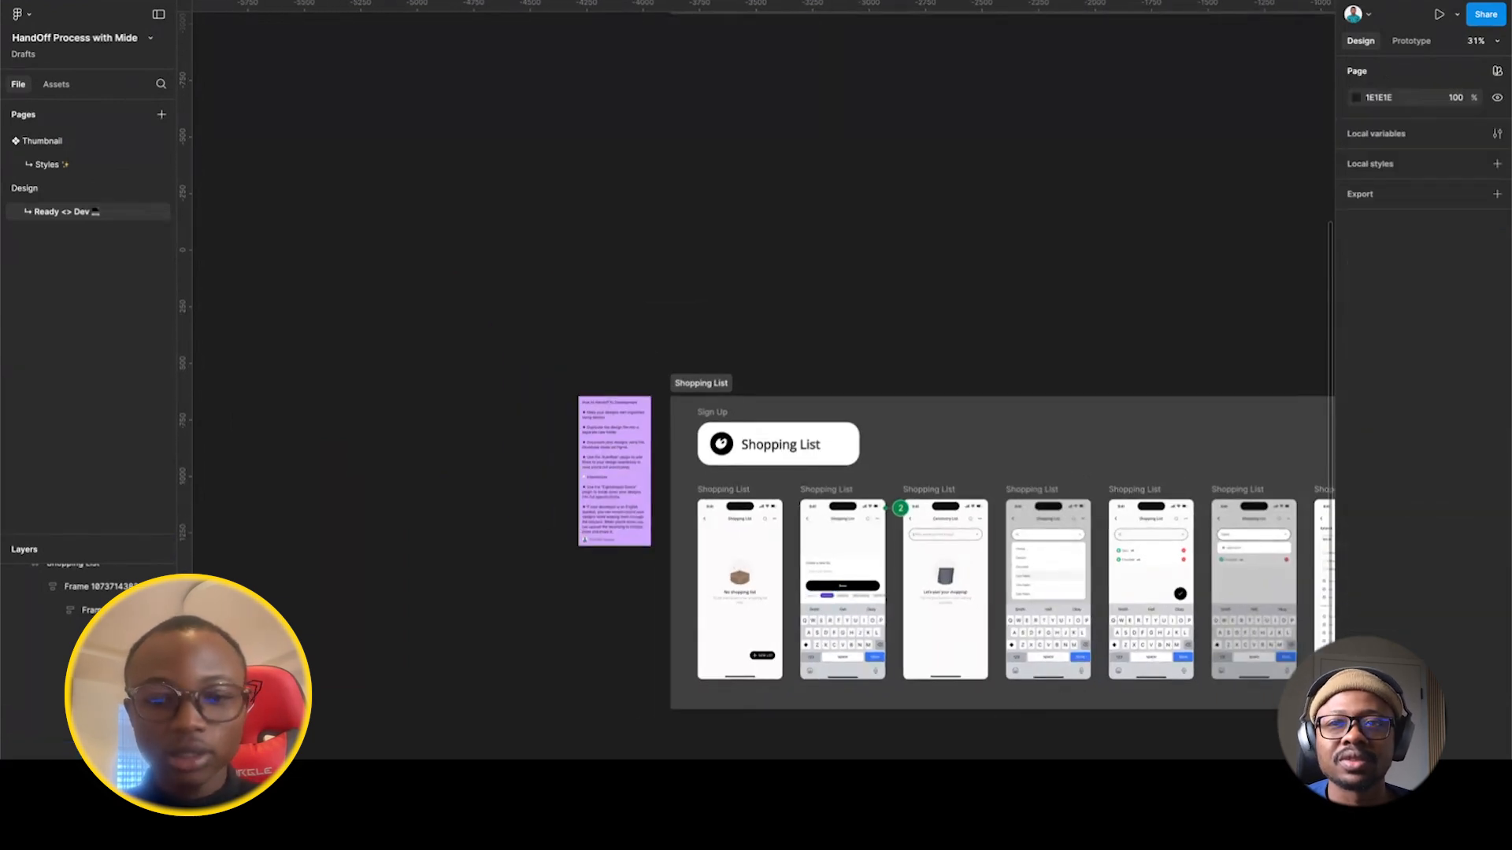
scroll(765, 599, "right", 1)
scroll(765, 599, "down", 1)
scroll(765, 598, "up", 5)
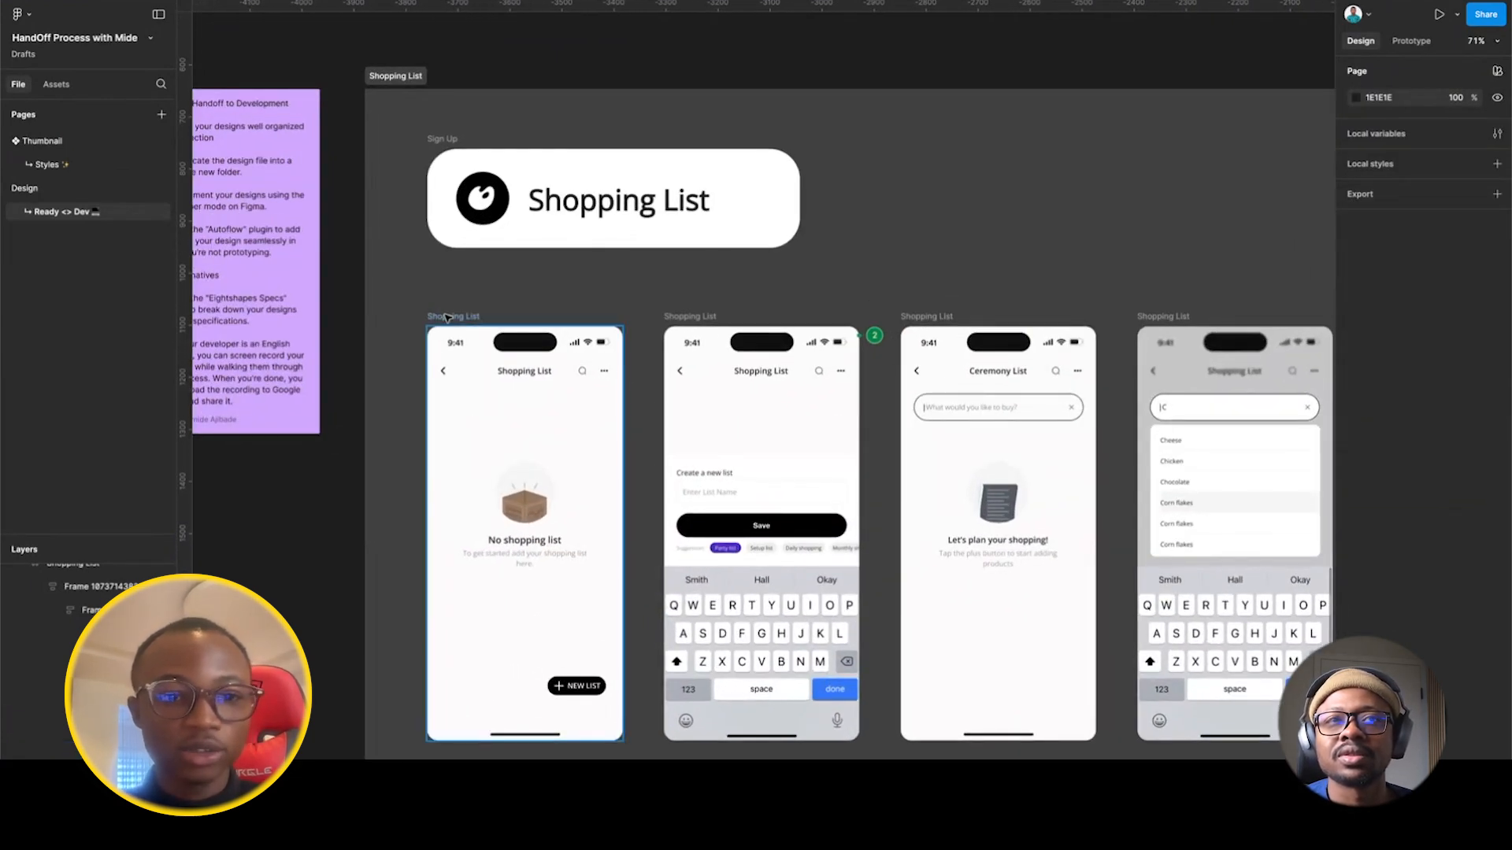
scroll(495, 250, "up", 5)
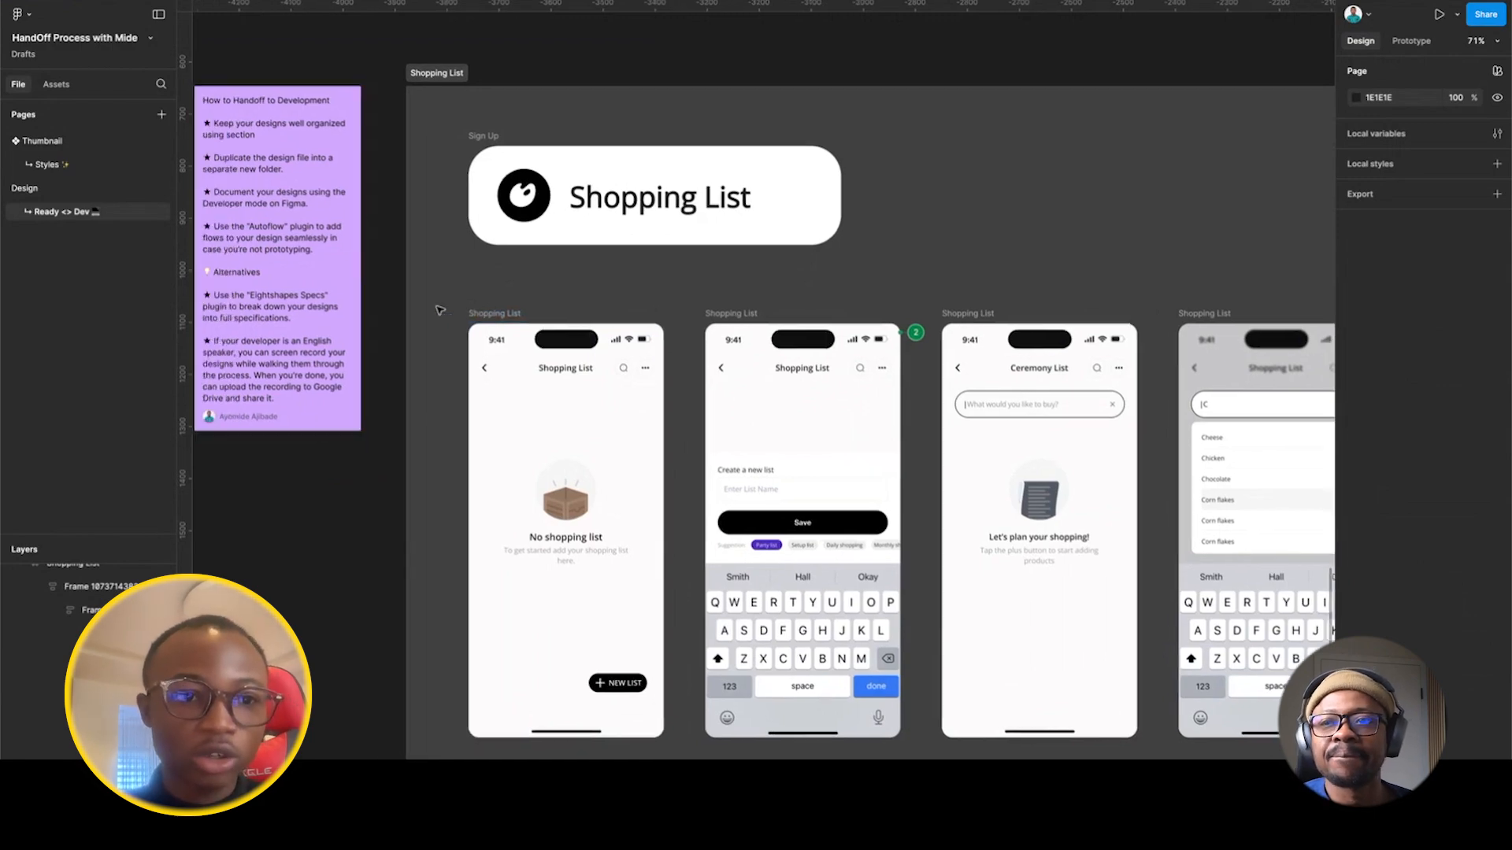
scroll(494, 250, "up", 2)
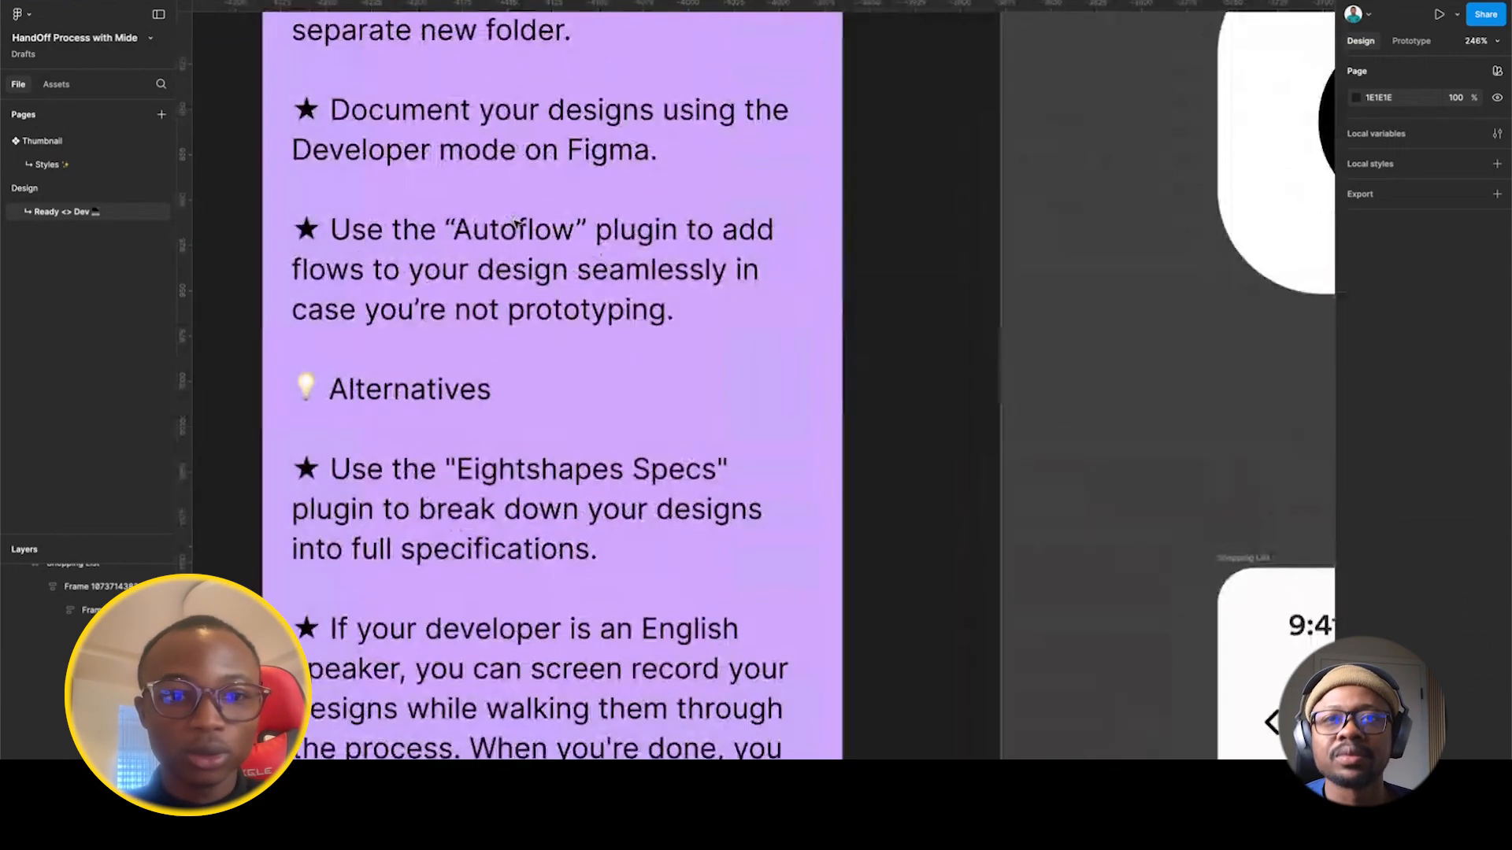
scroll(467, 378, "up", 2)
scroll(466, 378, "down", 10)
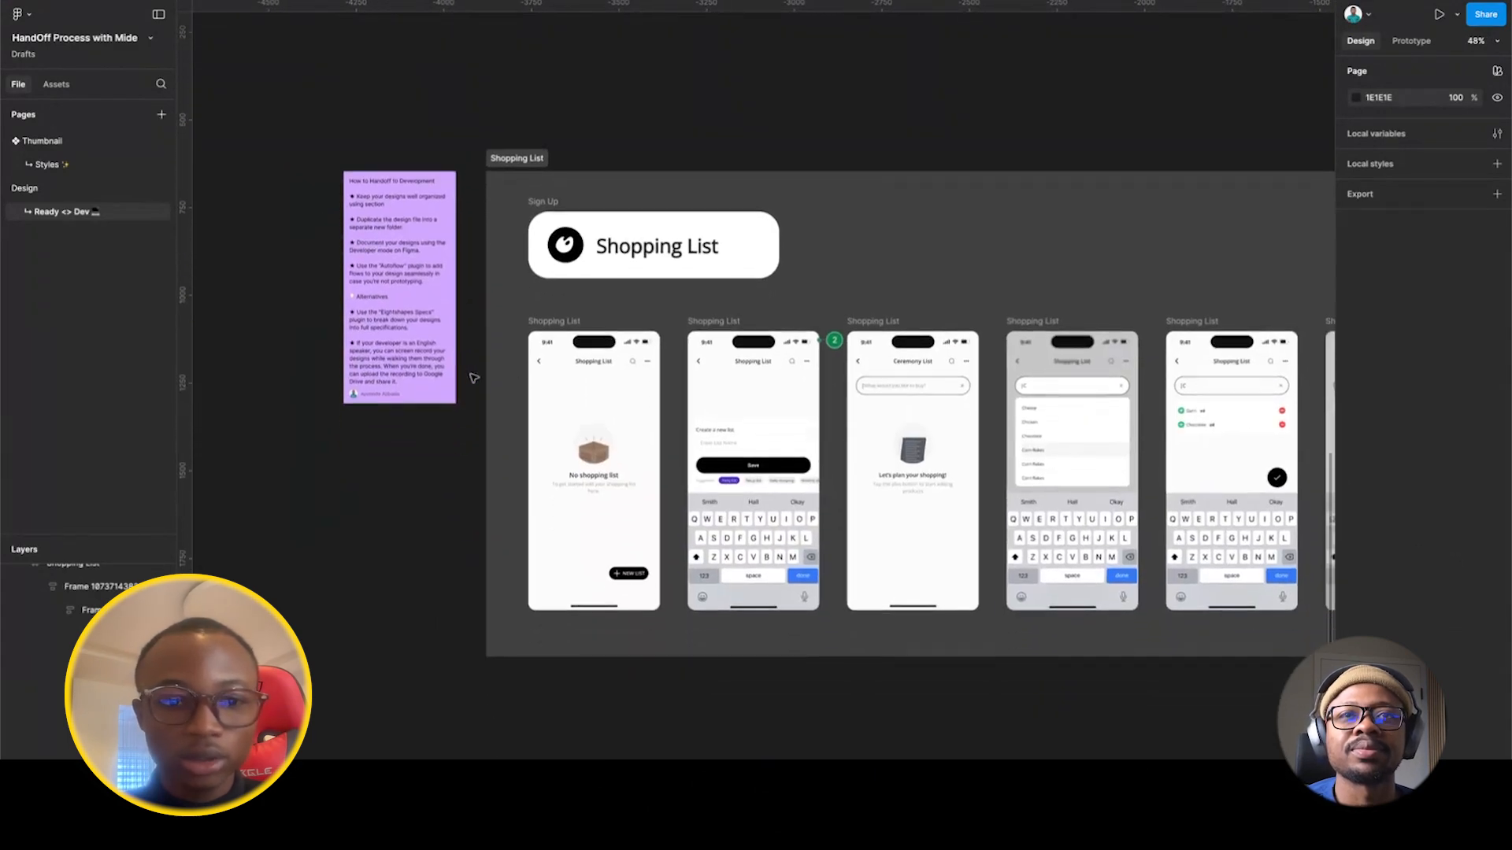
Select the first two Shopping List frames together and launch the Autoflow plugin.
left_click(658, 323)
left_click(699, 323, "shift")
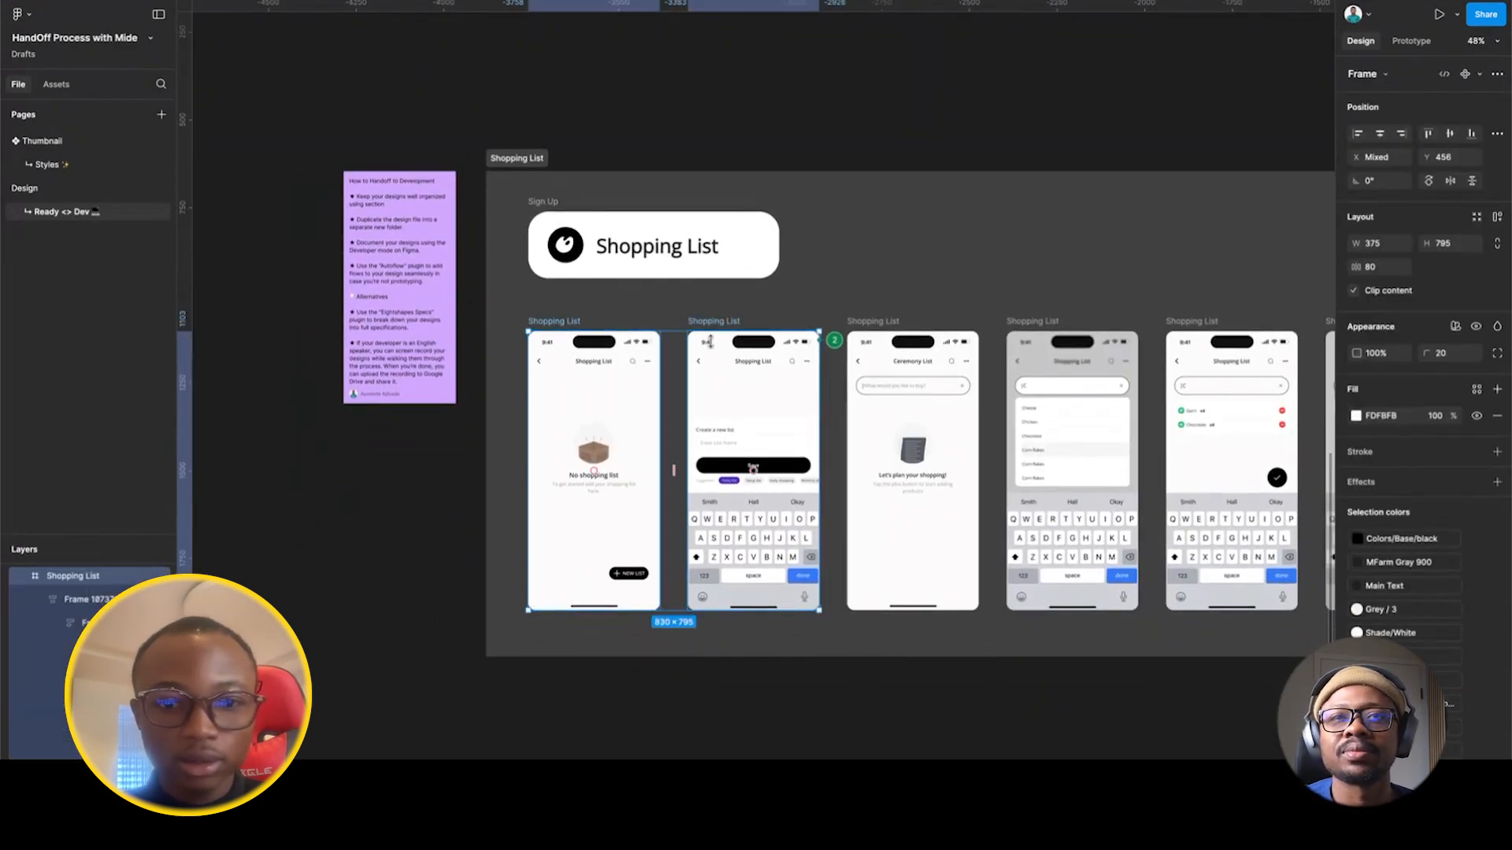
key("ctrl+k")
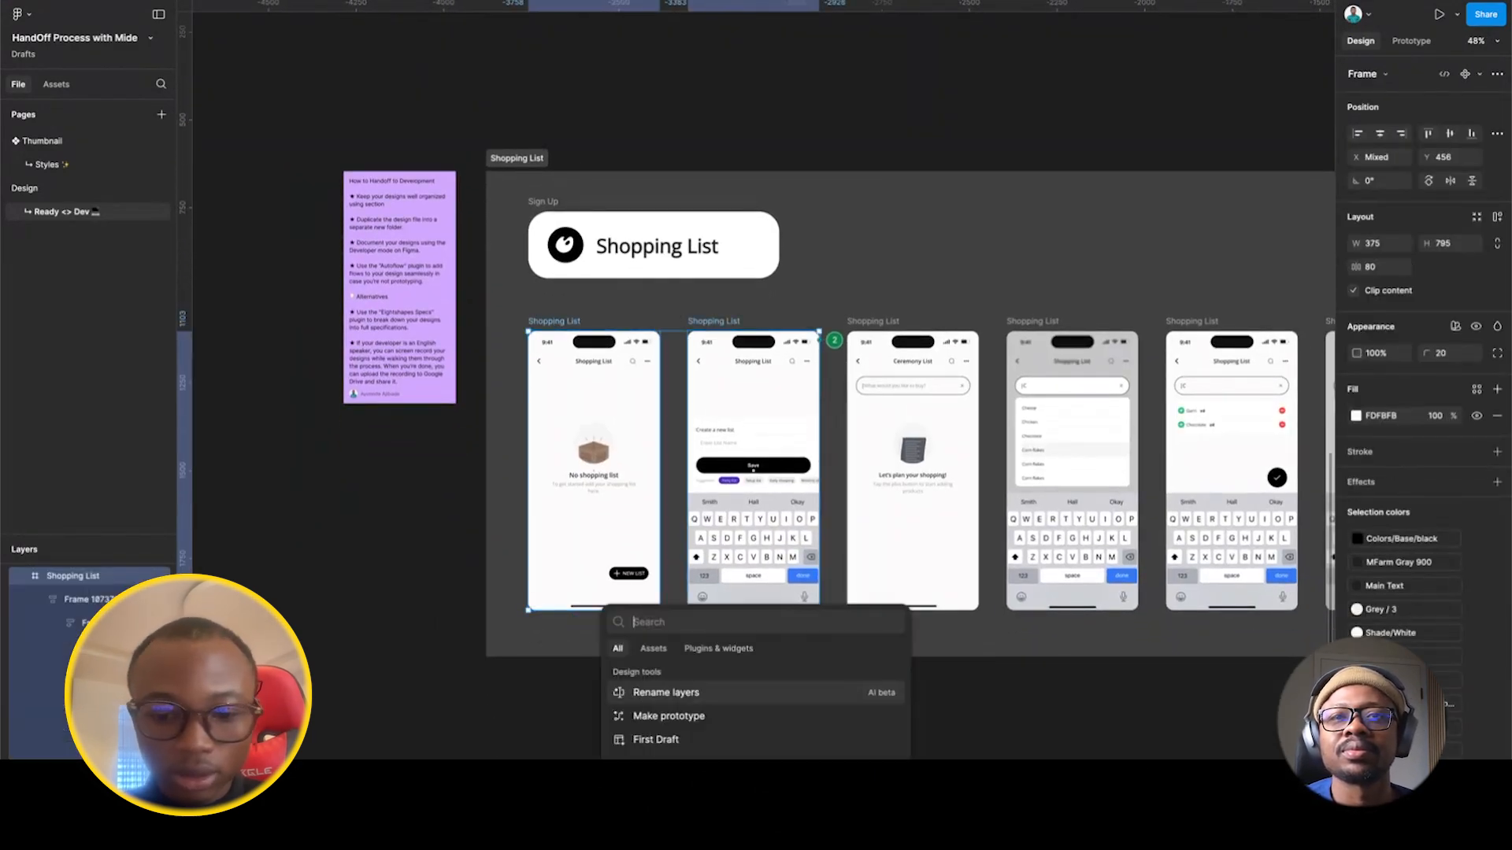
left_click(717, 649)
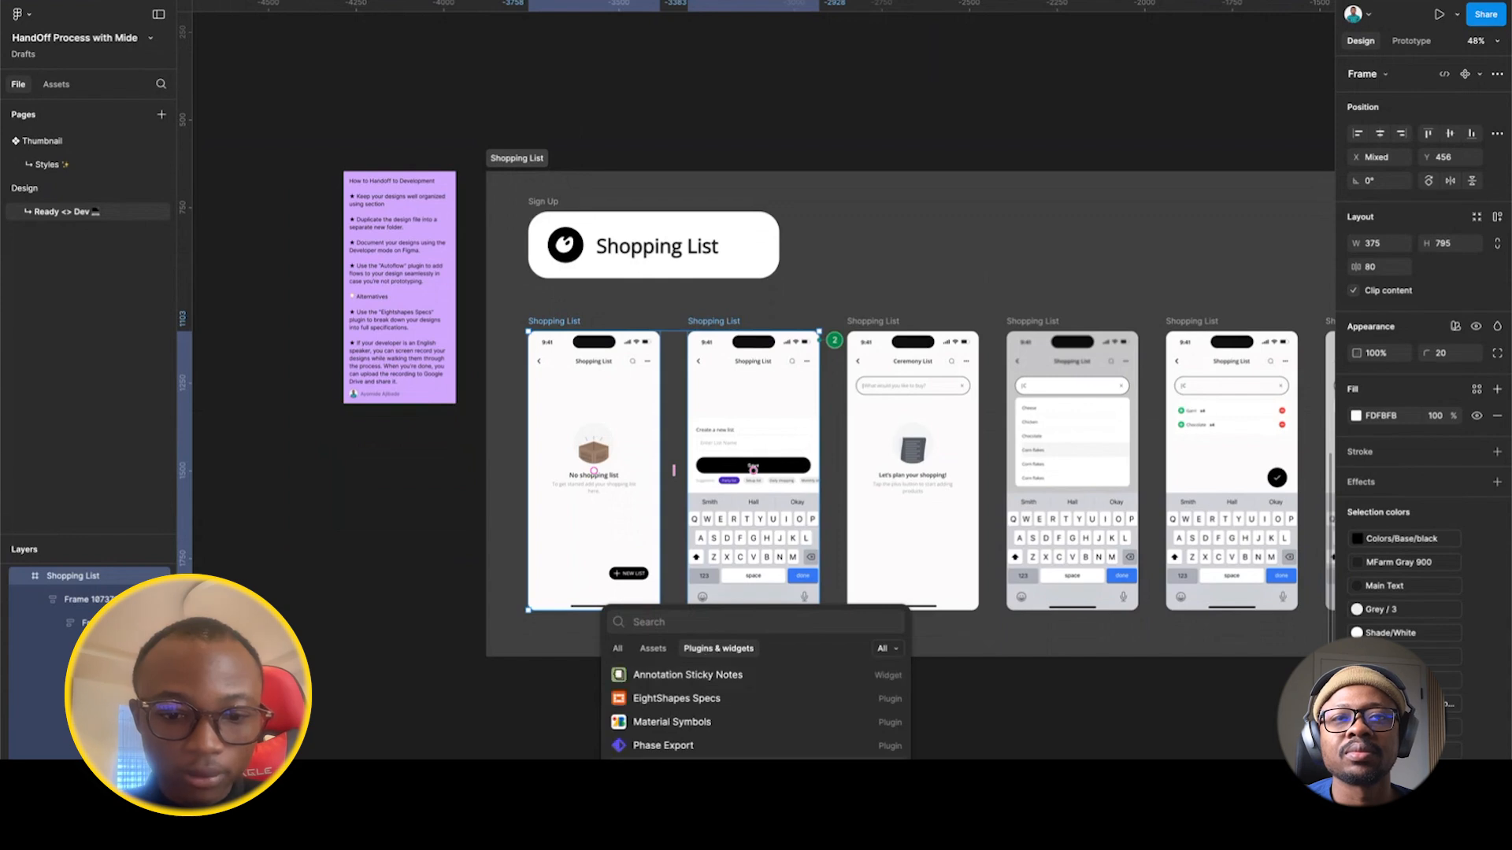
key("Escape")
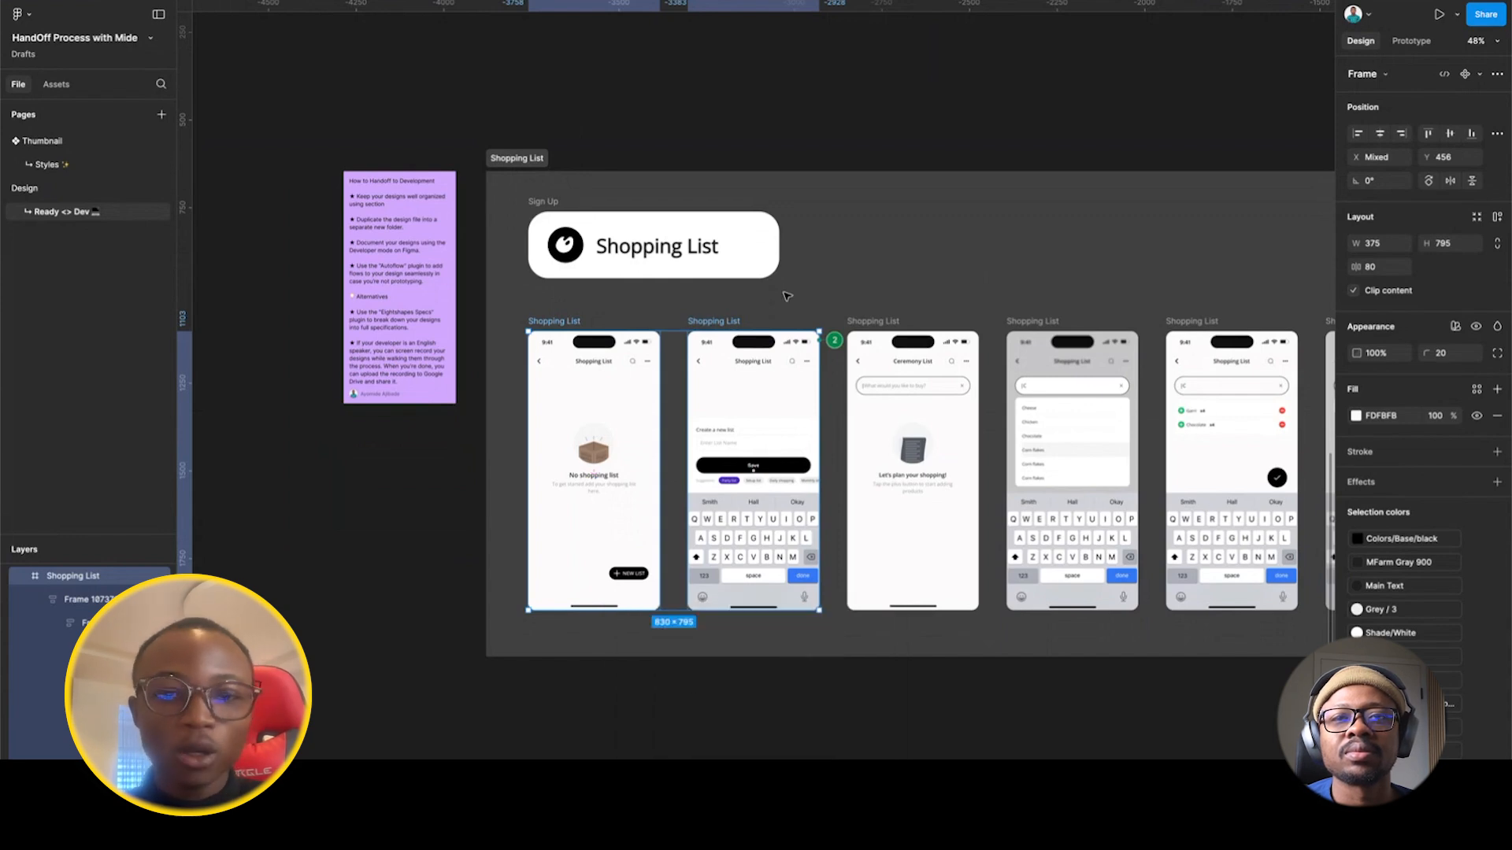
scroll(716, 399, "down", 1)
scroll(716, 399, "up", 4)
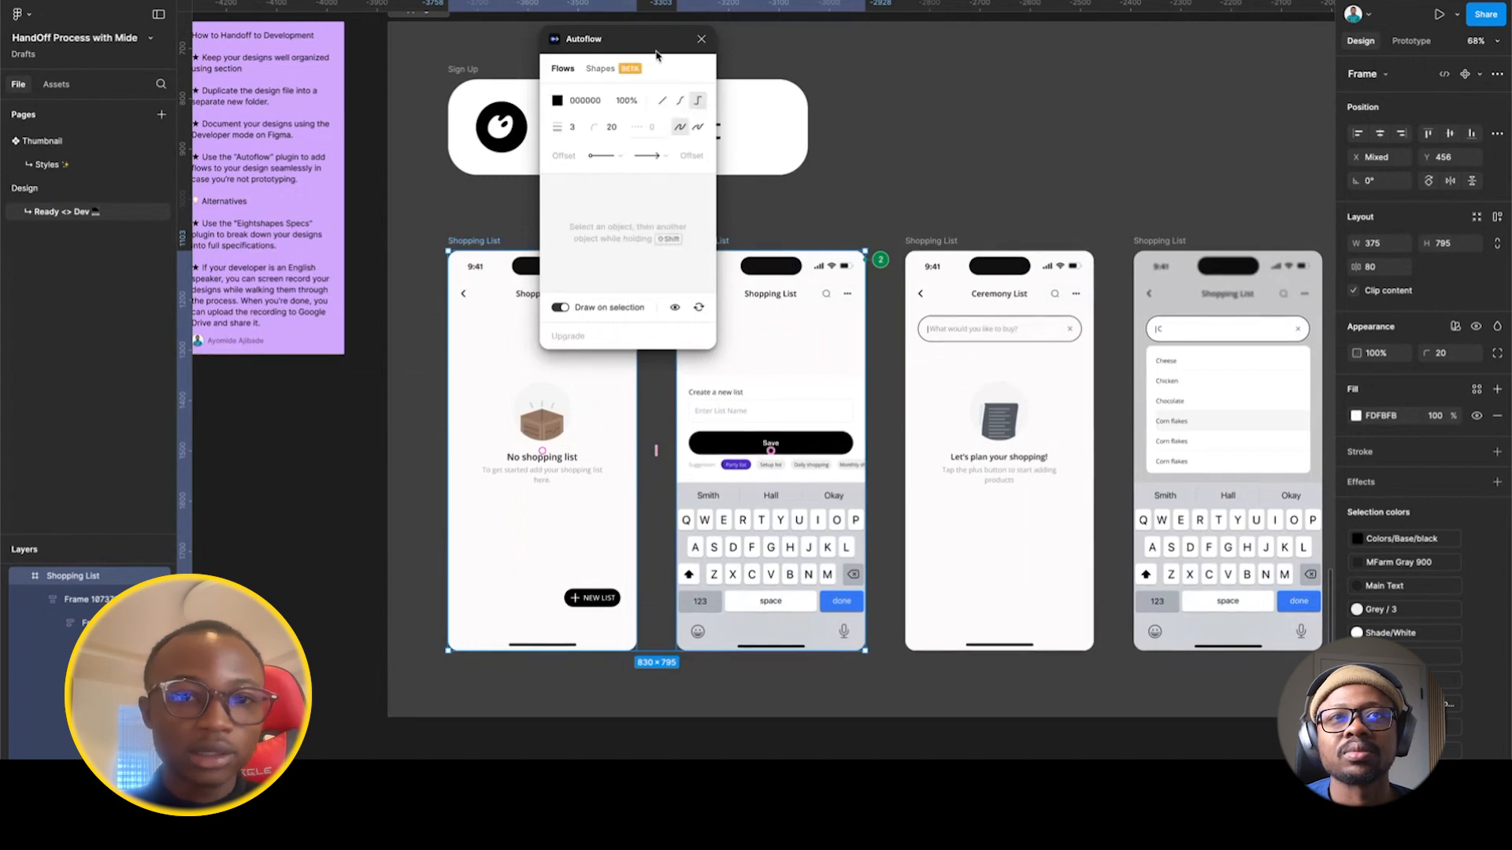
Set the Autoflow line colour to FFFFFF and move the plugin window clear of the first two frames.
left_click(582, 96)
type("FFFFFF")
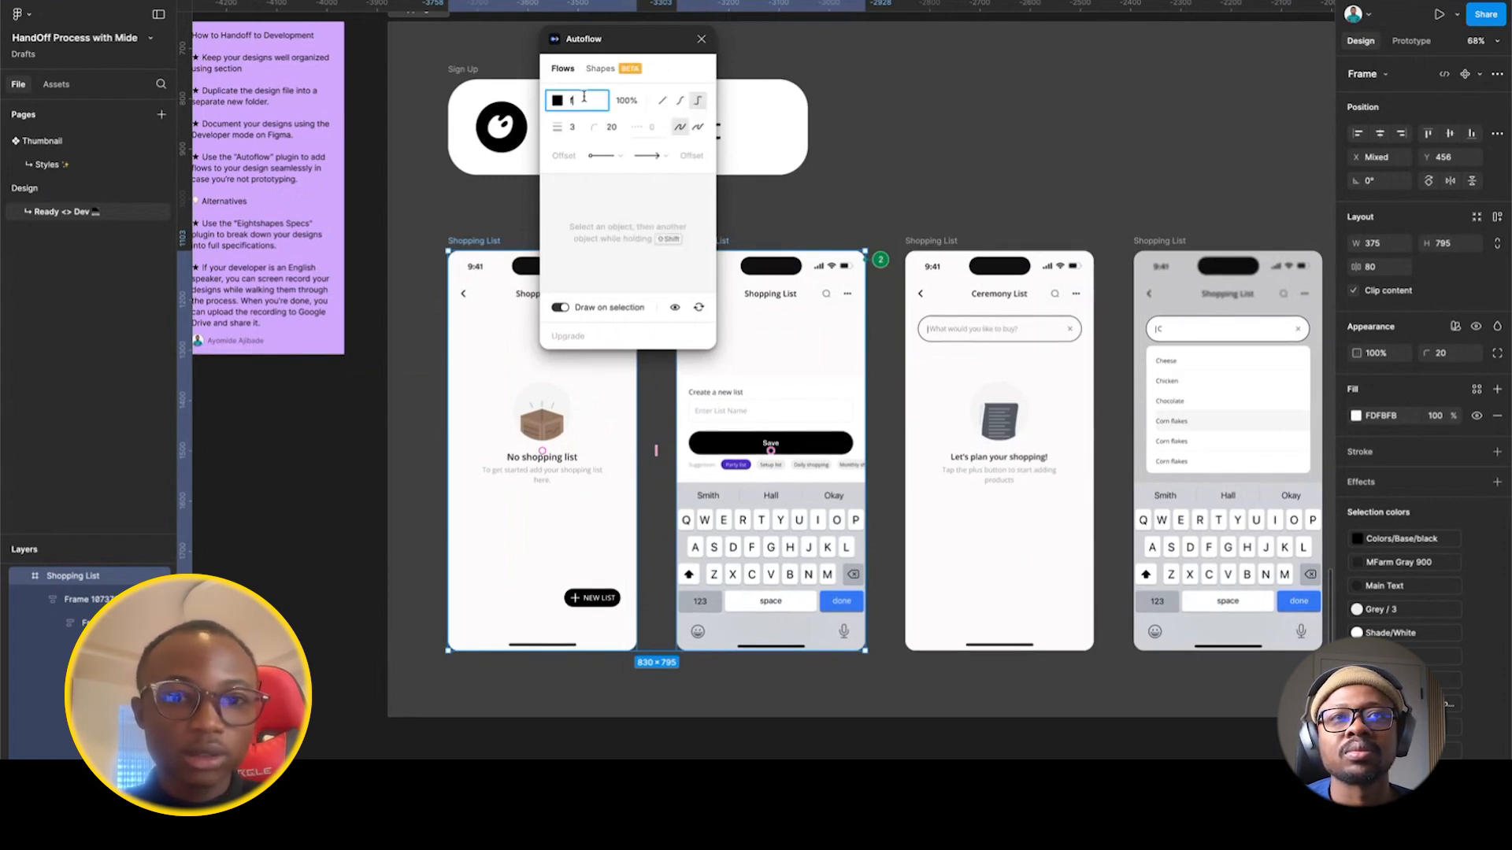
key("Return")
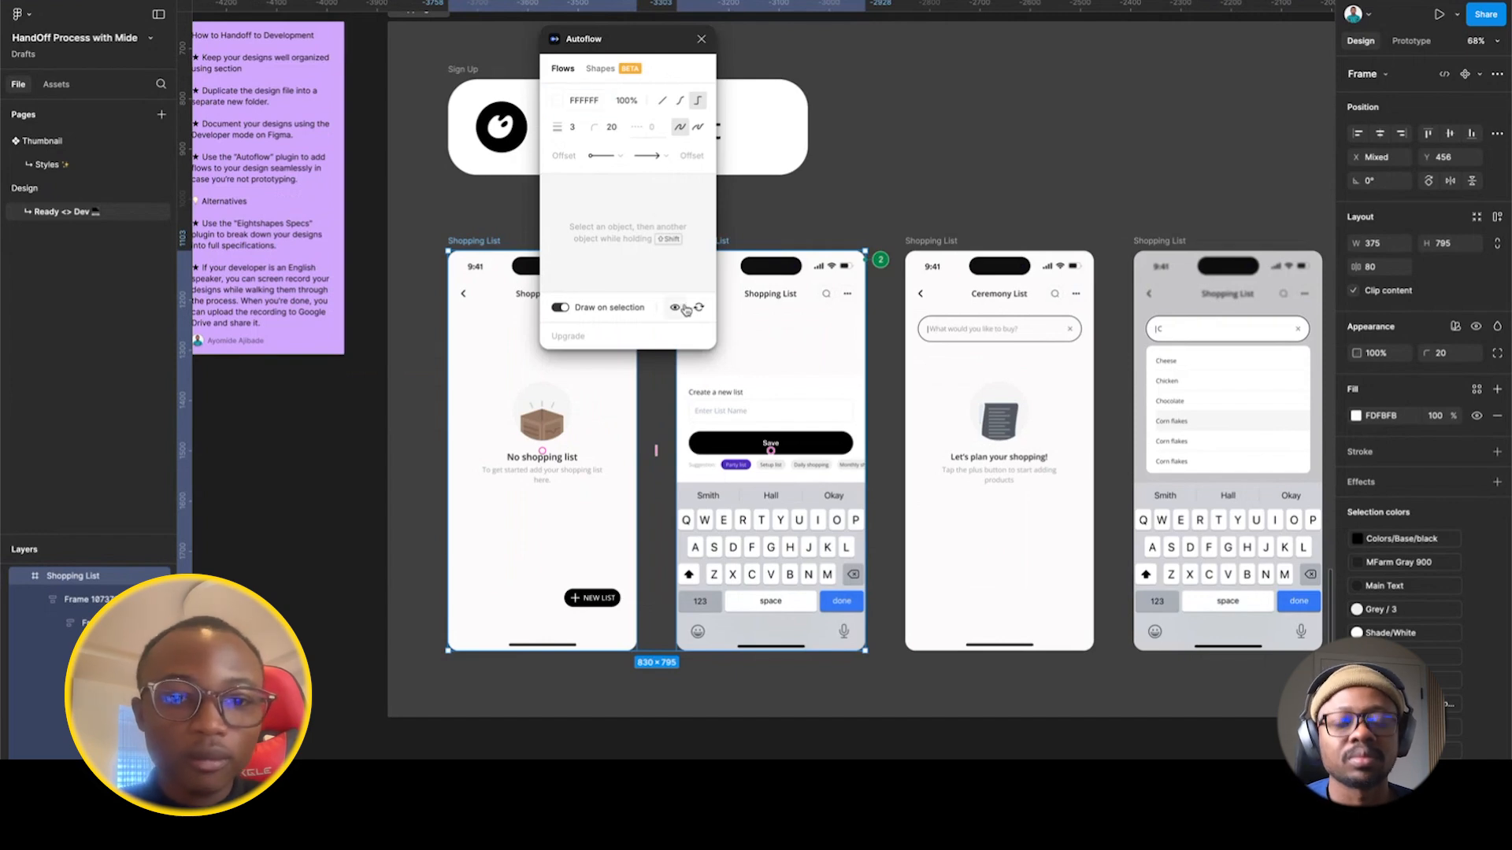
left_click_drag(672, 43, 1030, 67)
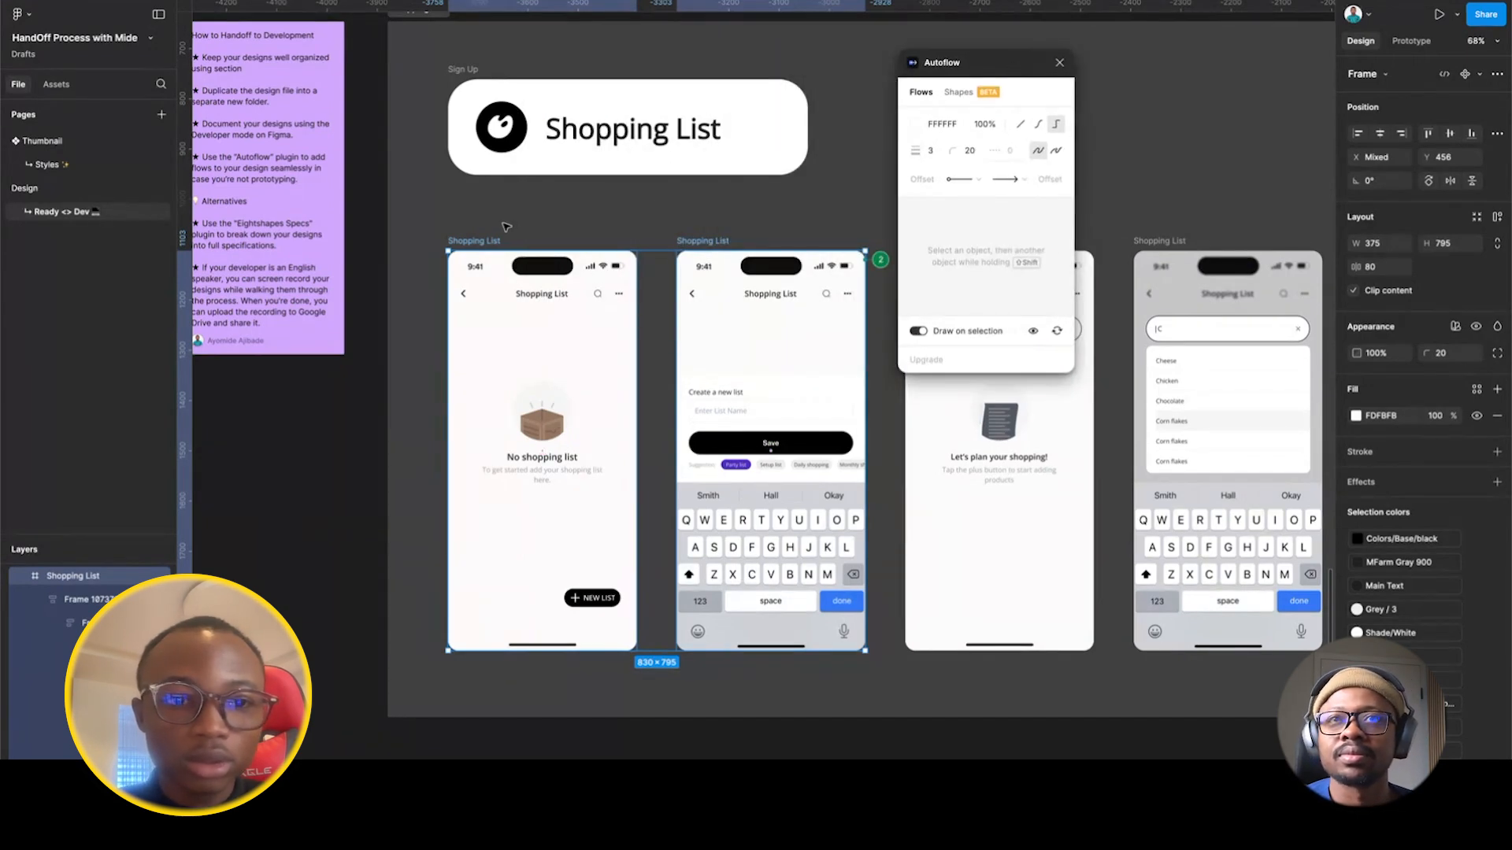
Draw a flow arrow from the No shopping list frame to the Create a new list frame.
left_click(508, 226)
left_click(491, 242)
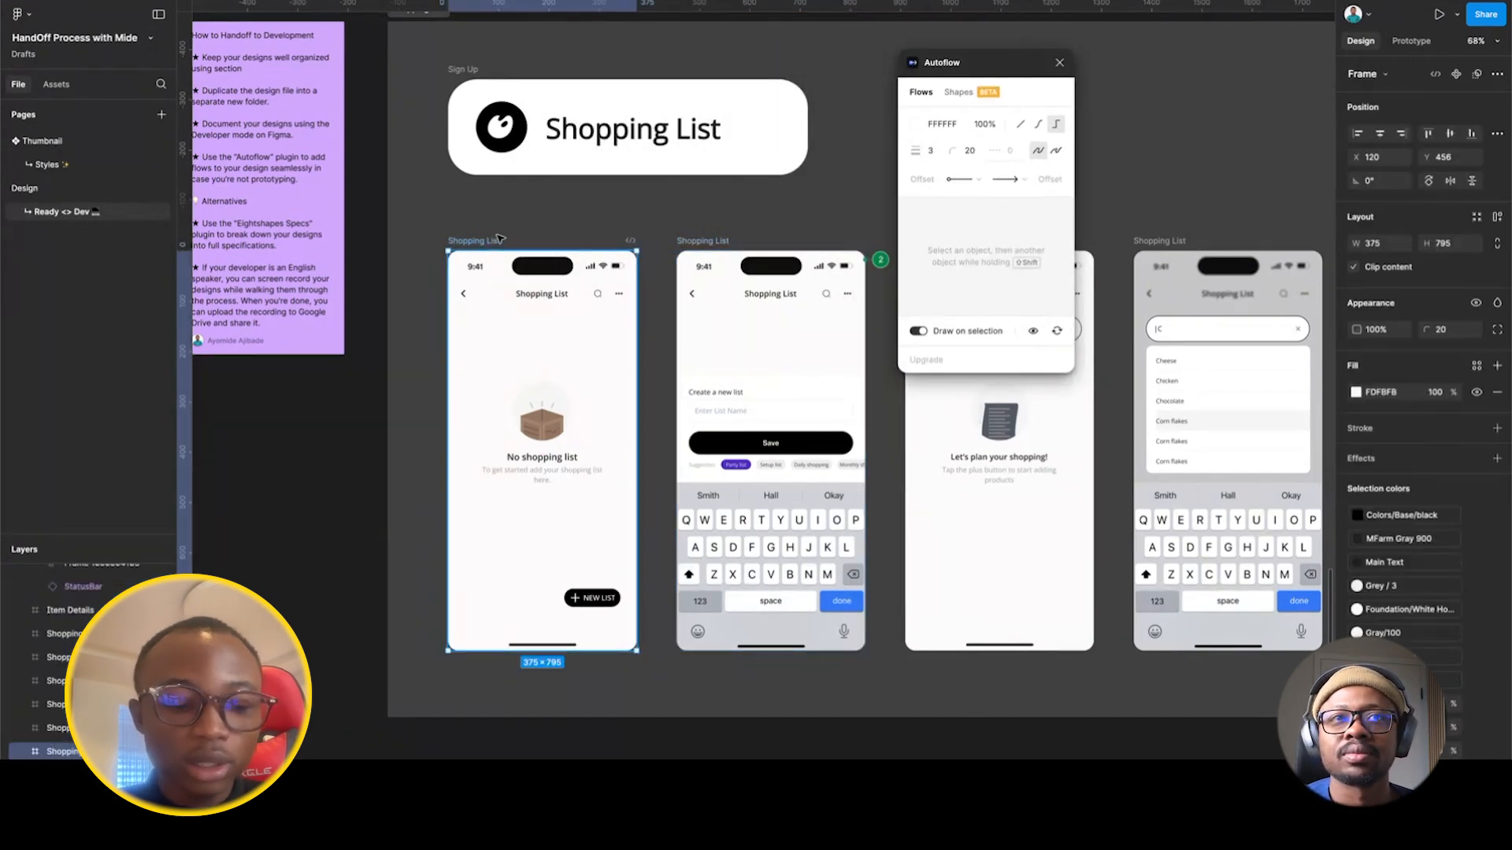
left_click(695, 243, "shift")
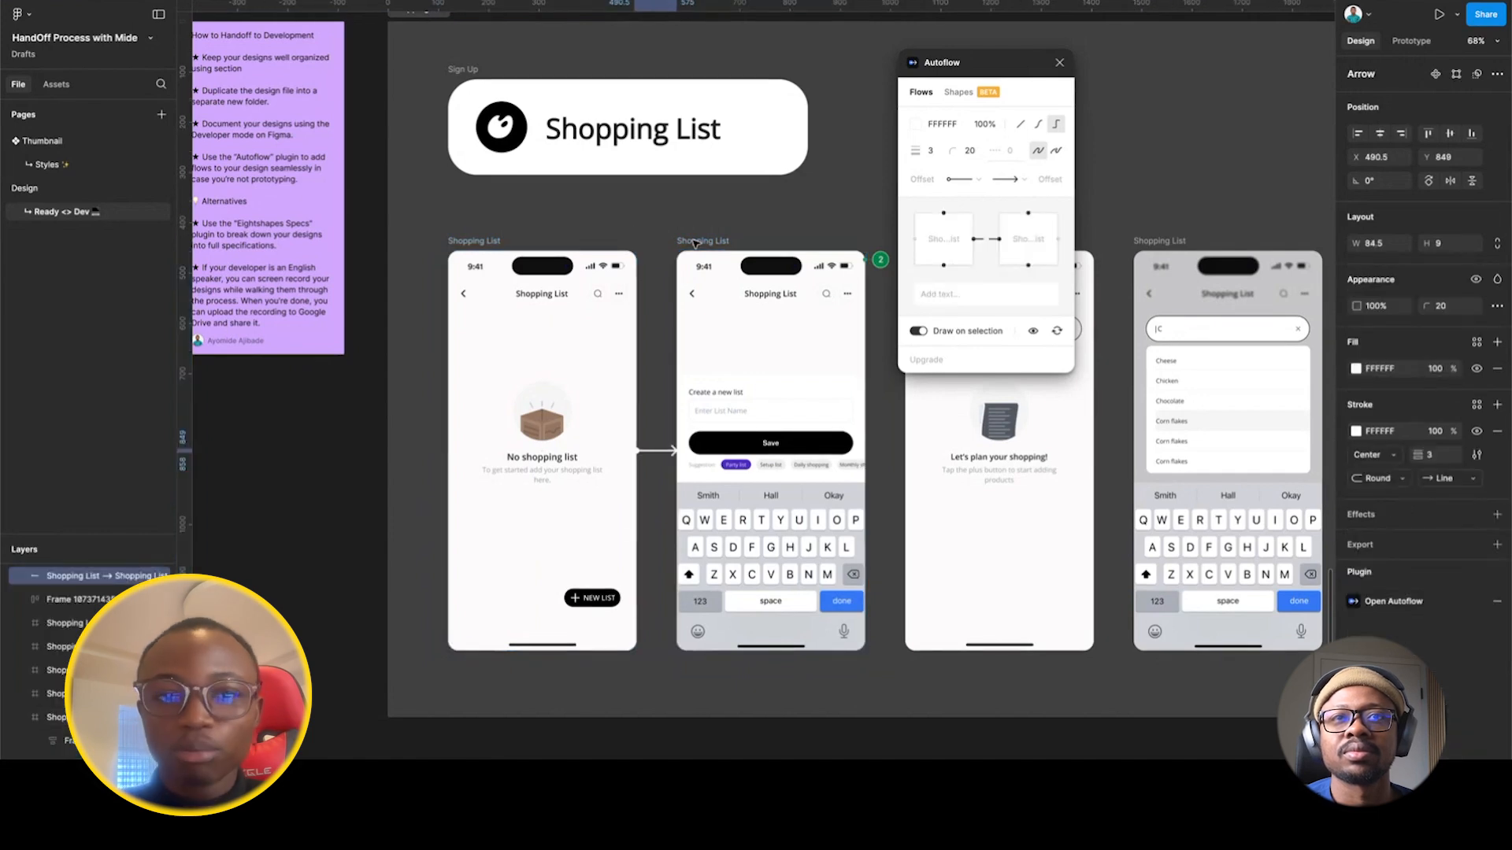
Draw a flow arrow from the Create a new list frame to the Ceremony List frame.
scroll(695, 243, "right", 3)
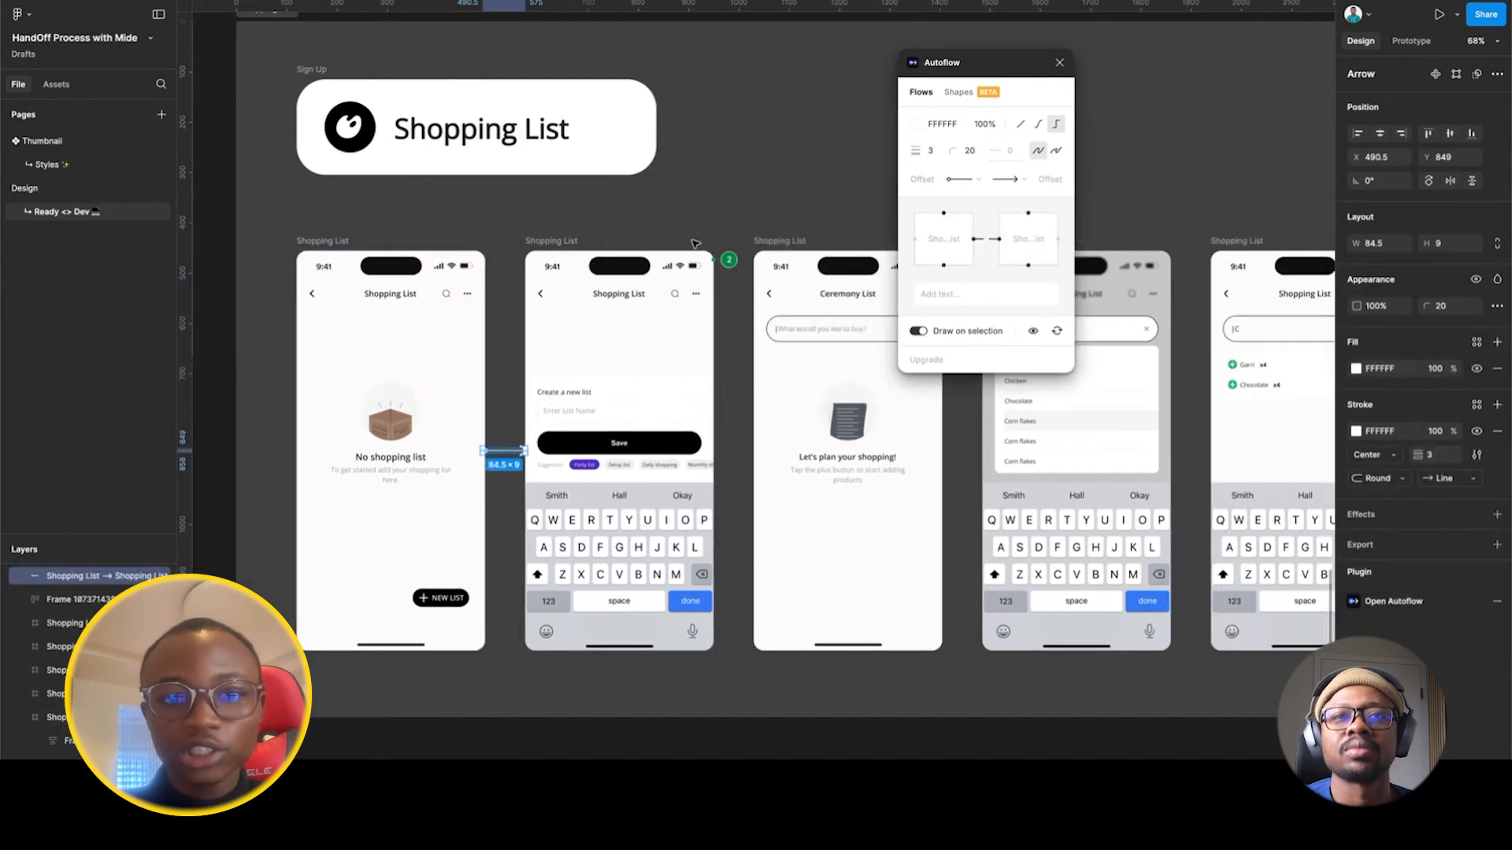
left_click(555, 240)
scroll(556, 240, "right", 2)
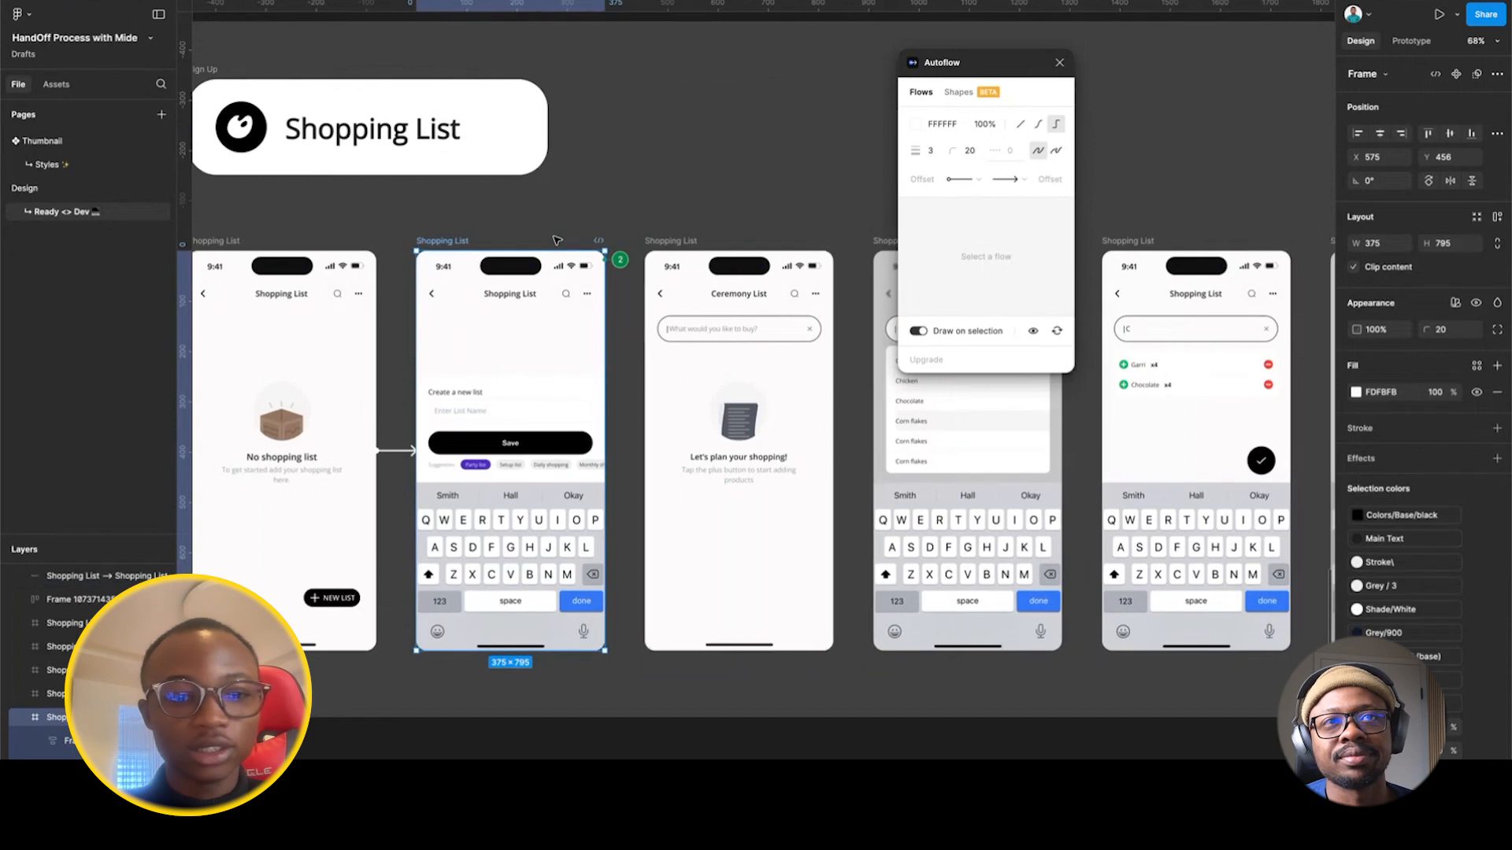
left_click(664, 242, "shift")
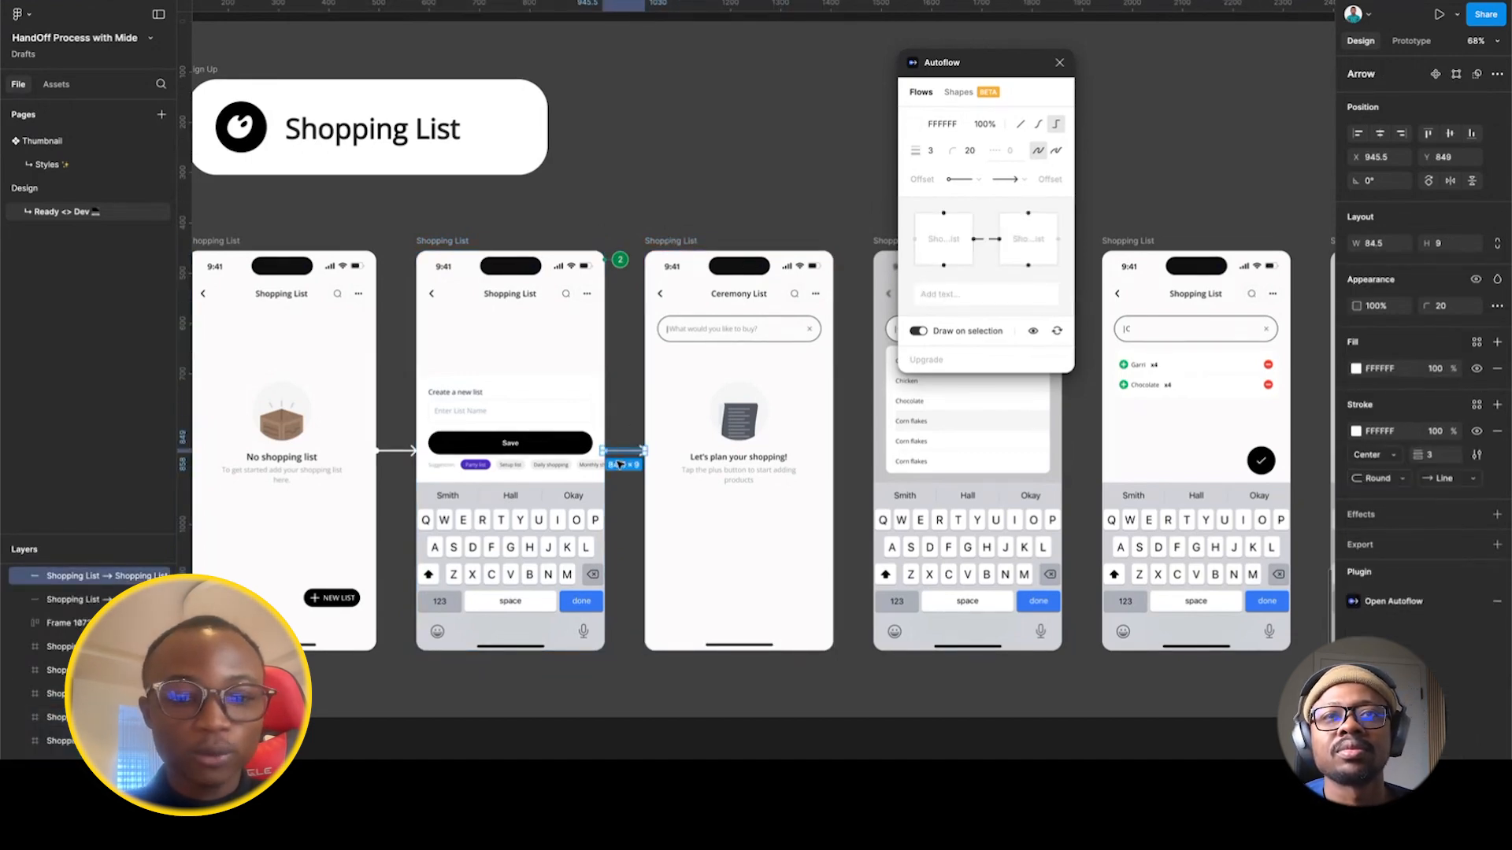
Label the arrow leading to the Ceremony List frame "Shopping flow" and close Autoflow.
scroll(621, 464, "up", 8)
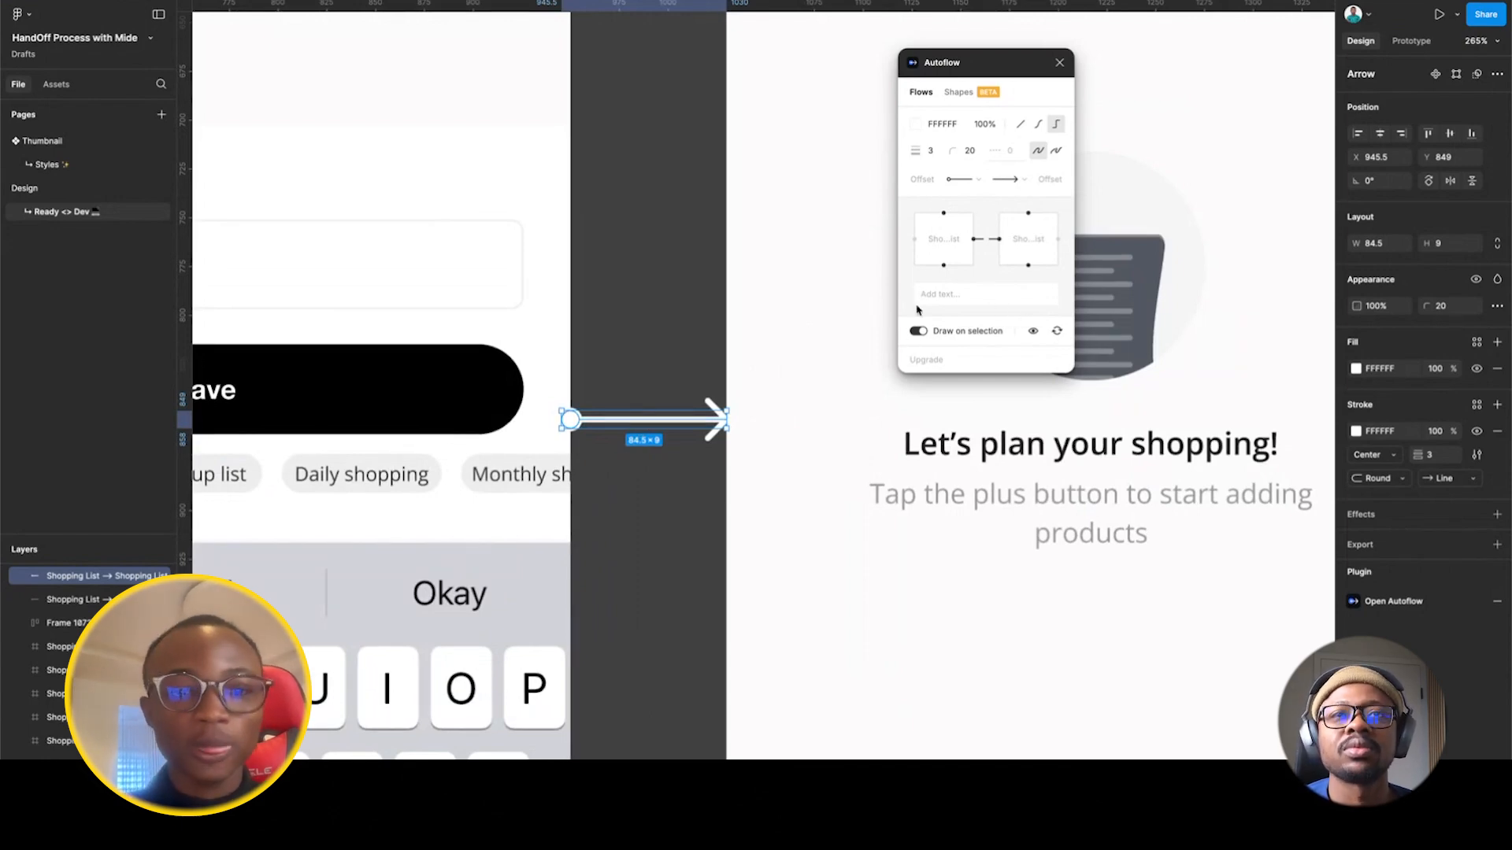
left_click(972, 302)
type("Th")
key("BackSpace")
key("BackSpace")
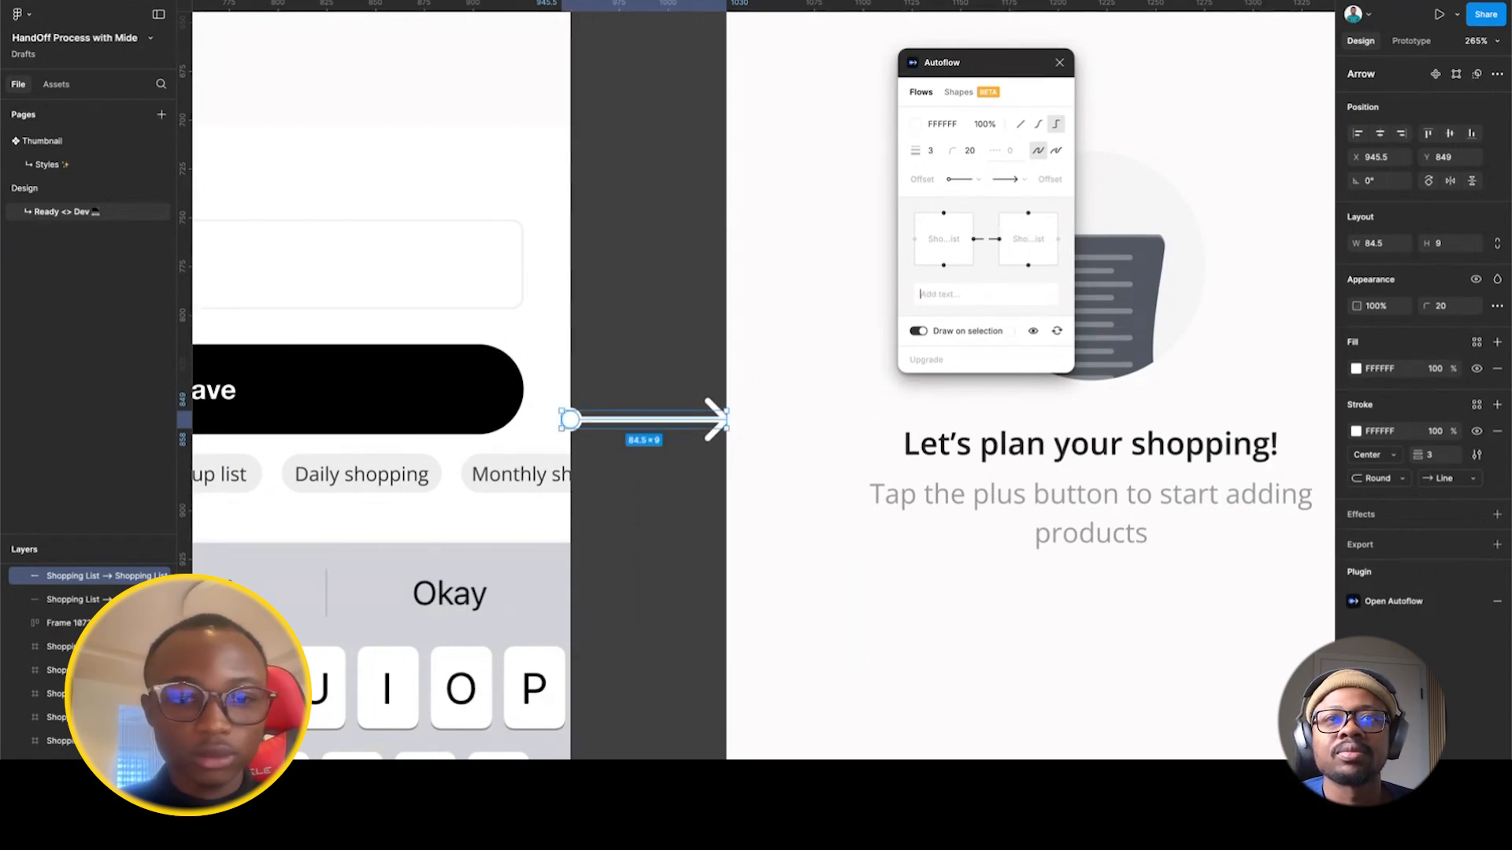
type("Shoppng")
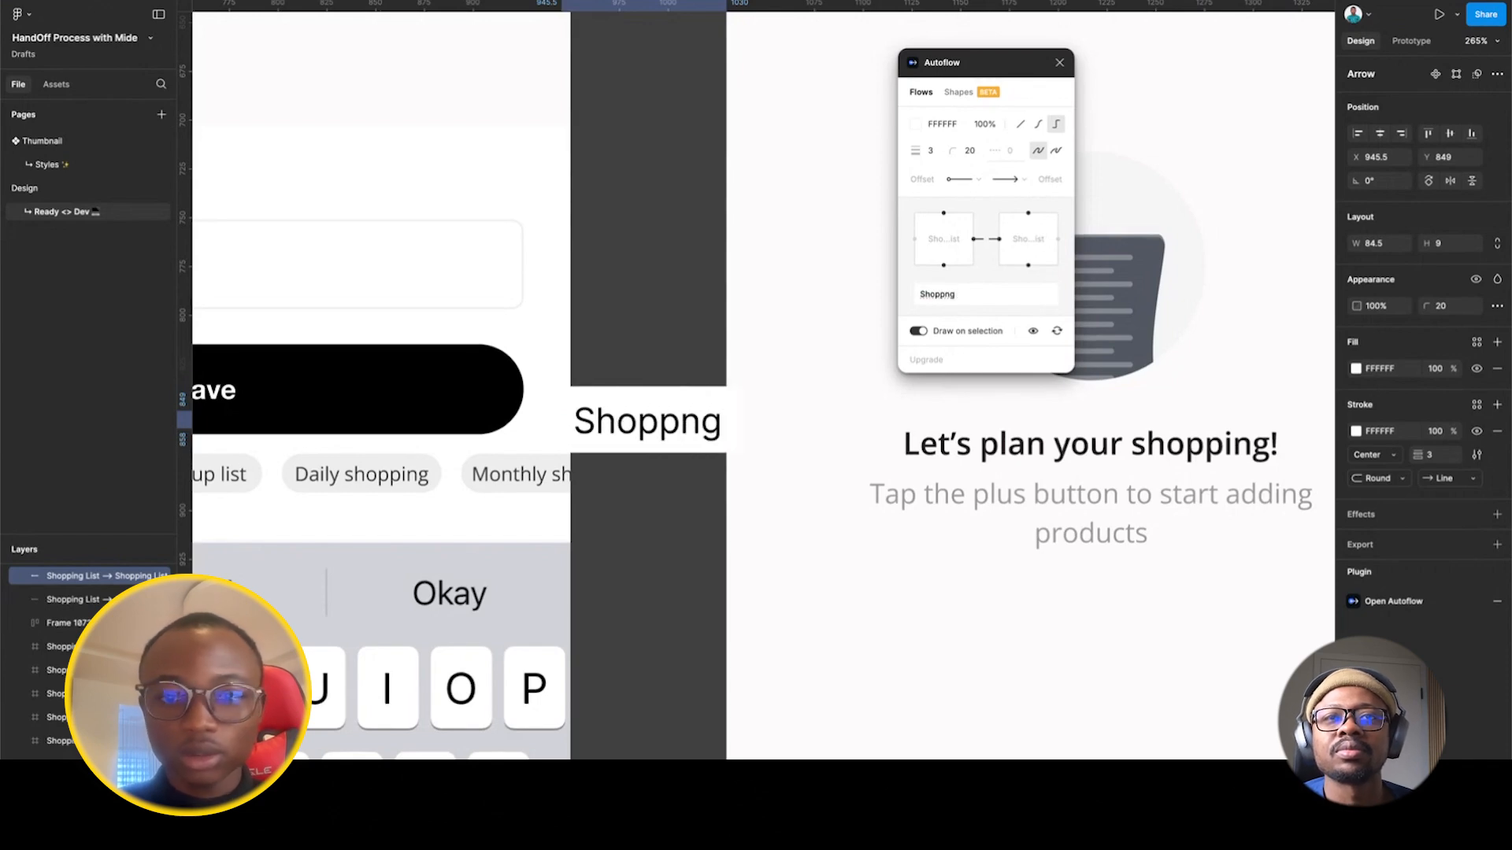
key("BackSpace")
key("BackSpace")
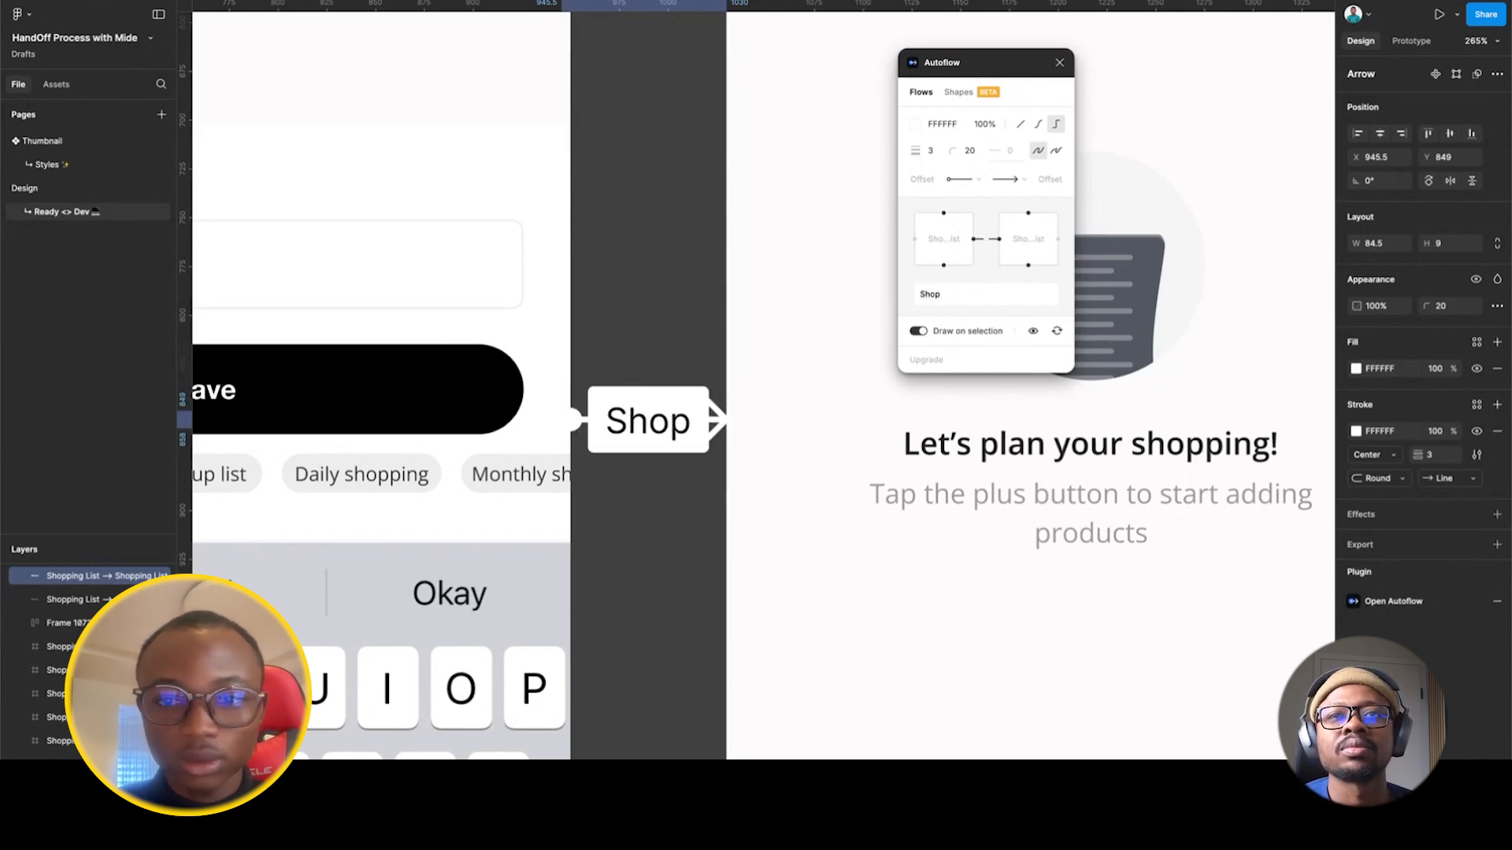
type("ping ")
type("floe")
key("BackSpace")
type("w")
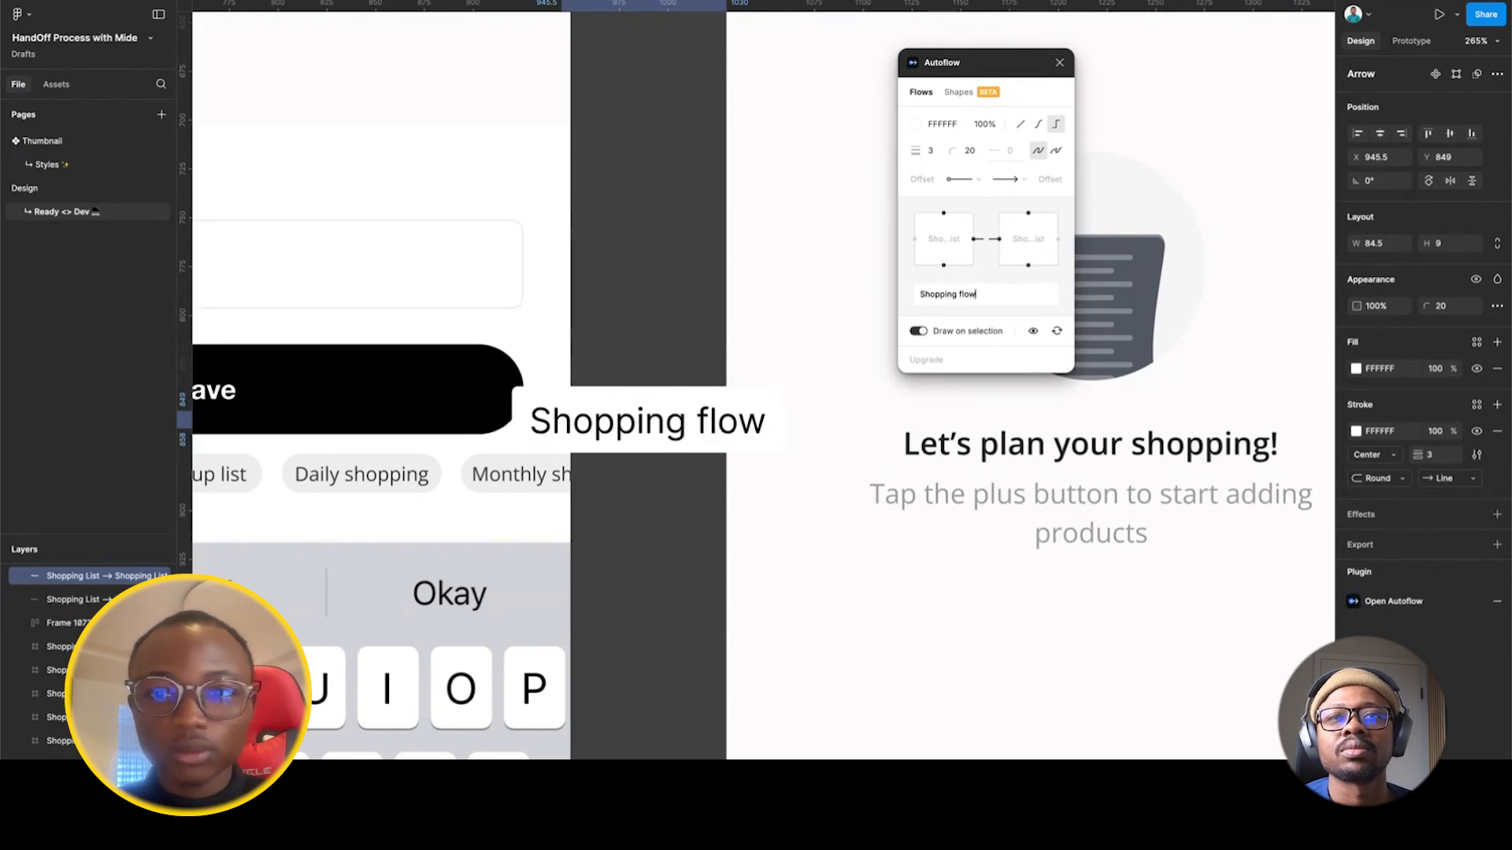
left_click(1059, 62)
scroll(772, 328, "down", 5)
left_click(709, 270)
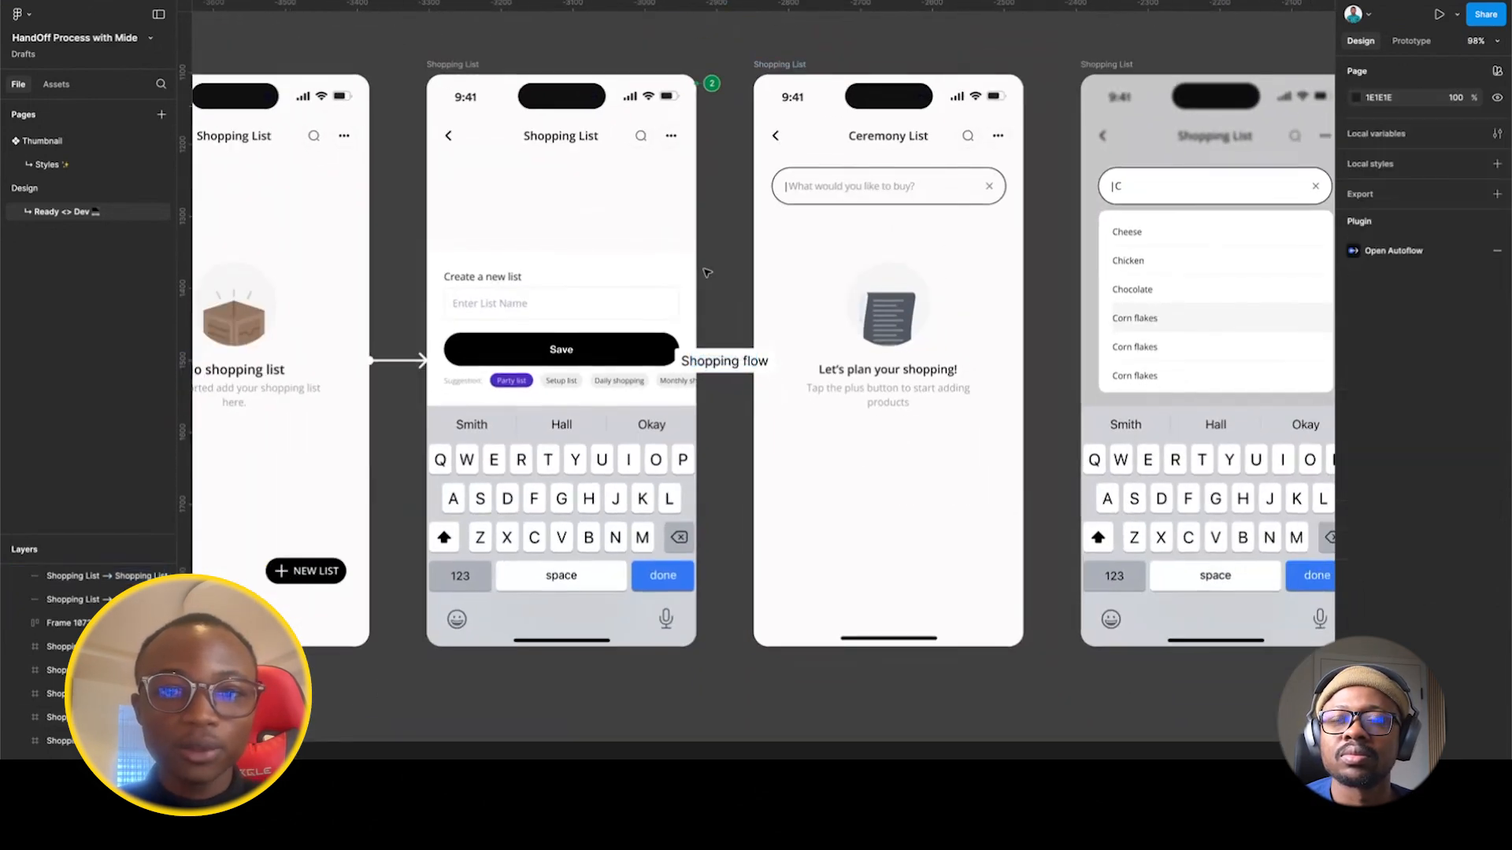
Try to move the Ceremony List frame to X 1140, farther from the Create a new list frame.
scroll(707, 270, "down", 4)
left_click(756, 162)
scroll(763, 164, "up", 2)
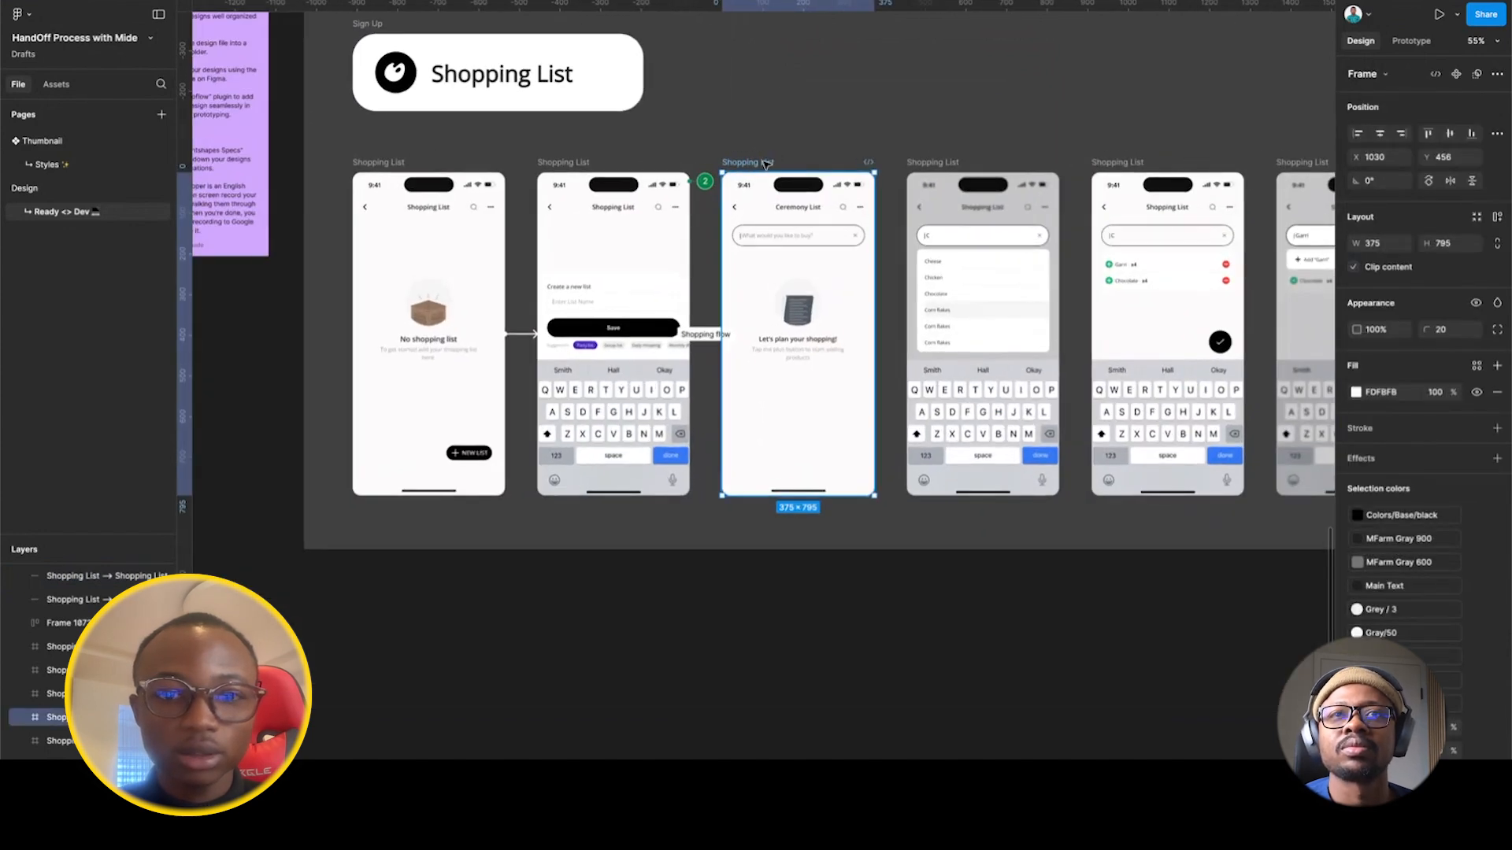
mouse_move(783, 163)
left_mouse_down()
mouse_move(811, 165)
mouse_move(766, 163)
left_mouse_up()
scroll(709, 315, "up", 2)
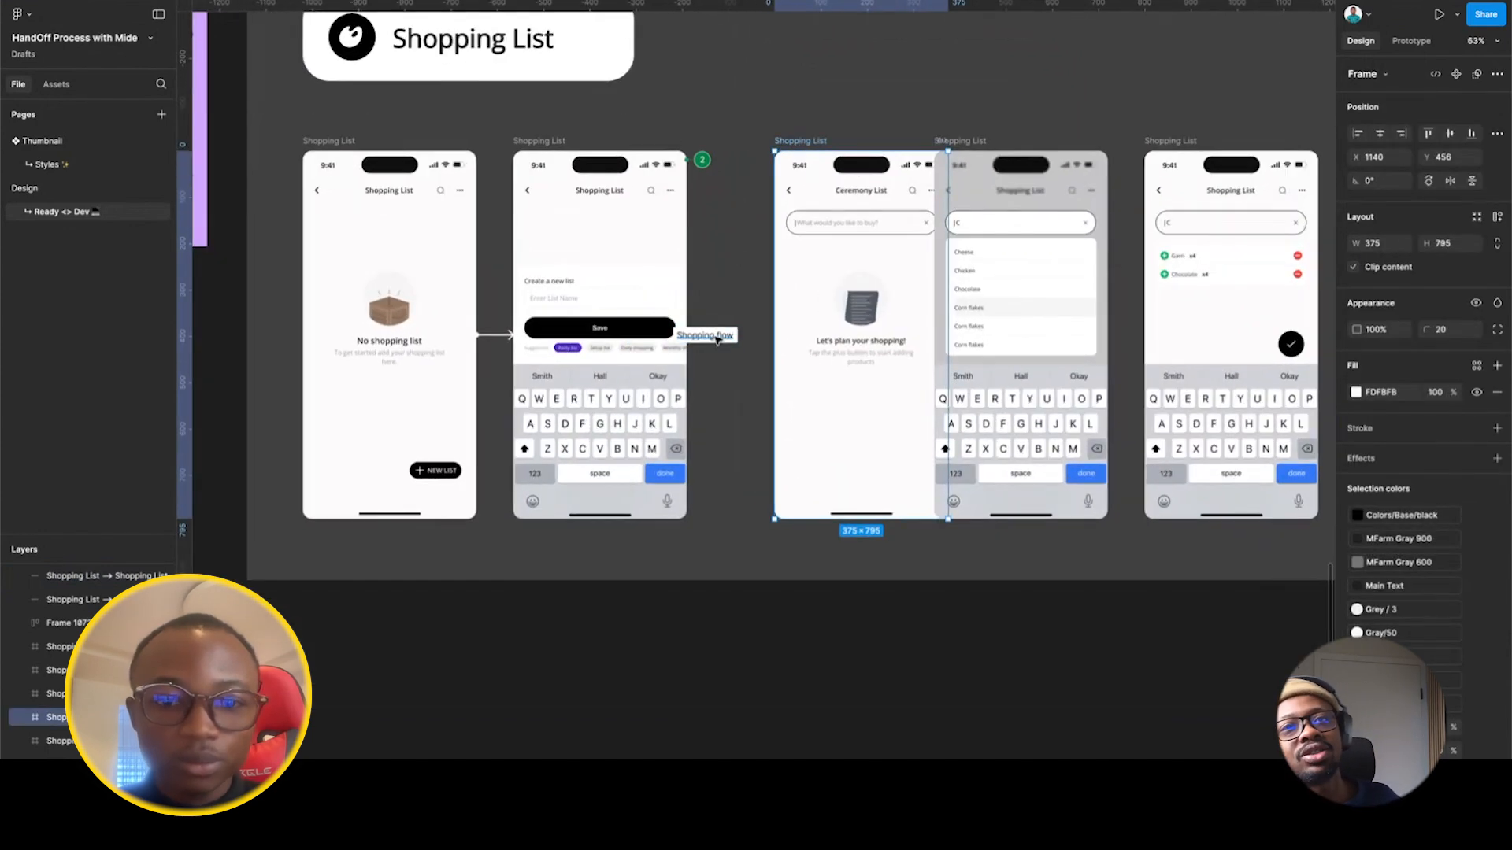
left_click(716, 167)
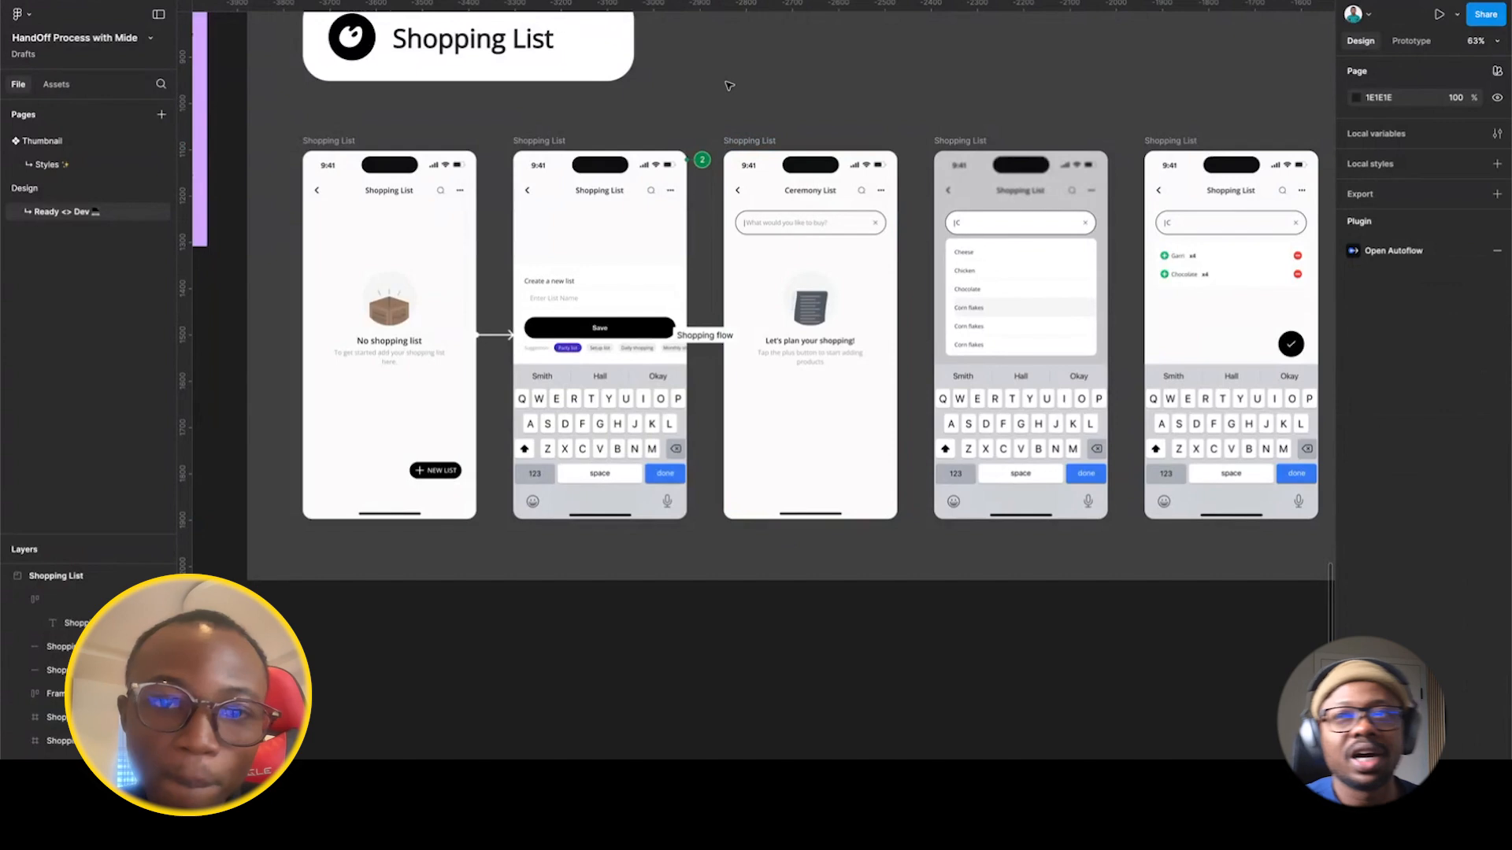
key("shift+2")
scroll(730, 212, "up", 3)
scroll(732, 214, "up", 4)
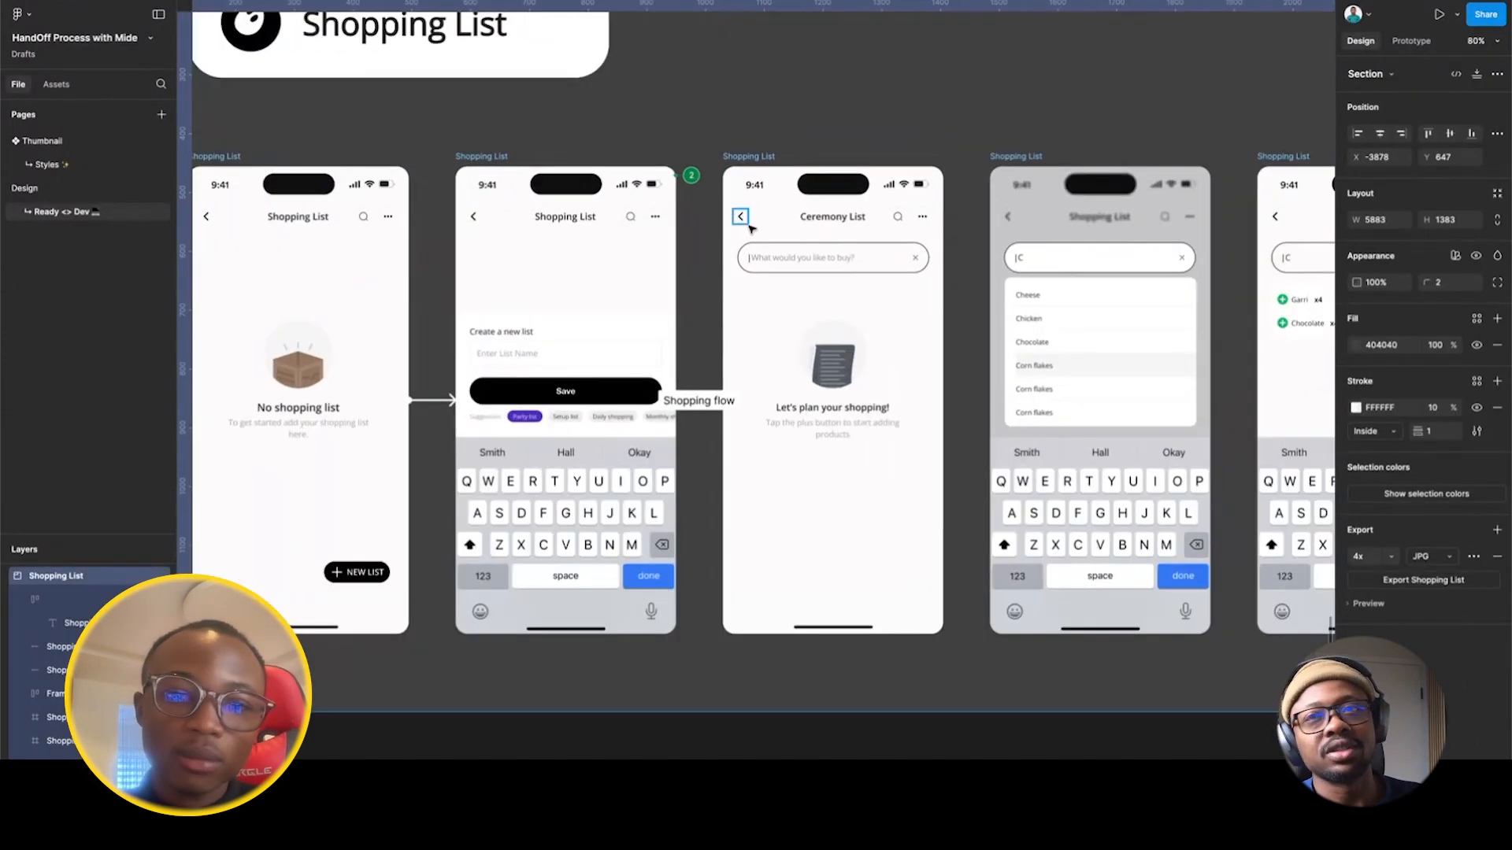
scroll(744, 222, "down", 2)
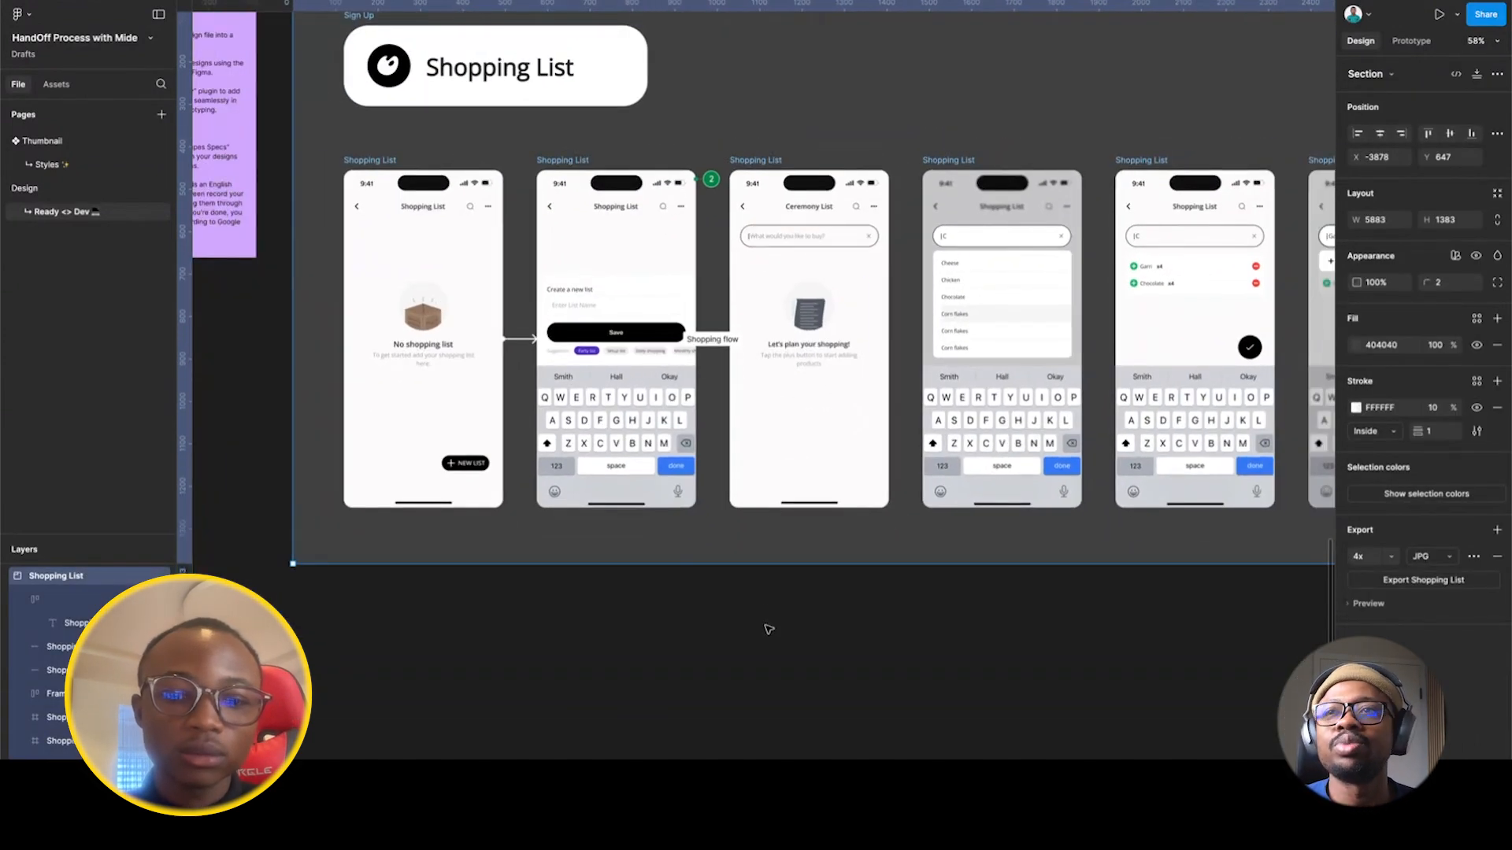
left_click(769, 699)
scroll(771, 654, "down", 2)
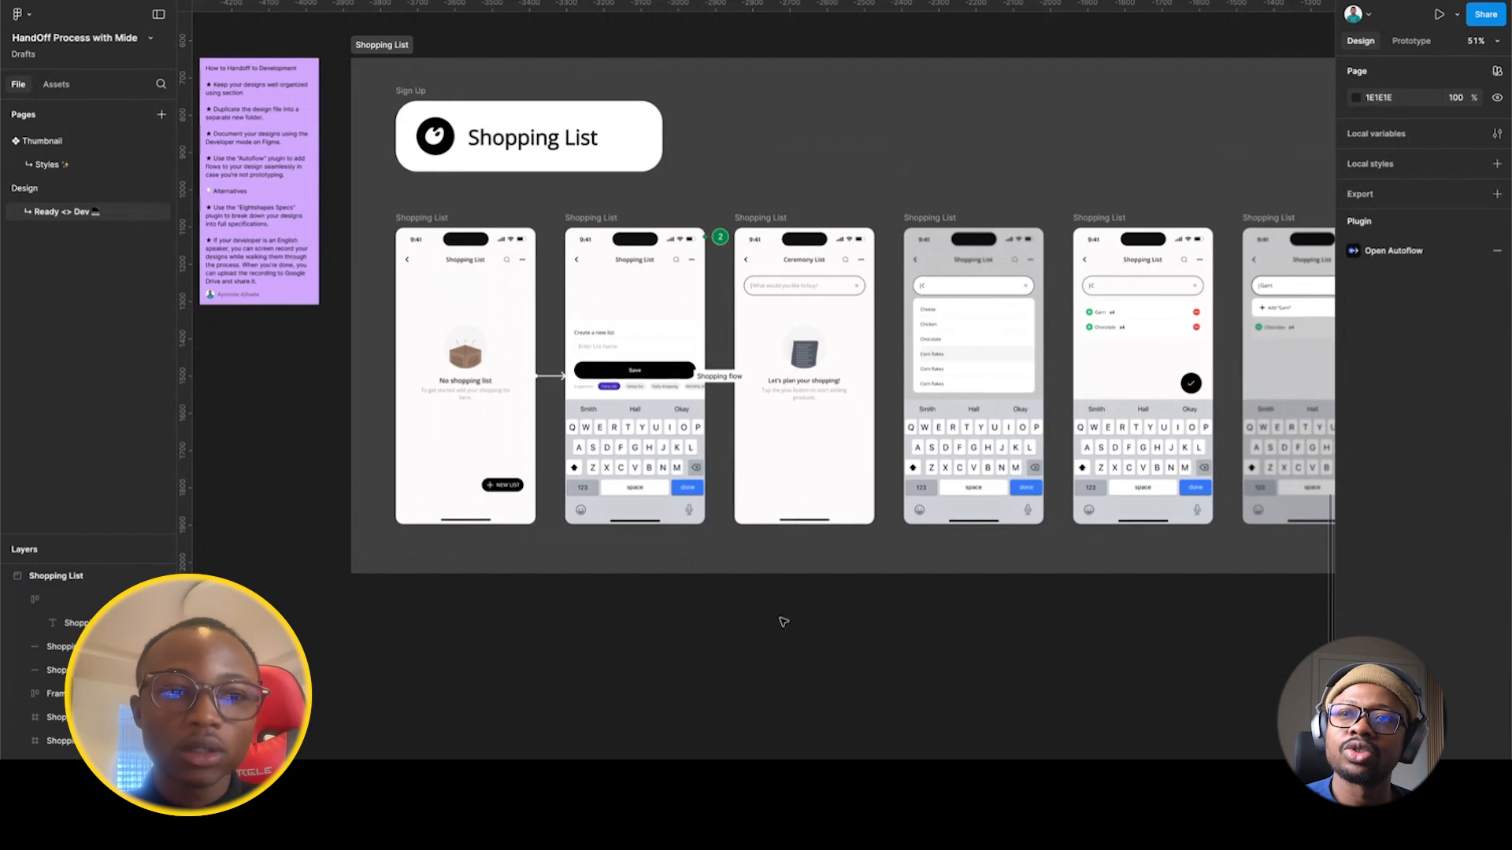
Examine the How to Handoff to Development note beside the Shopping List section, including its alternatives.
scroll(783, 622, "down", 3)
scroll(783, 622, "up", 2)
scroll(789, 585, "down", 1)
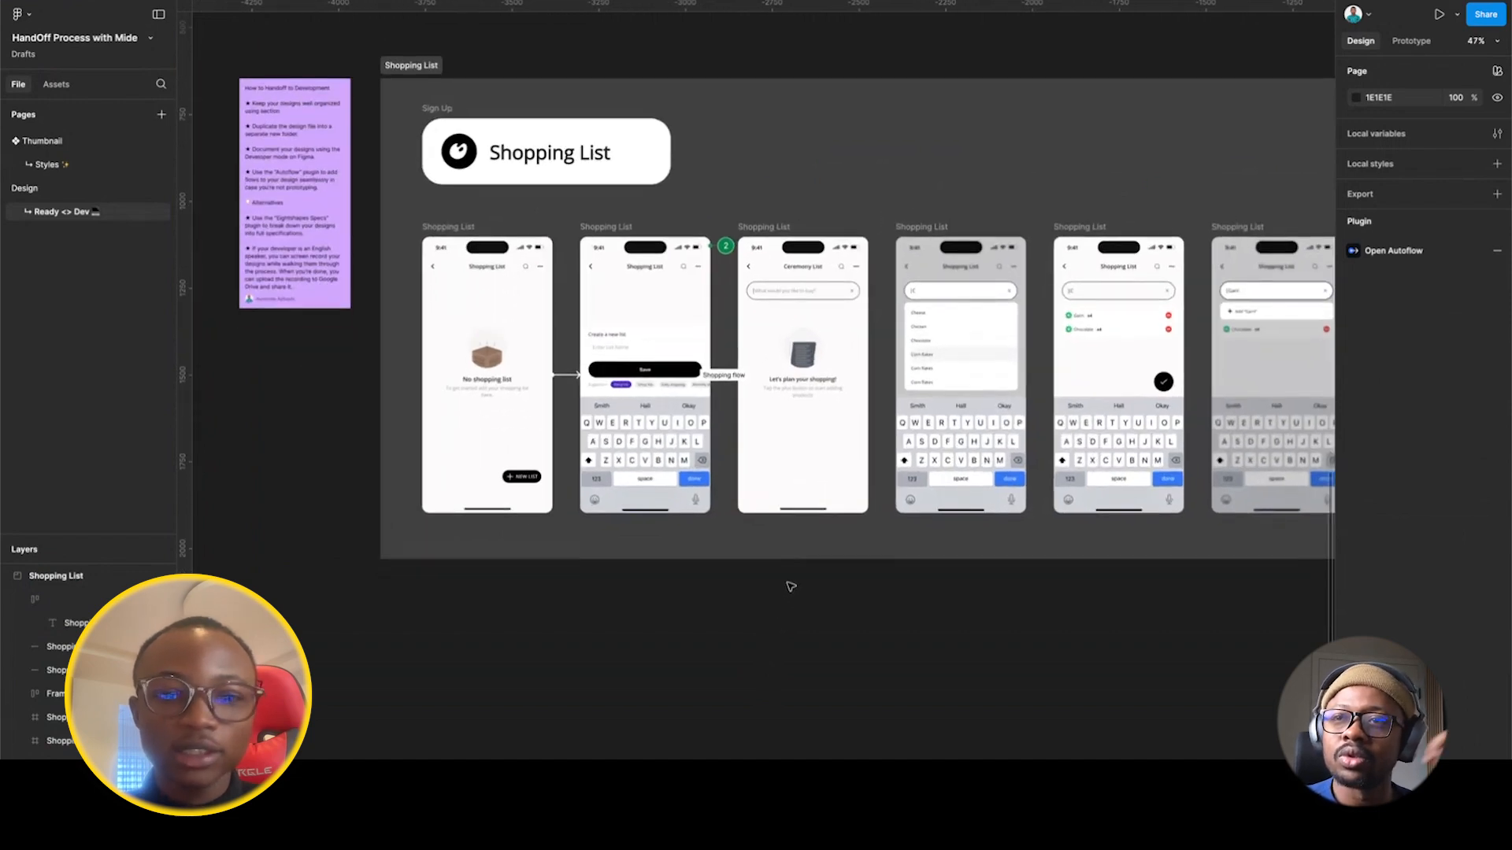
scroll(790, 585, "left", 2)
scroll(520, 223, "up", 5)
scroll(464, 173, "up", 2)
scroll(458, 168, "up", 2)
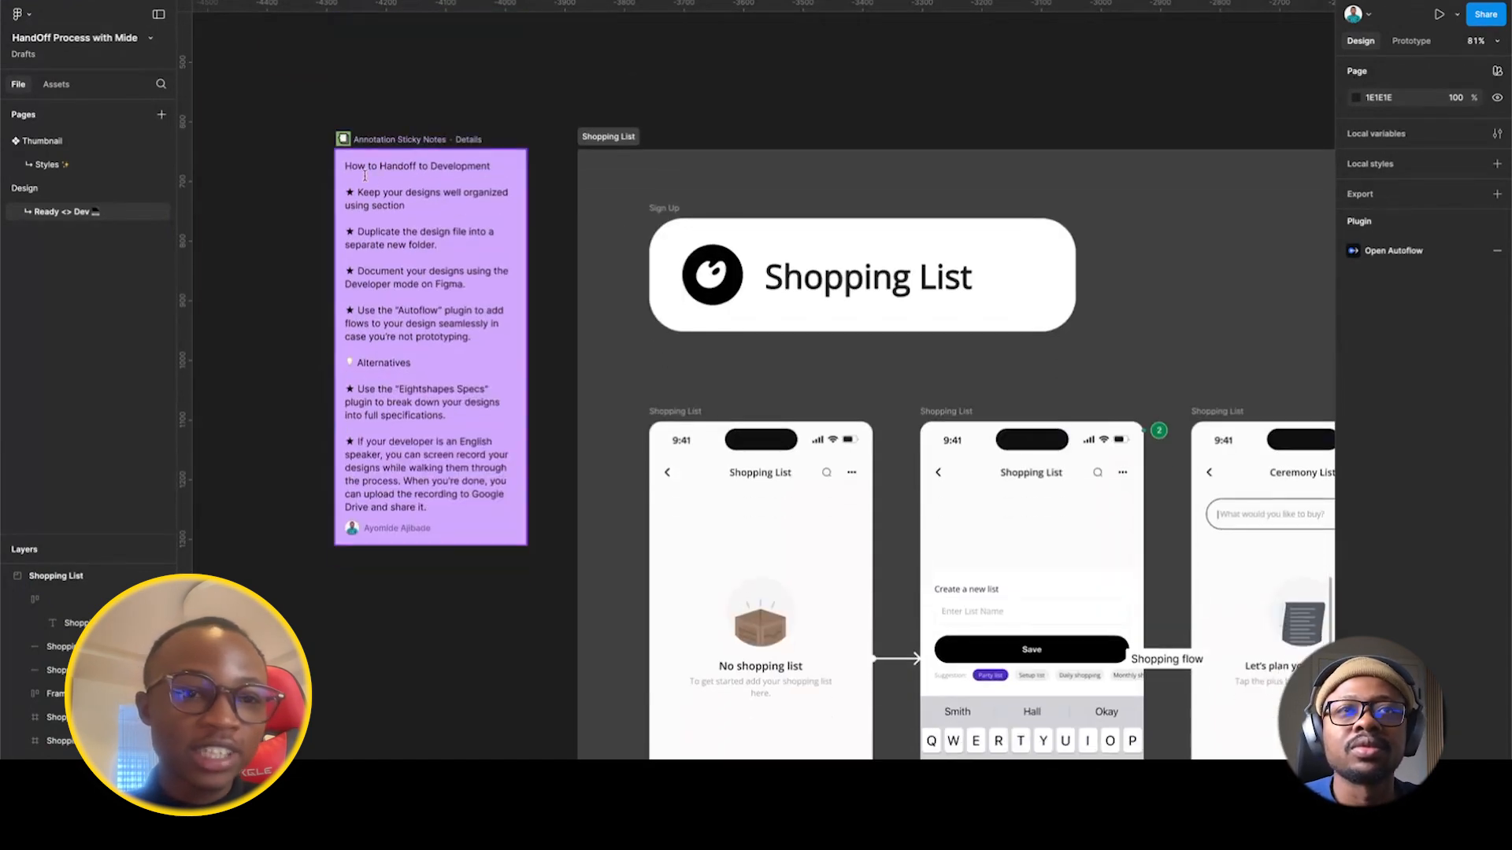
scroll(367, 143, "up", 2)
scroll(496, 170, "up", 2)
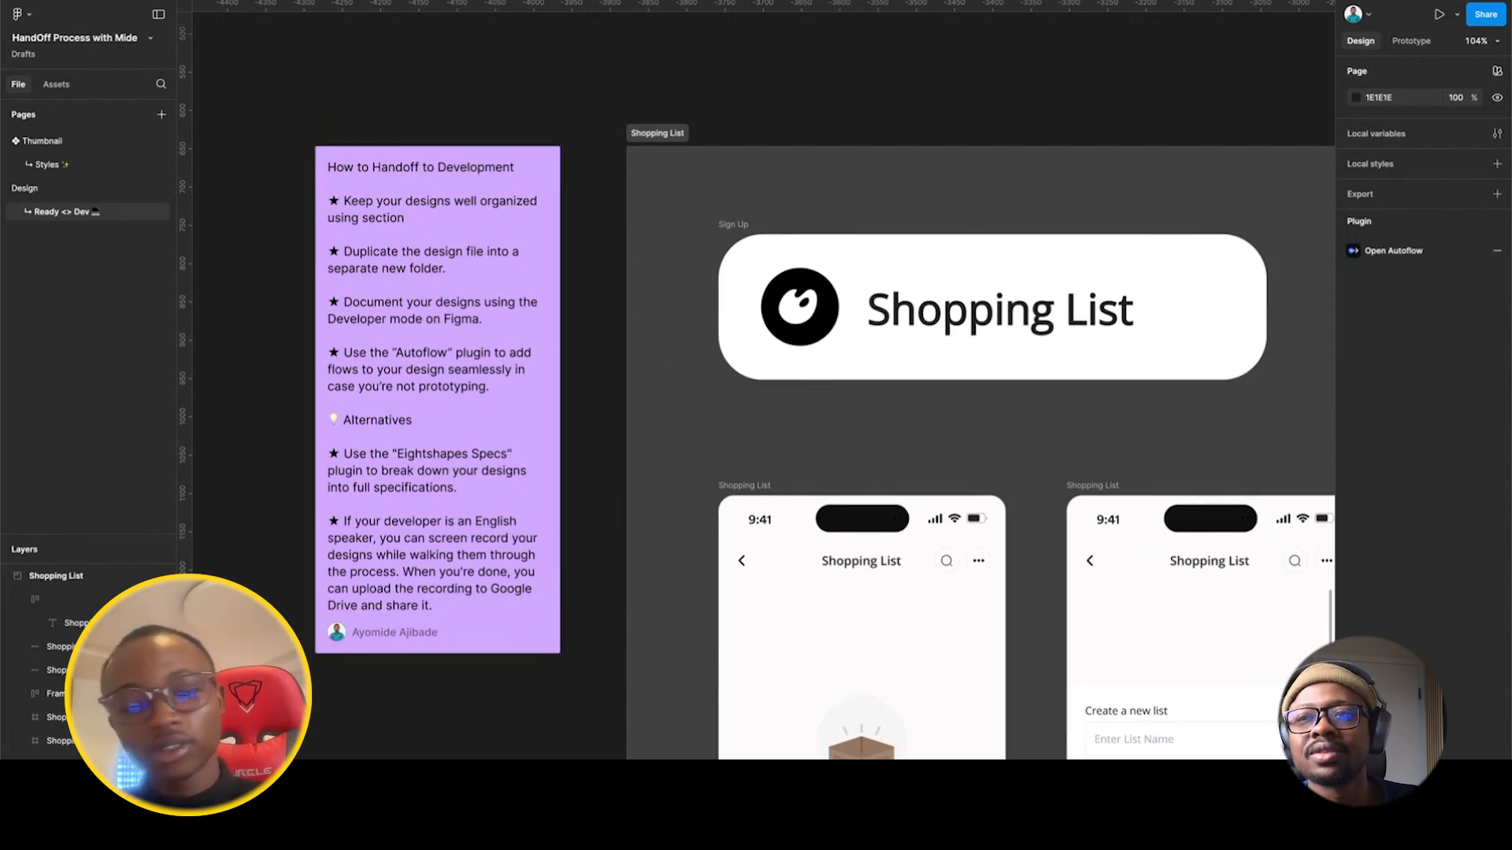
Insert an Annotation Sticky Notes widget in the Shopping List section.
key("ctrl+k")
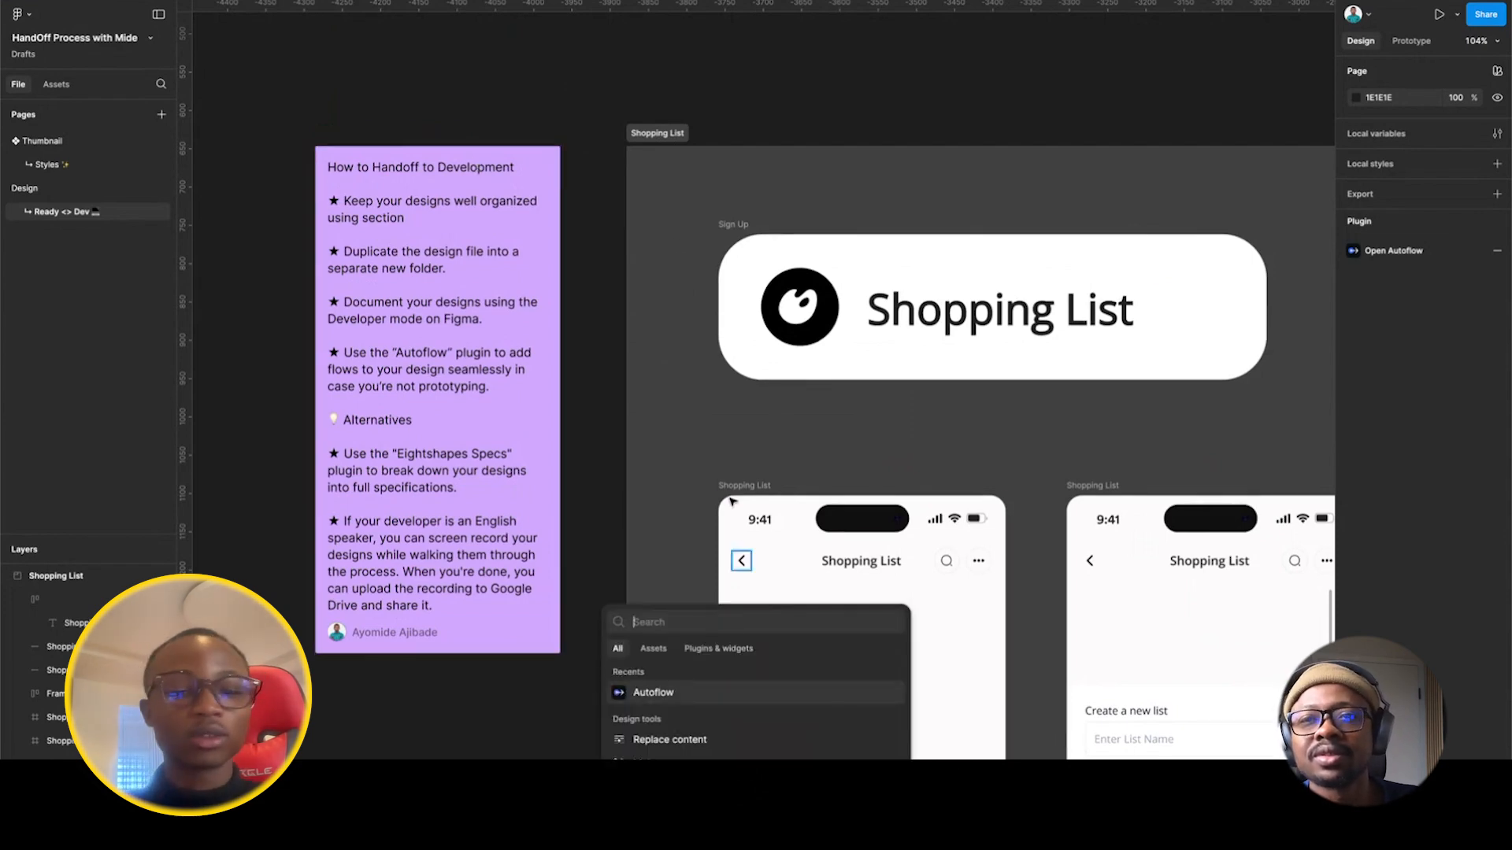
left_click(718, 649)
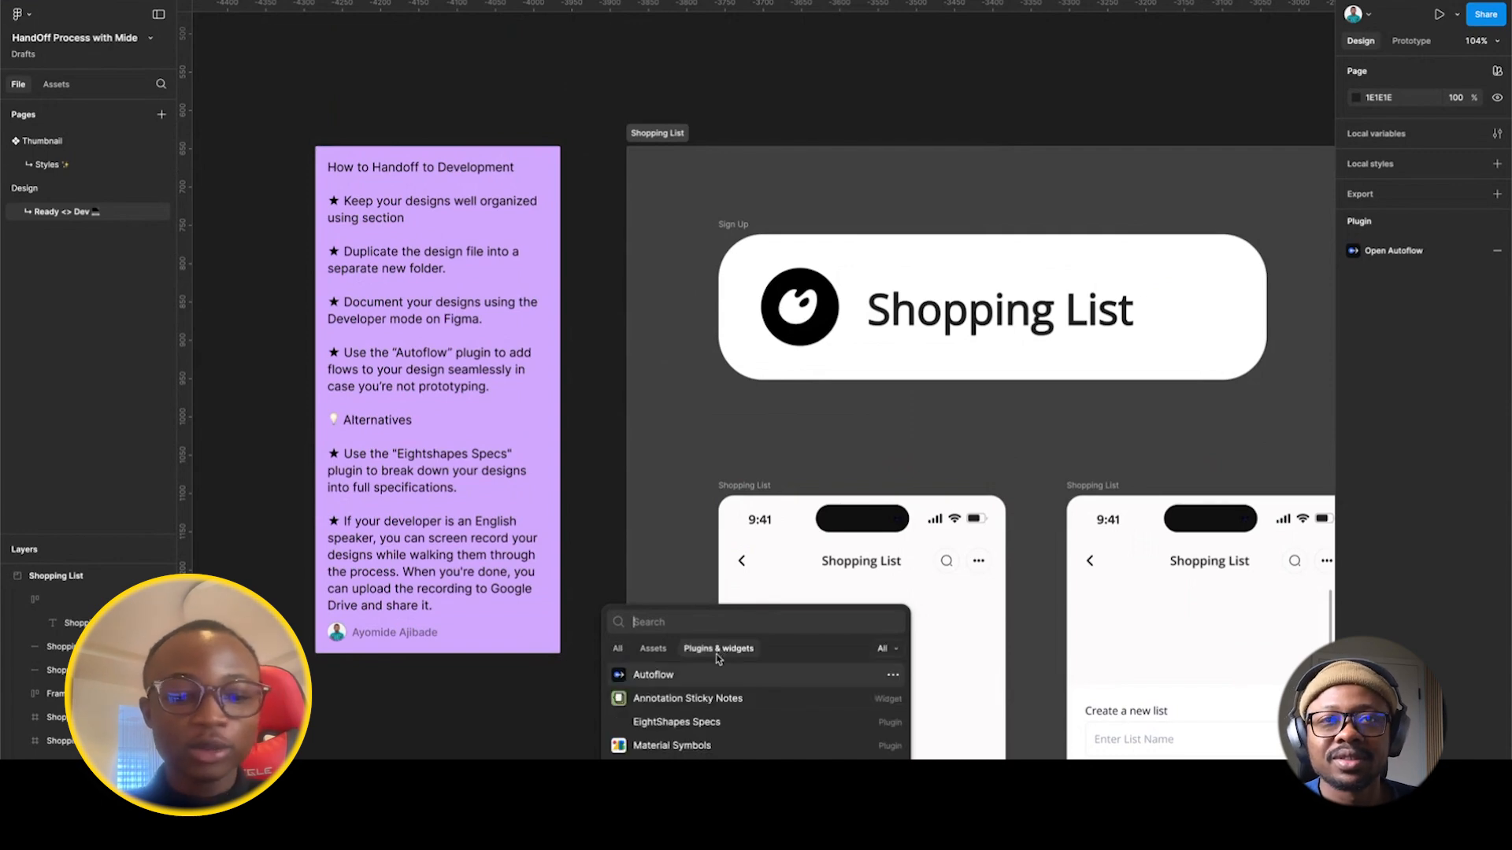
left_click(712, 698)
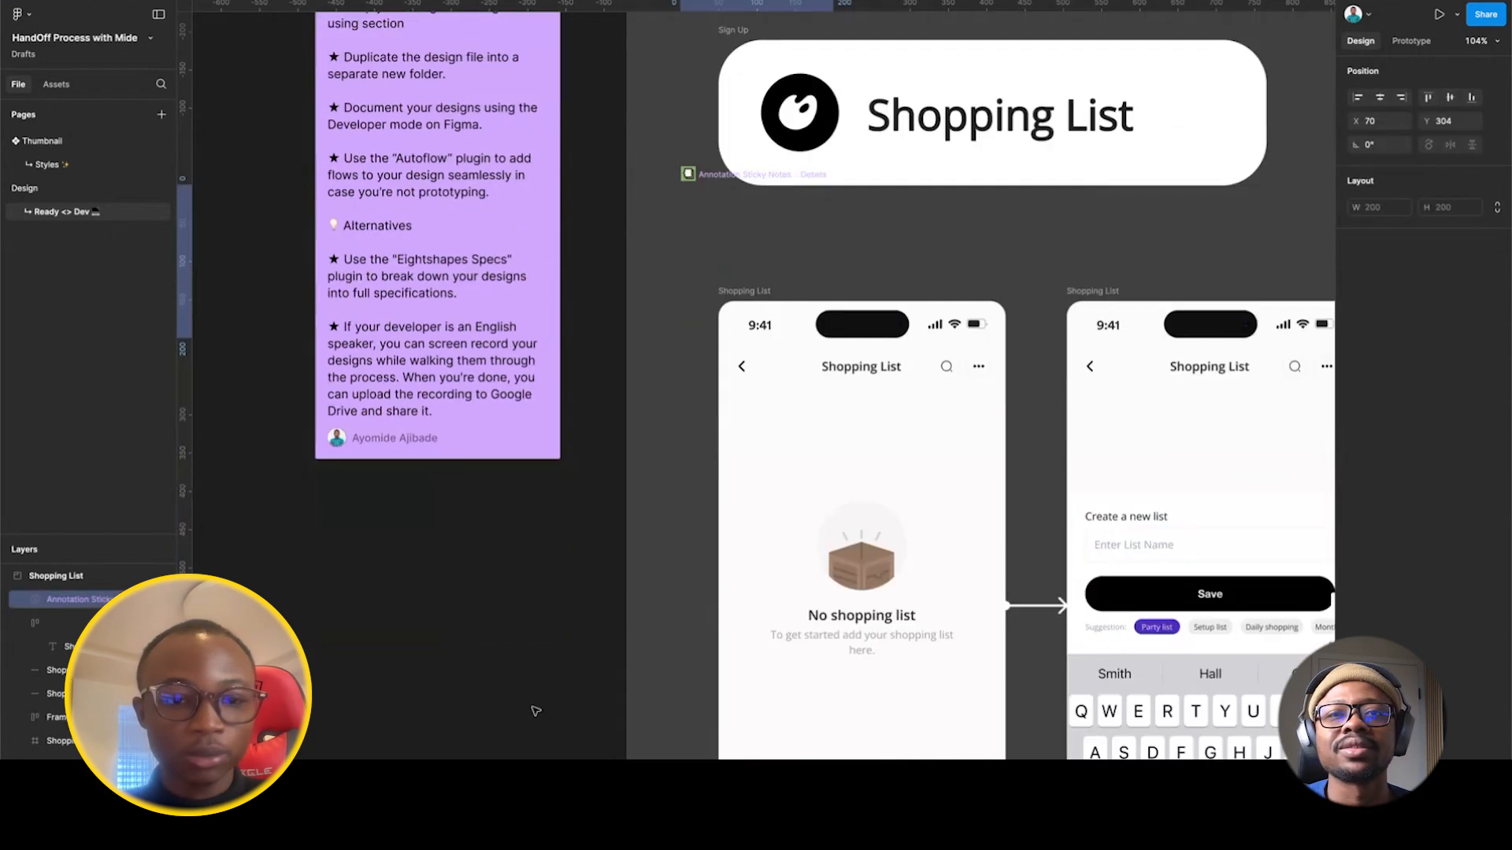
scroll(541, 519, "down", 5)
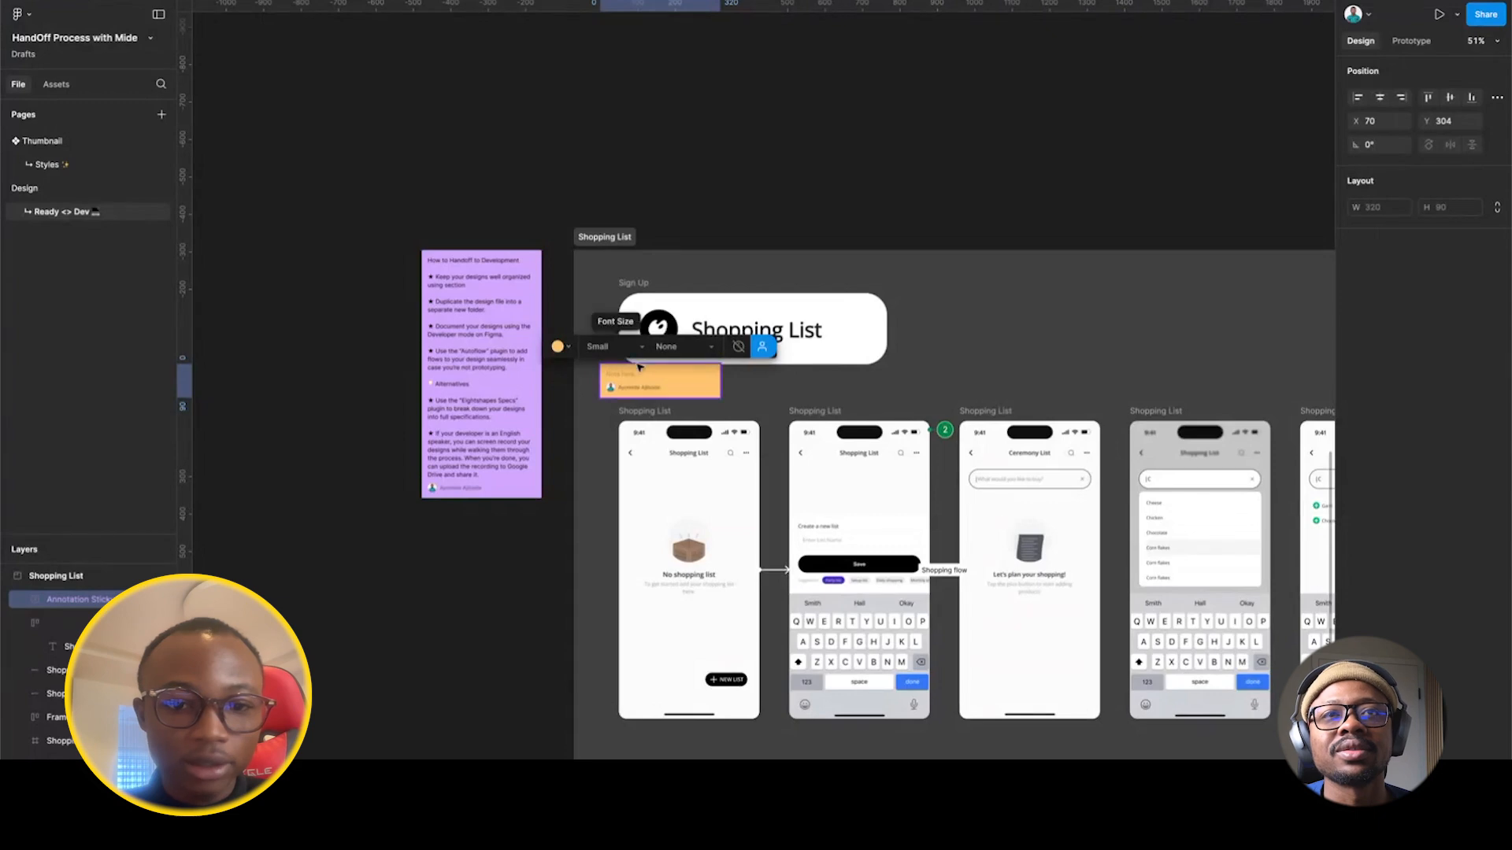
Look through the new sticky note's font size and colour options and write "Please ensure this consistency!" as its text.
left_click(699, 342)
left_click(702, 200)
left_click(559, 346)
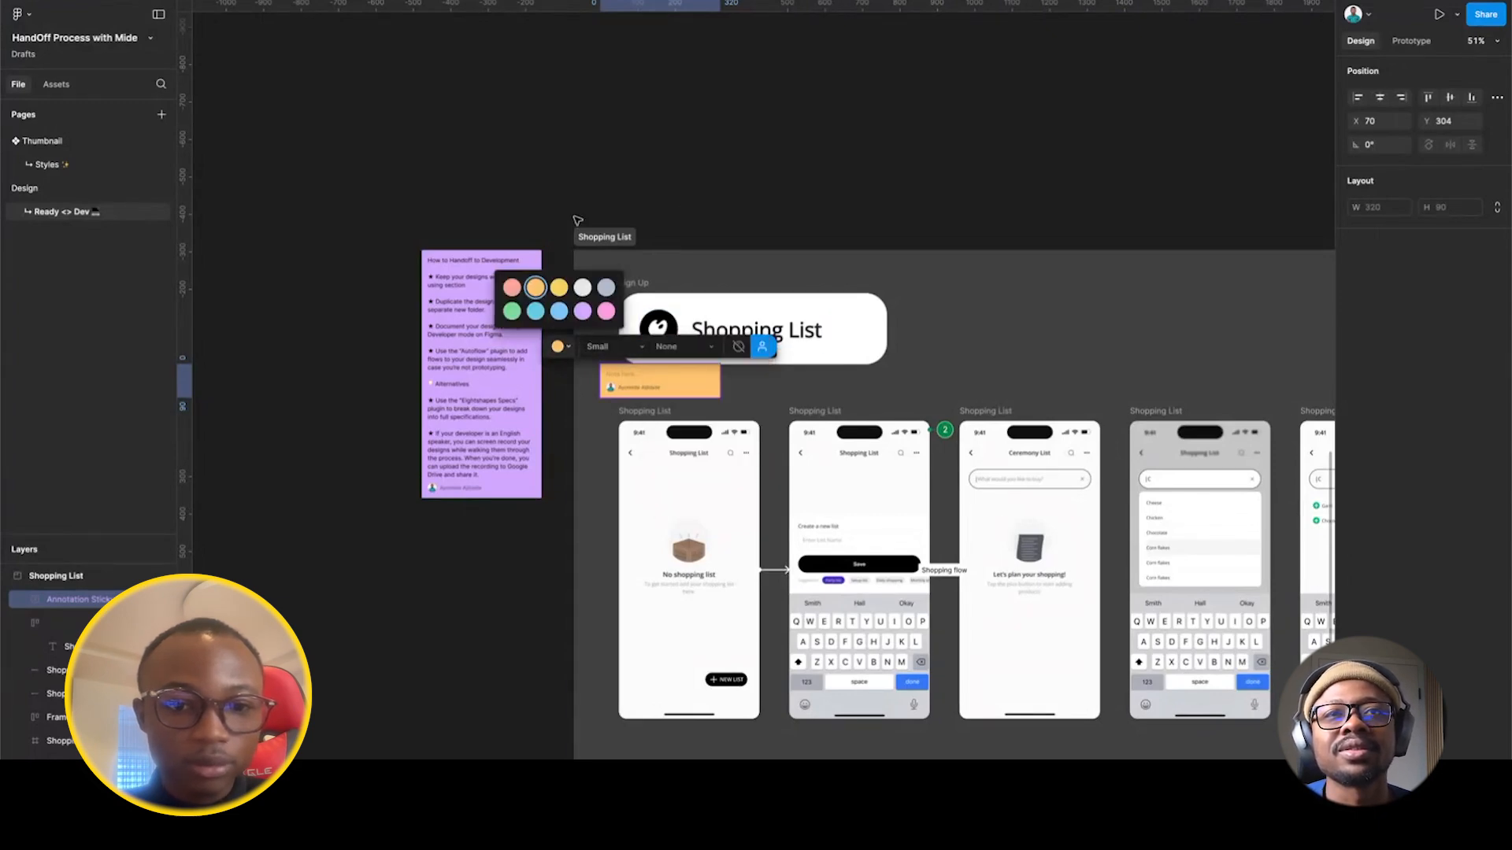
left_click(641, 373)
scroll(641, 374, "up", 5)
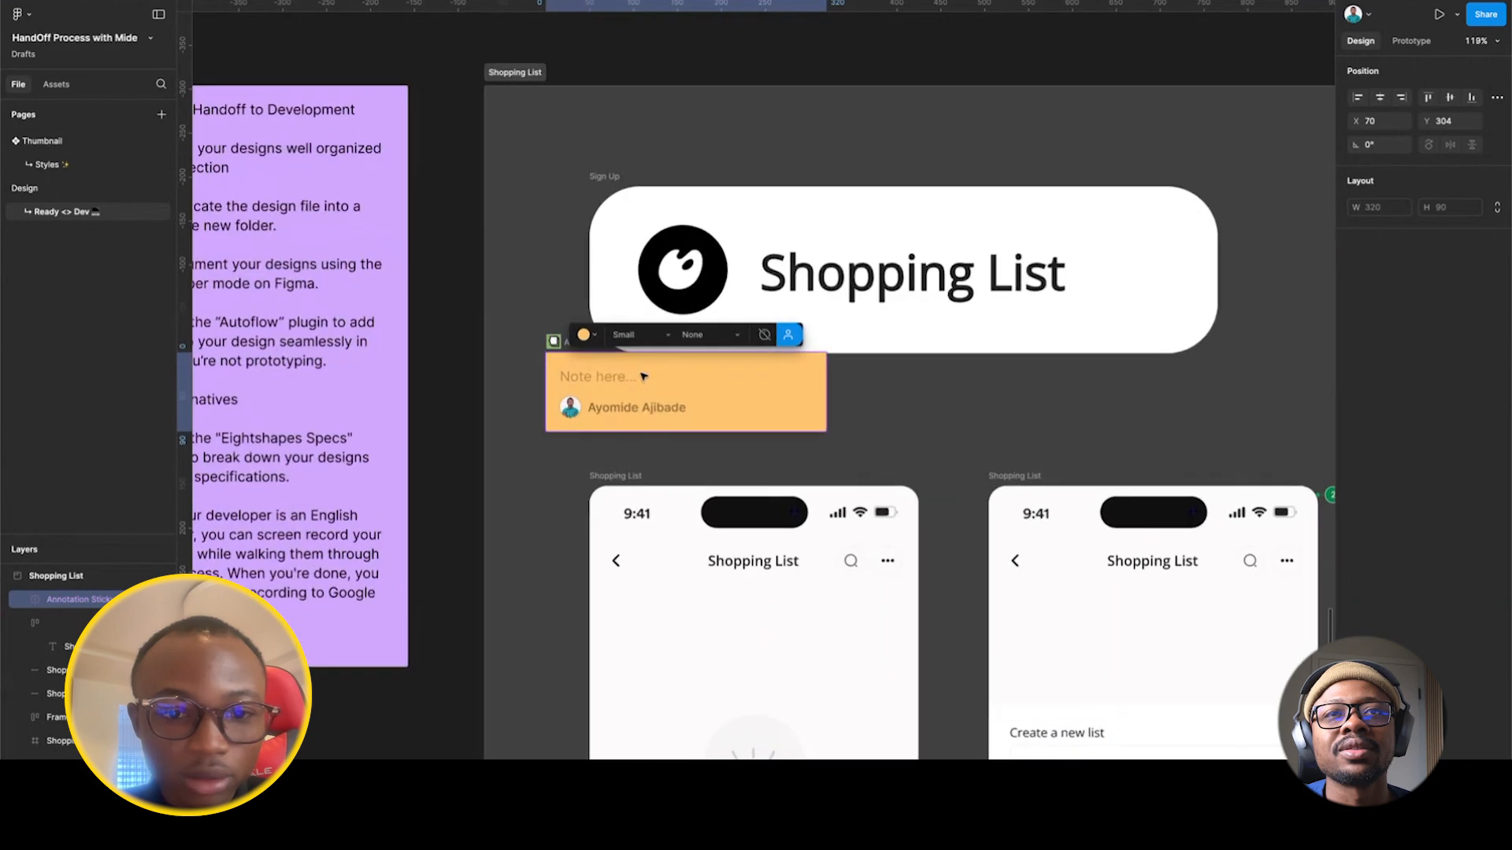
double_click(605, 377)
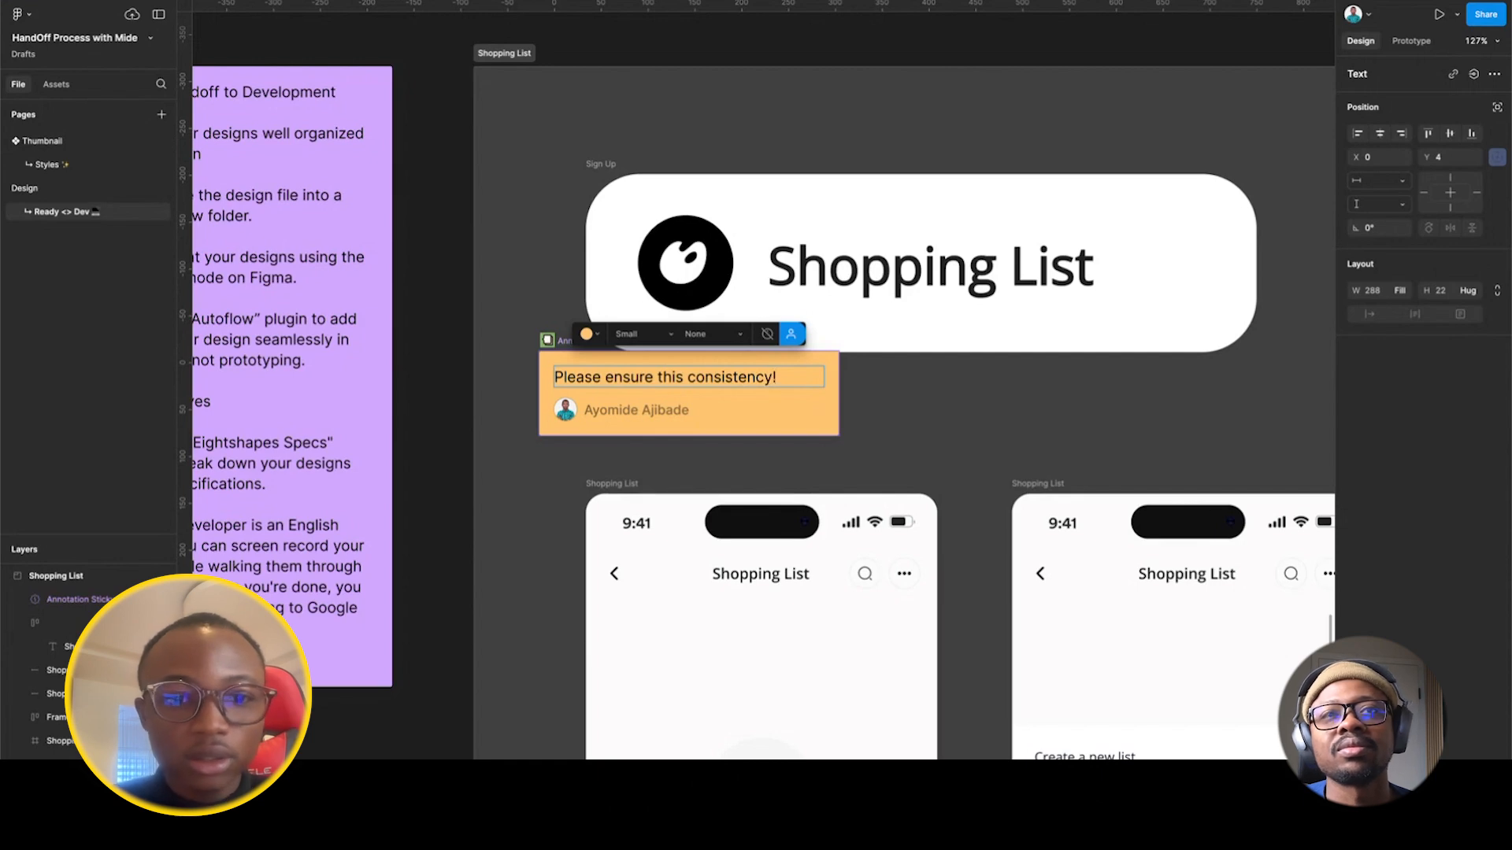
Change the "Please ensure this consistency!" note's colour to green.
left_click(587, 335)
left_click(591, 300)
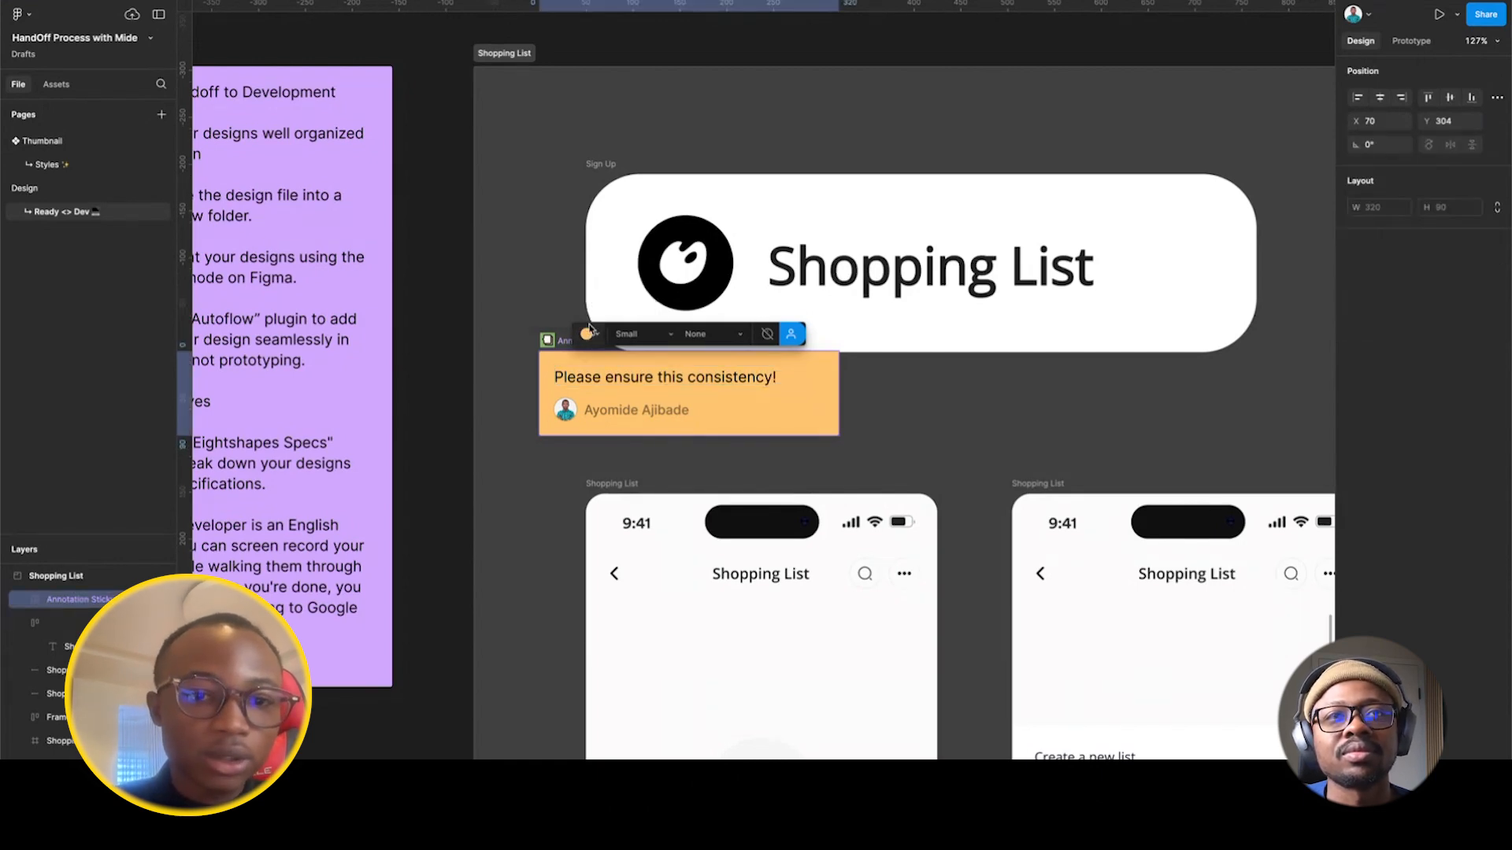
left_click(586, 335)
left_click(541, 298)
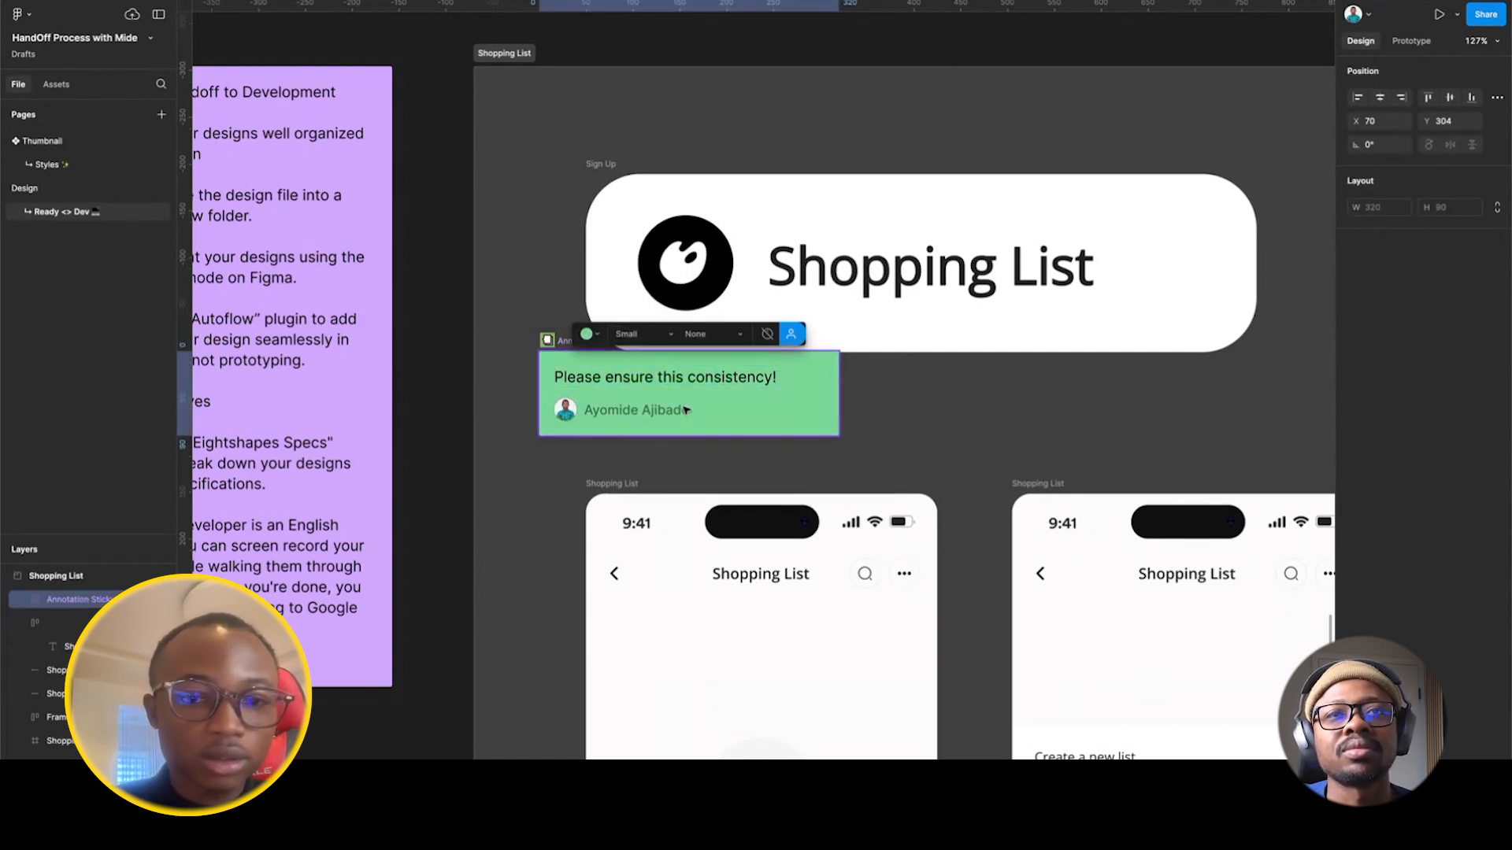
Move the green note out of the Shopping List section to below the purple handoff note, at X -4240, Y 1369.
left_click(487, 457)
scroll(527, 409, "down", 5)
scroll(559, 396, "down", 3)
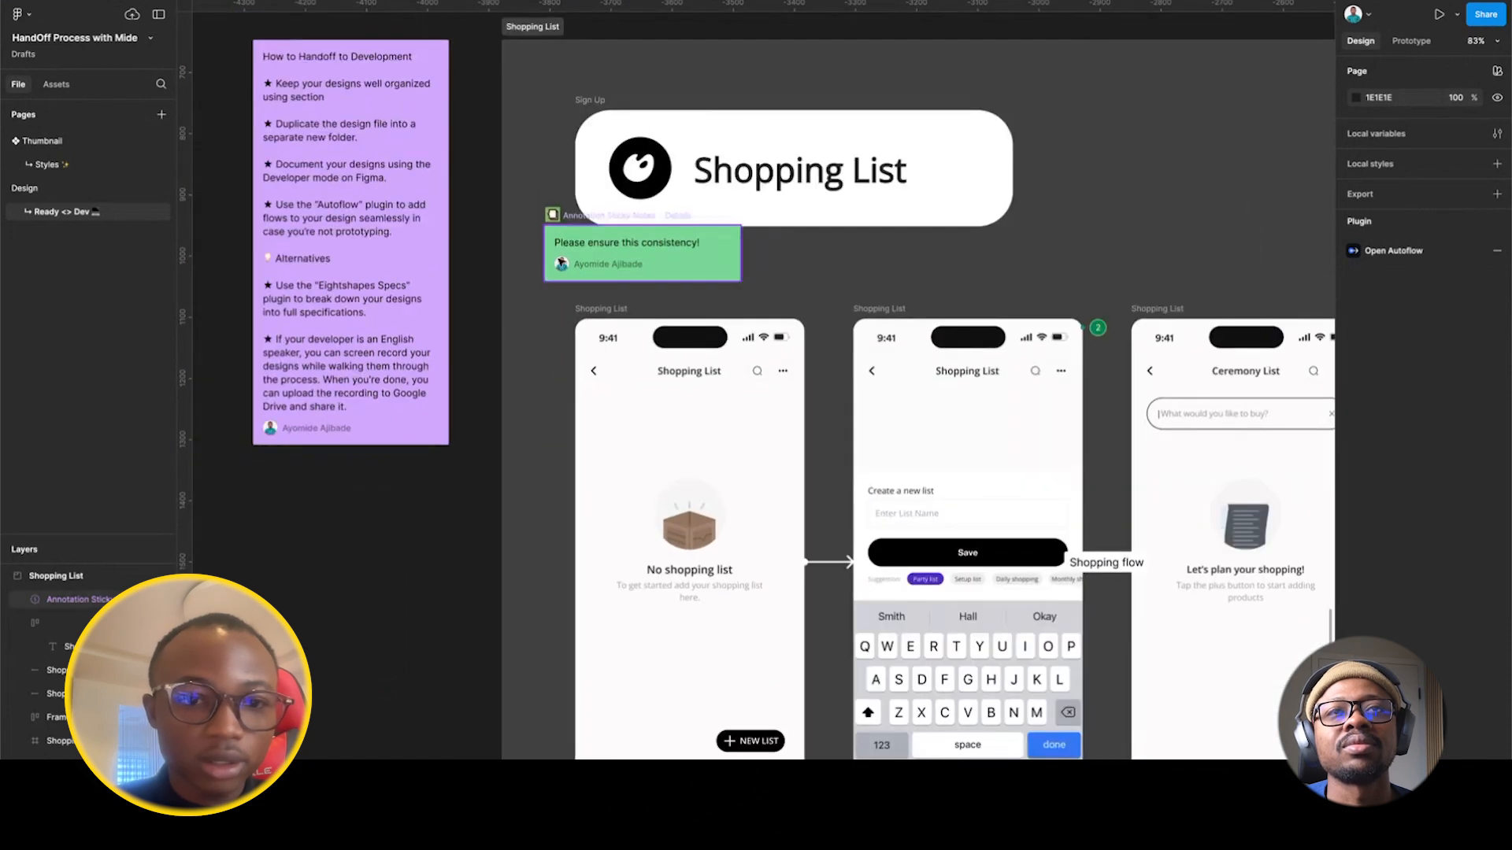
left_click_drag(566, 217, 307, 476)
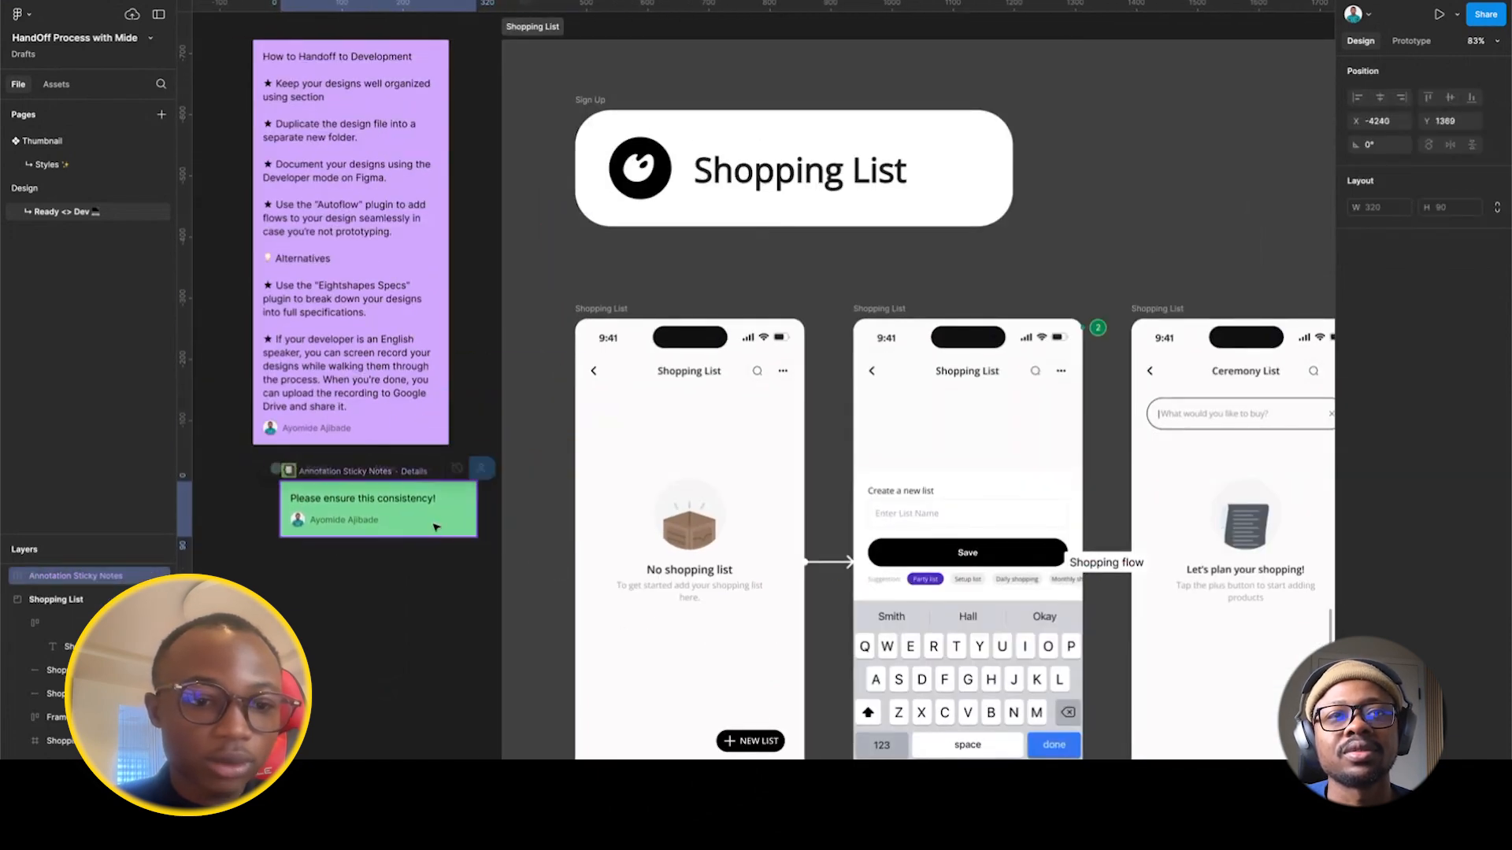
scroll(431, 585, "down", 5)
left_click(431, 585)
scroll(425, 574, "up", 5)
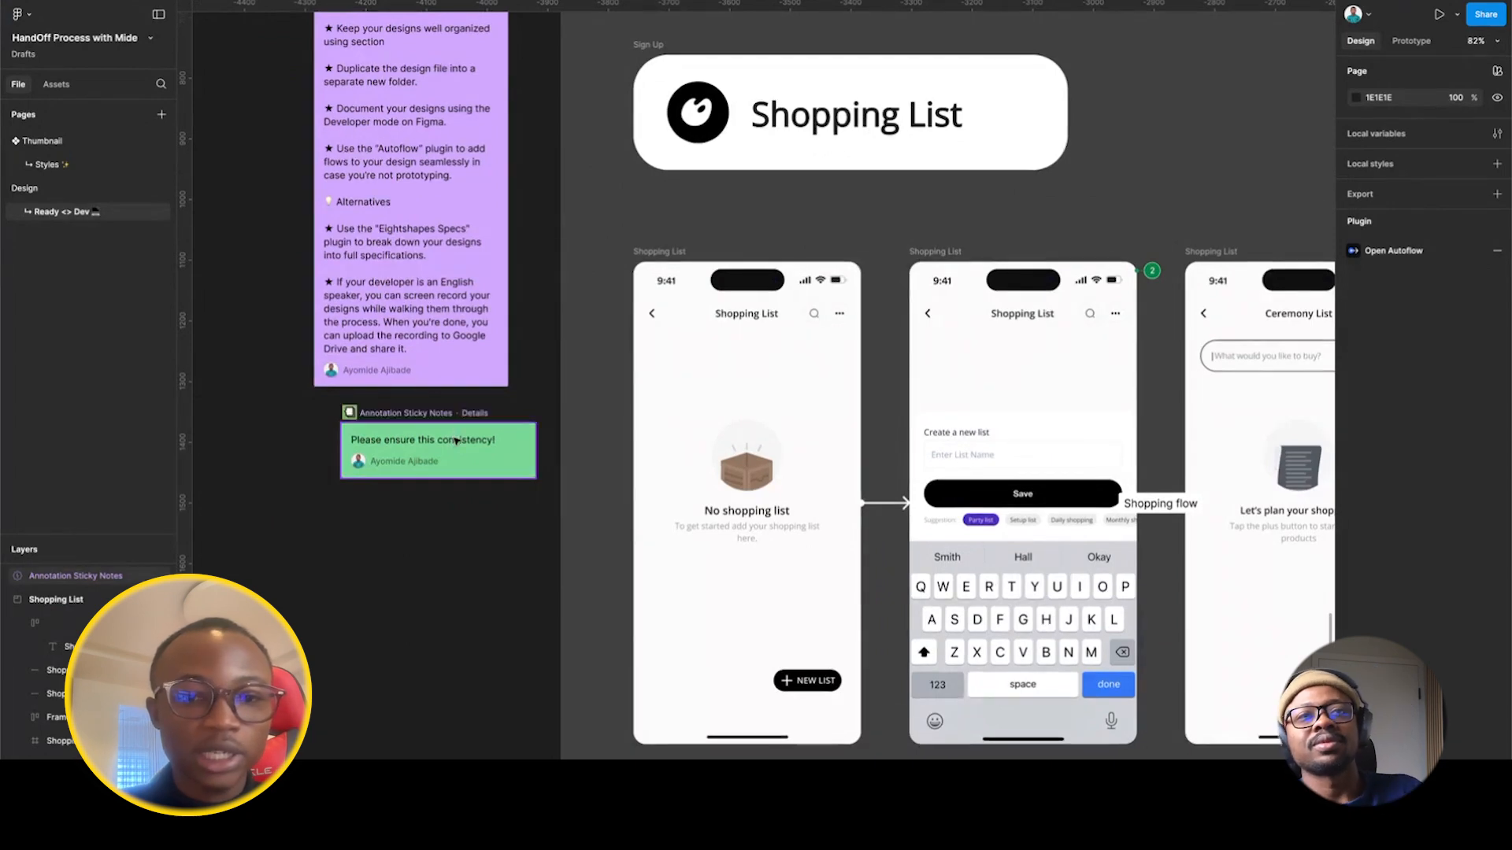
Open the EightShapes Specs plugin for the frame listing Garri and Chocolate with the black check button.
scroll(454, 442, "down", 2)
scroll(456, 345, "up", 2)
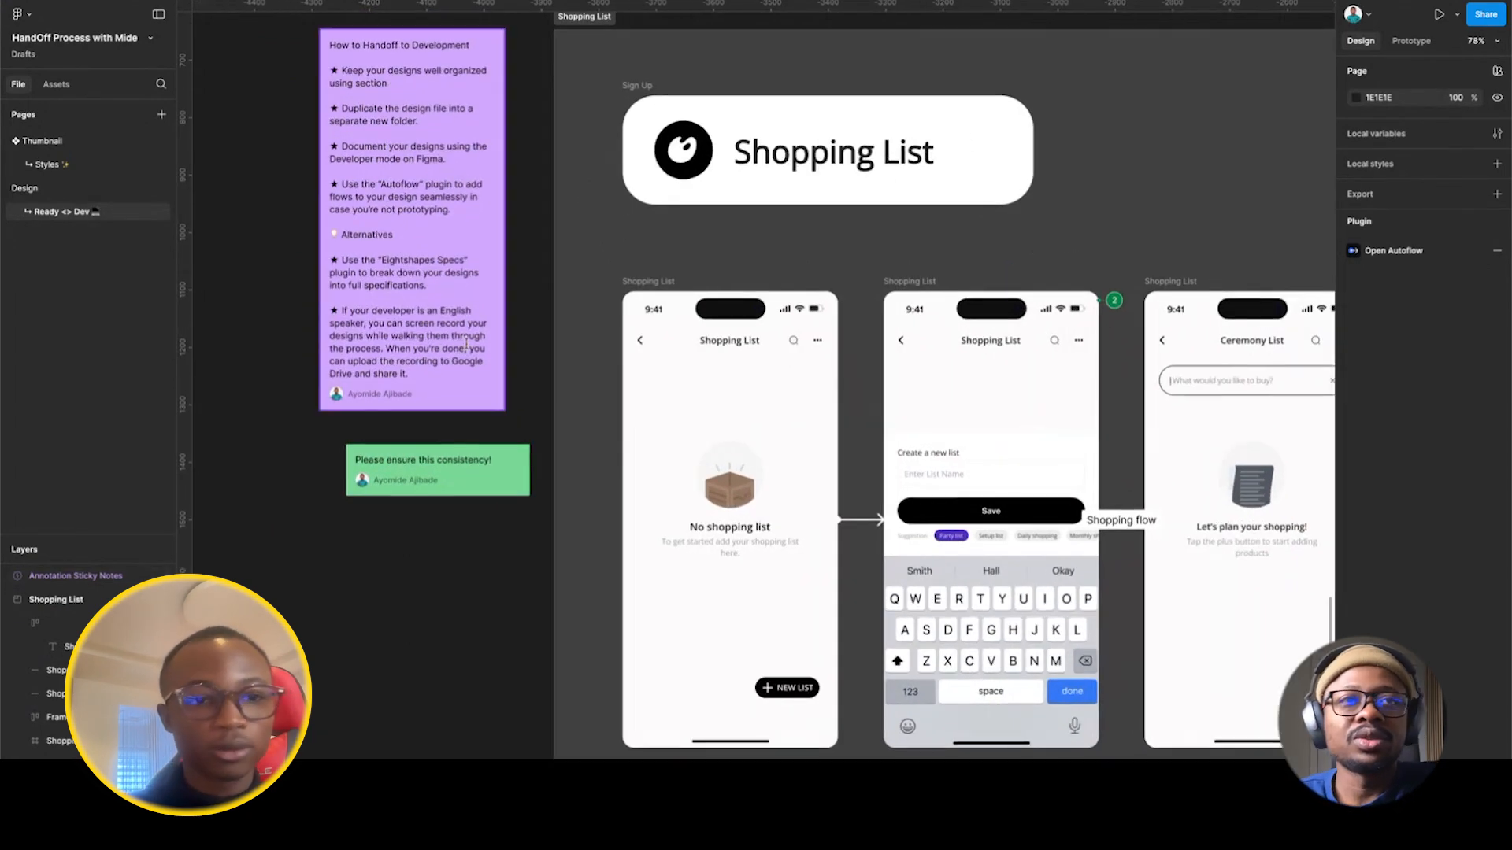
scroll(471, 336, "down", 4)
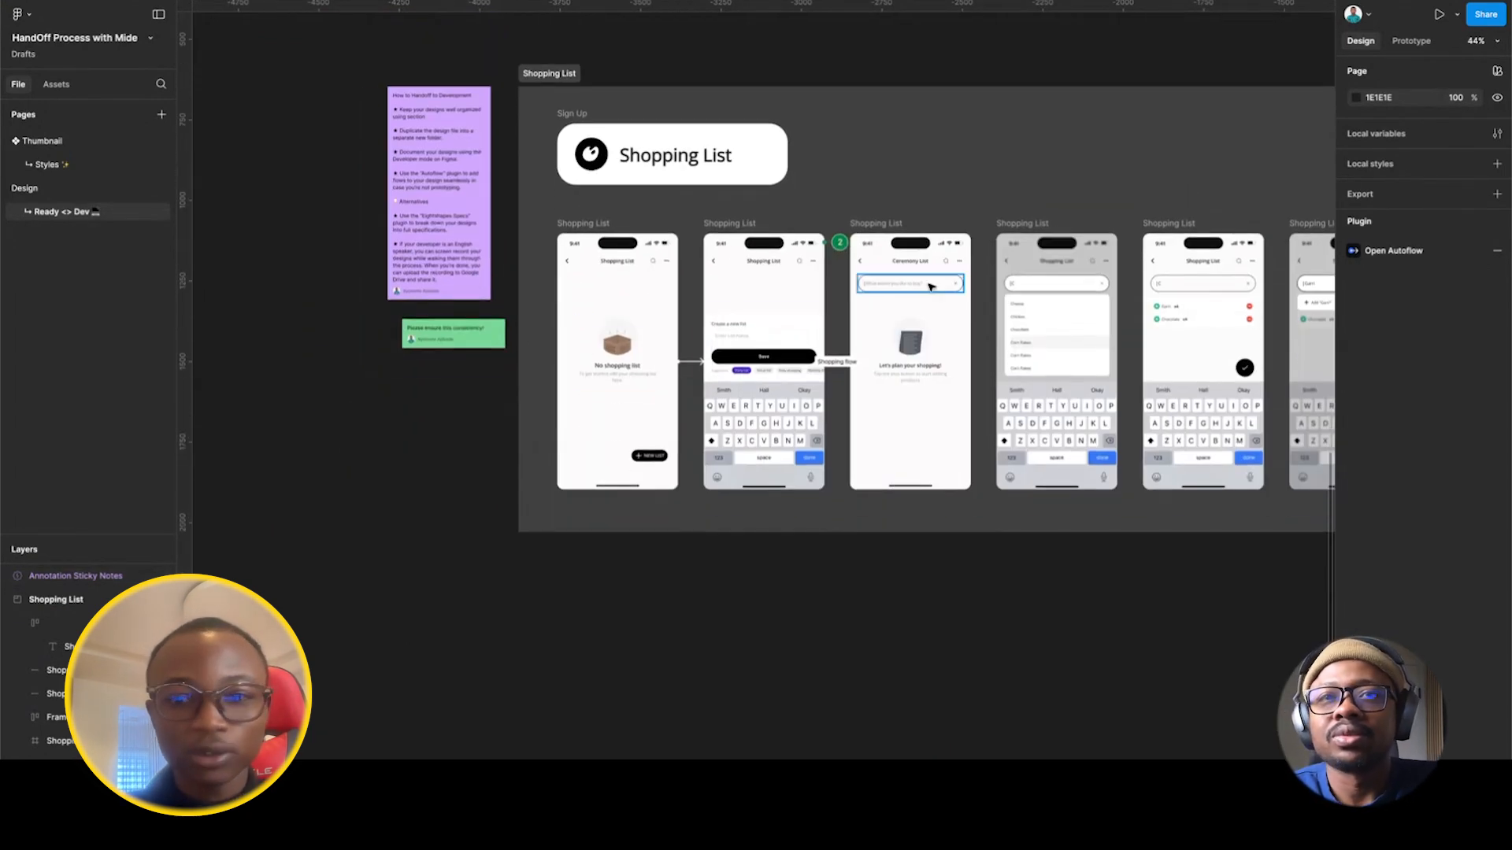
scroll(931, 287, "up", 3)
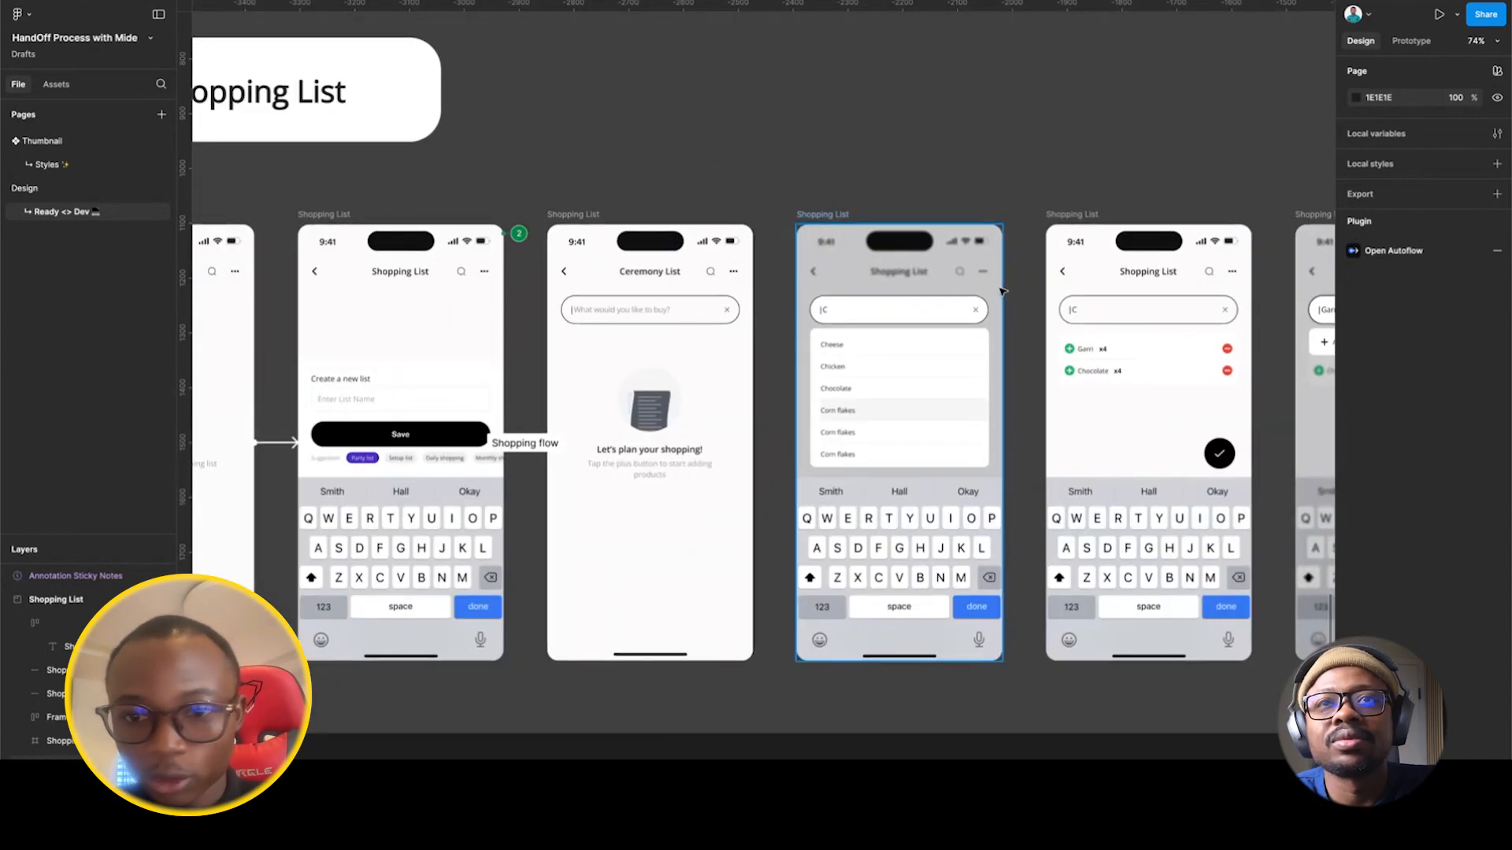
scroll(1003, 294, "up", 2)
scroll(834, 251, "right", 8)
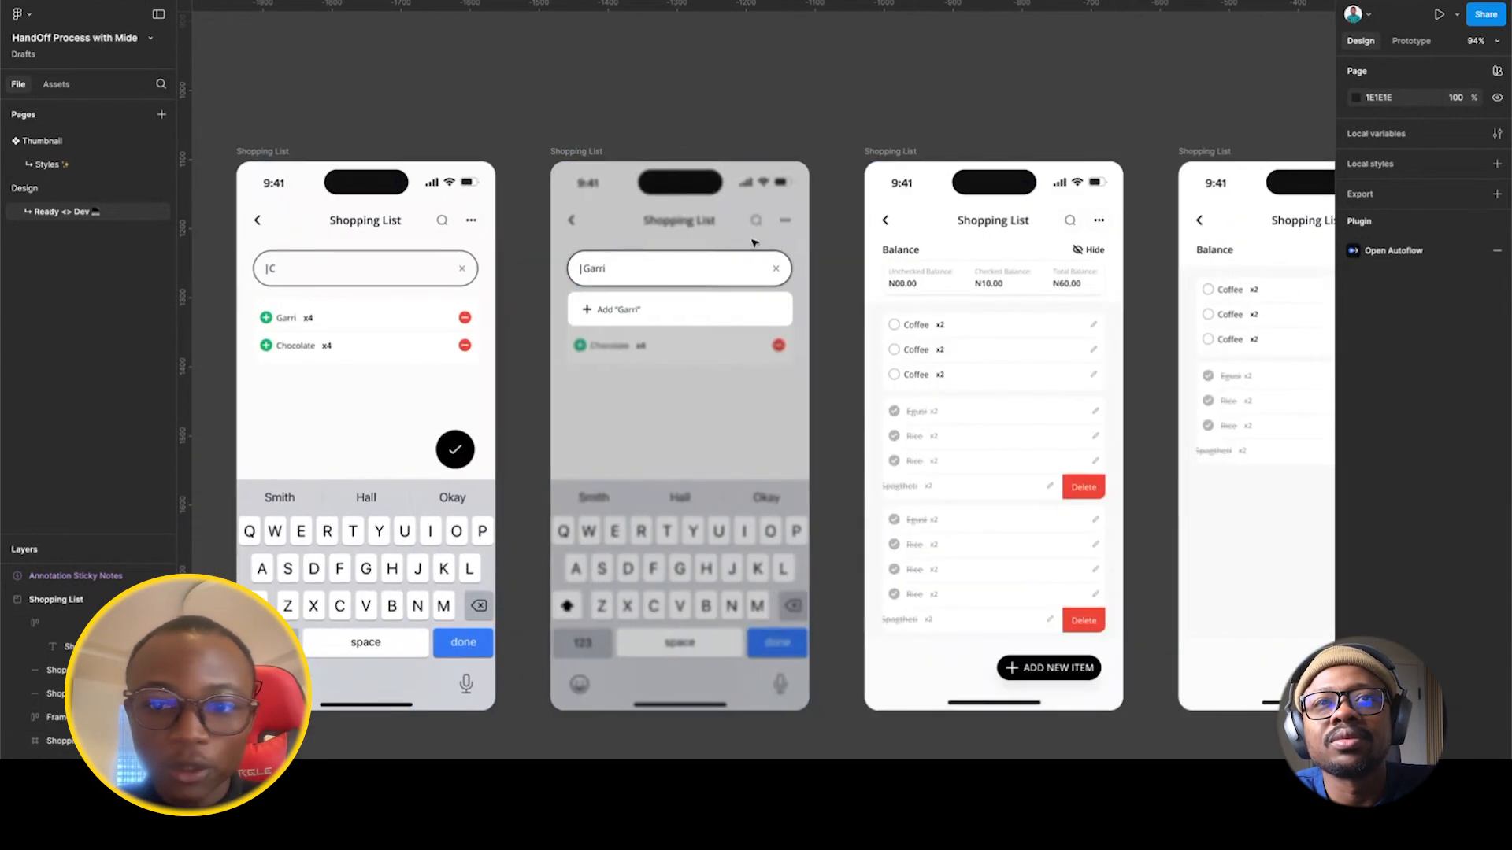
scroll(384, 185, "left", 4)
left_click(706, 398)
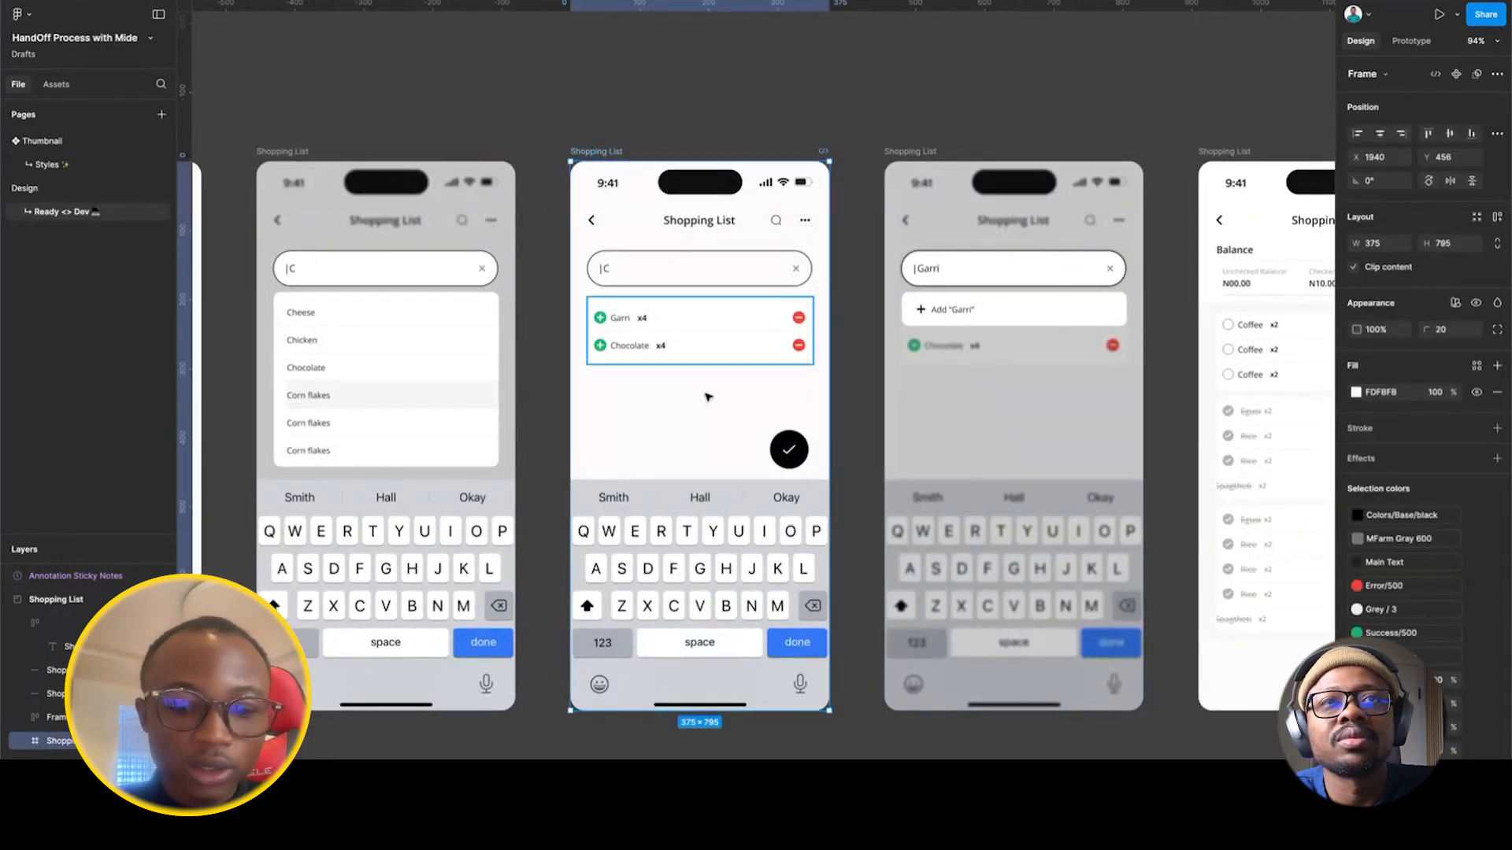
key("ctrl+k")
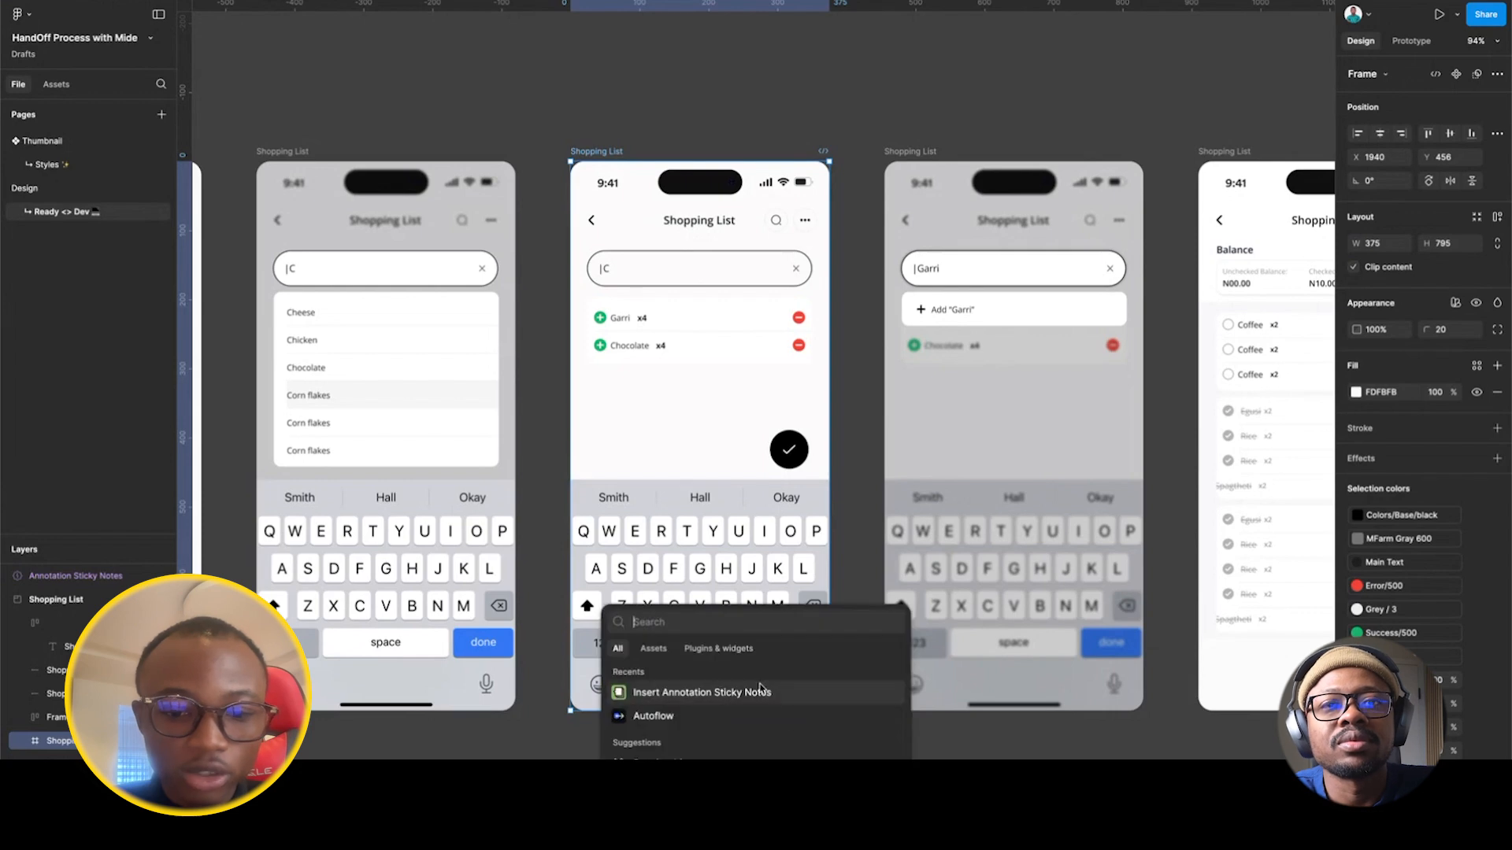
left_click(714, 651)
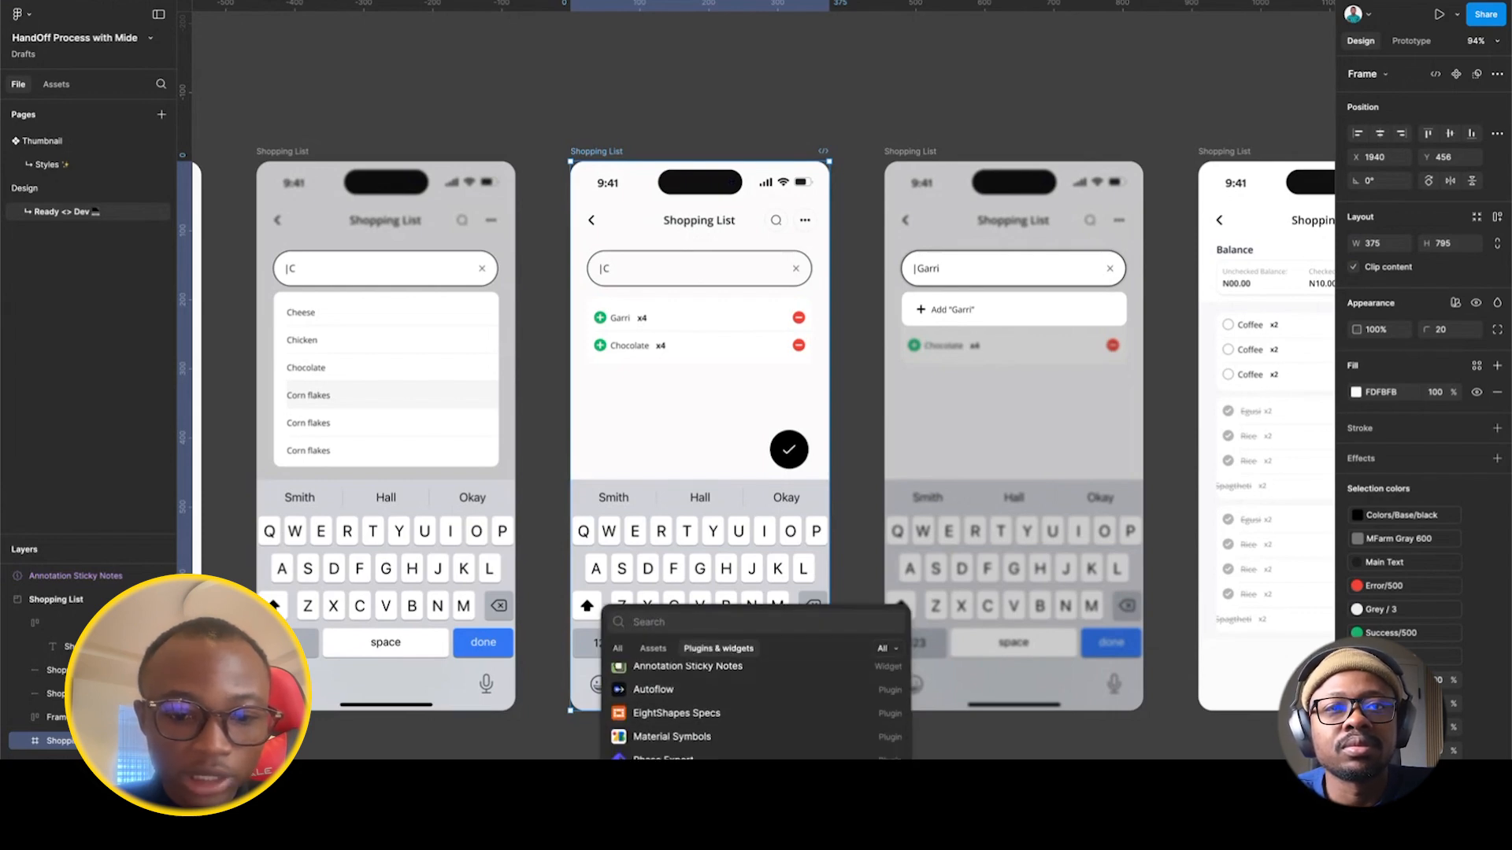
left_click(688, 714)
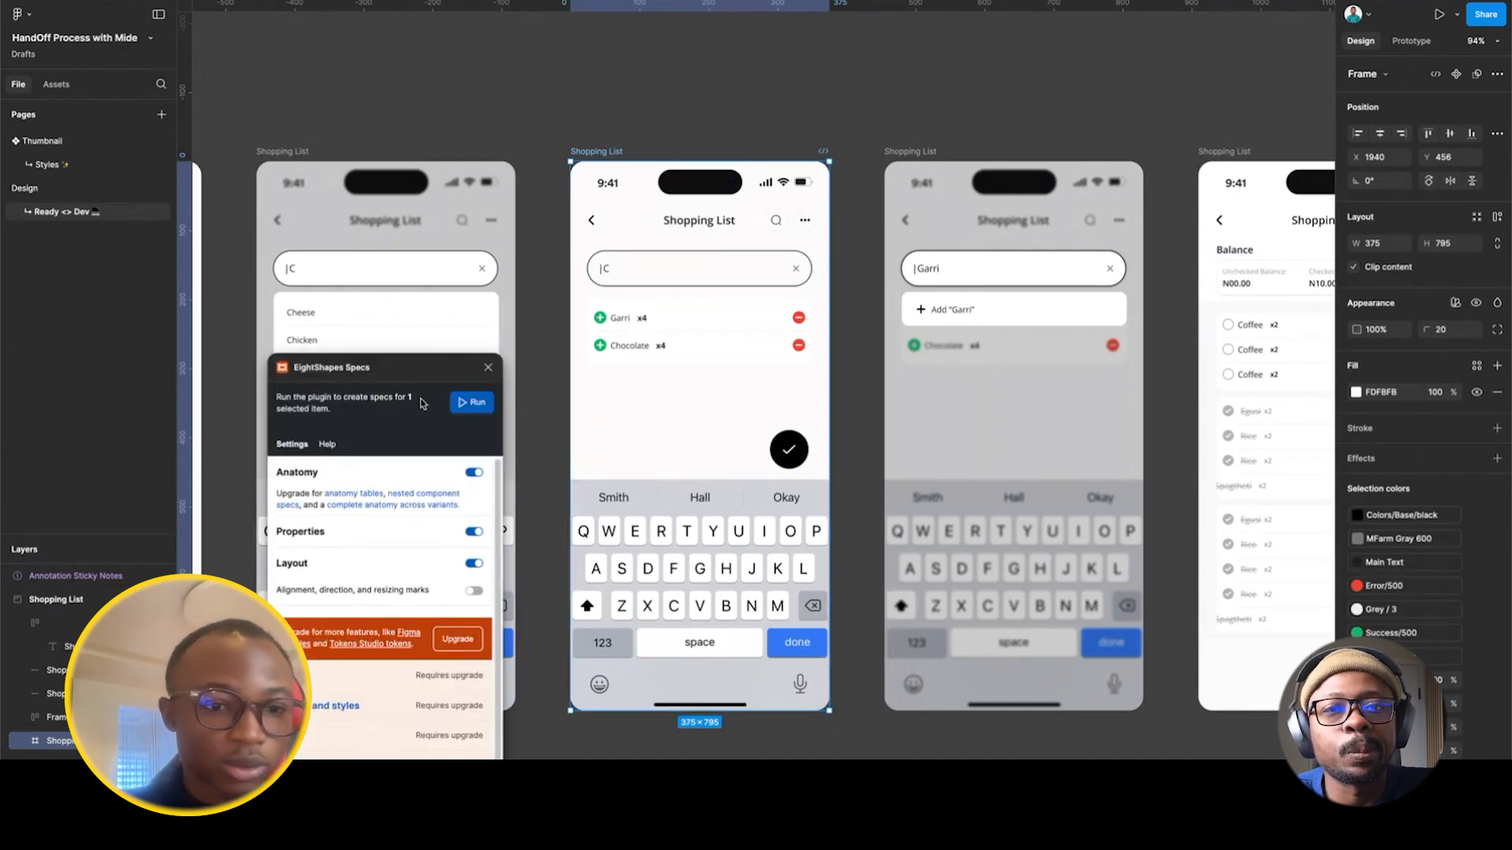
Generate specs for the selected frame with Anatomy, Properties and Layout enabled, and close EightShapes Specs.
scroll(418, 754, "down", 1)
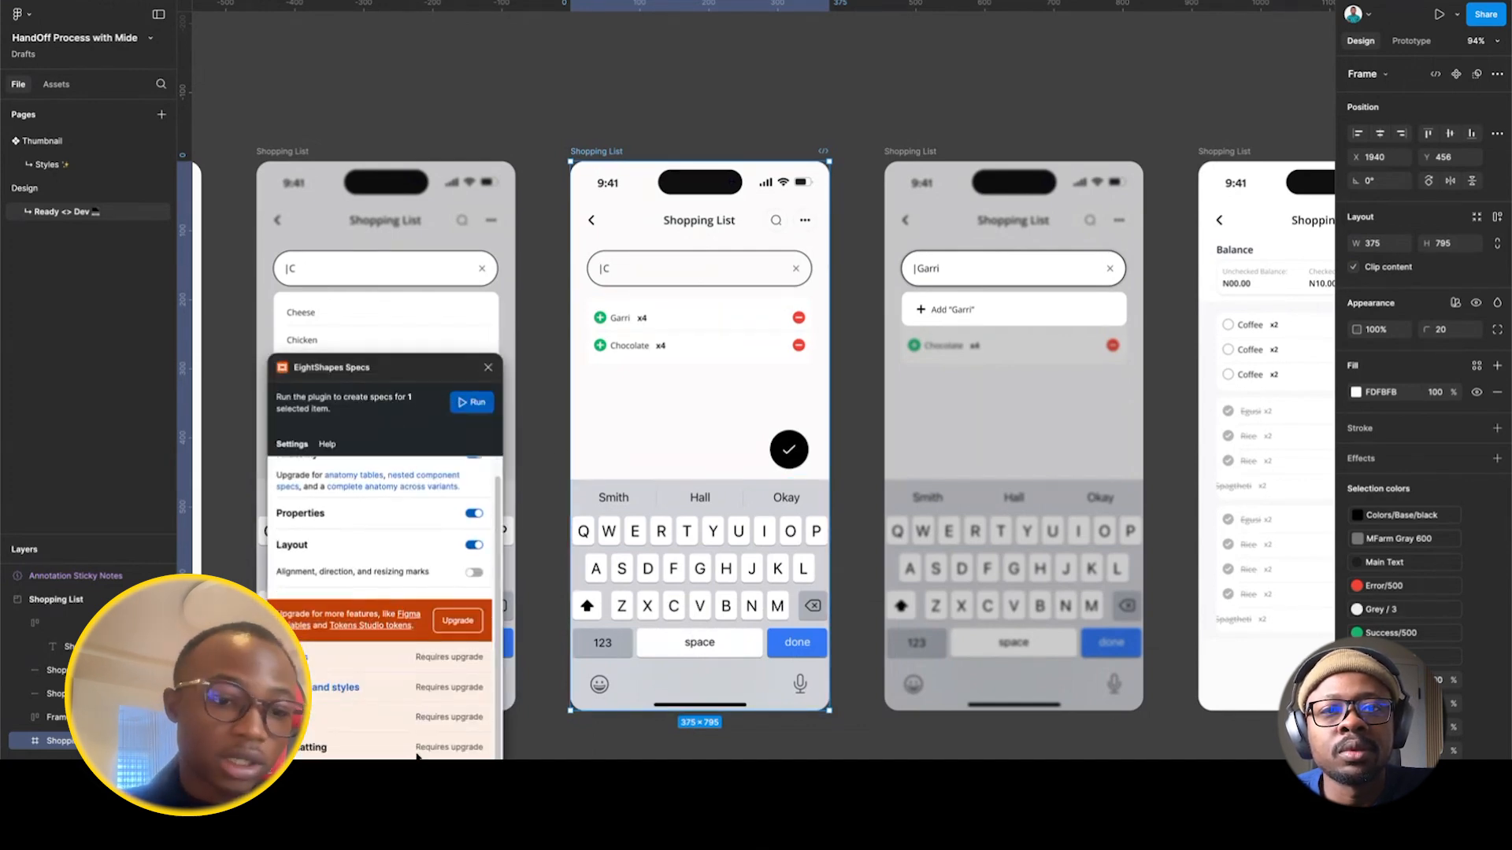
scroll(454, 653, "up", 1)
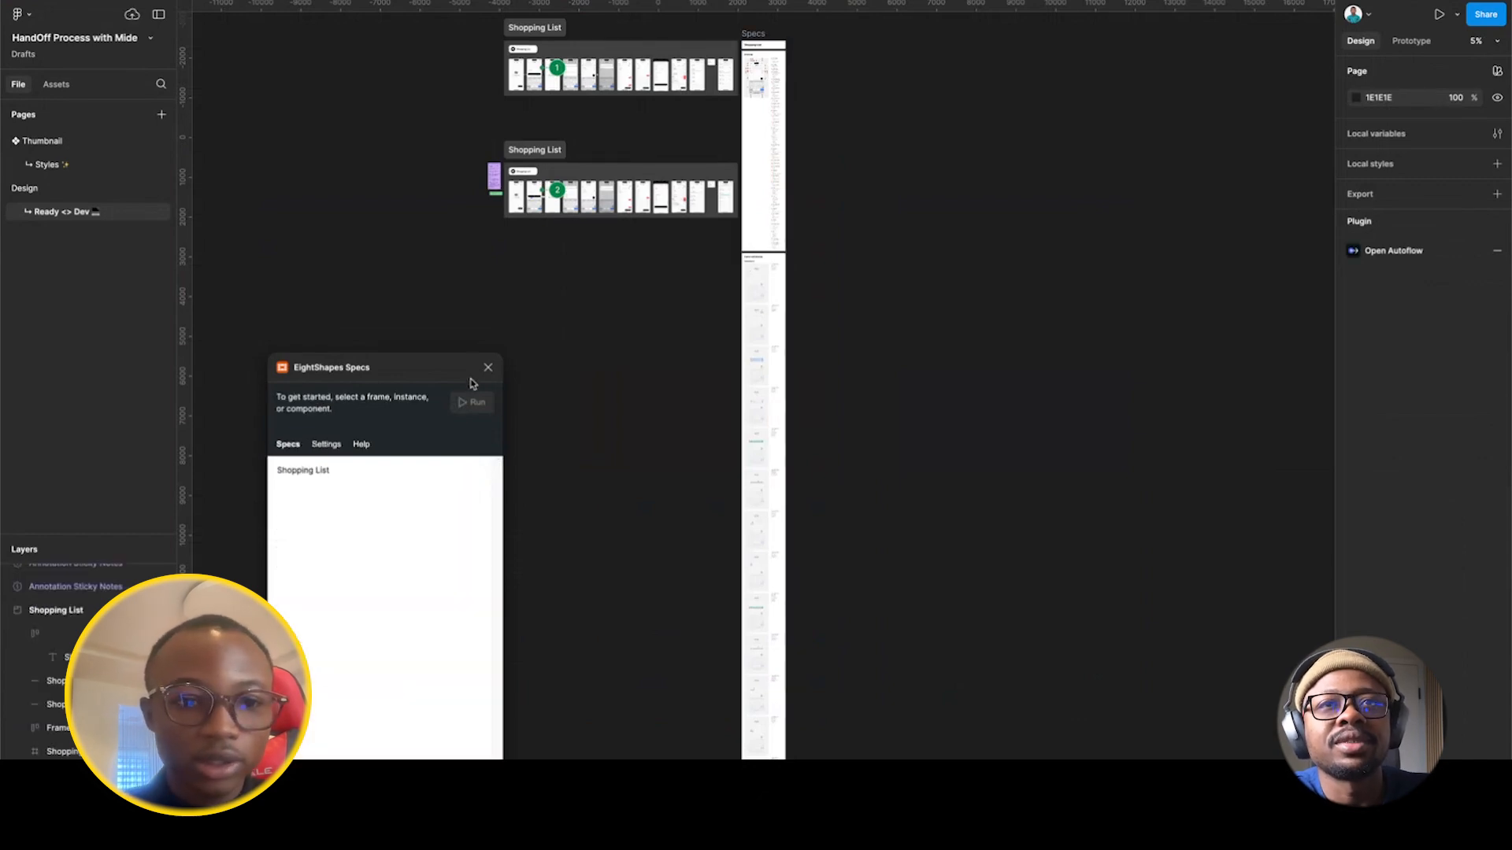
left_click(488, 369)
Examine the Anatomy part of the generated Specs, comparing the numbered markers with the listed element properties.
scroll(768, 237, "up", 5)
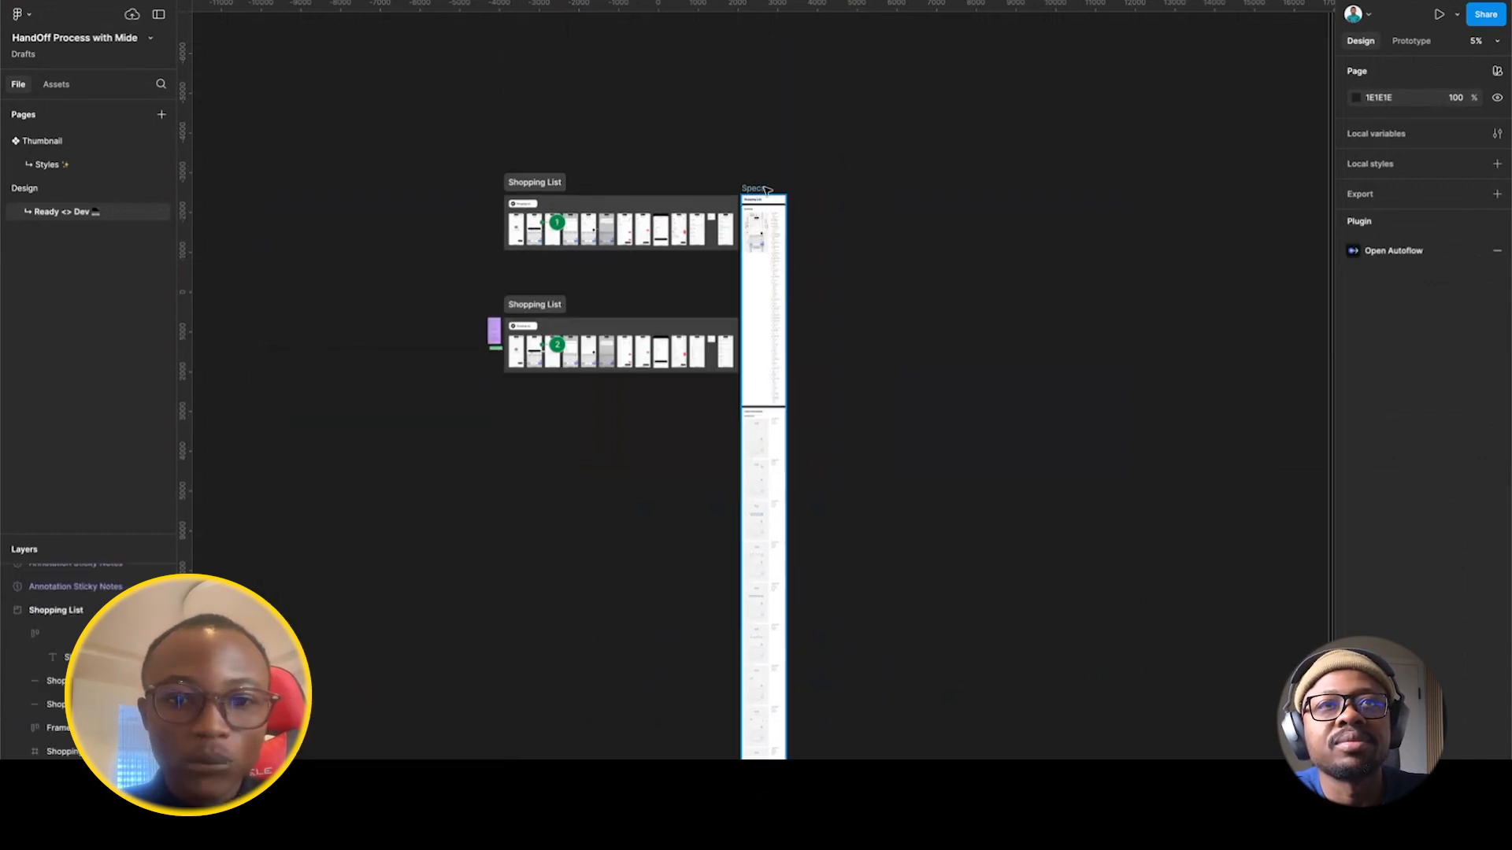
scroll(780, 241, "up", 5)
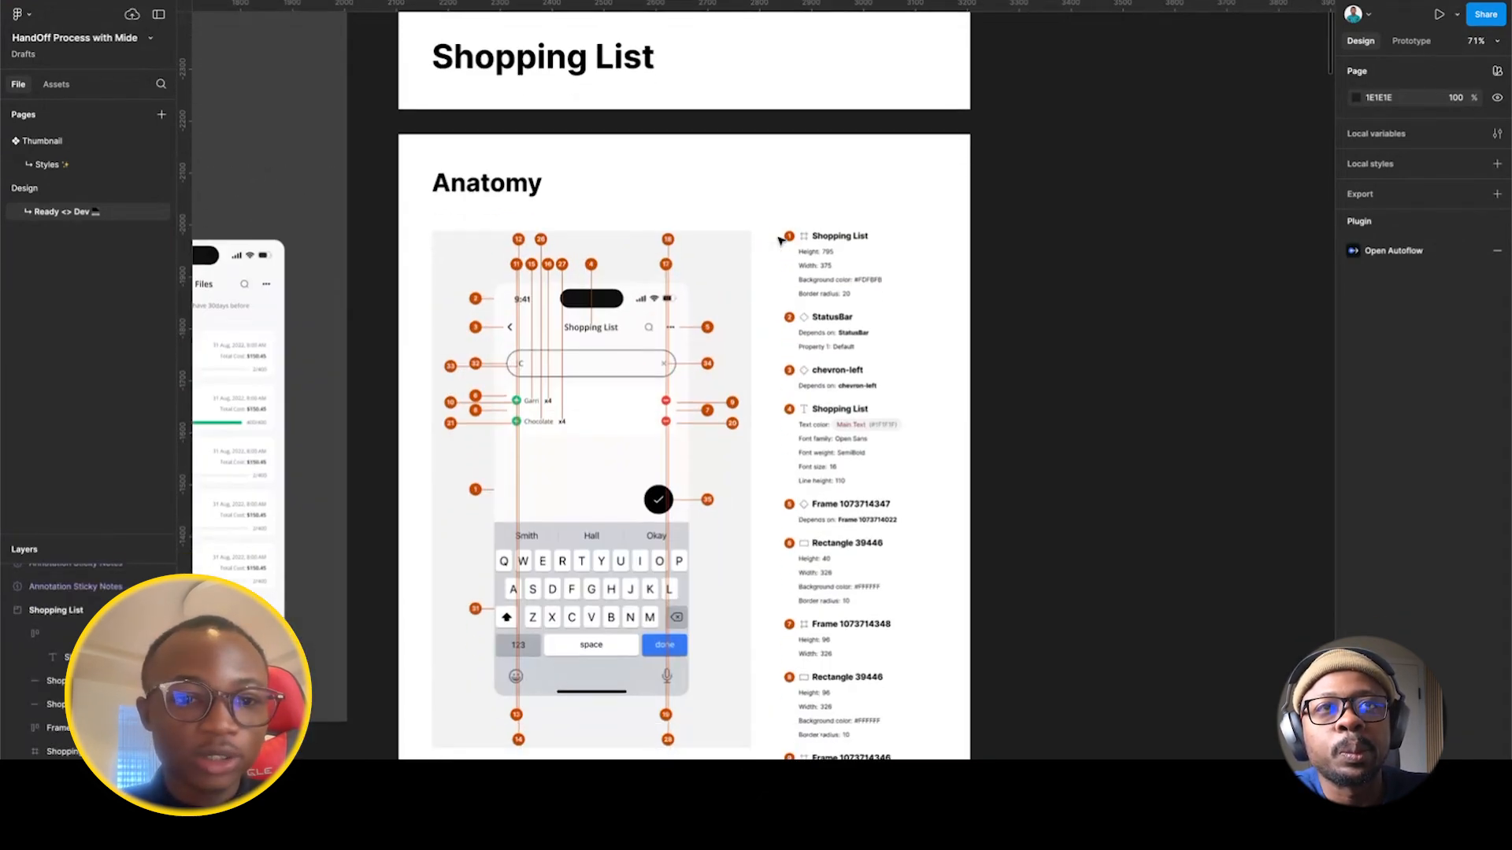
scroll(780, 240, "down", 1)
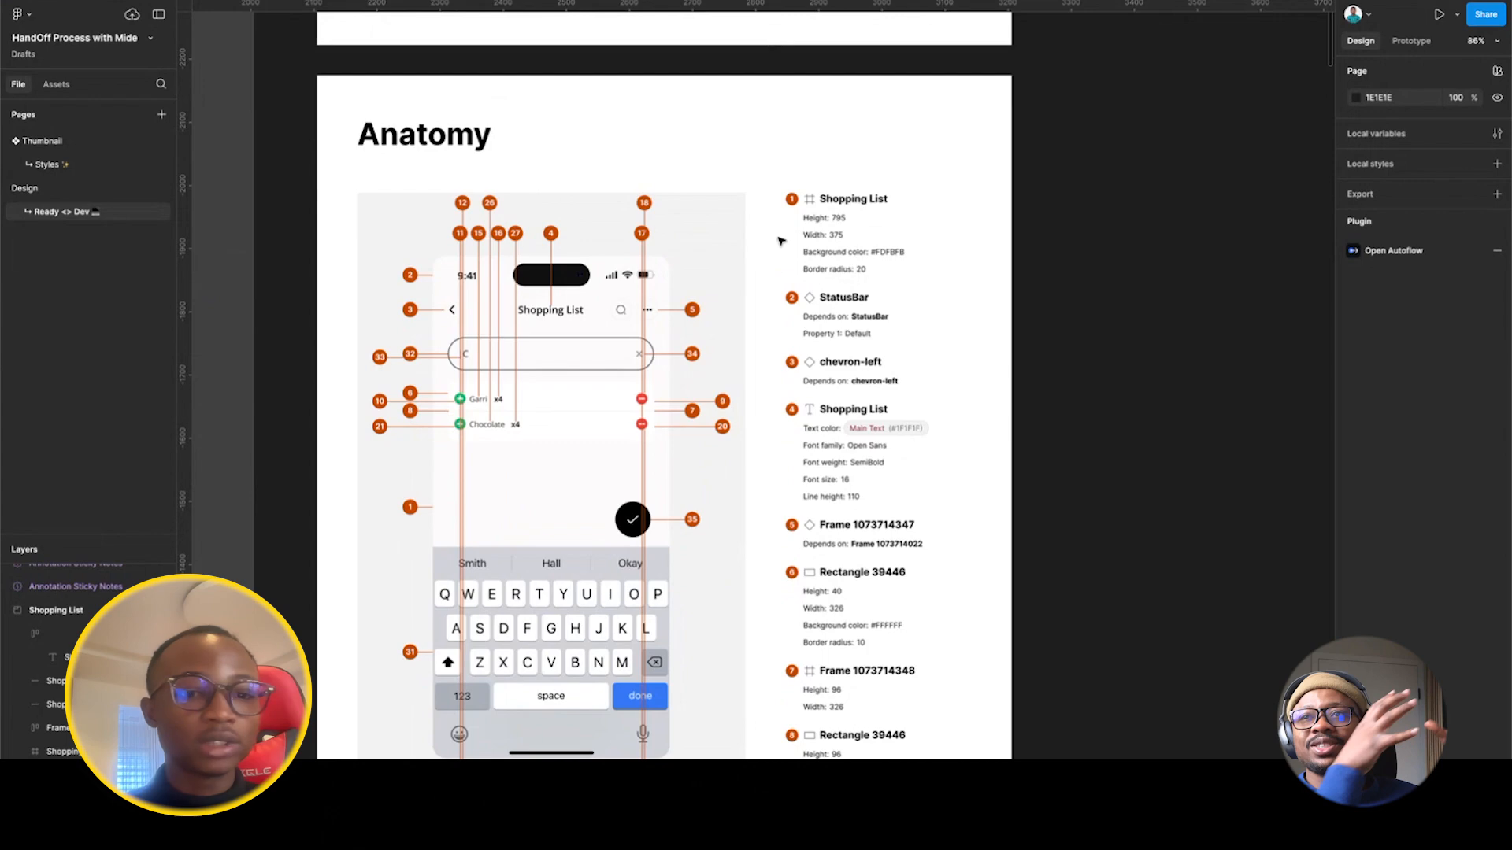
scroll(785, 240, "down", 4)
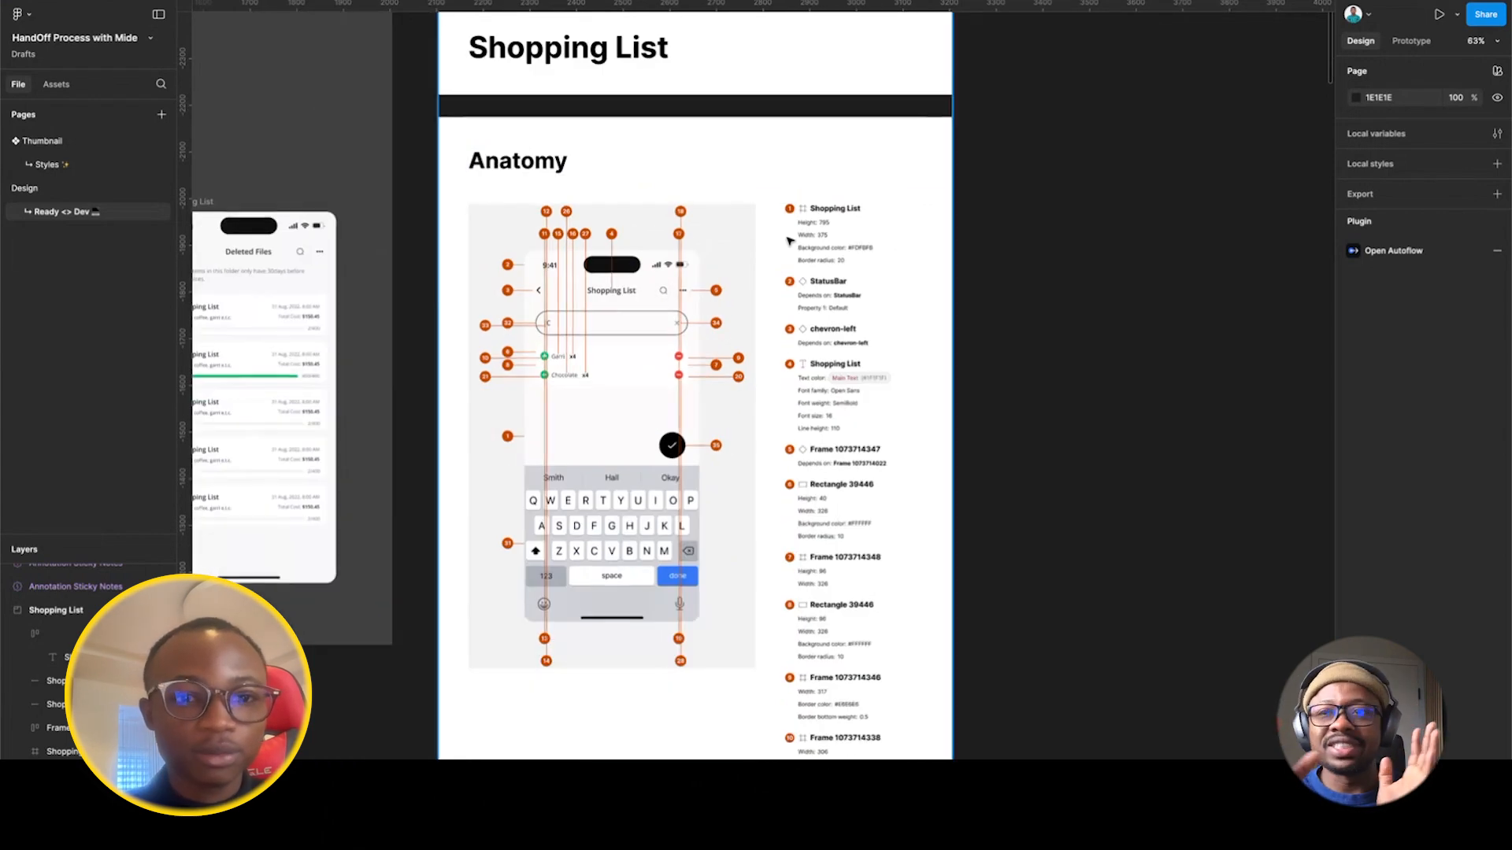
scroll(793, 292, "up", 3)
scroll(795, 292, "up", 3)
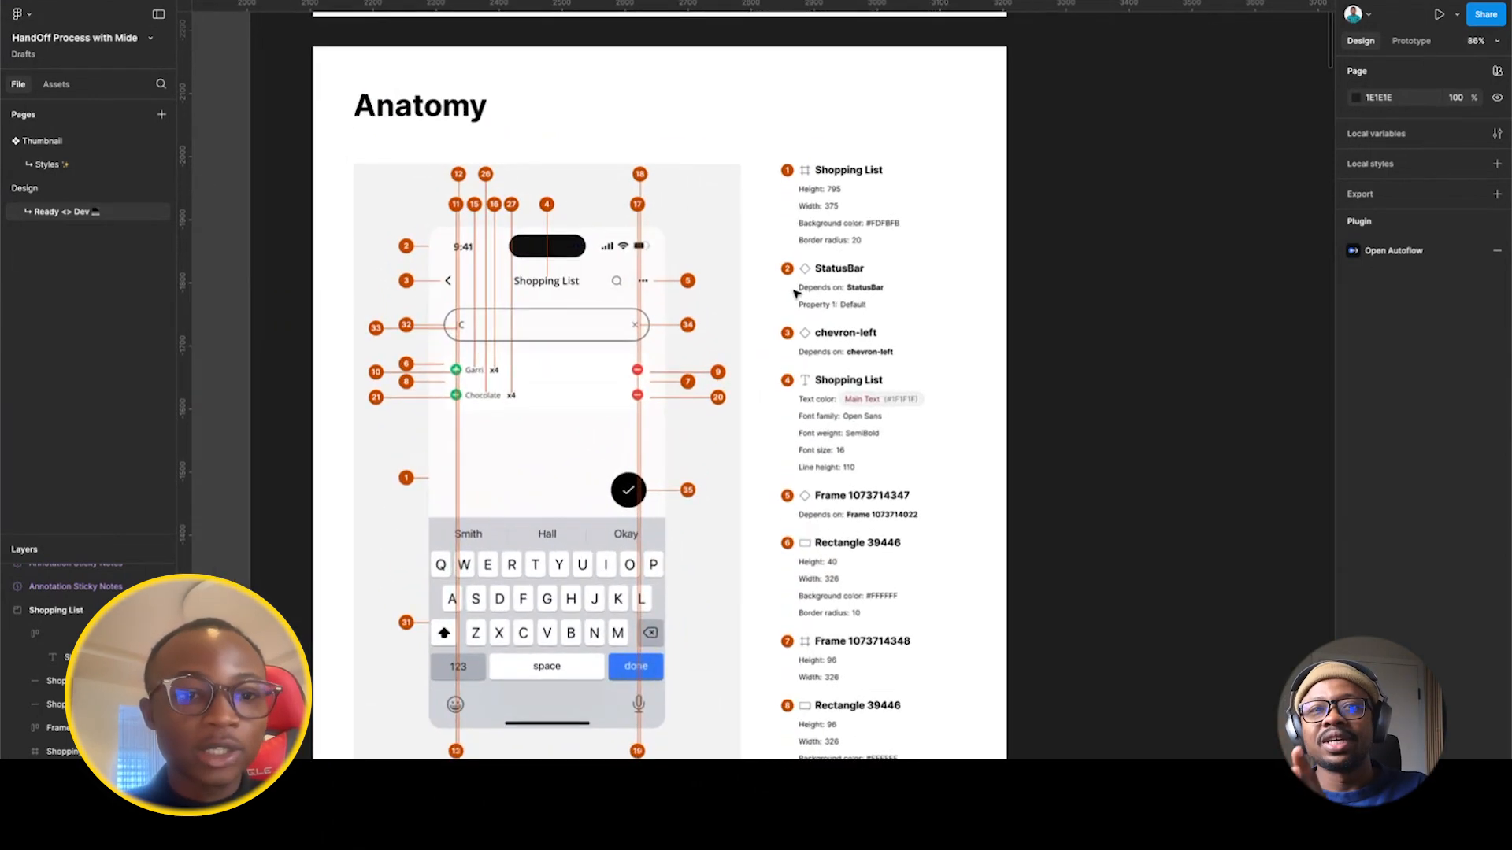
scroll(795, 293, "down", 5)
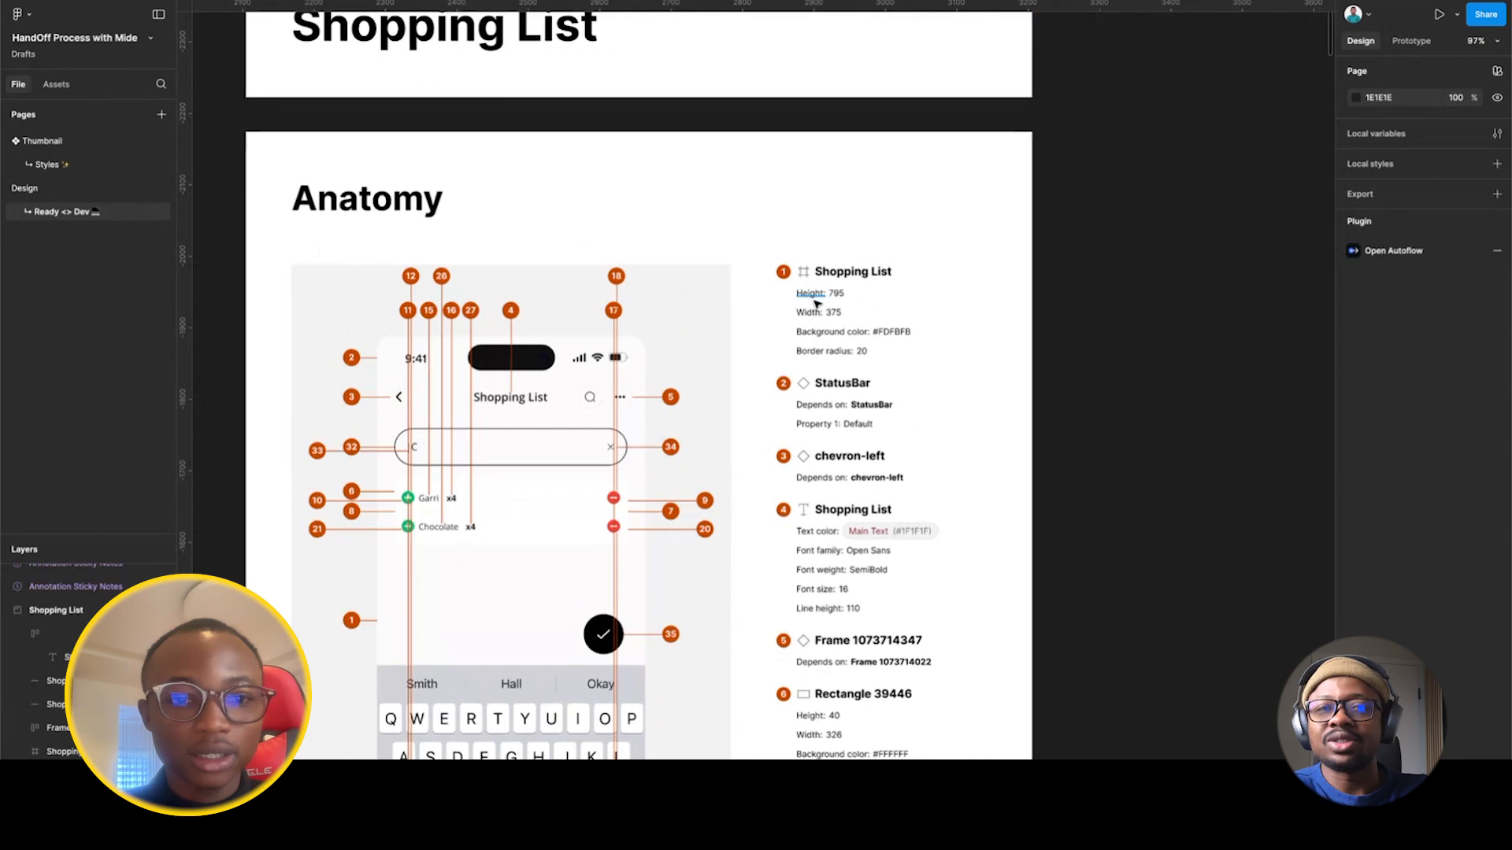
scroll(819, 303, "up", 6)
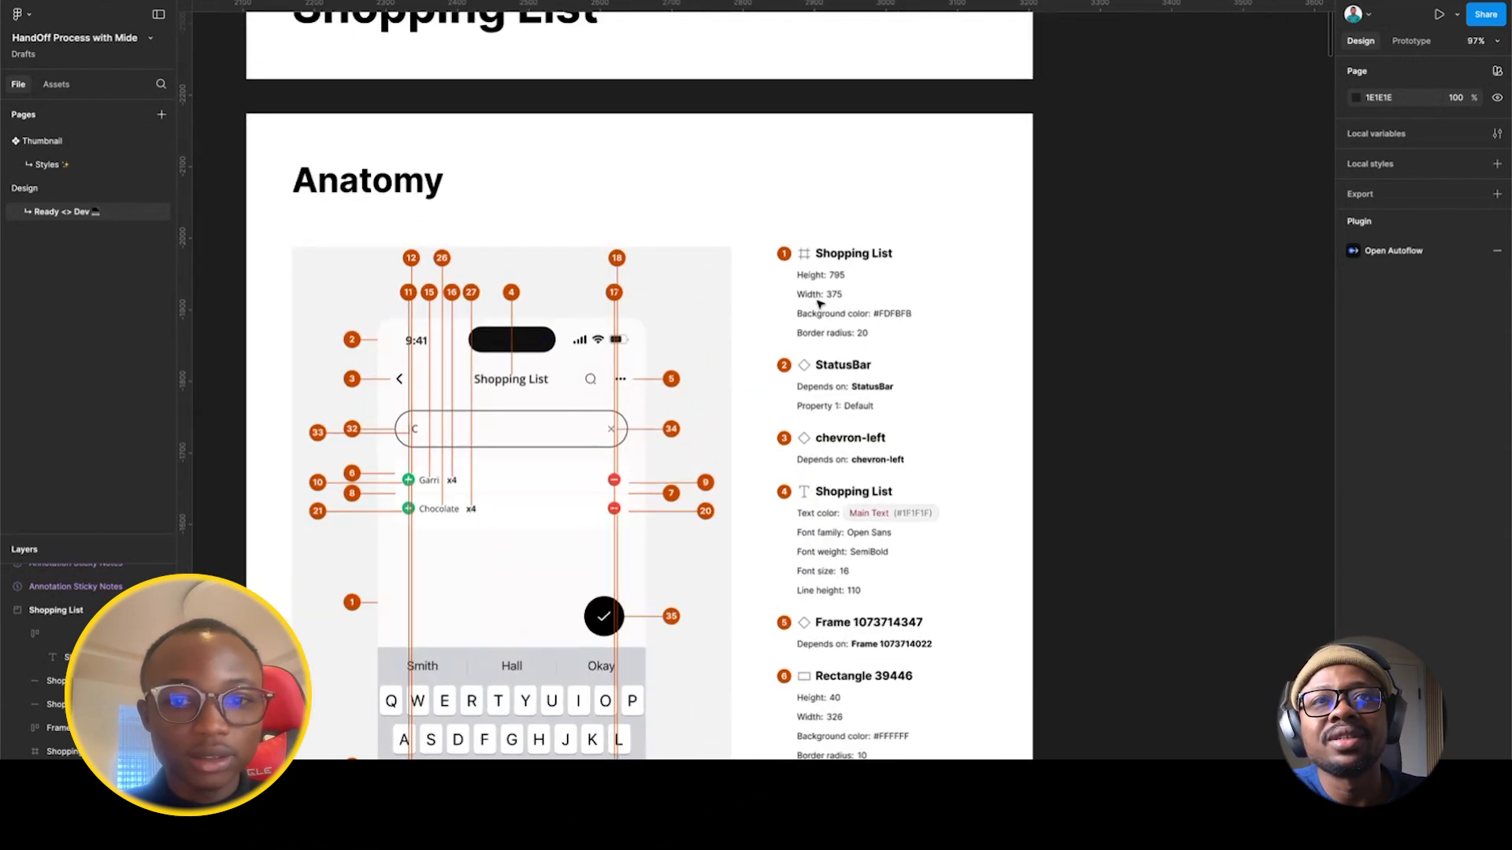
scroll(825, 265, "down", 2)
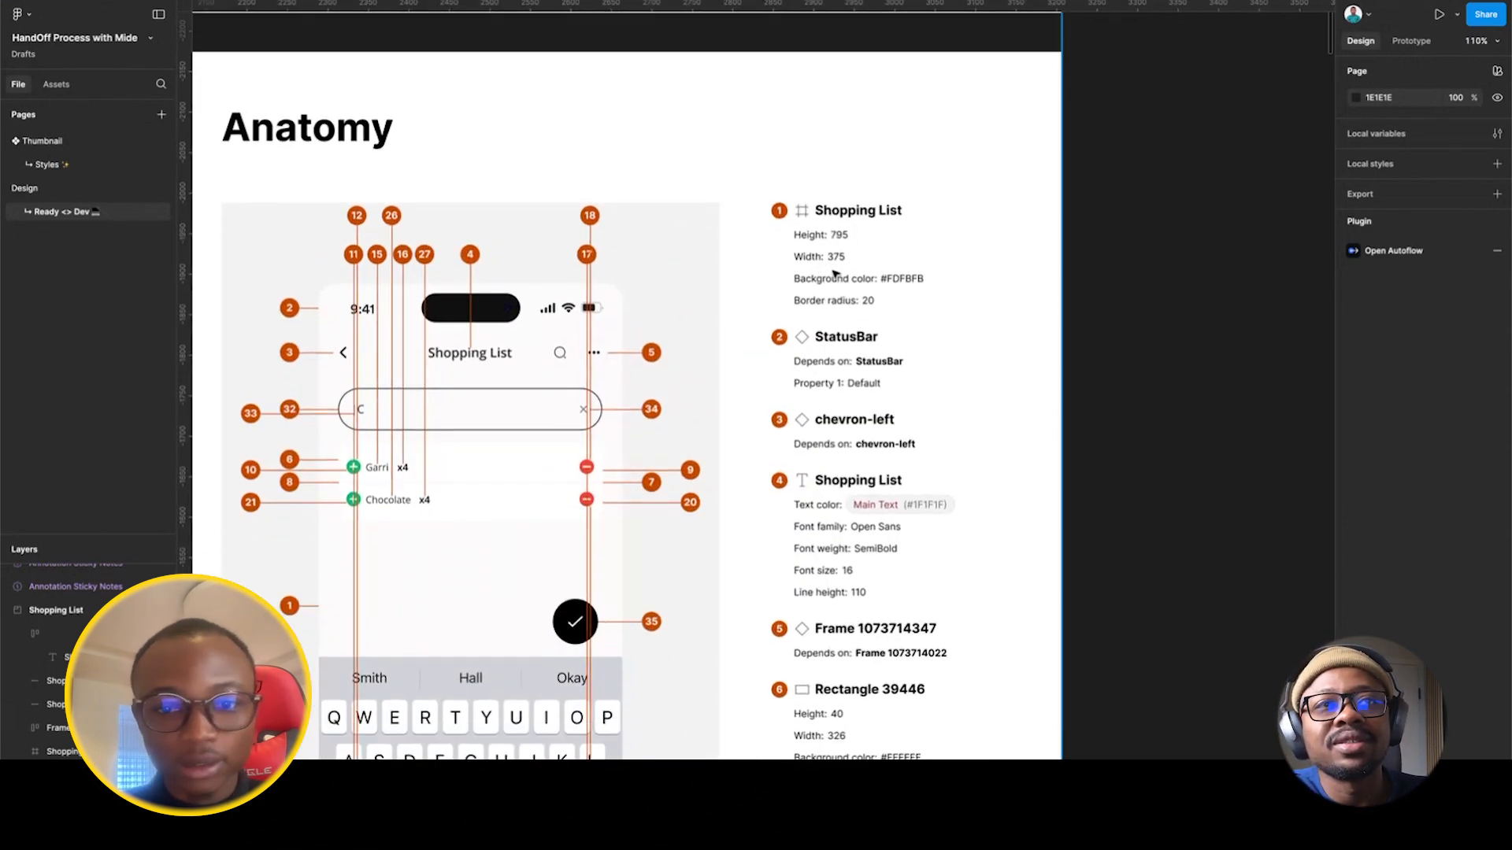
scroll(830, 276, "down", 2)
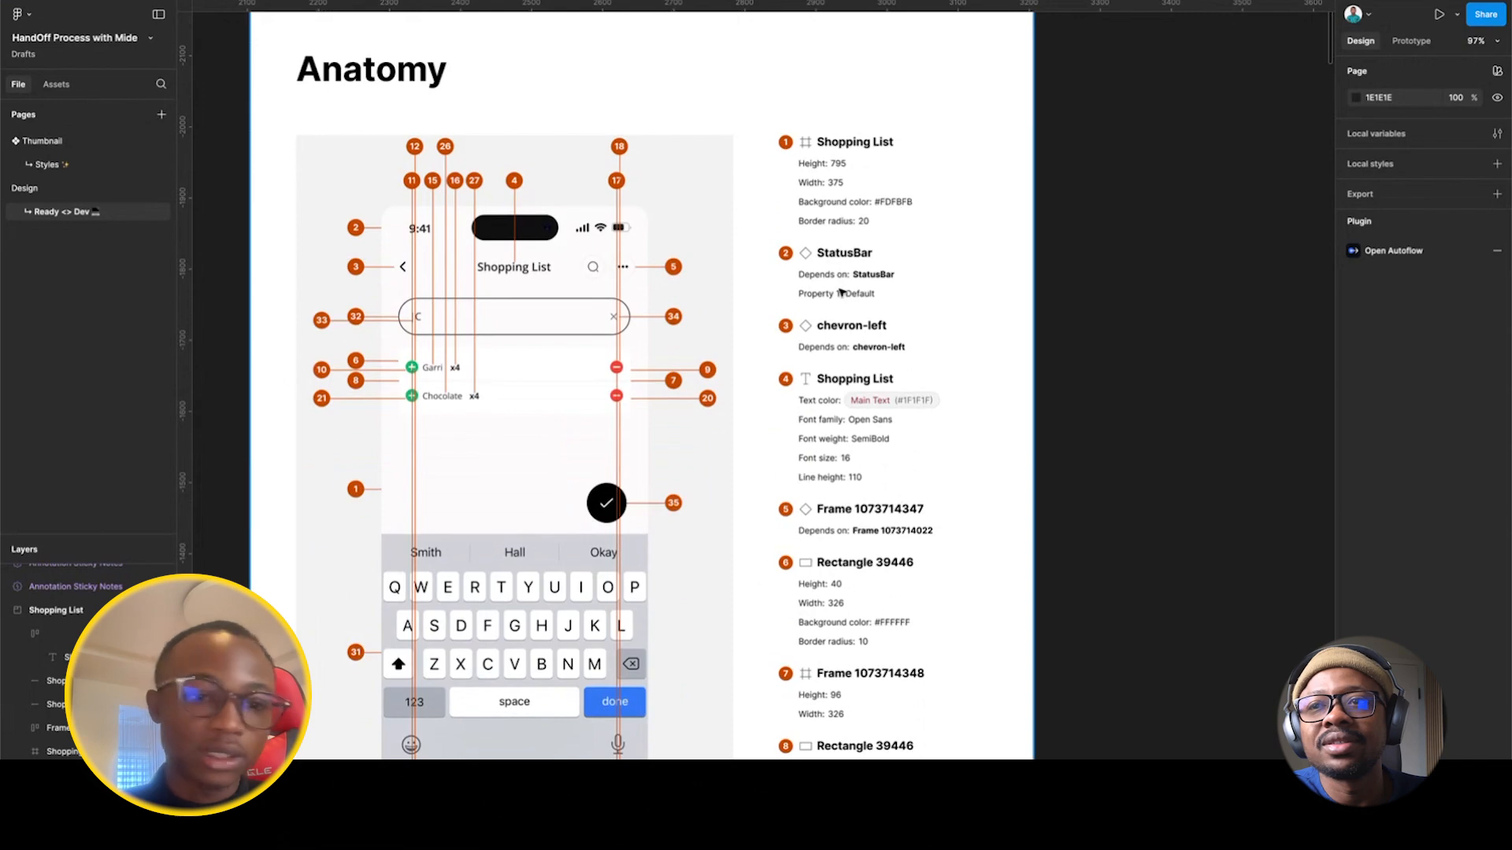
scroll(841, 291, "down", 3)
scroll(846, 330, "down", 1)
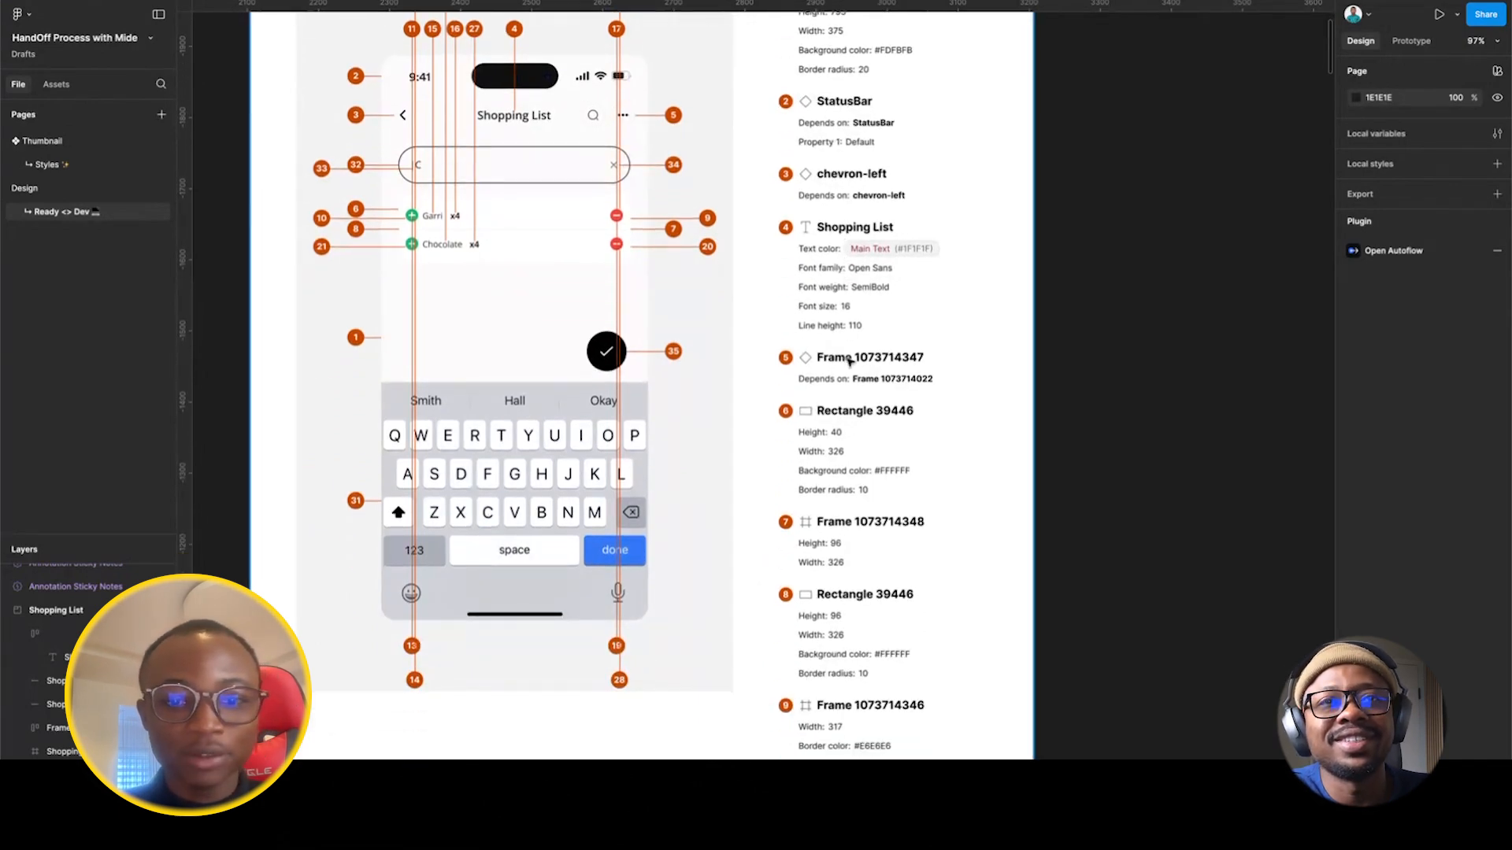
Examine the remaining element properties in the Anatomy list, down to the primary button entry.
scroll(850, 359, "down", 4)
scroll(853, 369, "down", 3)
scroll(856, 377, "up", 5)
scroll(855, 377, "down", 5)
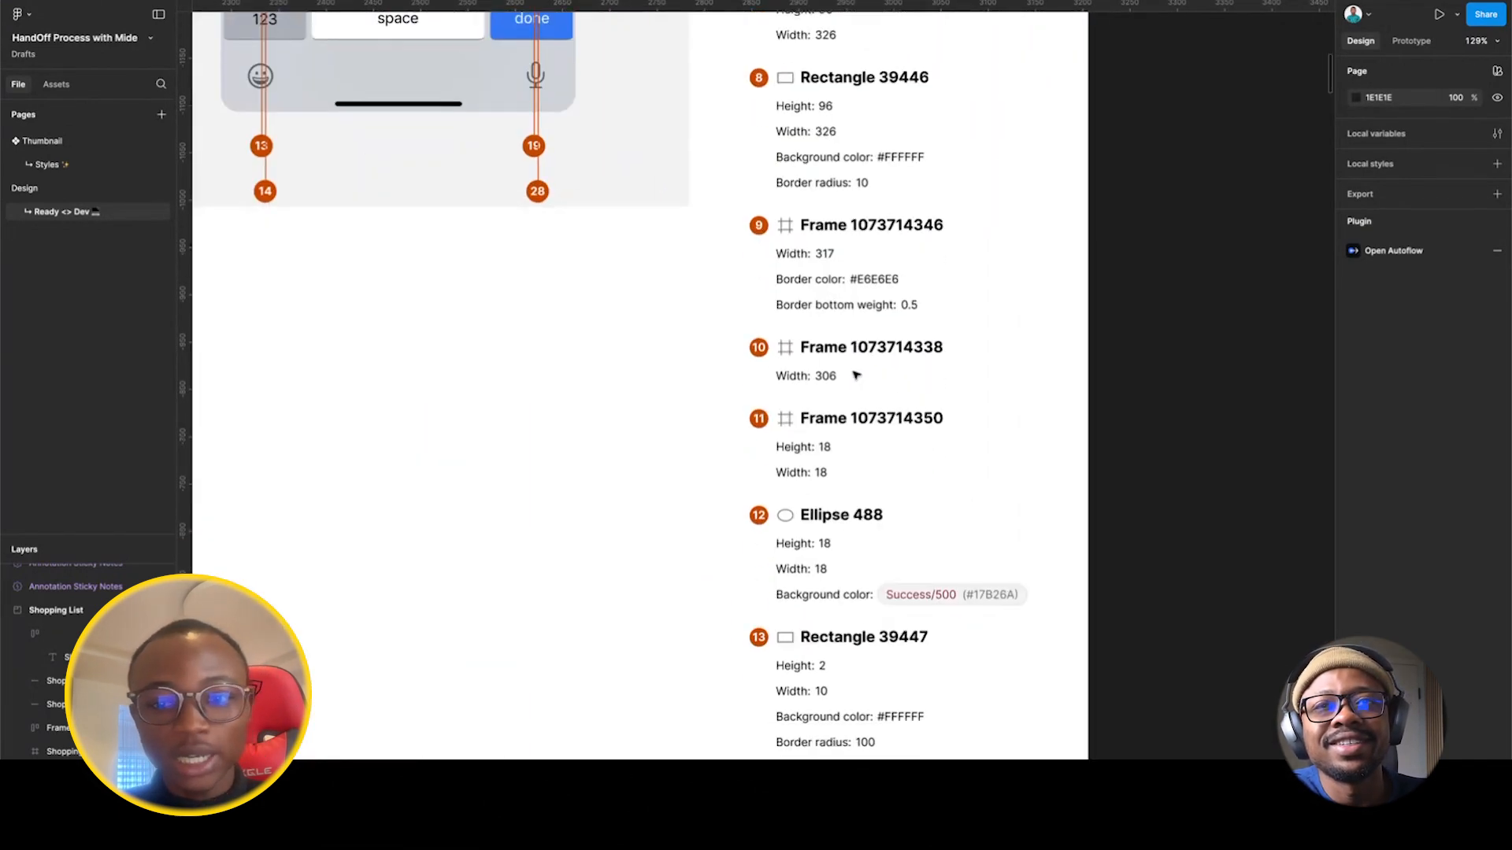
scroll(857, 375, "down", 4)
scroll(860, 380, "down", 5)
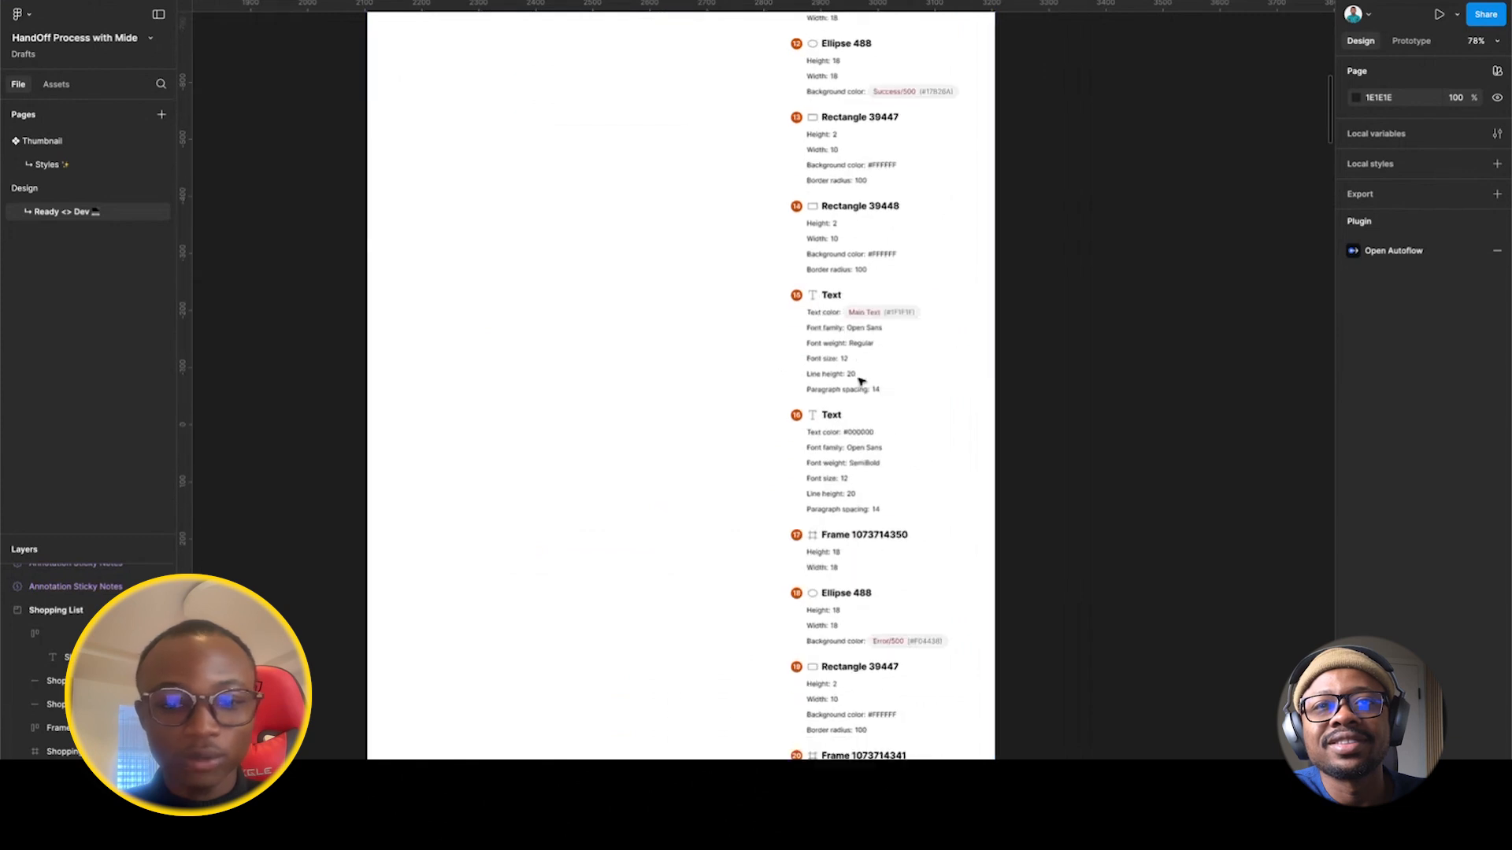
scroll(864, 386, "down", 4)
scroll(868, 429, "down", 10)
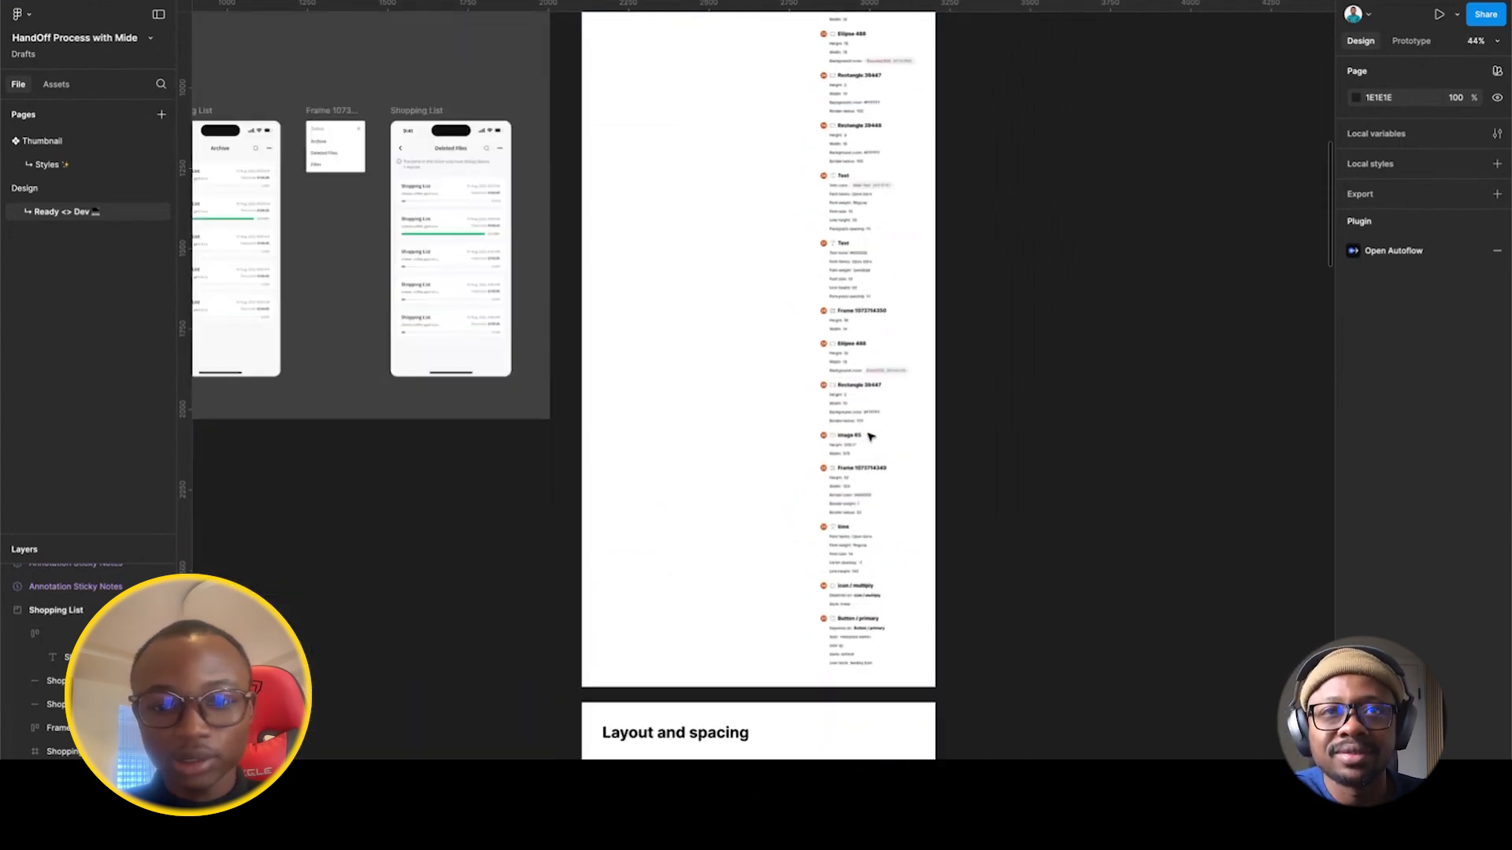
scroll(768, 482, "up", 2)
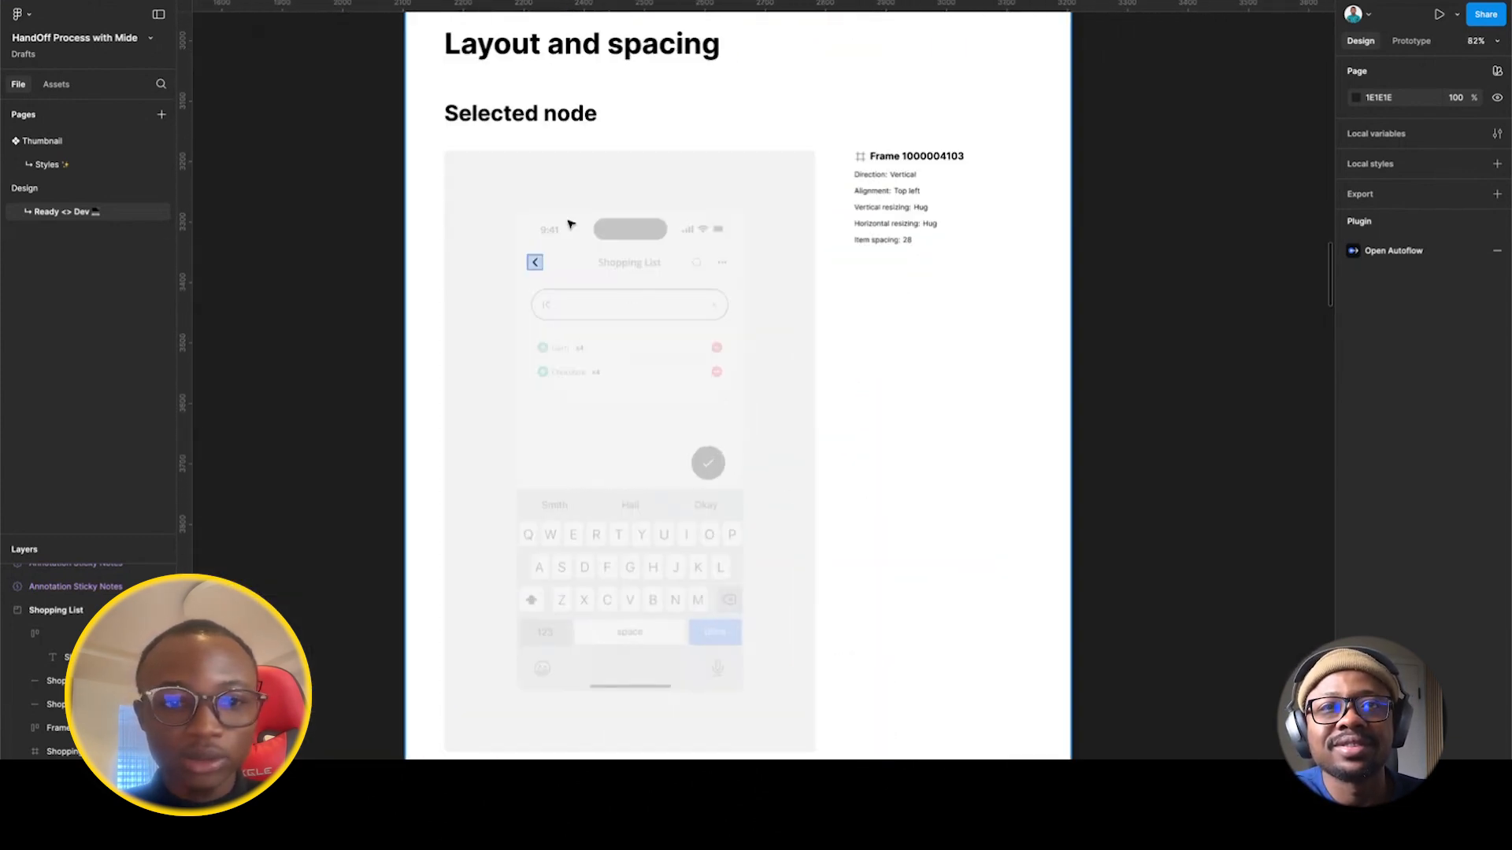
Compare the generated specs with the original screens in the Shopping List section.
scroll(732, 220, "down", 10)
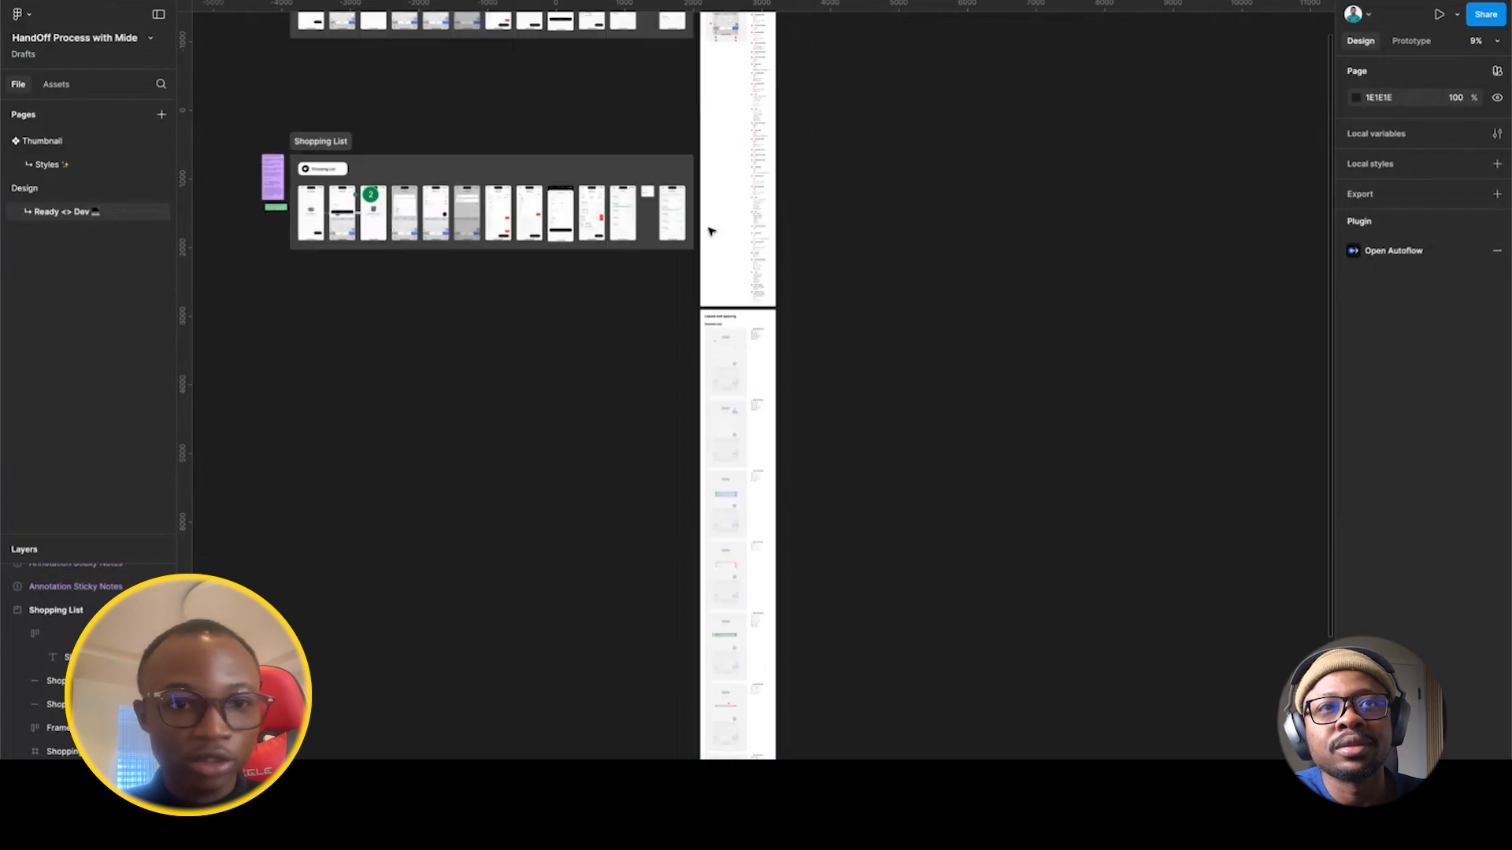
scroll(393, 168, "up", 10)
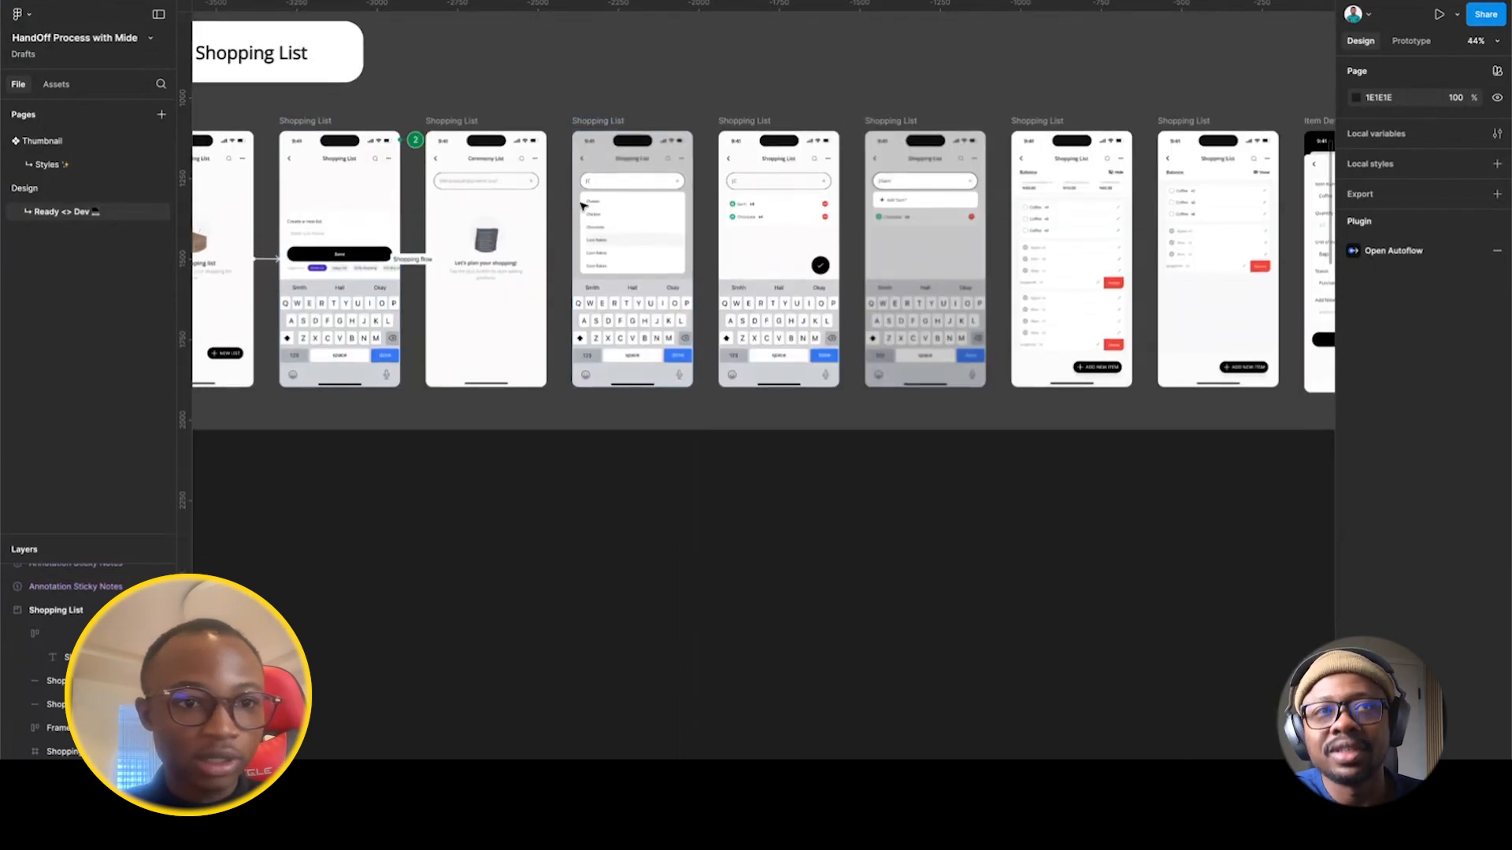
scroll(627, 240, "up", 5)
scroll(614, 378, "down", 5)
scroll(628, 392, "down", 4)
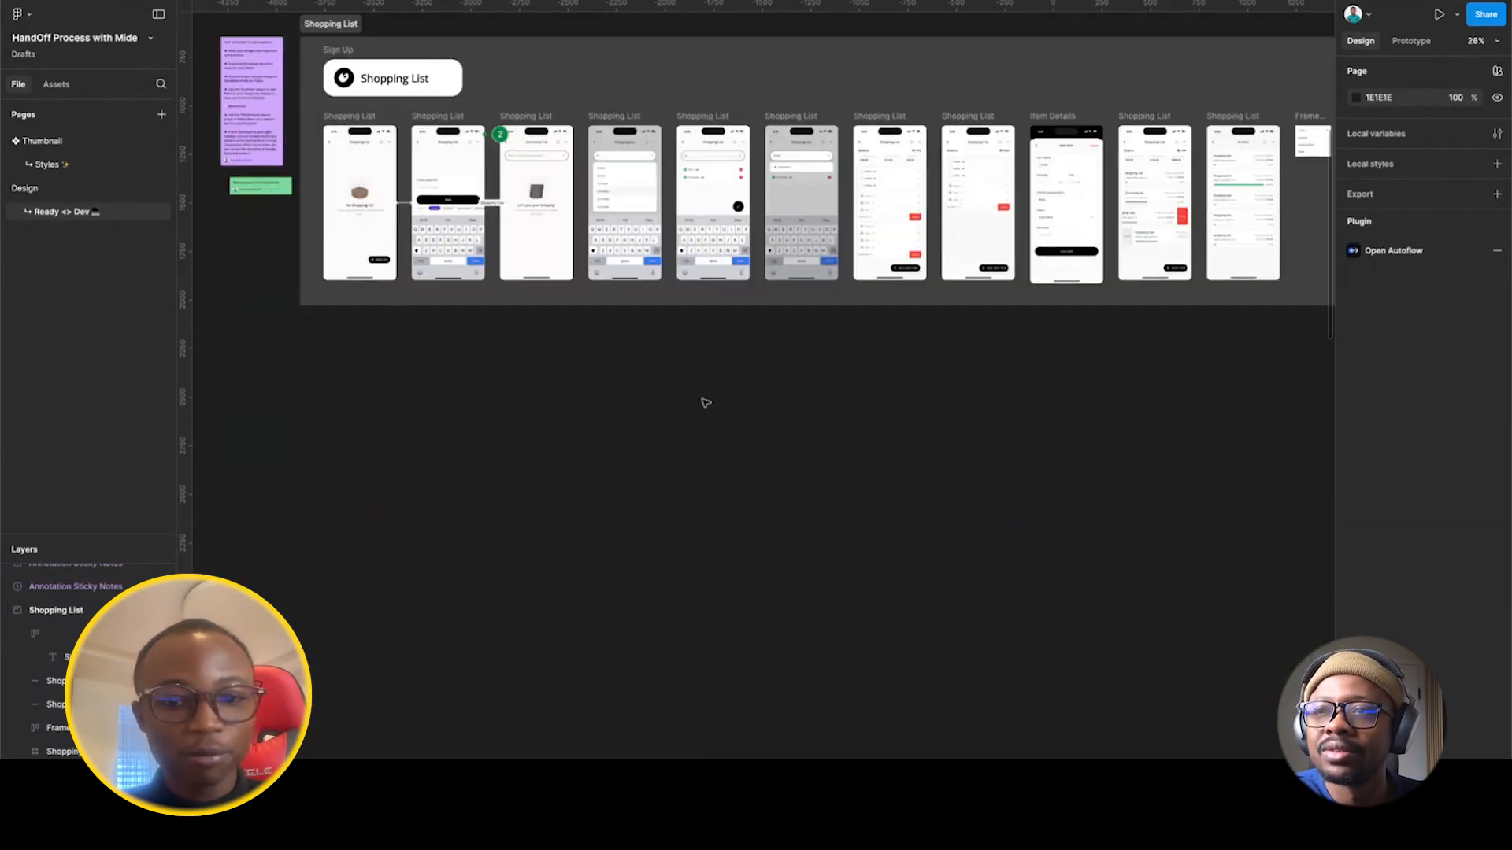
scroll(766, 411, "right", 4)
scroll(765, 410, "down", 6)
scroll(1036, 516, "up", 5)
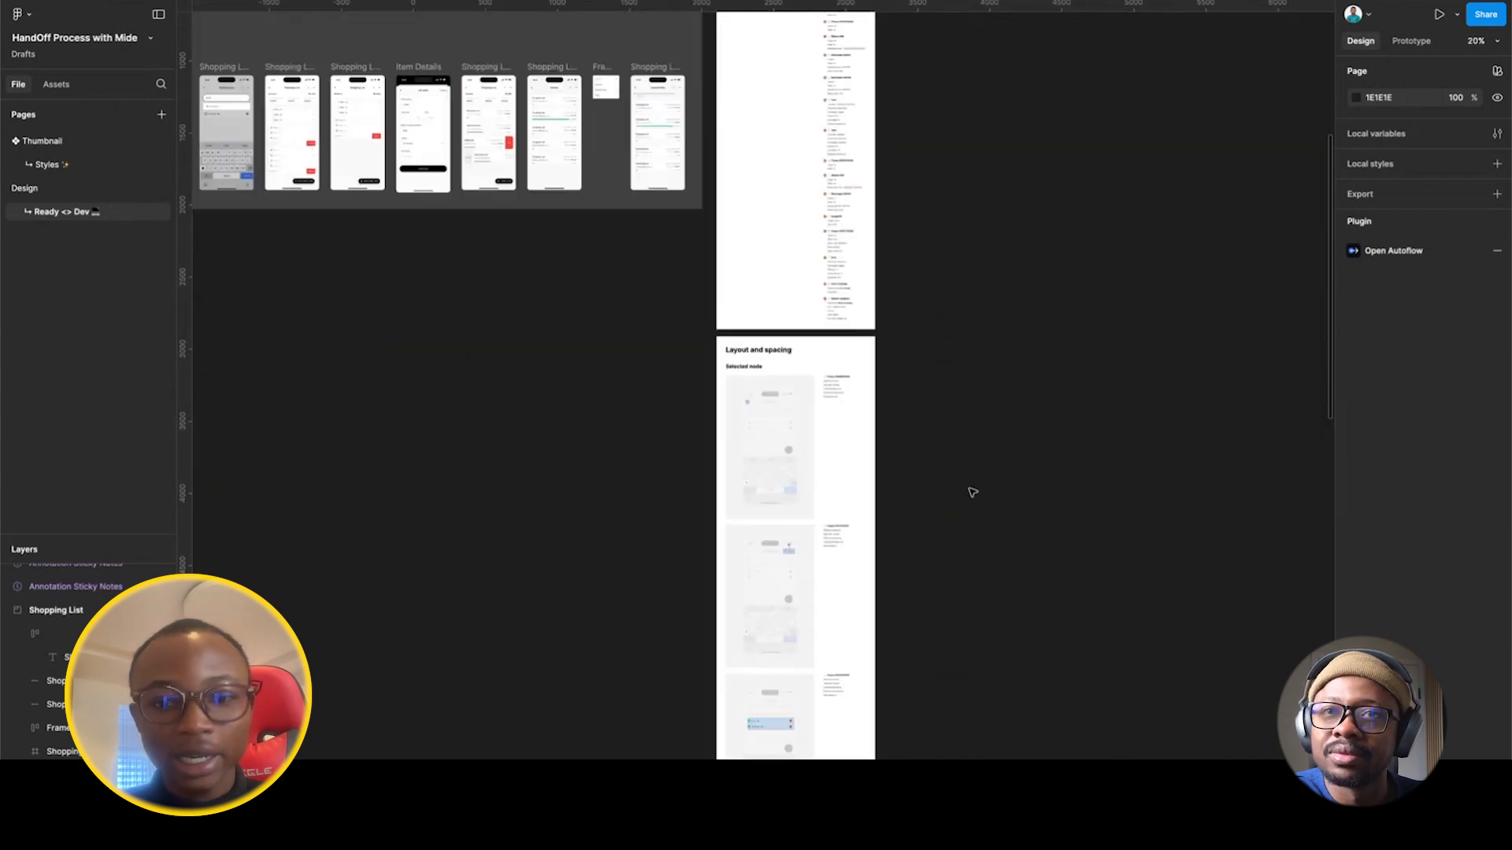
Examine the first Layout and spacing entries, checking the direction, alignment, resizing and item spacing of each highlighted frame.
scroll(793, 425, "up", 6)
scroll(794, 425, "up", 3)
scroll(665, 282, "down", 1)
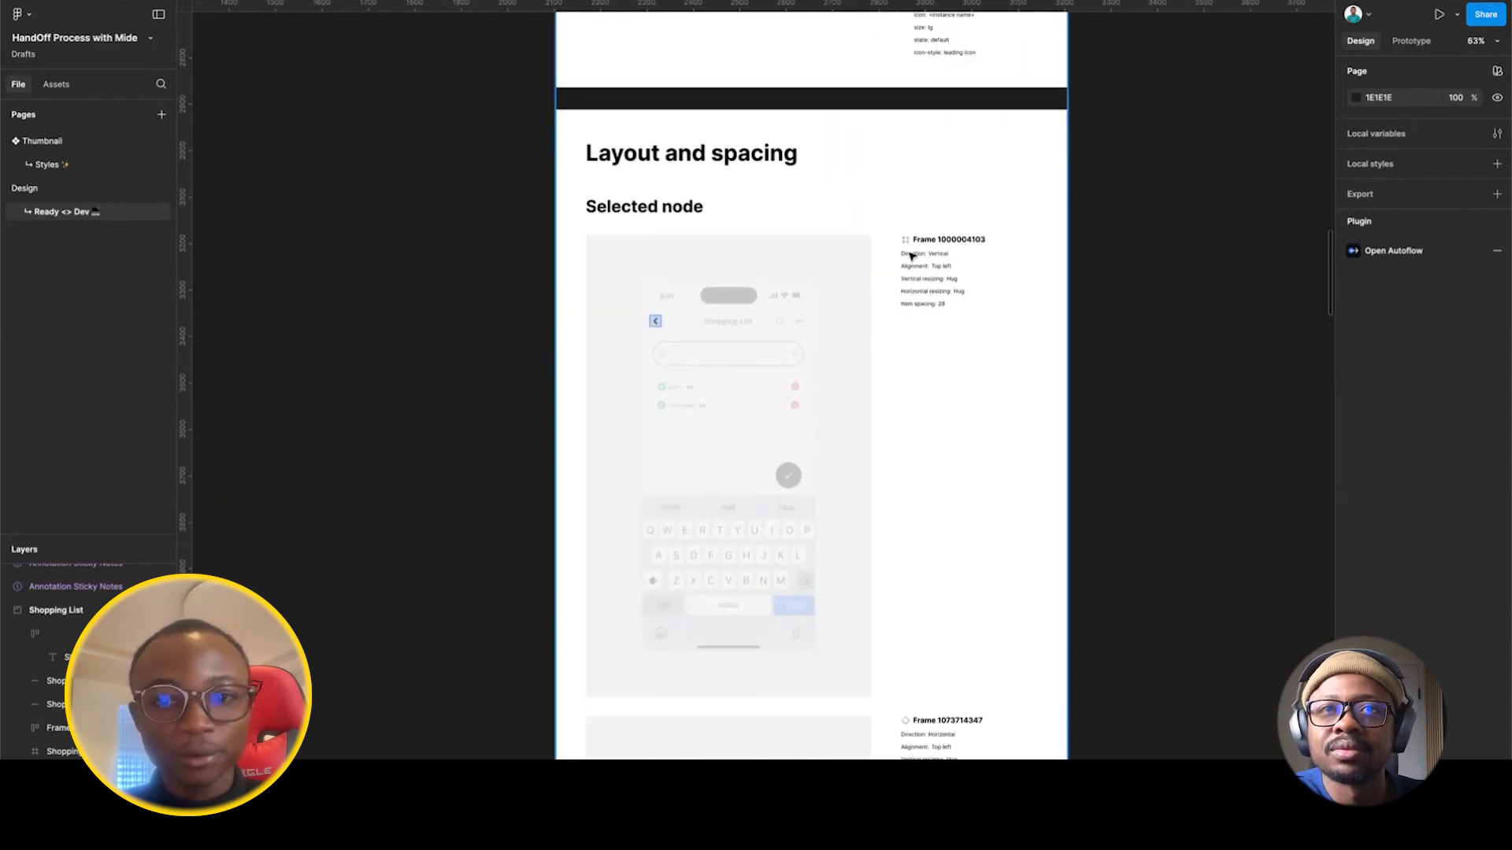
scroll(911, 256, "up", 6)
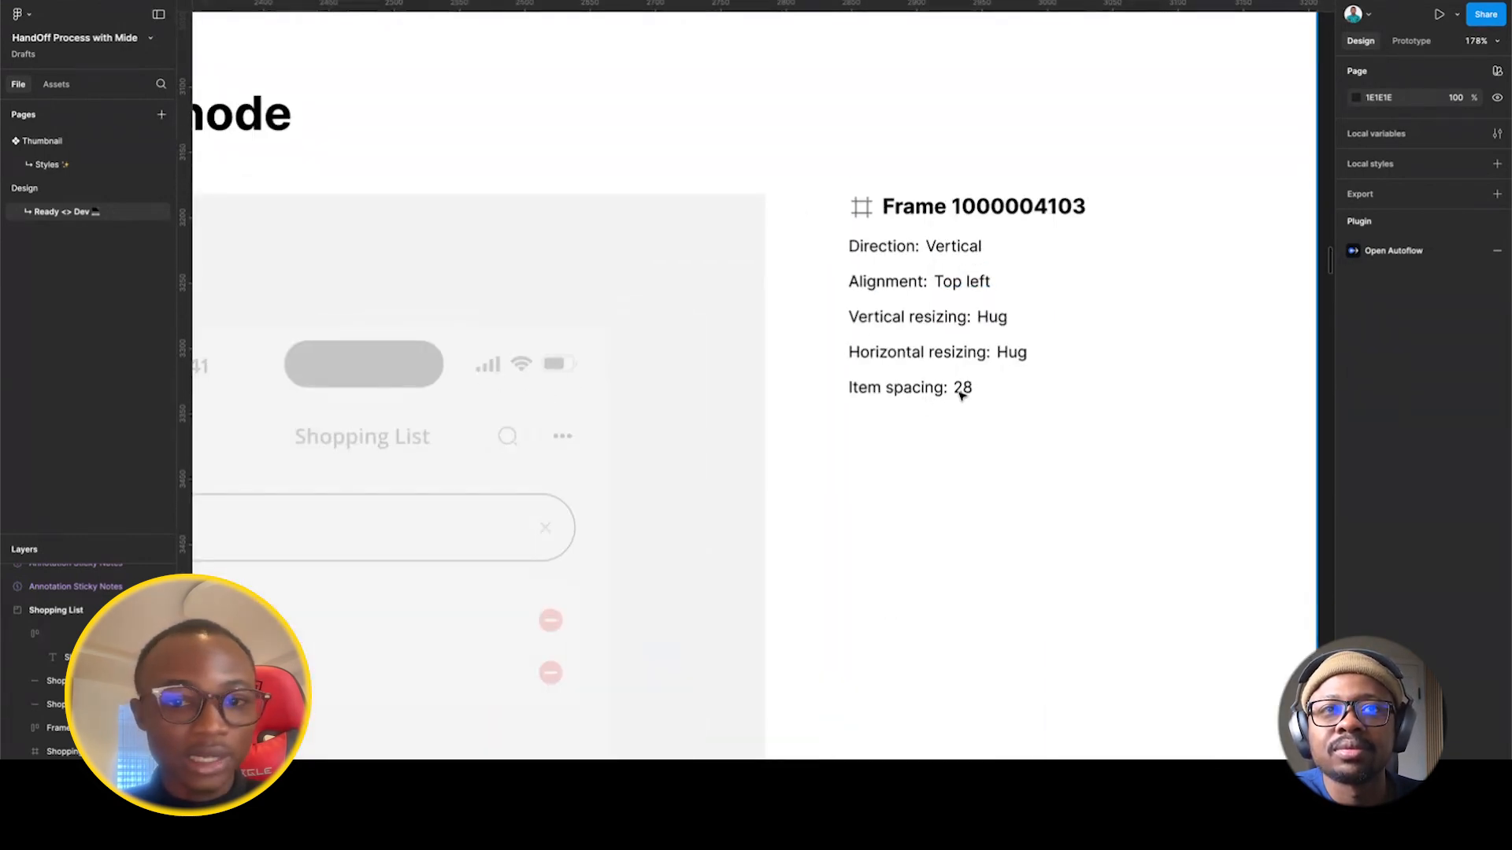
scroll(969, 393, "down", 8)
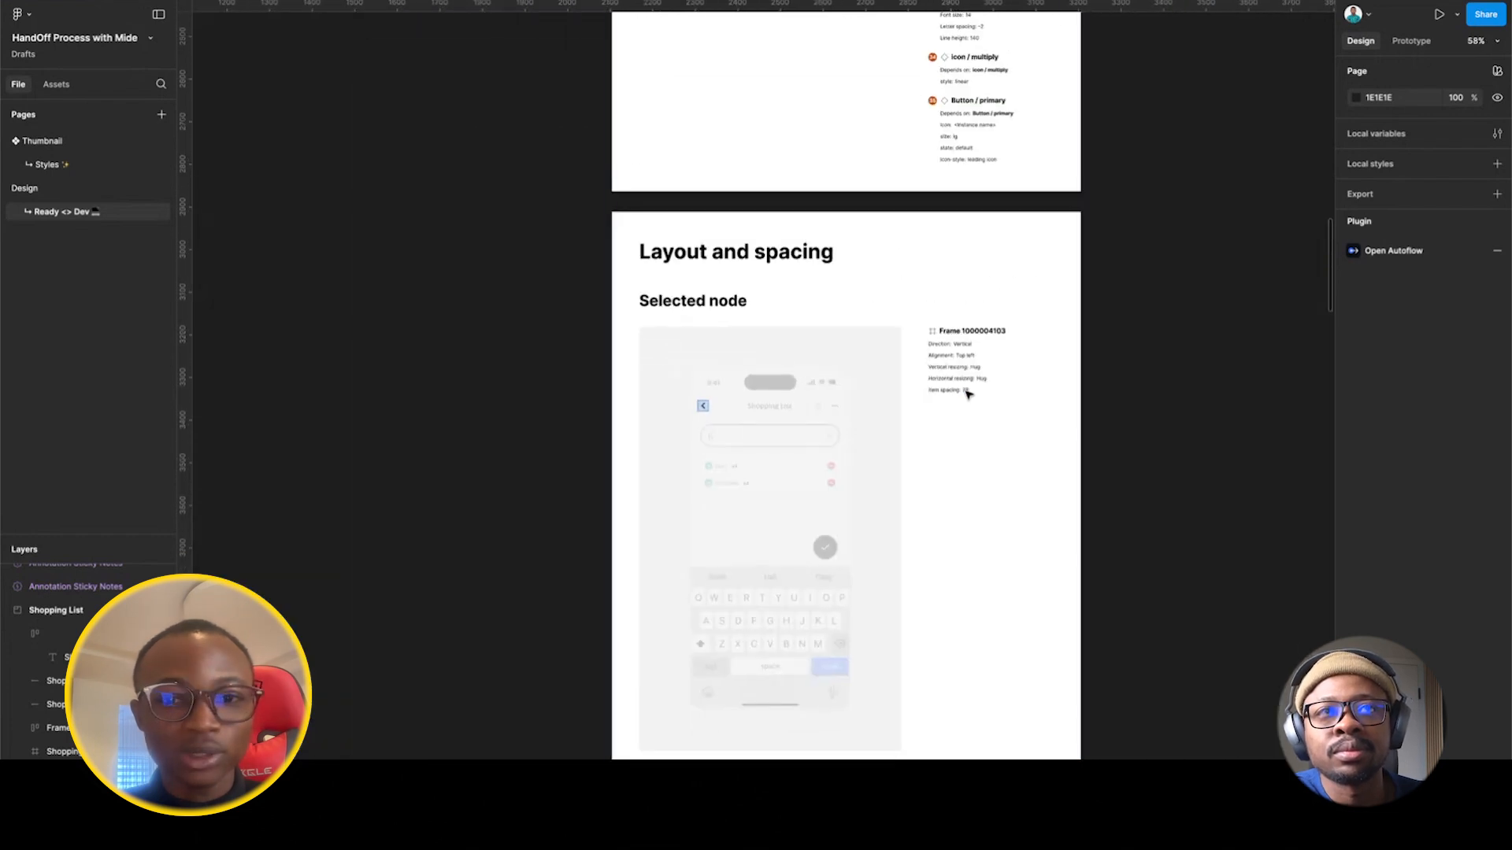
scroll(968, 397, "down", 2)
scroll(710, 423, "up", 6)
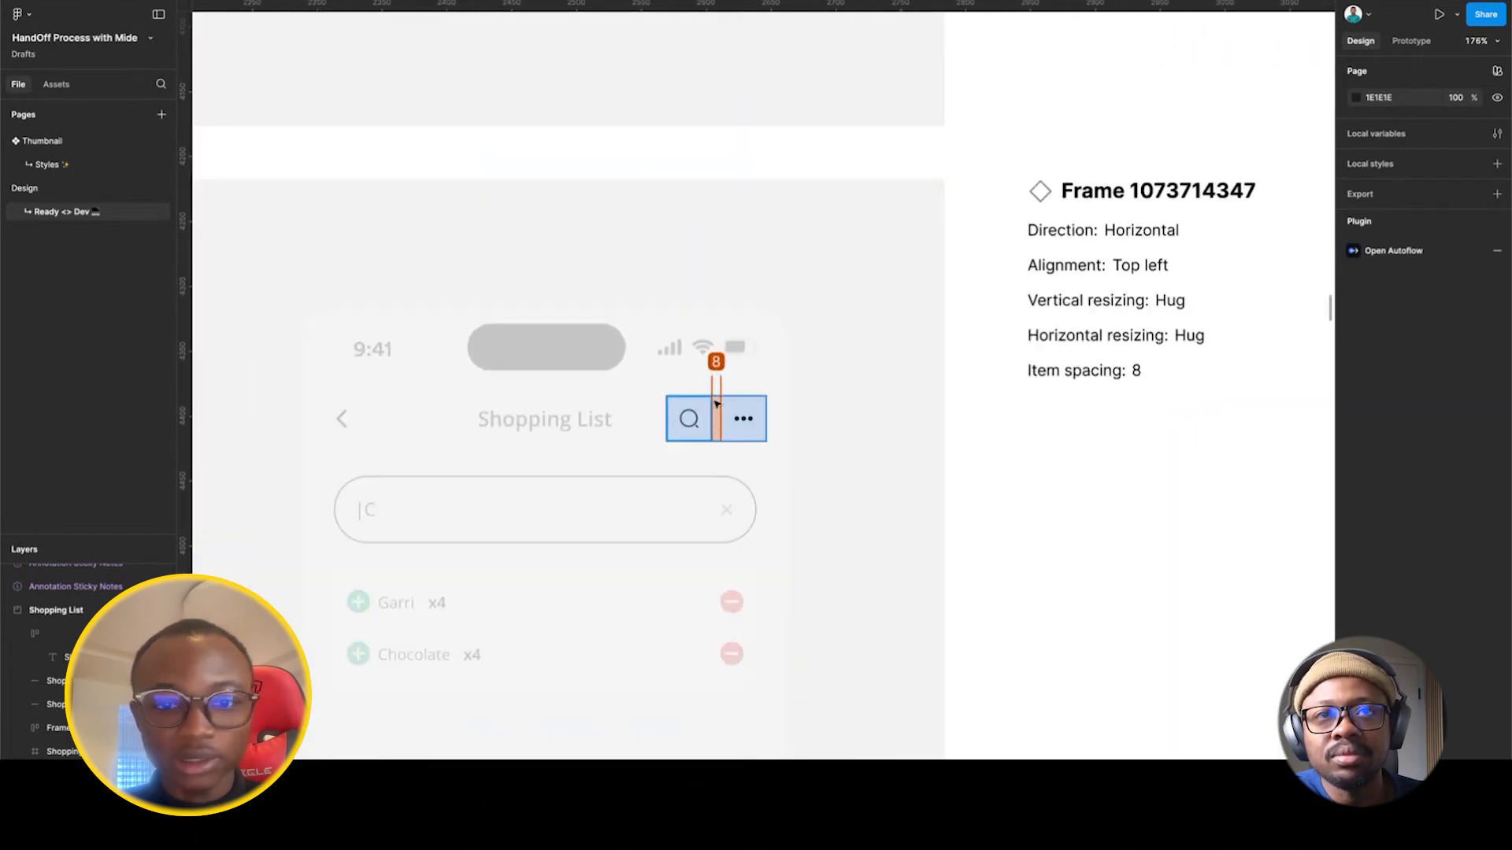
scroll(756, 400, "down", 3)
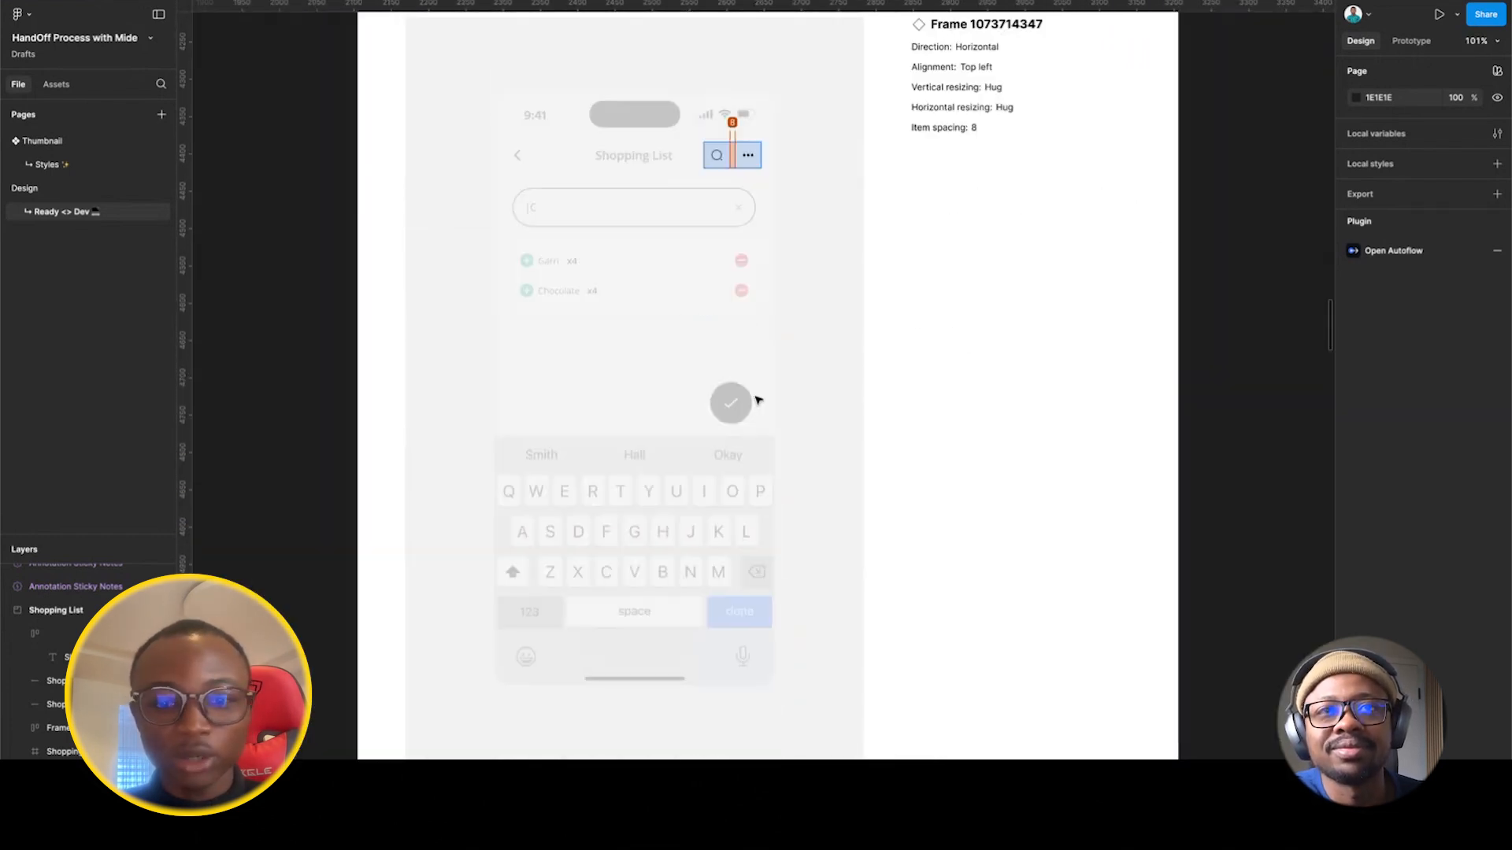
scroll(758, 400, "down", 5)
scroll(764, 400, "down", 5)
scroll(764, 400, "down", 10)
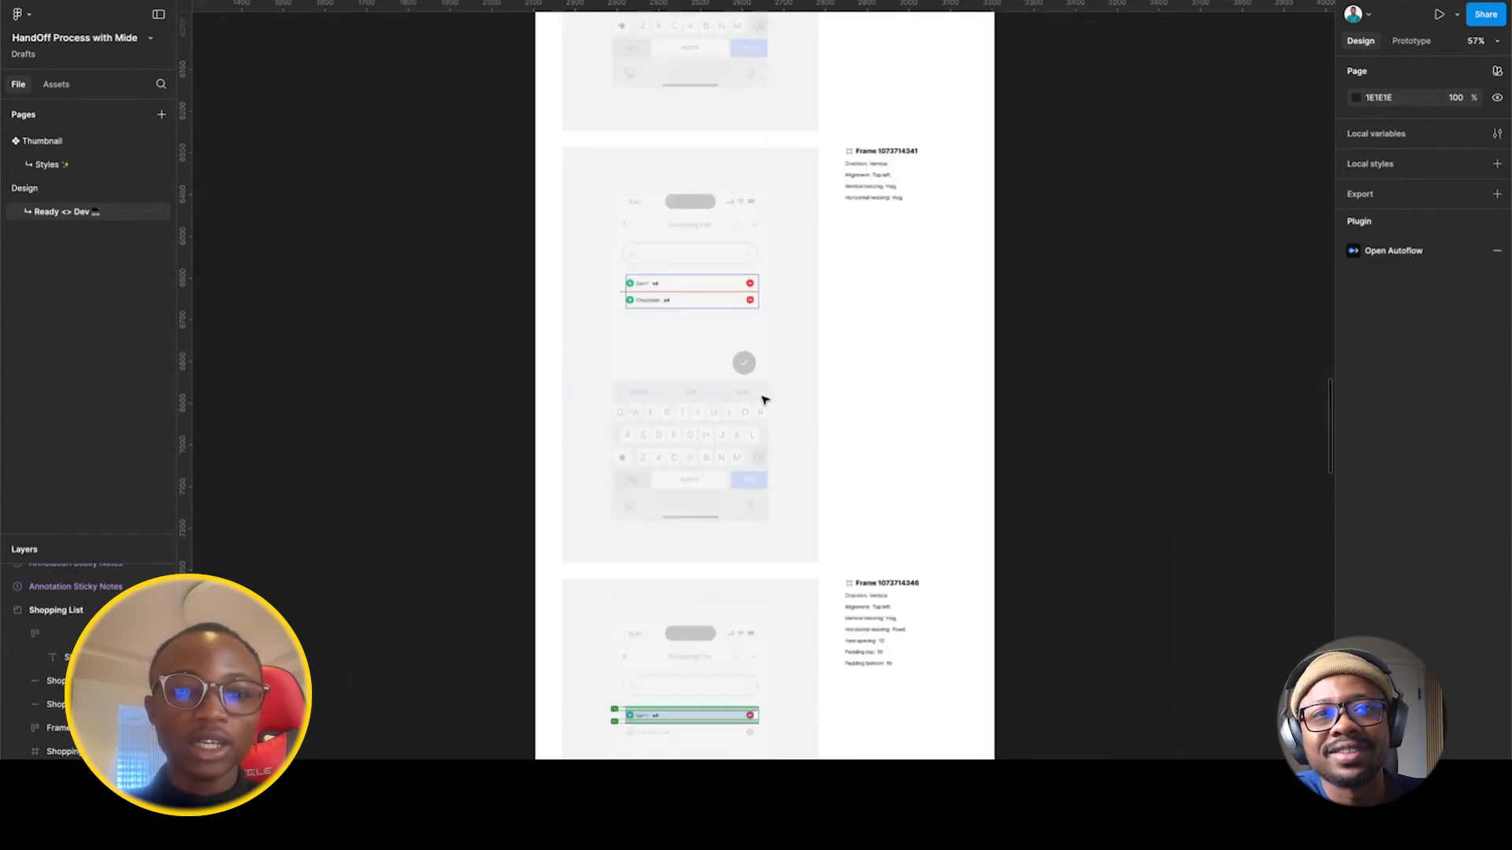
scroll(764, 399, "down", 4)
scroll(764, 400, "up", 2)
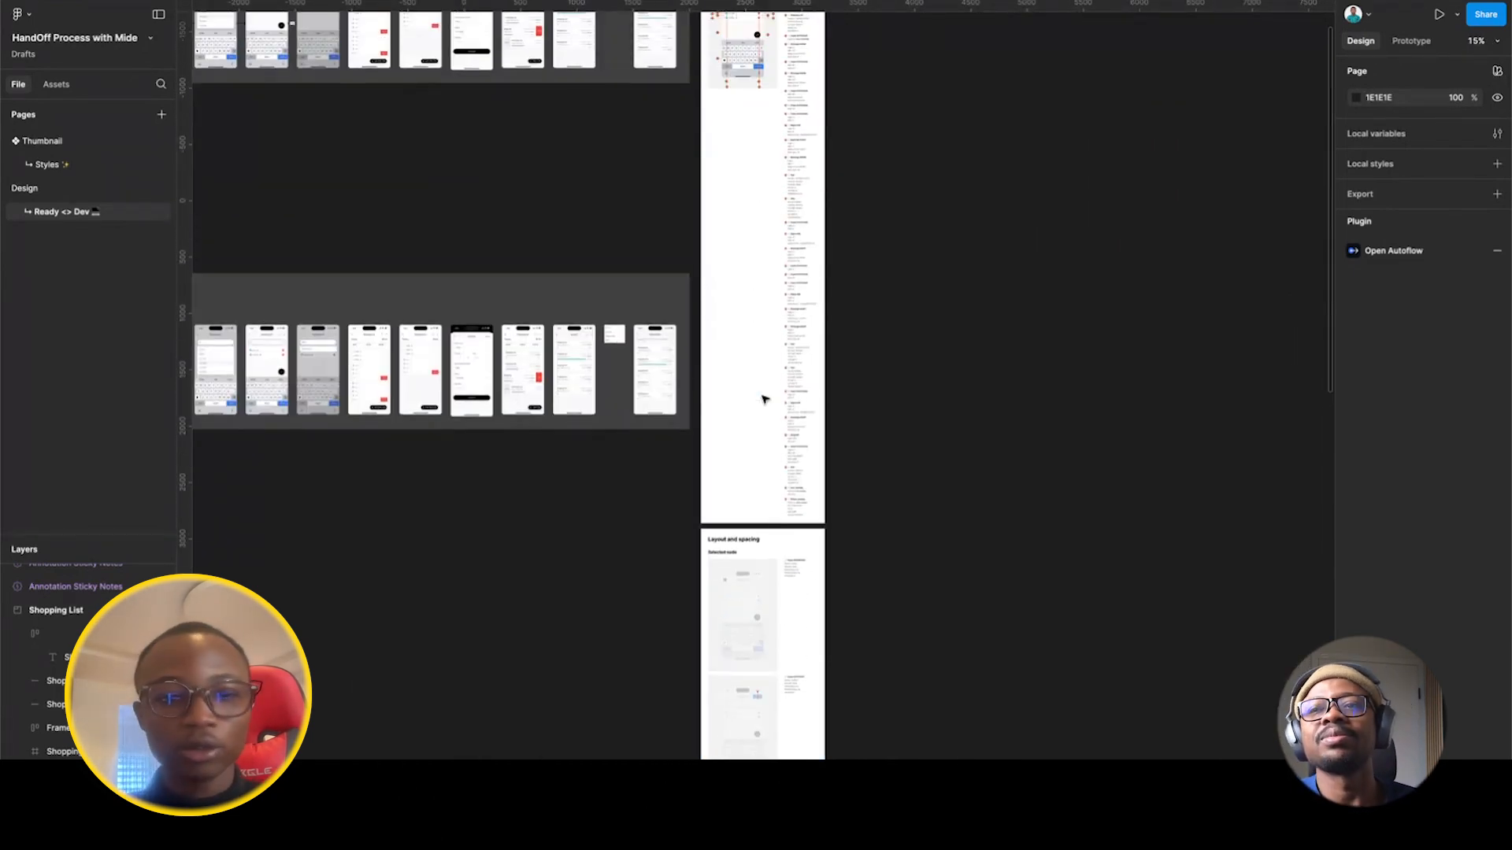
scroll(764, 399, "down", 4)
scroll(539, 446, "up", 4)
scroll(538, 445, "down", 1)
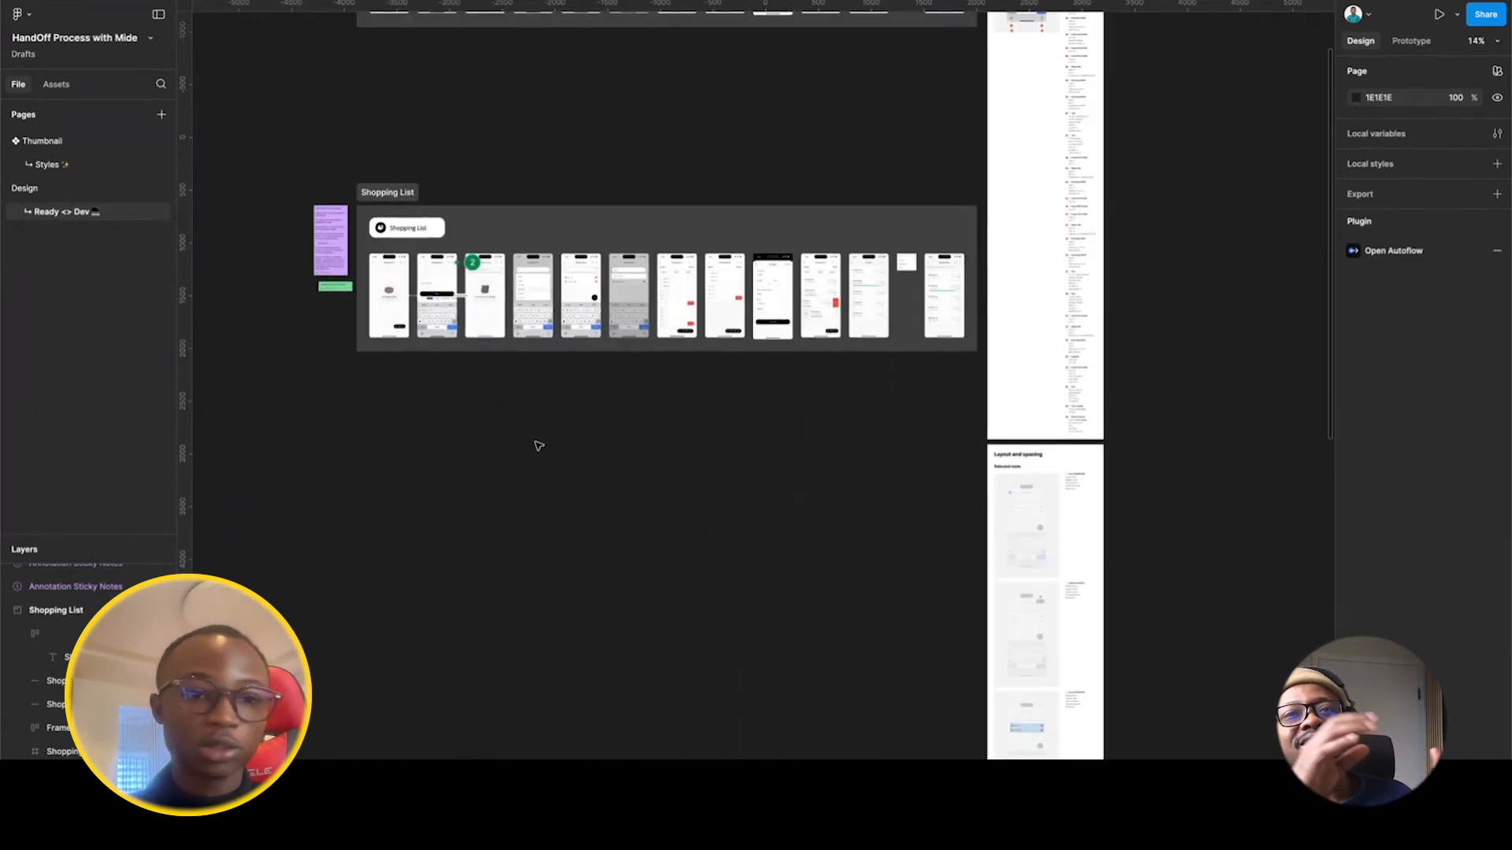
scroll(539, 446, "down", 2)
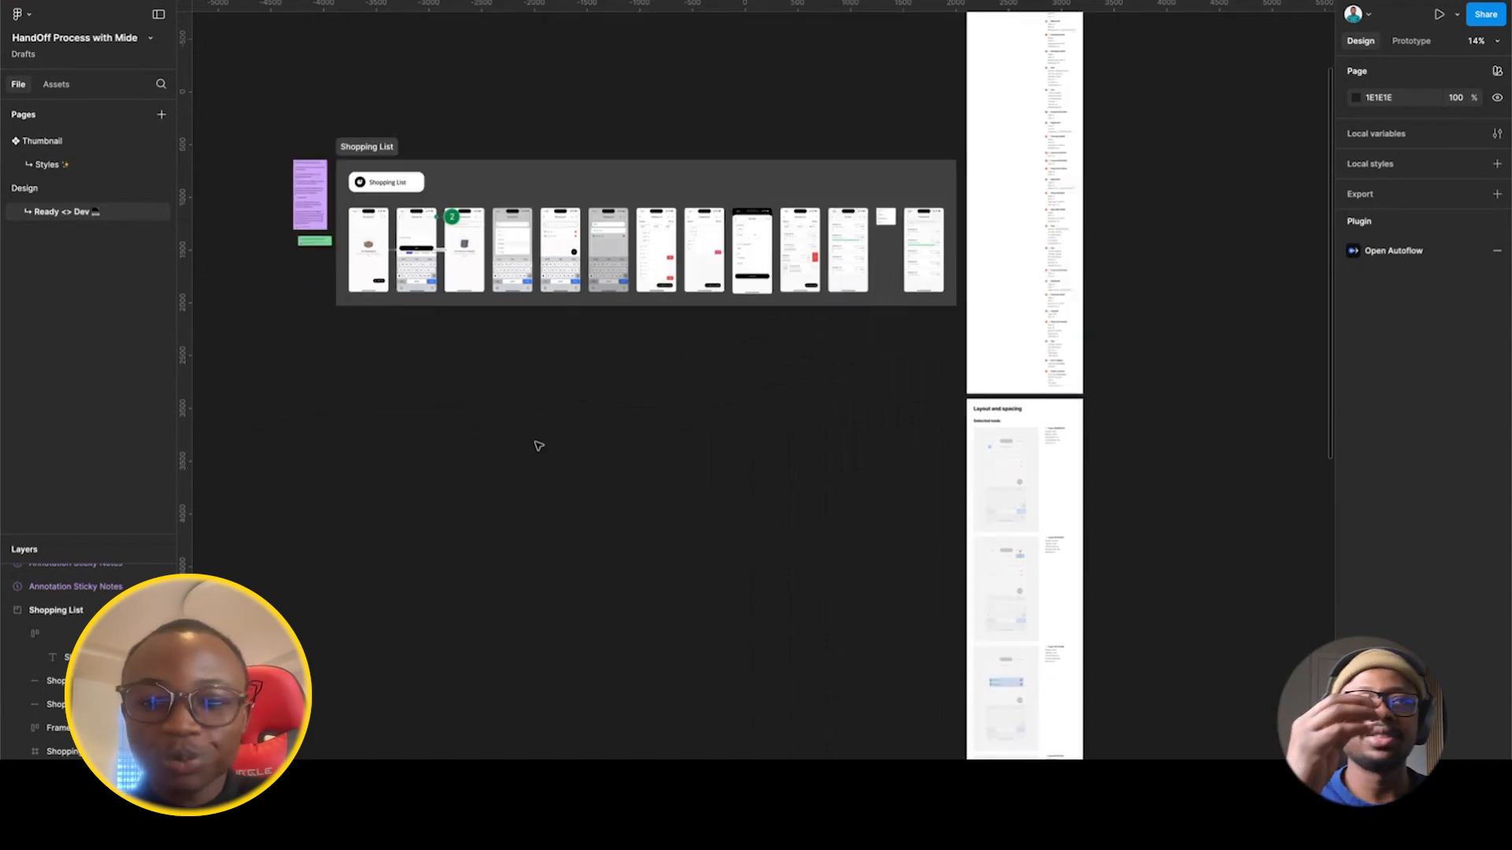
scroll(1069, 611, "up", 4)
Examine the padding and item spacing specs for the Garri and Chocolate rows in the Layout and spacing part.
scroll(1069, 611, "down", 5)
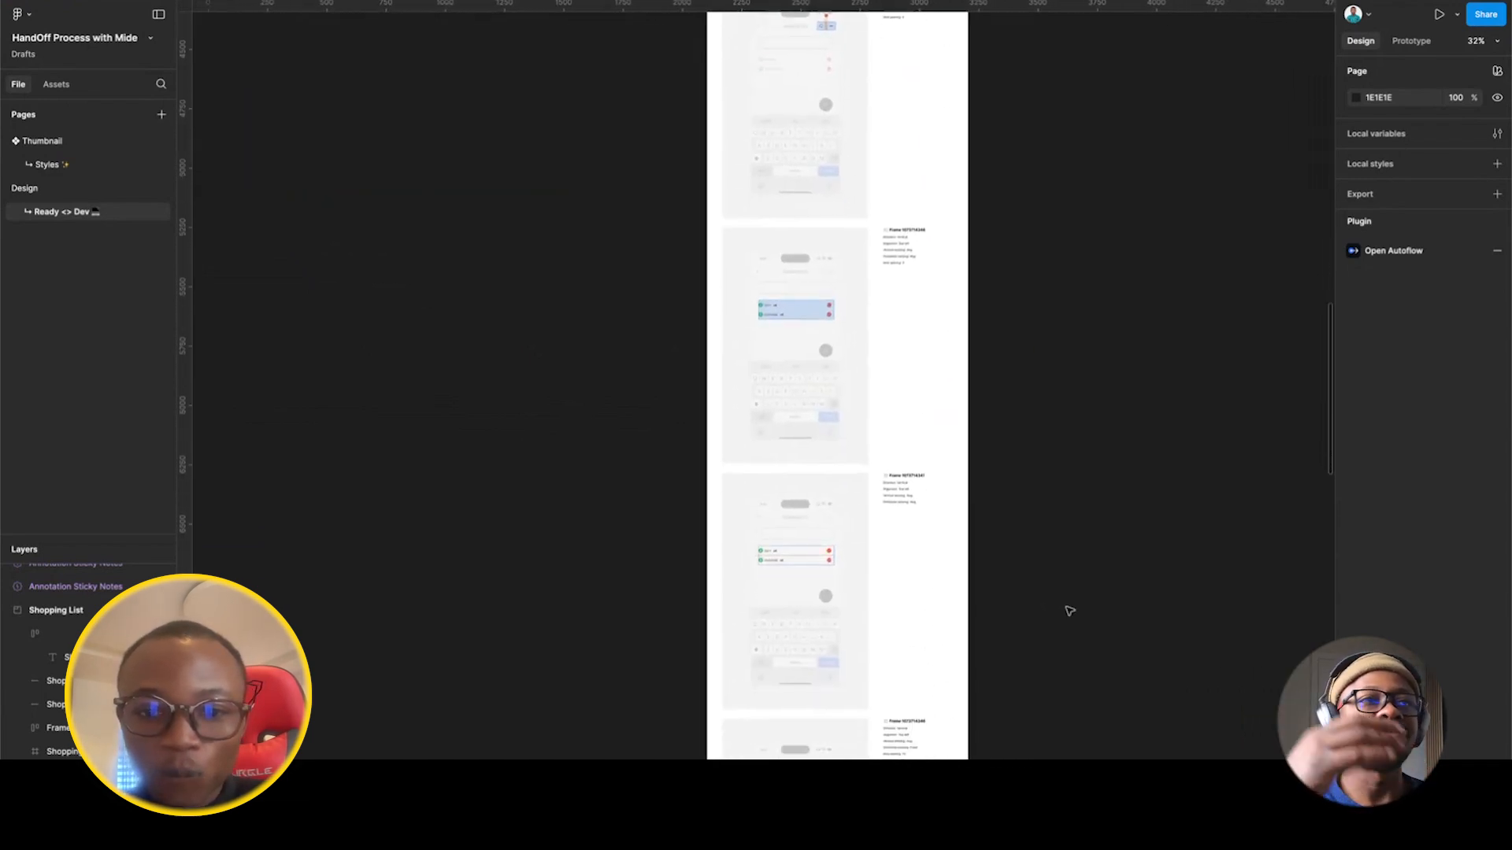
scroll(871, 547, "up", 5)
scroll(872, 544, "down", 3)
scroll(875, 545, "down", 3)
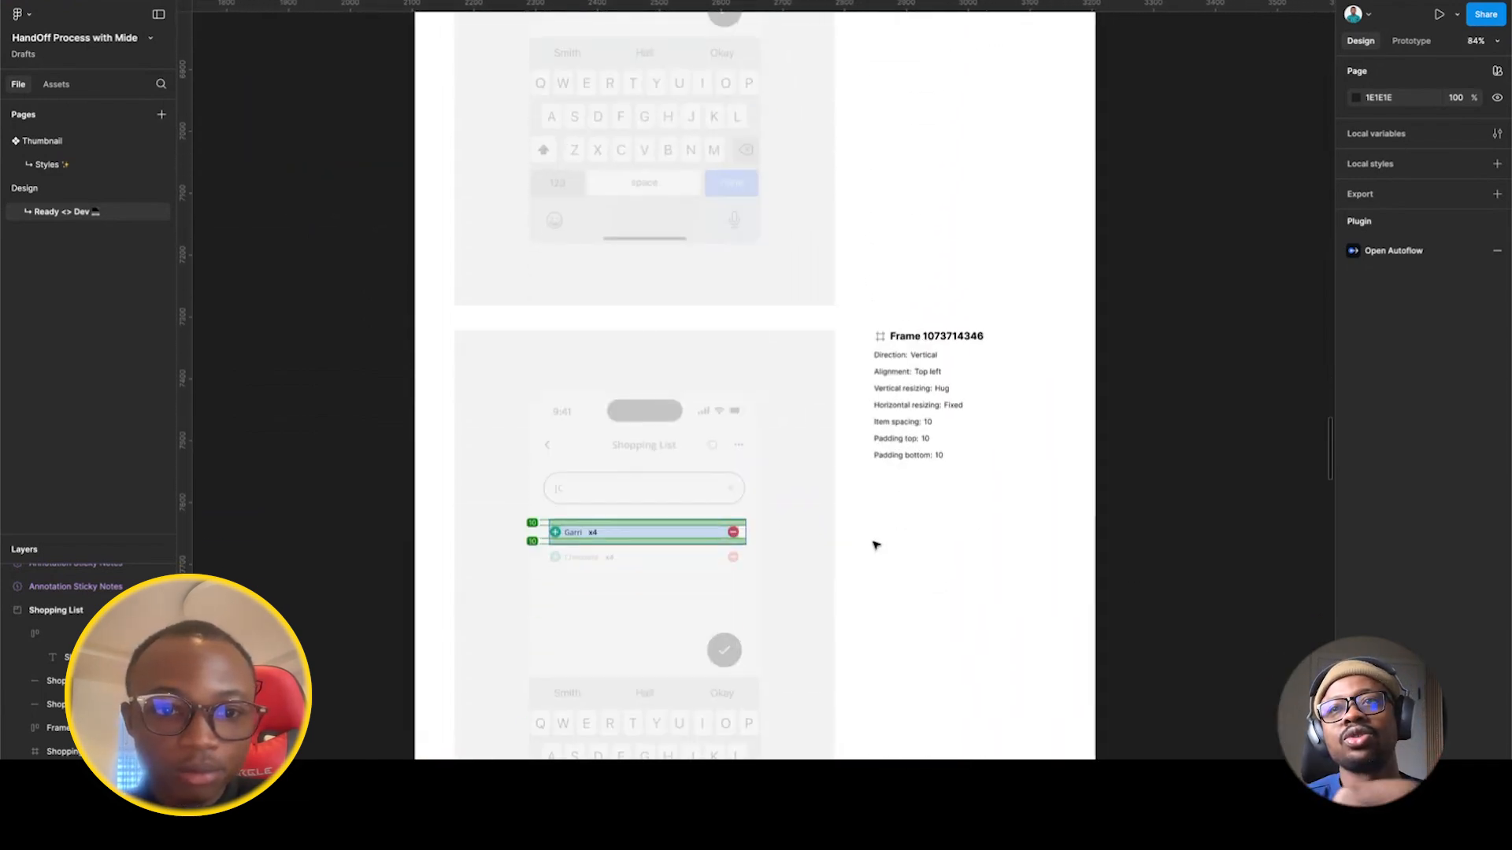
scroll(876, 544, "up", 2)
scroll(876, 545, "down", 8)
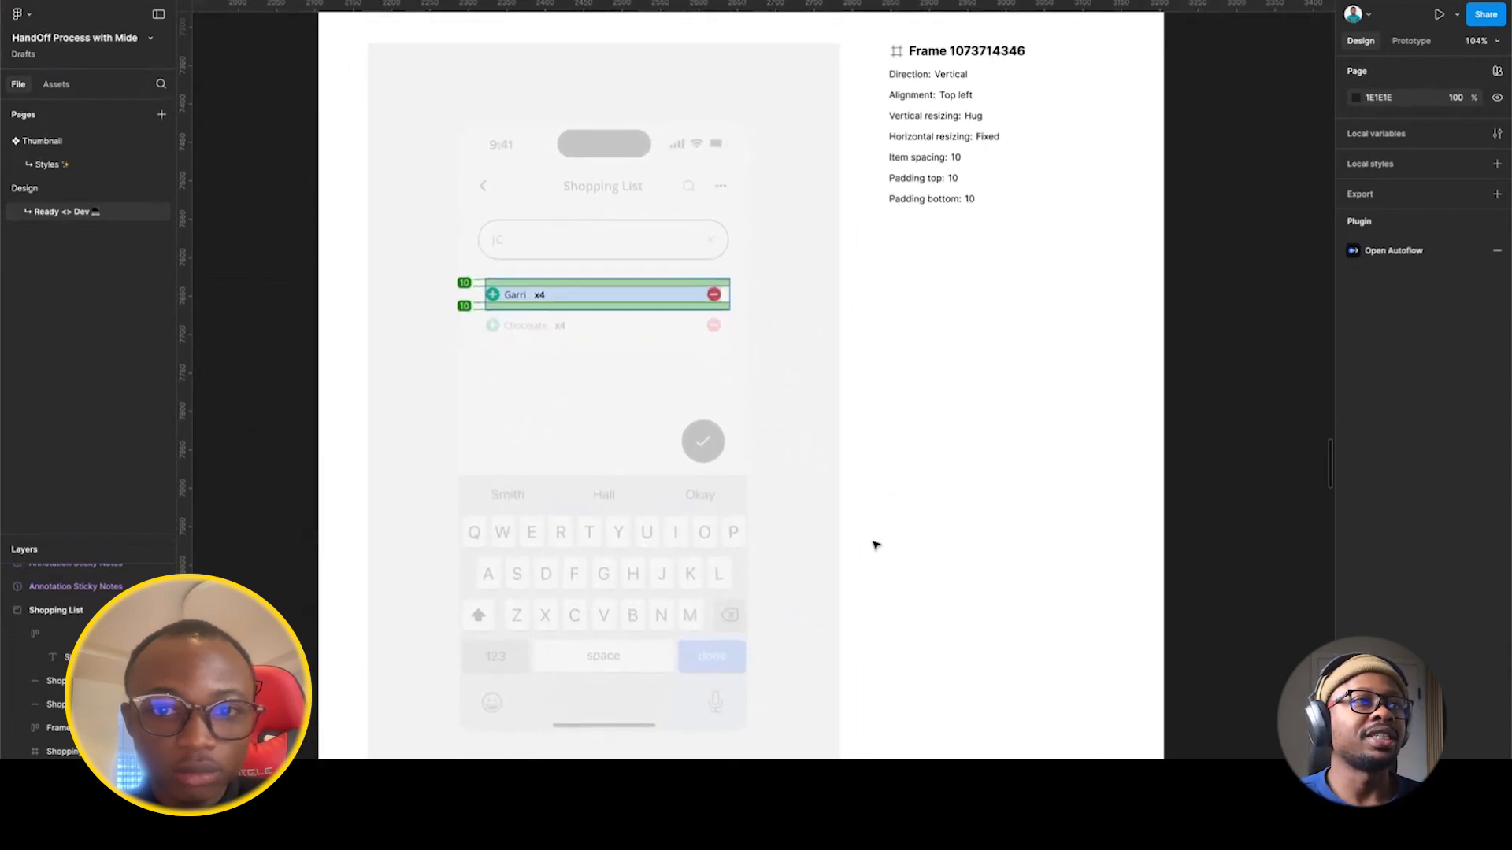
scroll(876, 544, "down", 2)
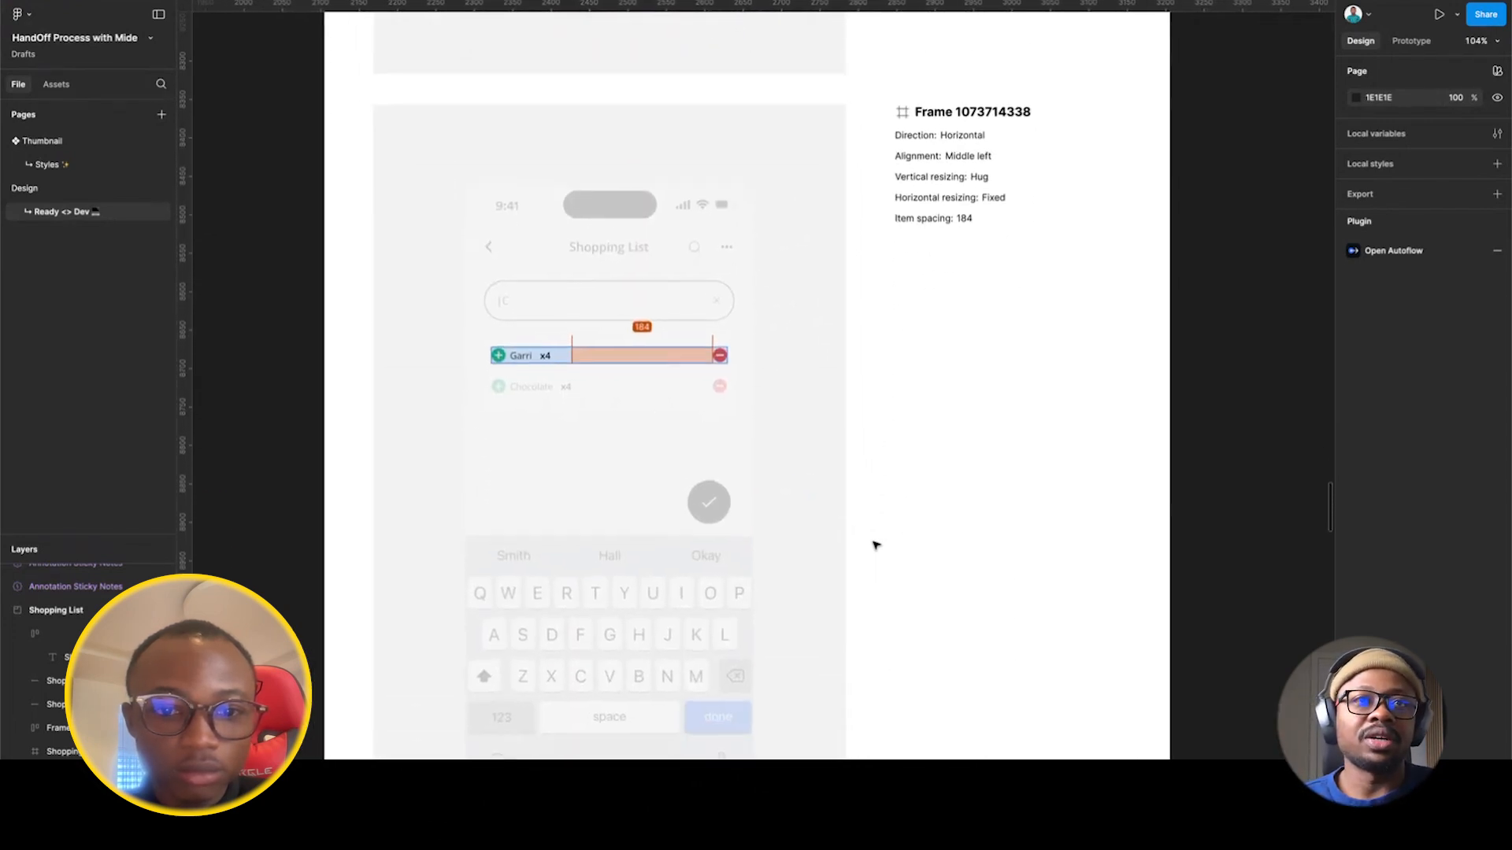
scroll(876, 545, "down", 20)
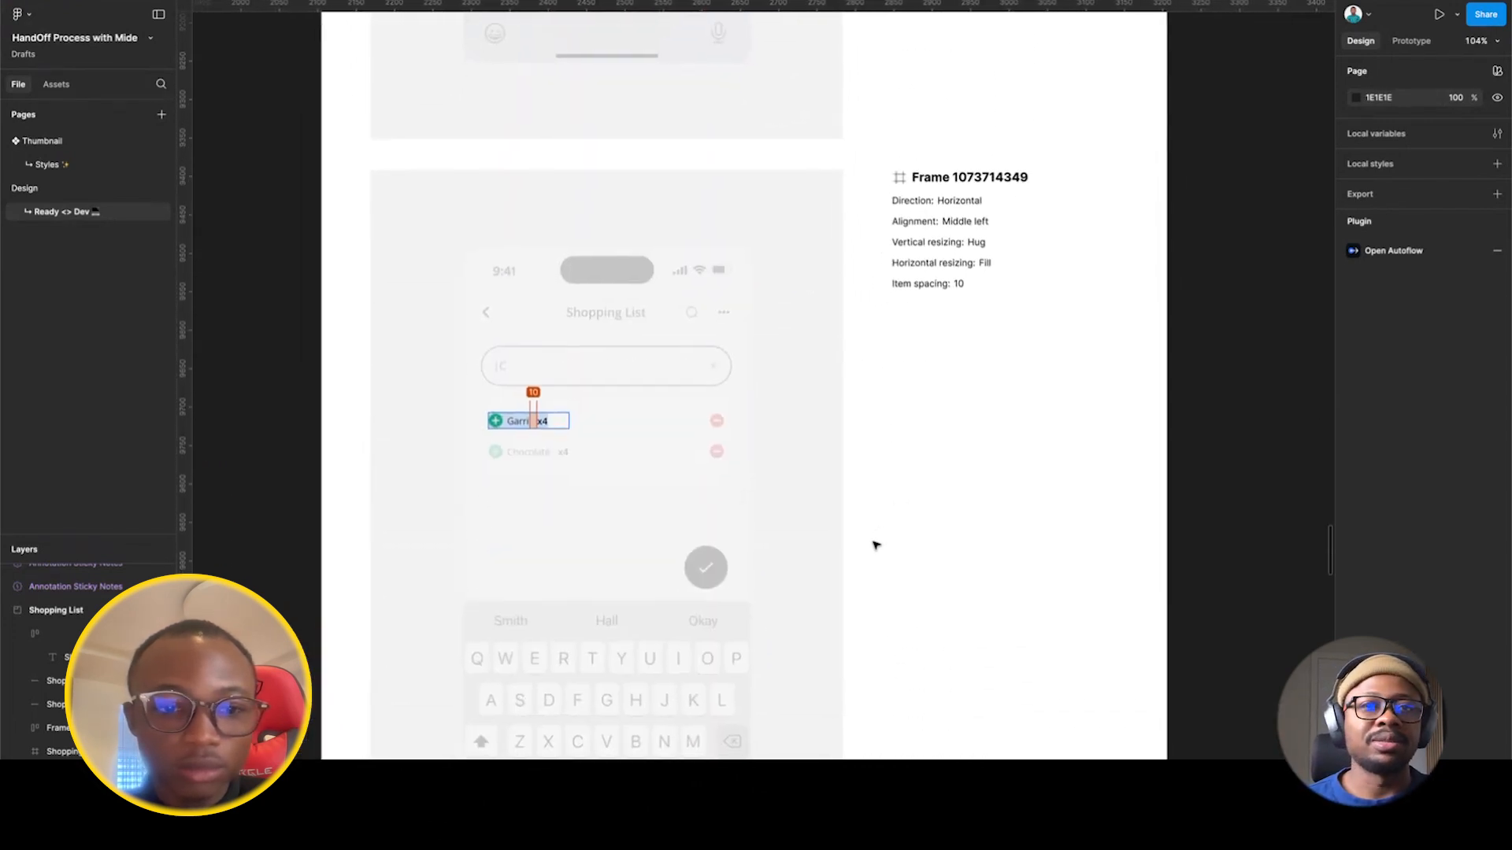
scroll(876, 545, "down", 20)
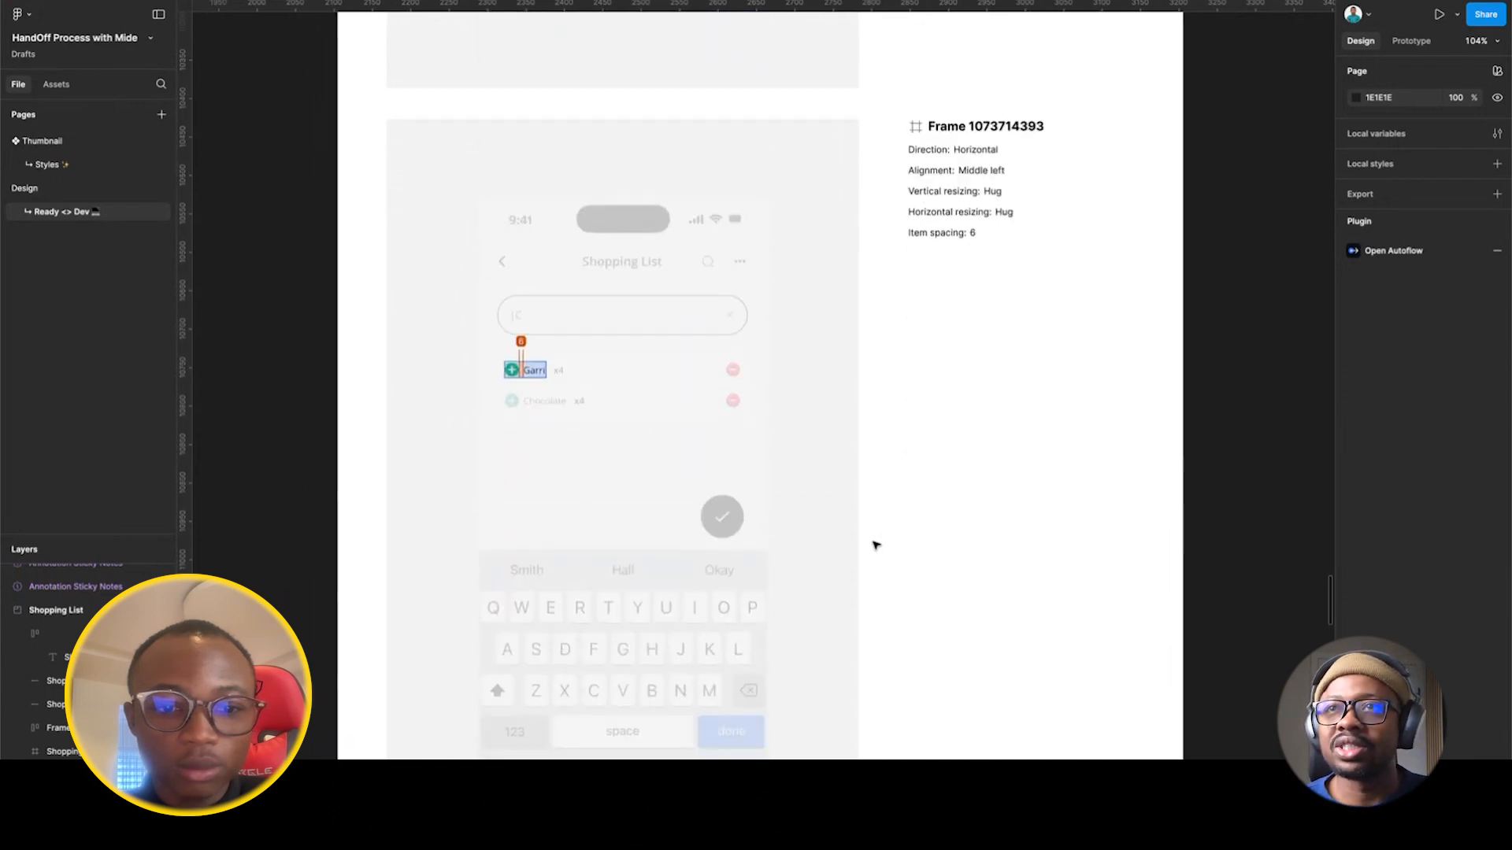
scroll(875, 545, "down", 20)
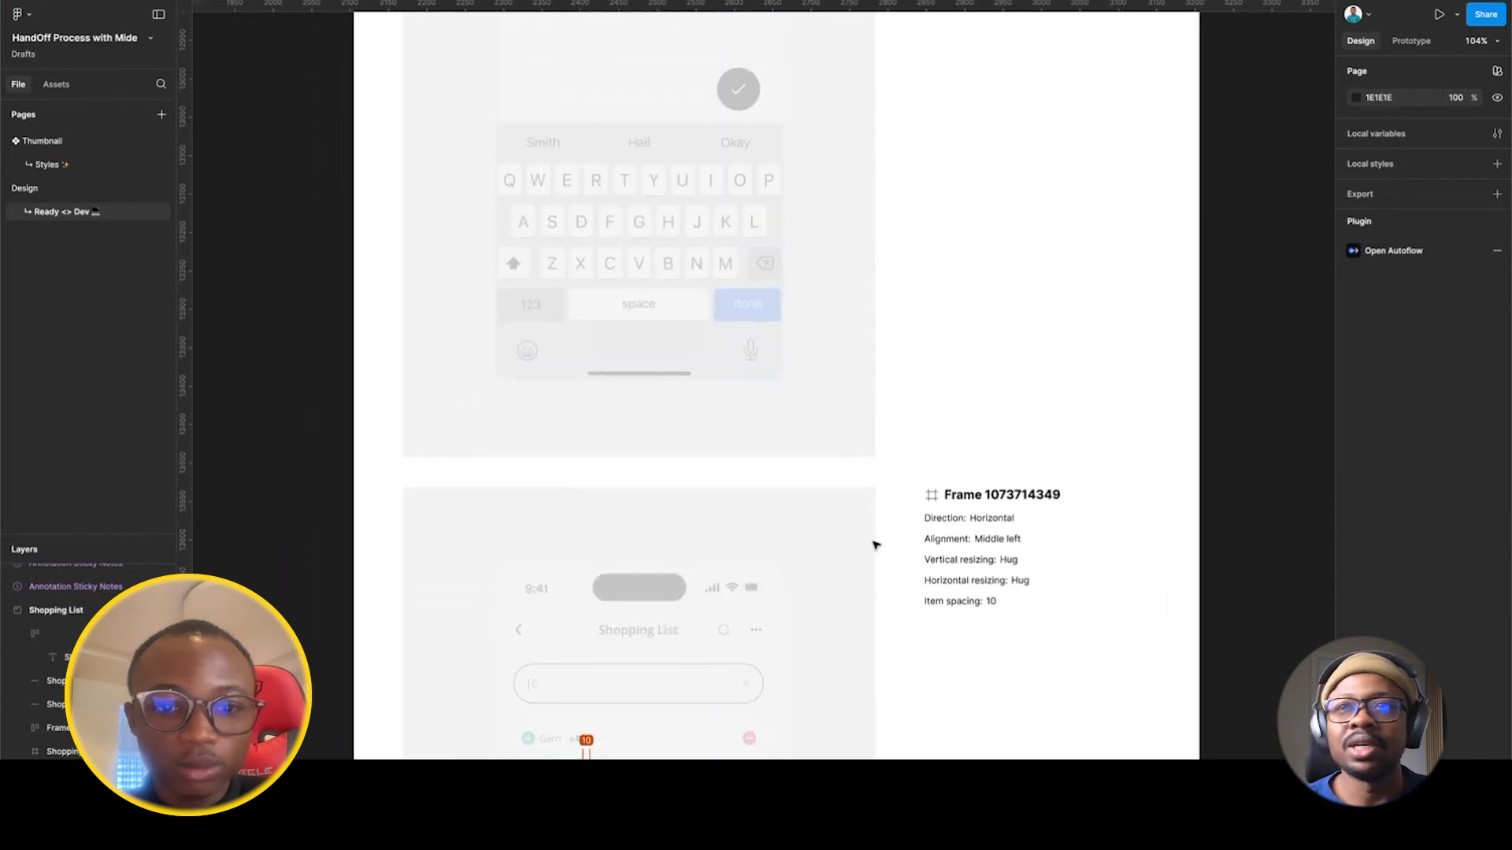
scroll(875, 544, "down", 5)
scroll(876, 545, "down", 10)
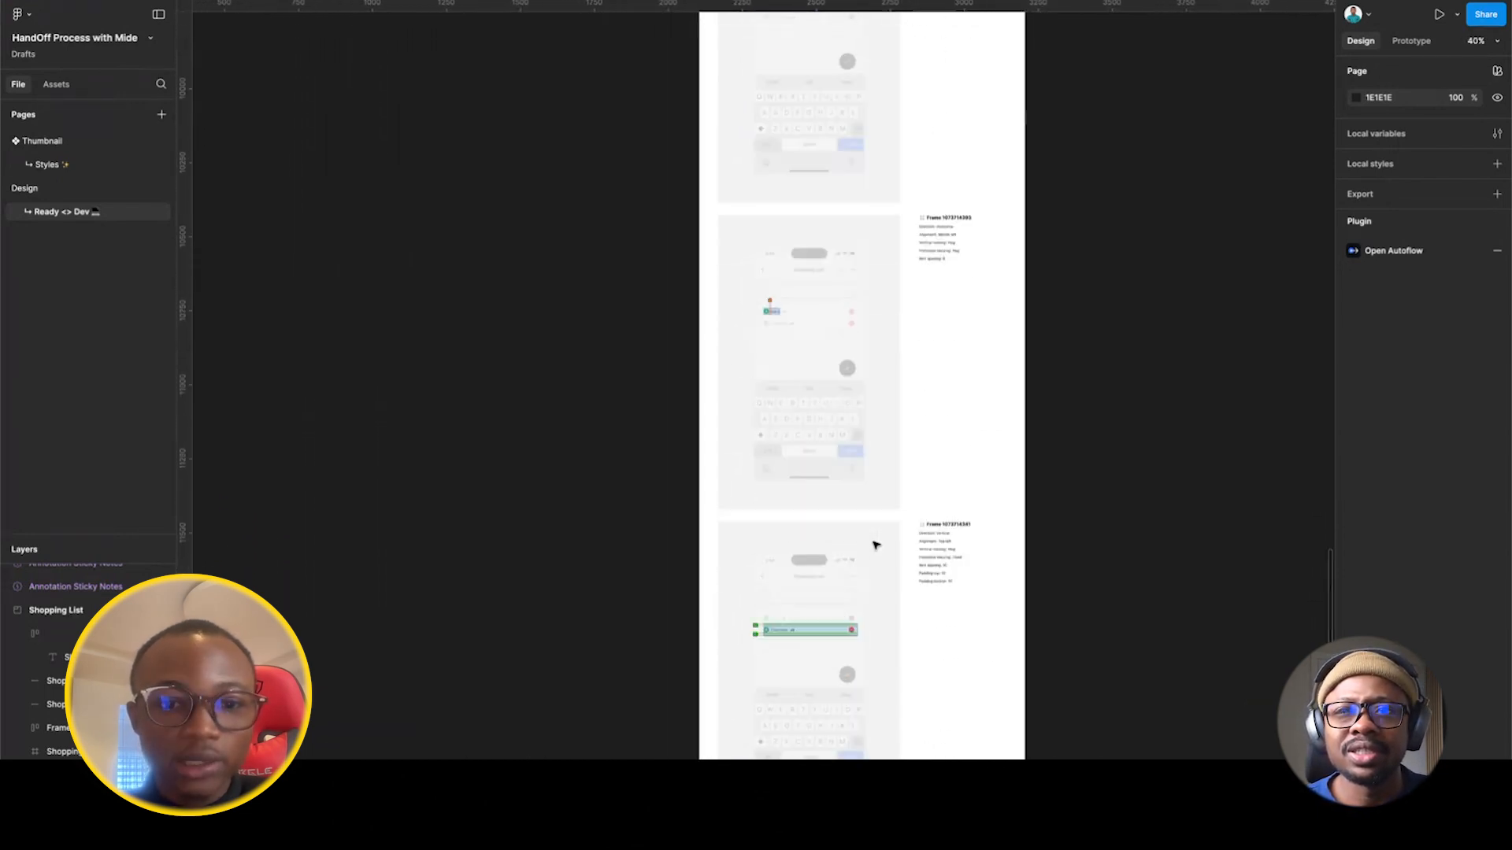
scroll(875, 544, "up", 15)
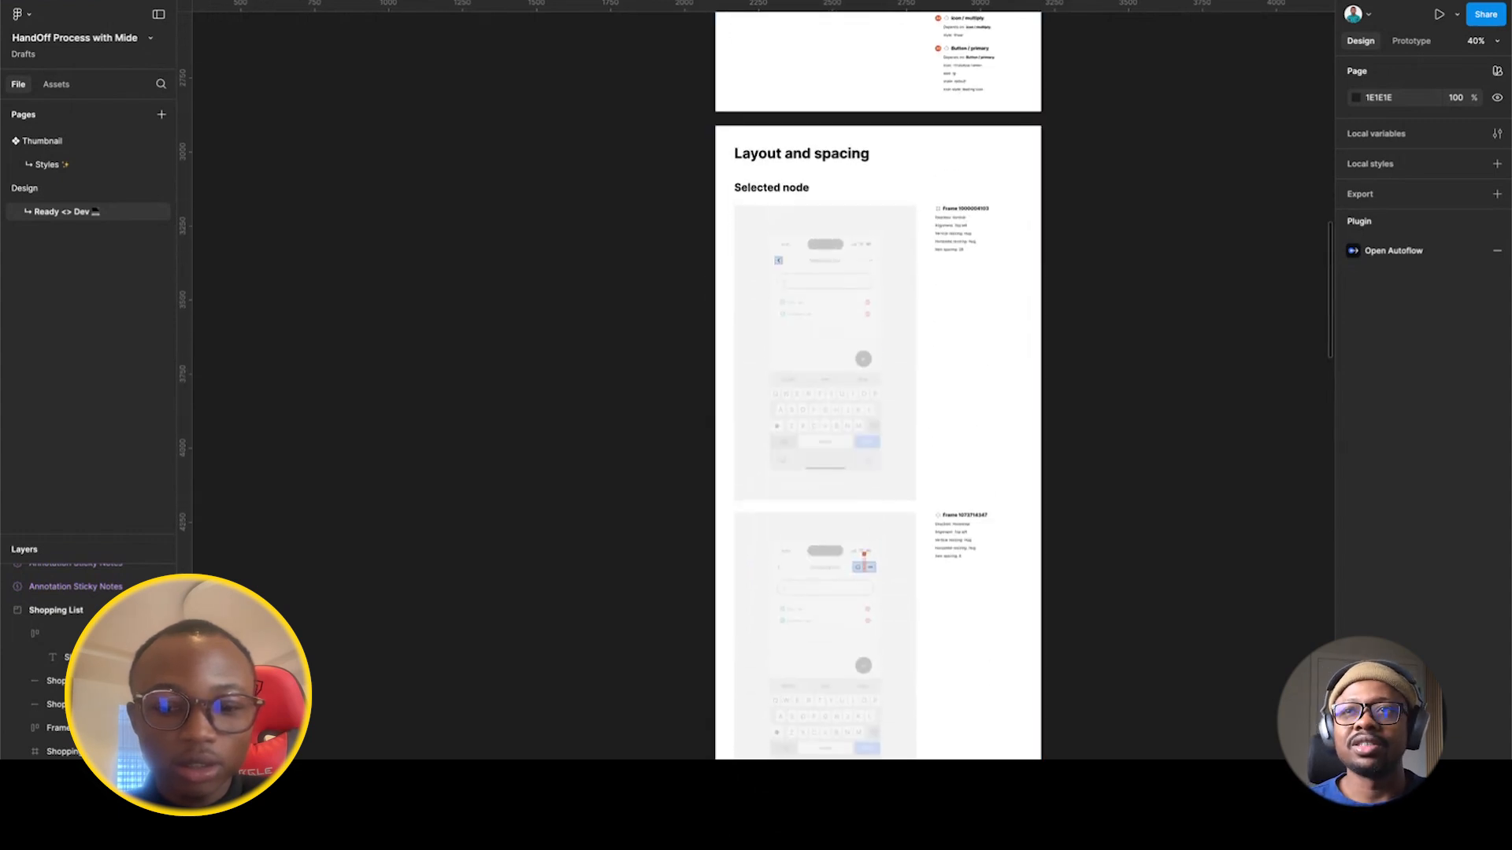
key("ctrl+slash")
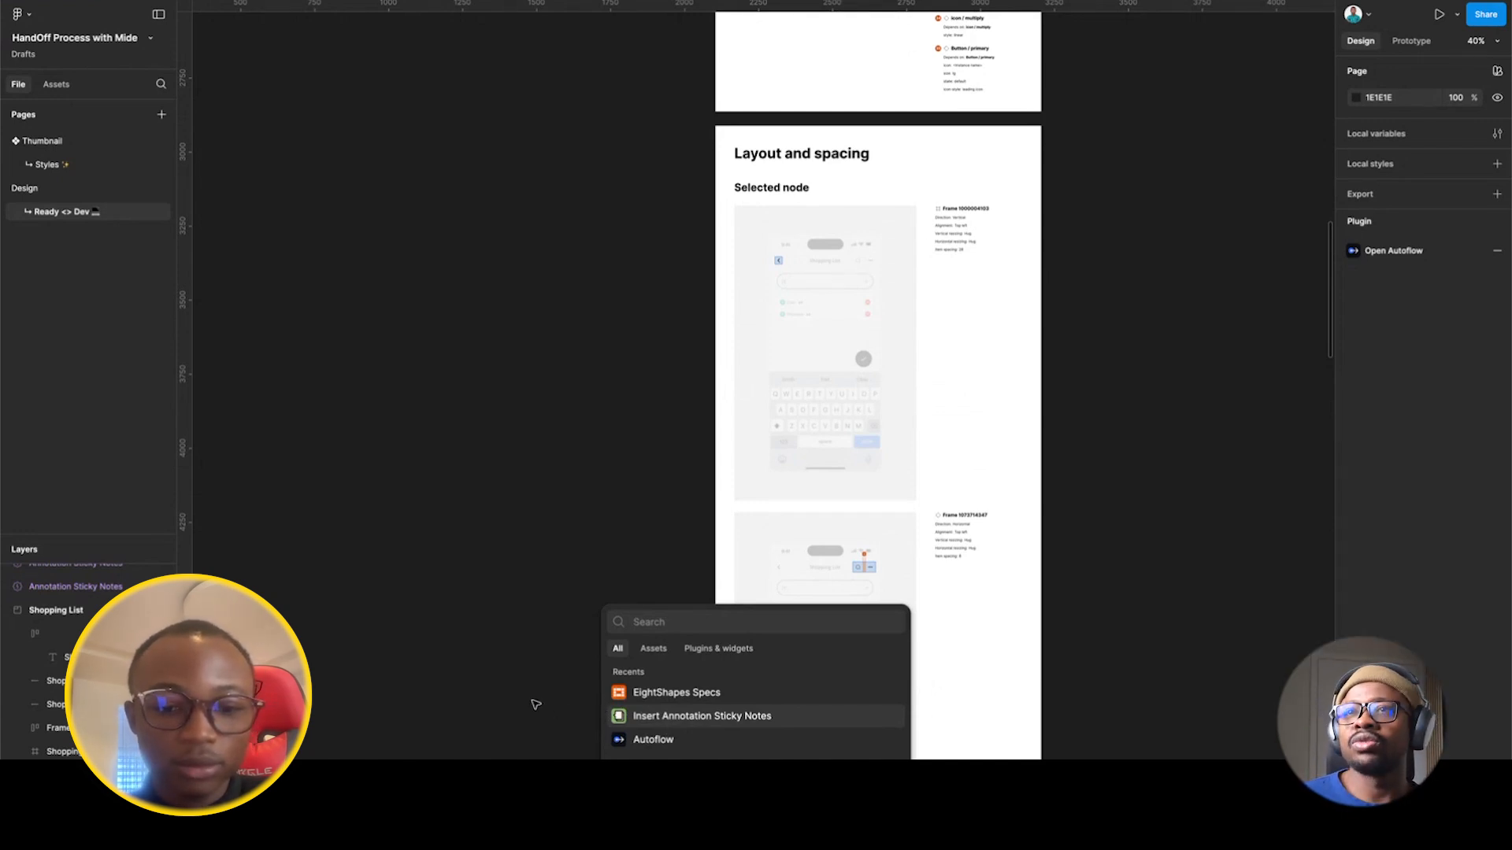
key("Escape")
Review the Shopping List section's screens together with its flow arrows, annotation marker and adjacent handoff notes.
scroll(799, 572, "down", 5)
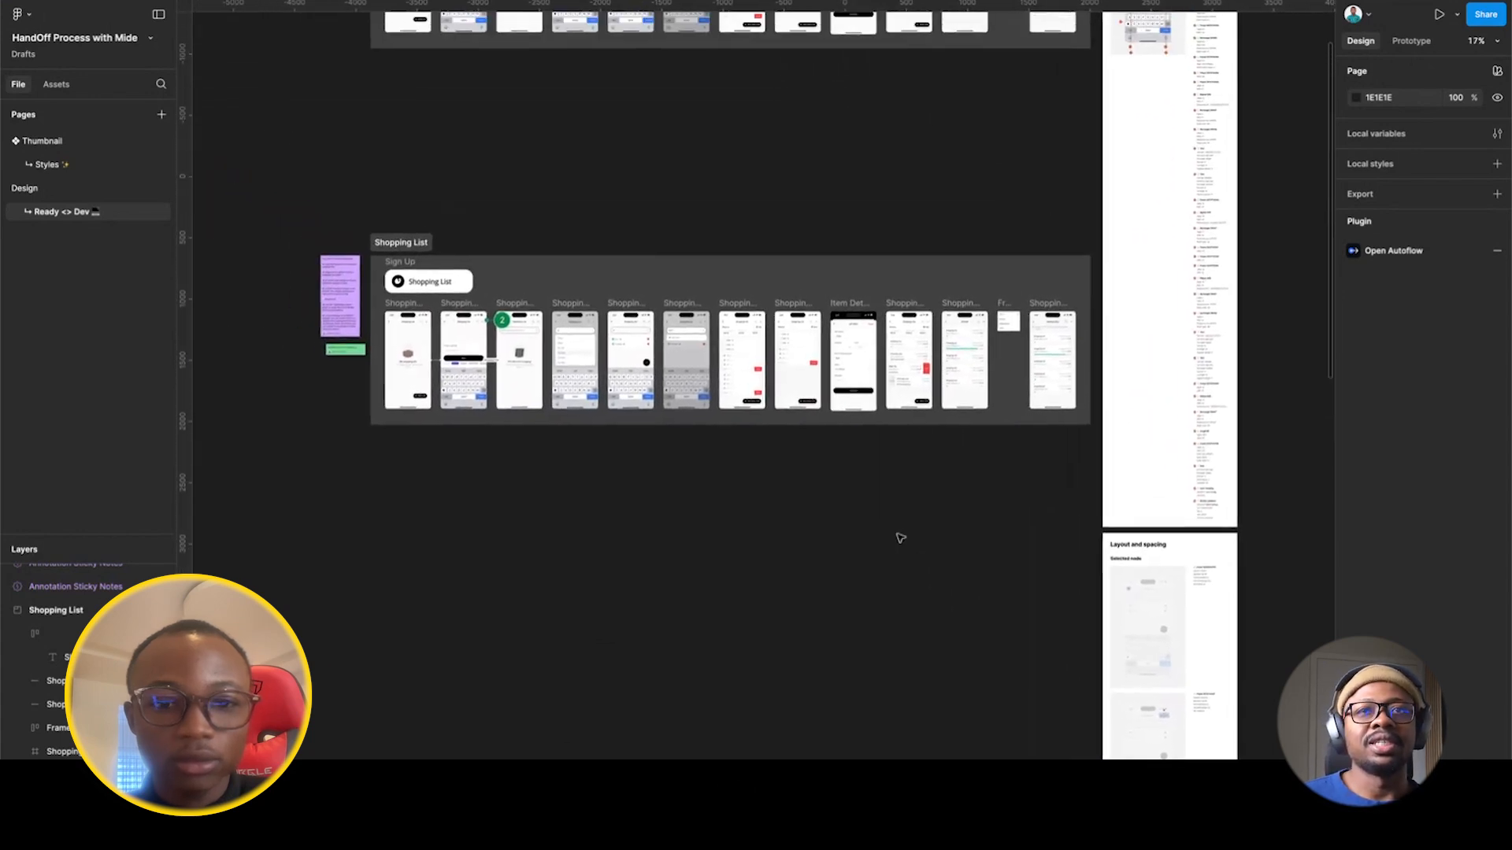
scroll(901, 538, "left", 4)
scroll(901, 538, "up", 2)
scroll(579, 538, "up", 5)
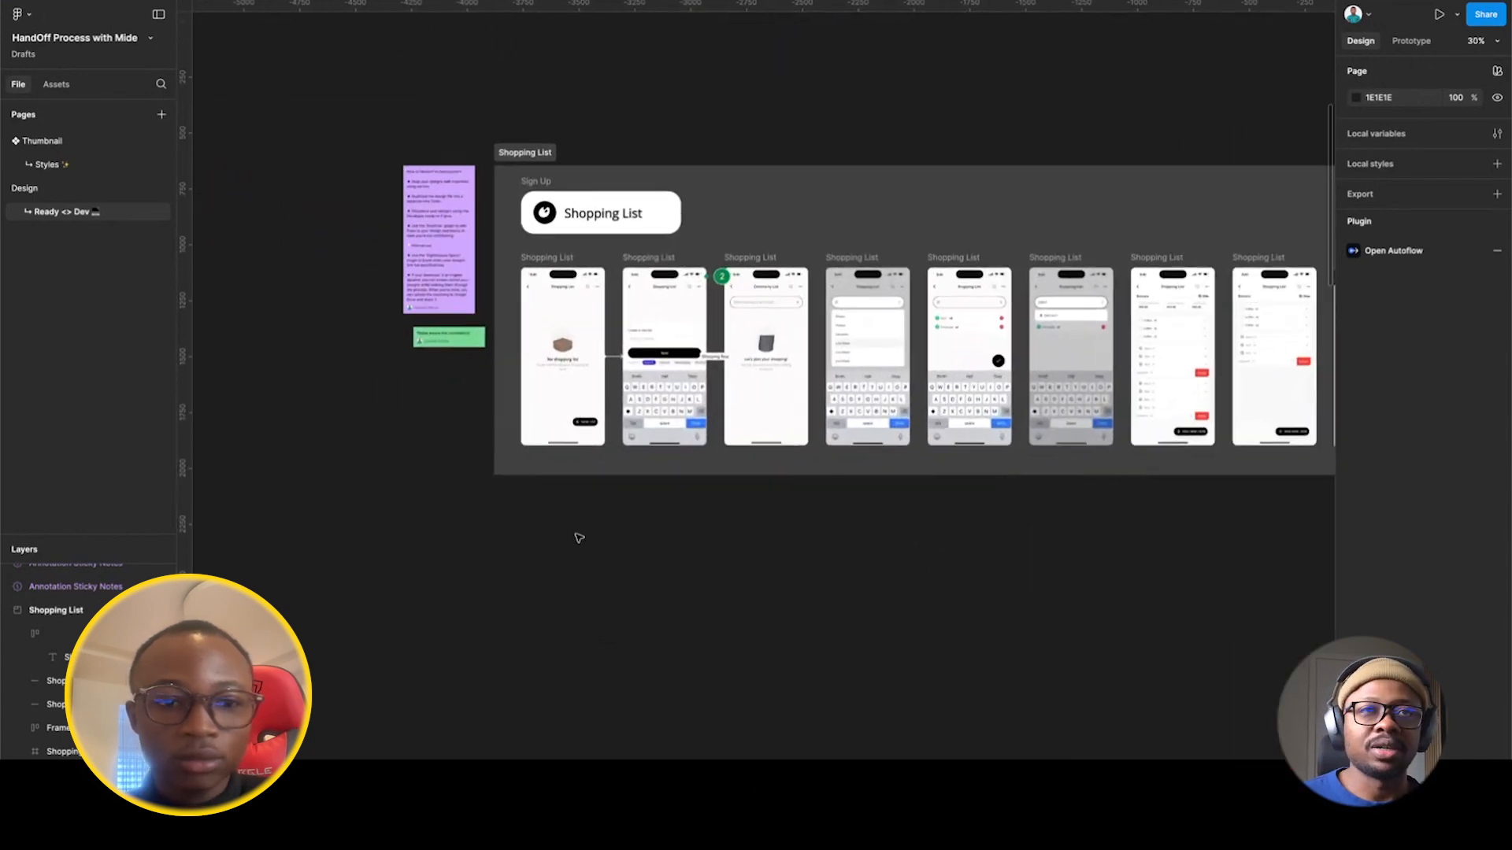
scroll(736, 519, "right", 2)
scroll(736, 520, "up", 1)
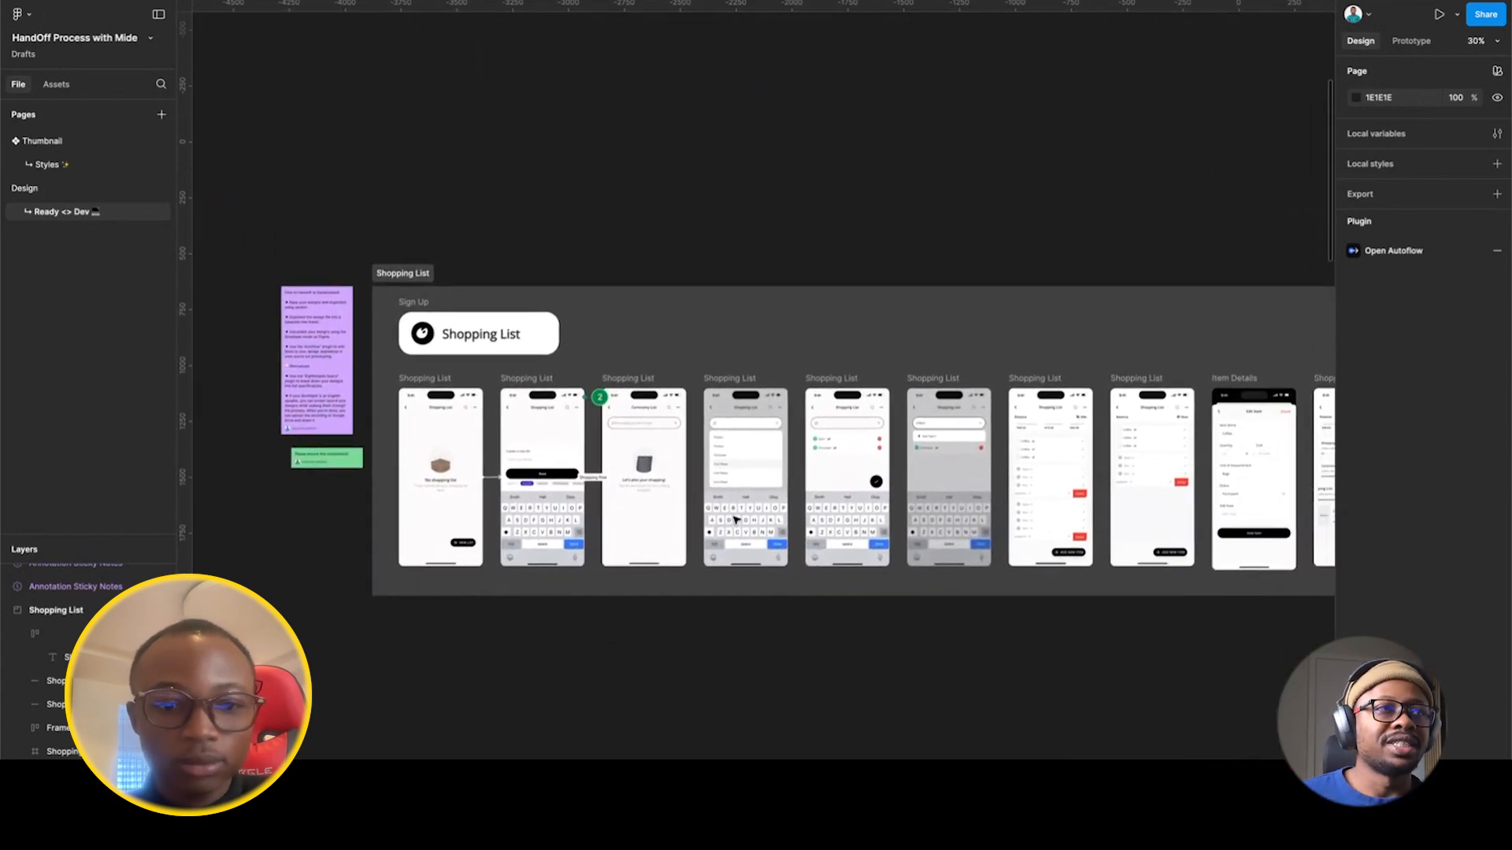
scroll(636, 503, "right", 5)
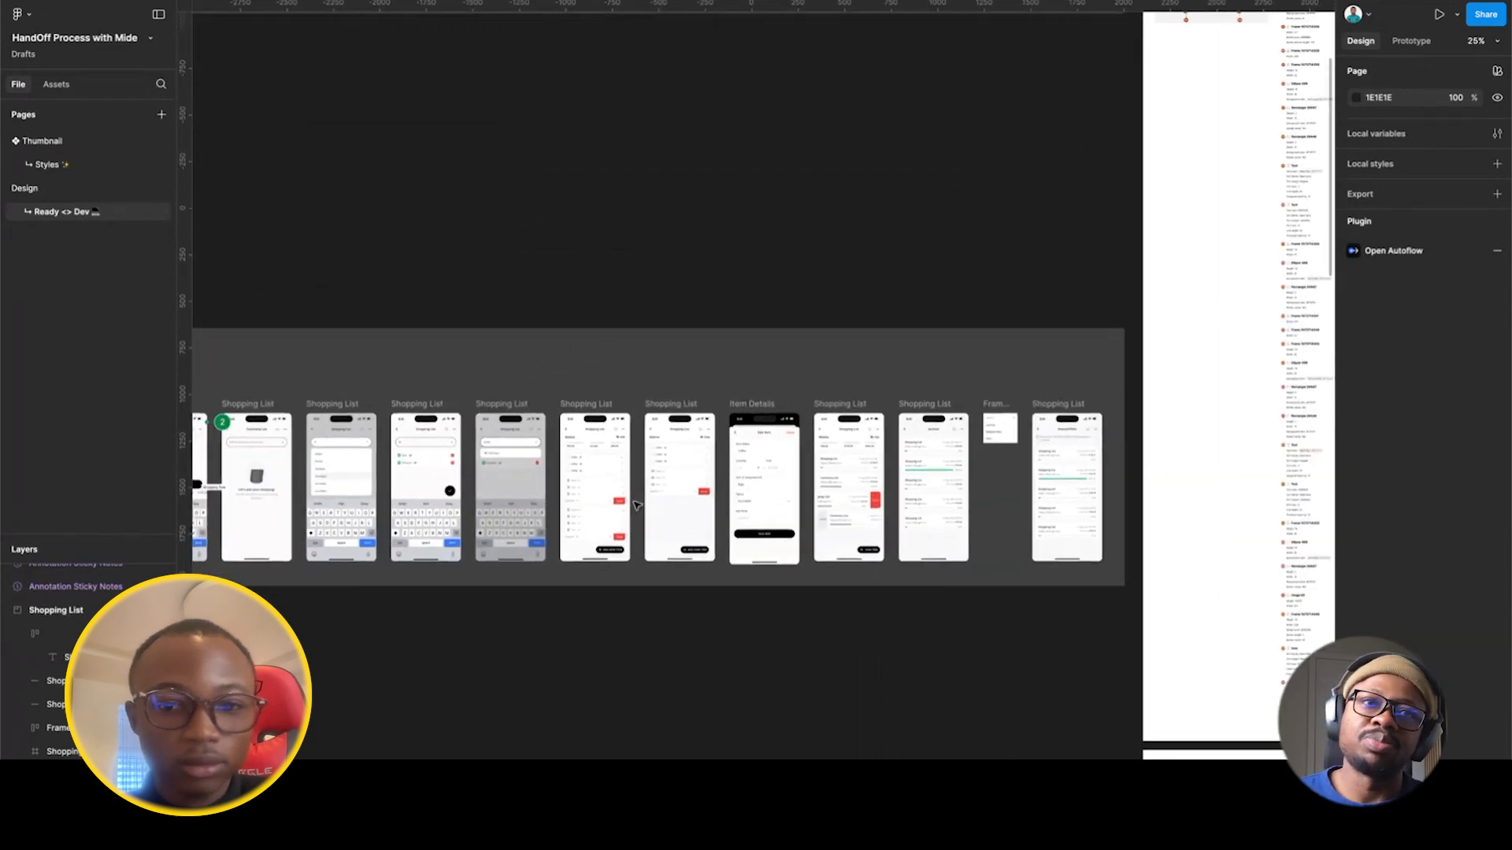
scroll(636, 502, "left", 5)
scroll(636, 503, "up", 1)
scroll(636, 504, "up", 3)
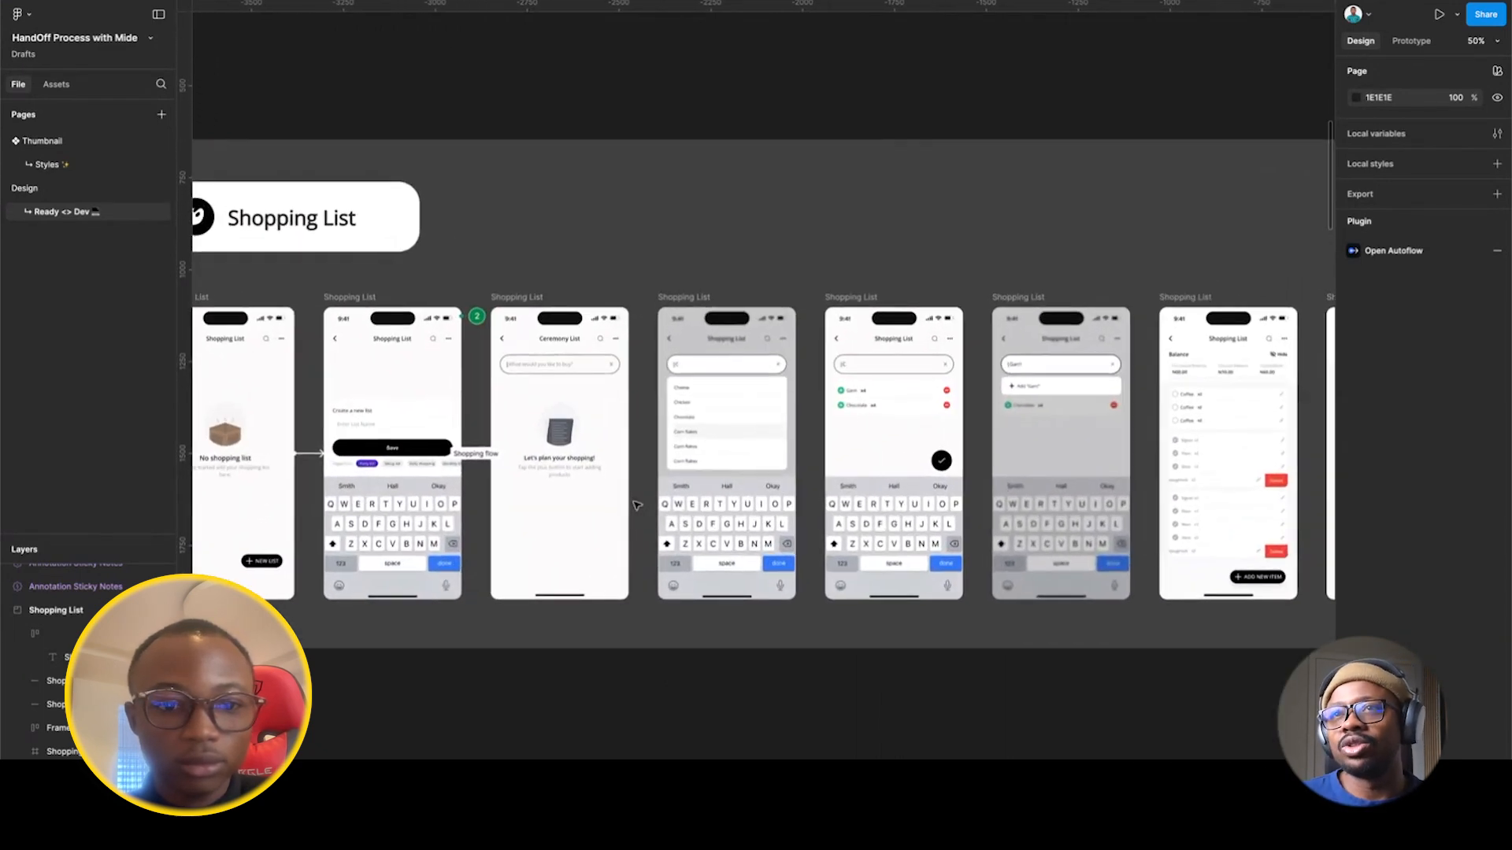
scroll(636, 504, "down", 3)
scroll(636, 504, "left", 5)
scroll(523, 452, "up", 5)
scroll(522, 453, "down", 3)
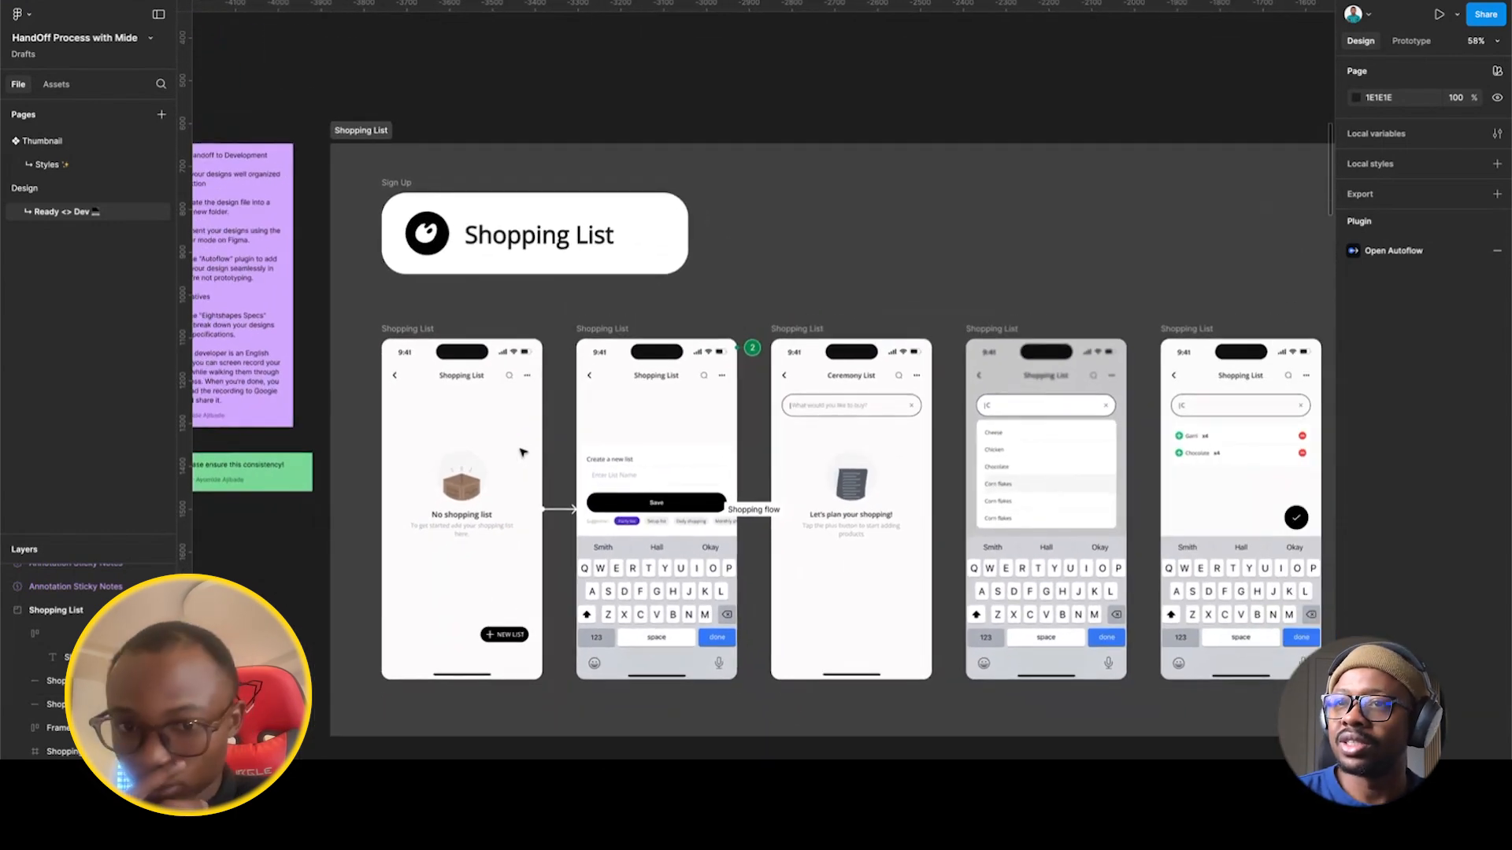
scroll(523, 453, "down", 1)
scroll(522, 452, "down", 5)
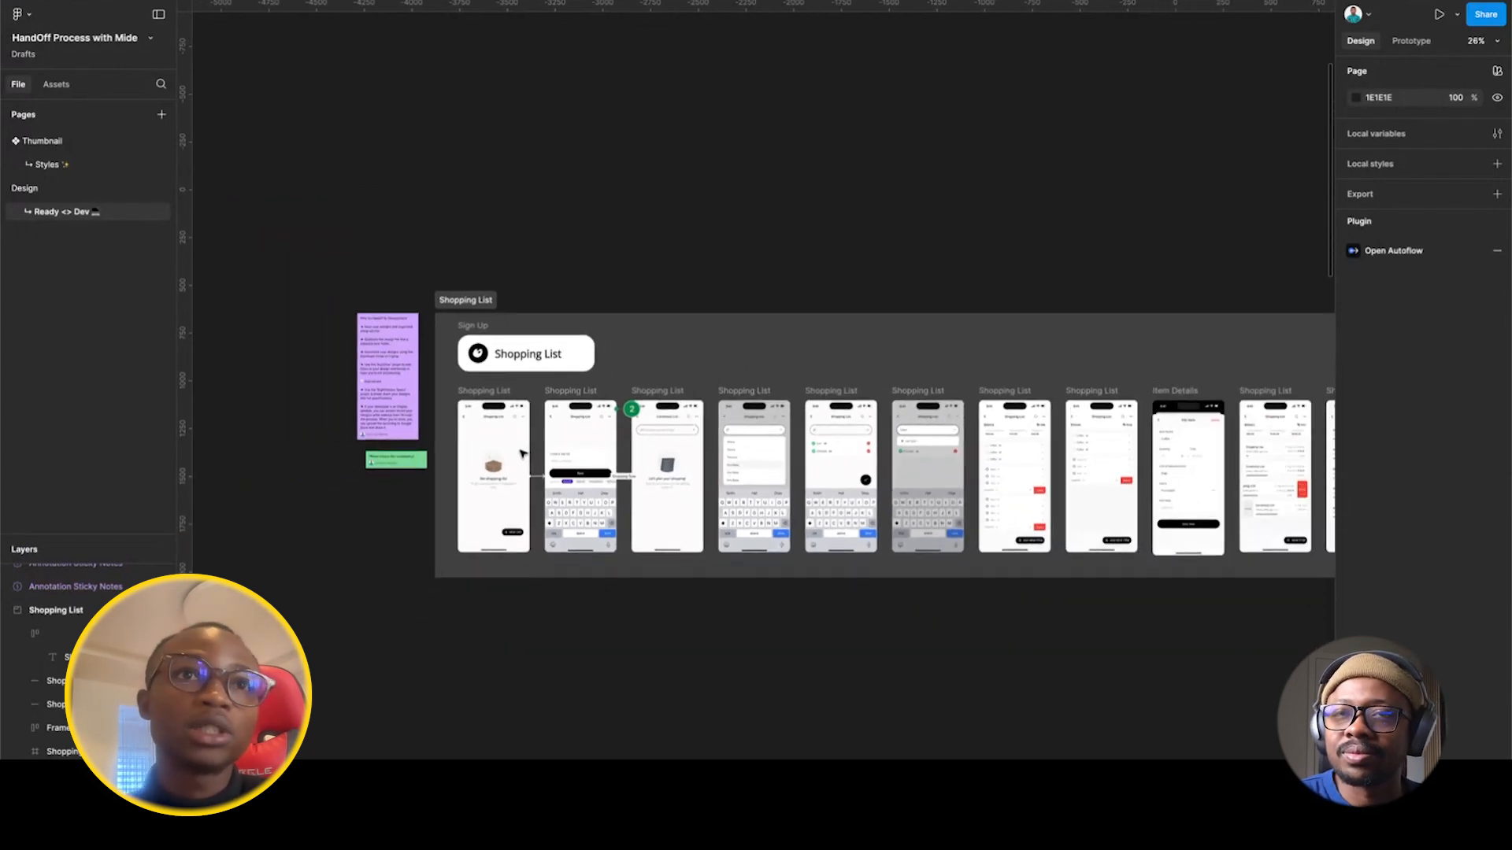
scroll(522, 453, "up", 4)
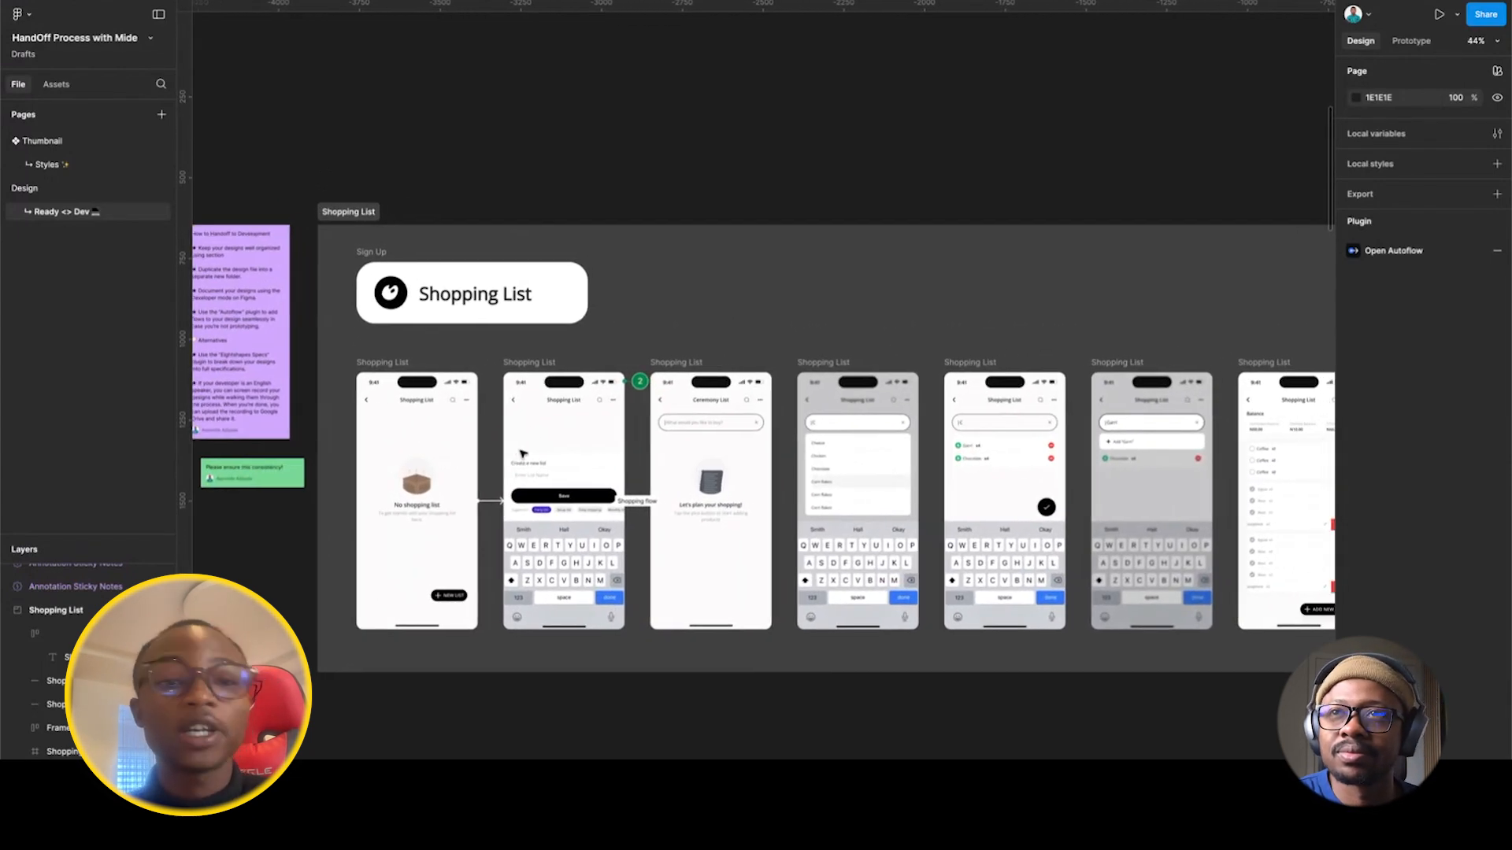
Review the screens along the Shopping List section, from the empty list and list creation through to Item Details and Archive.
scroll(522, 452, "down", 3)
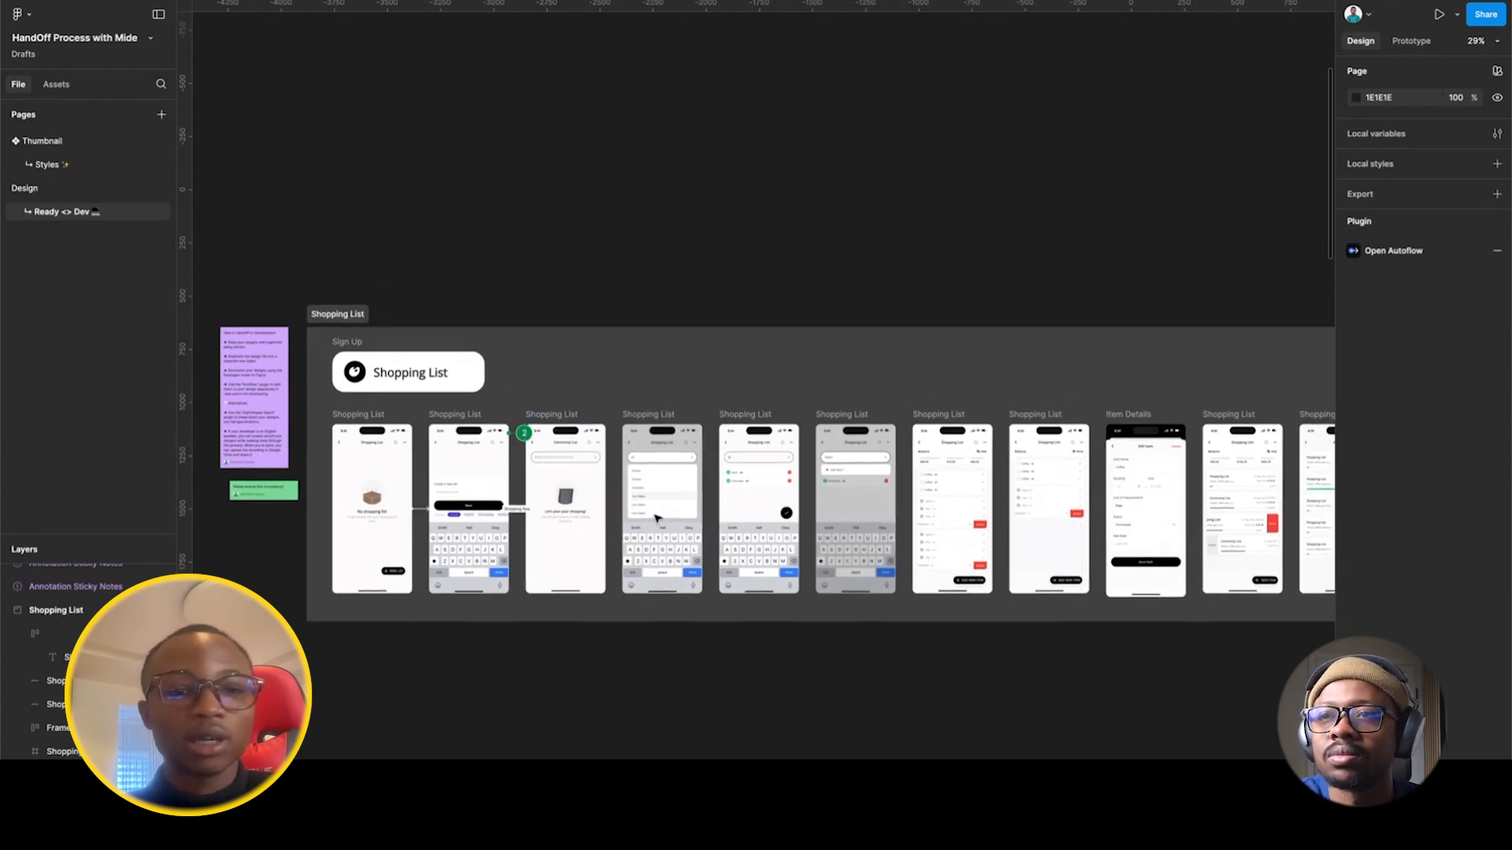
scroll(652, 515, "up", 5)
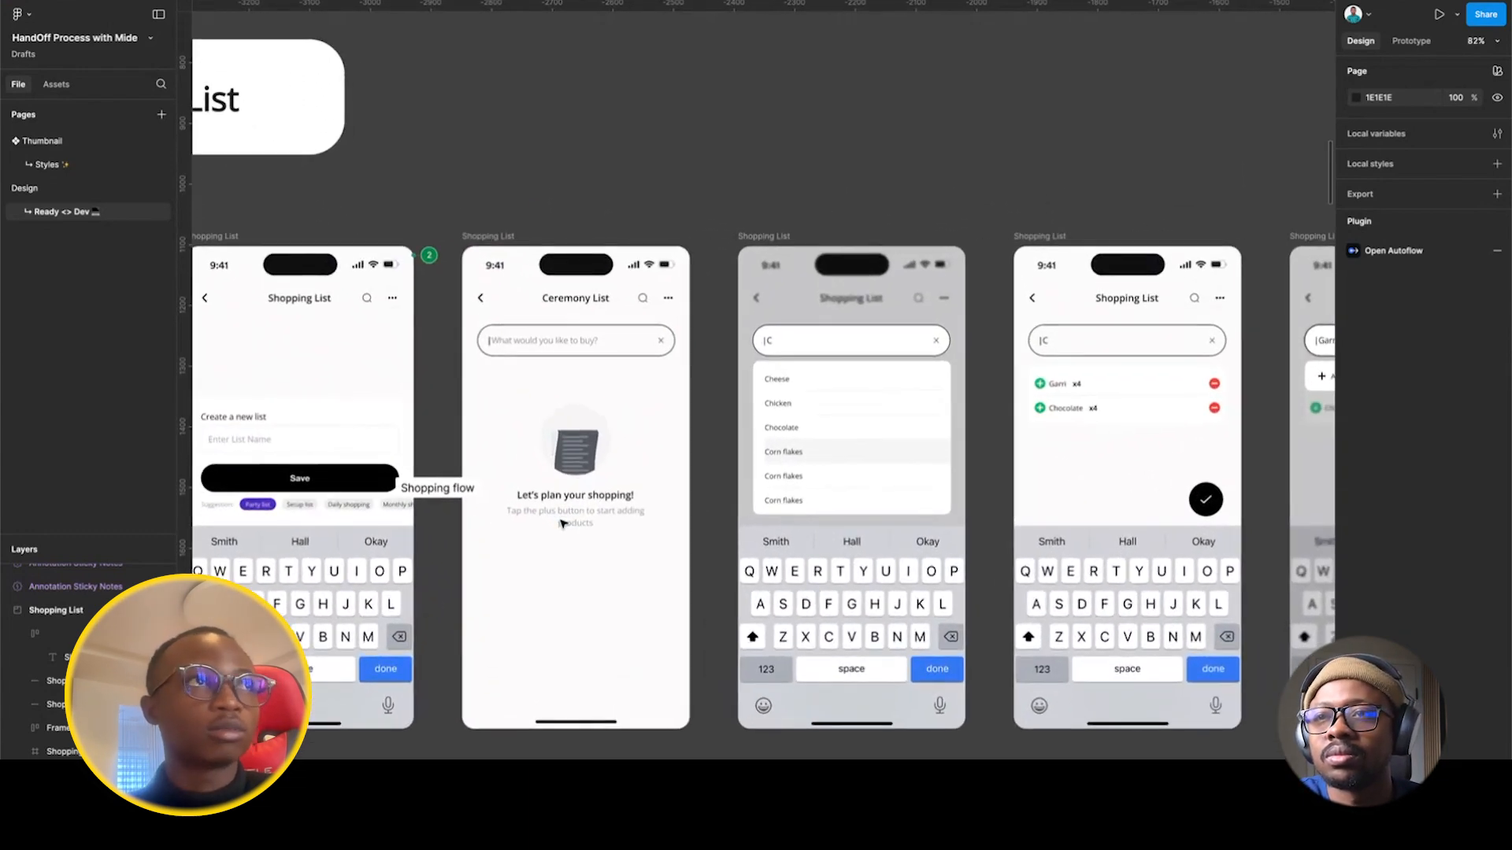
scroll(562, 523, "down", 3)
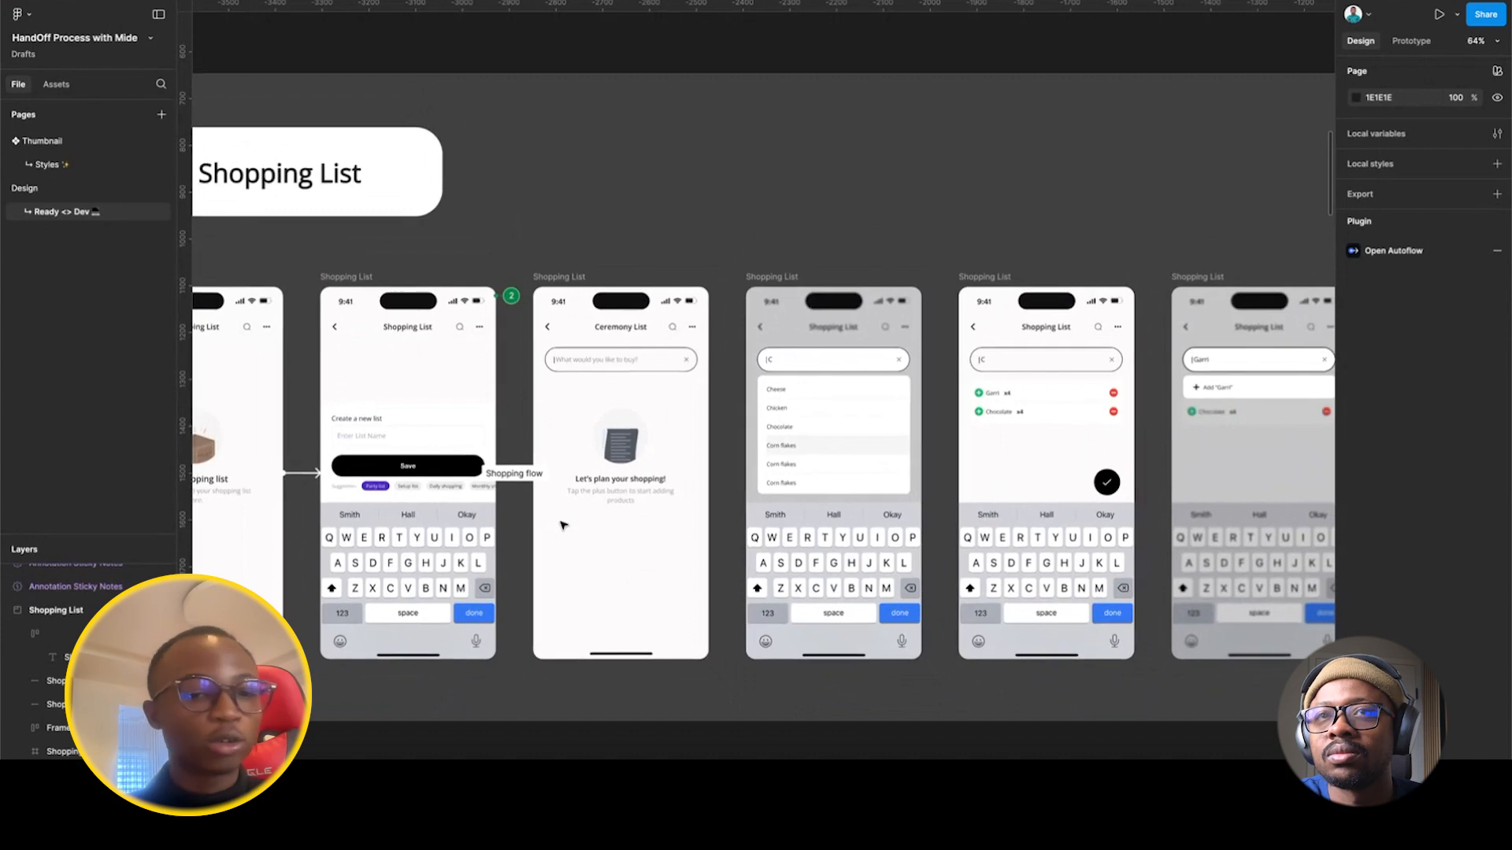
scroll(563, 525, "down", 5)
scroll(606, 520, "up", 4)
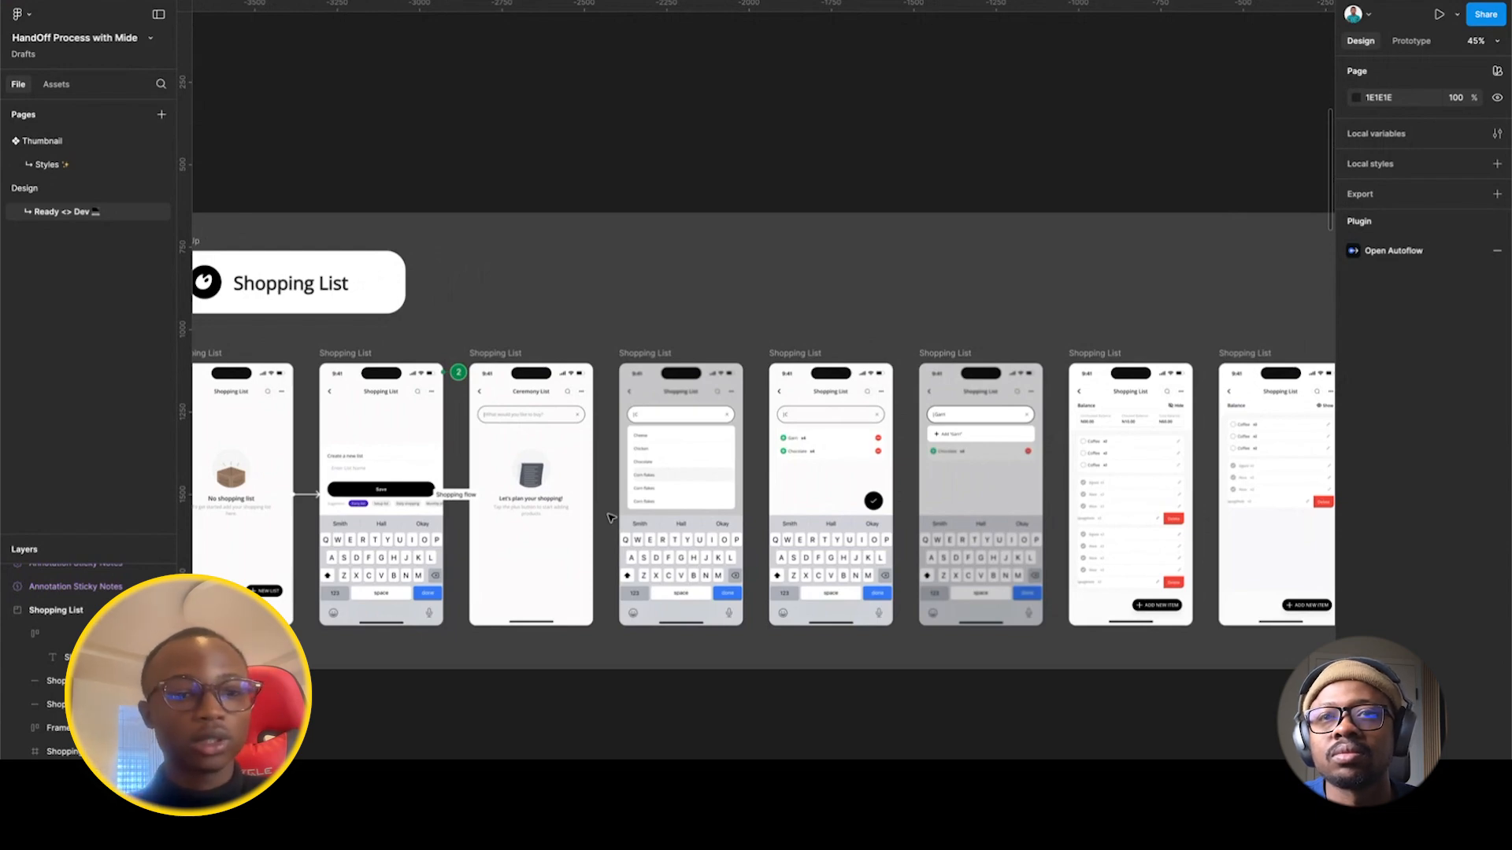
scroll(611, 517, "right", 10)
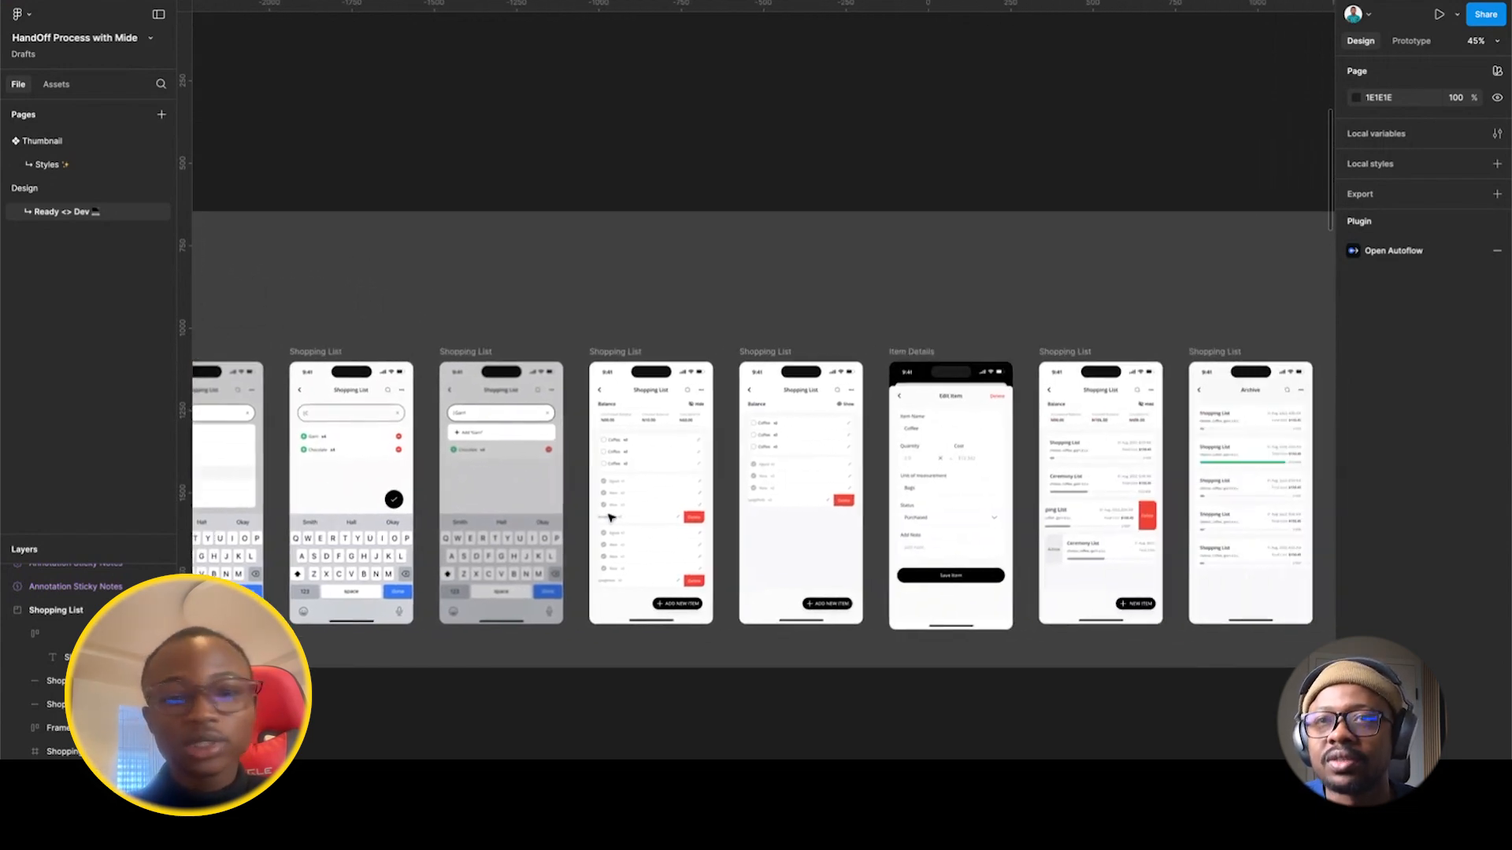
scroll(611, 516, "down", 4)
scroll(611, 517, "right", 5)
Examine the Anatomy part of the Shopping List specs, matching the numbered markers on the screen to their listed element properties.
scroll(688, 408, "up", 8)
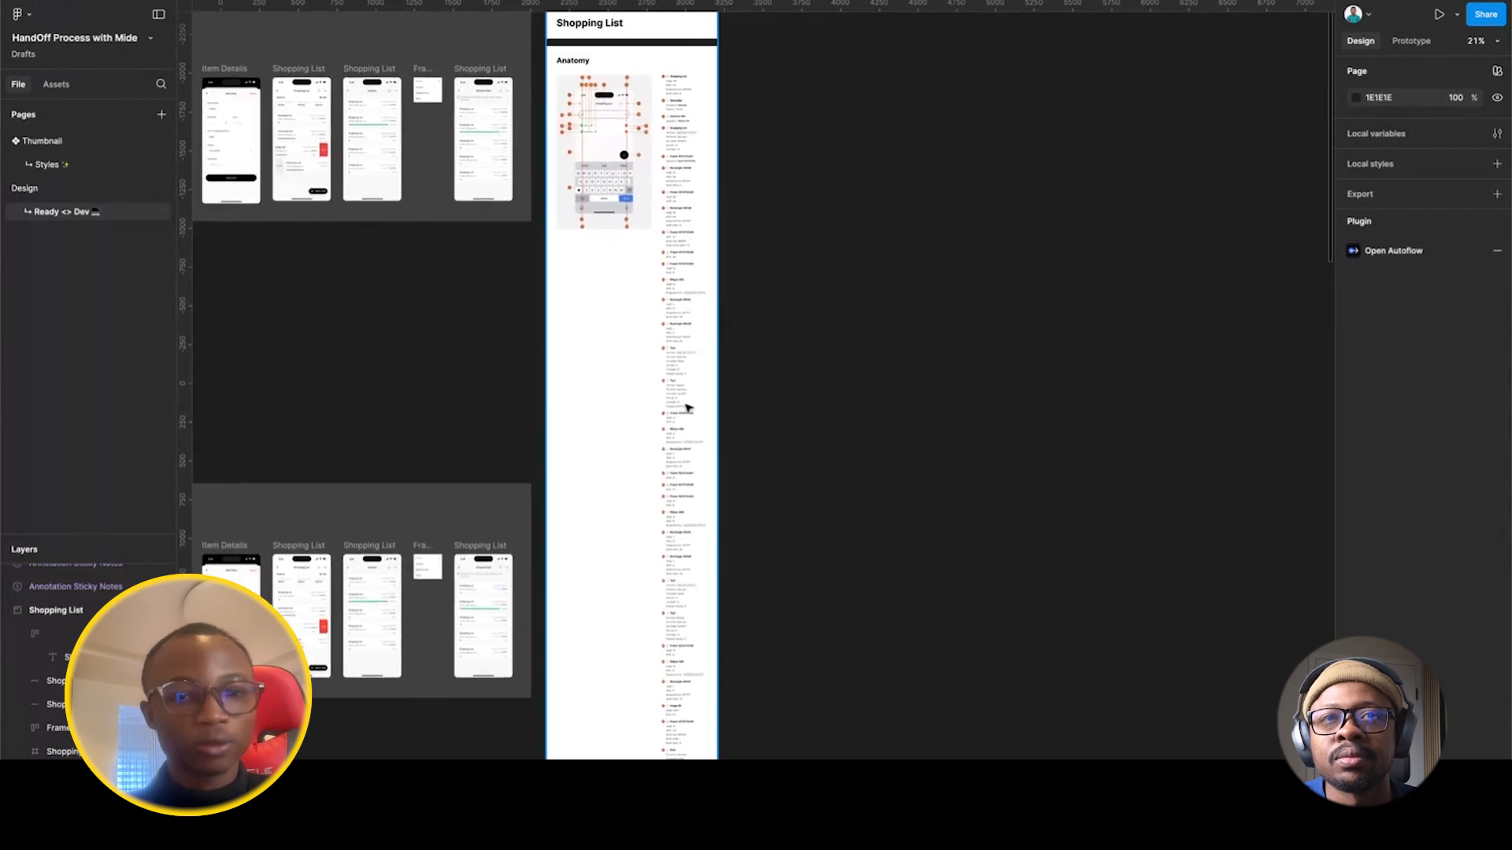
scroll(687, 423, "up", 10)
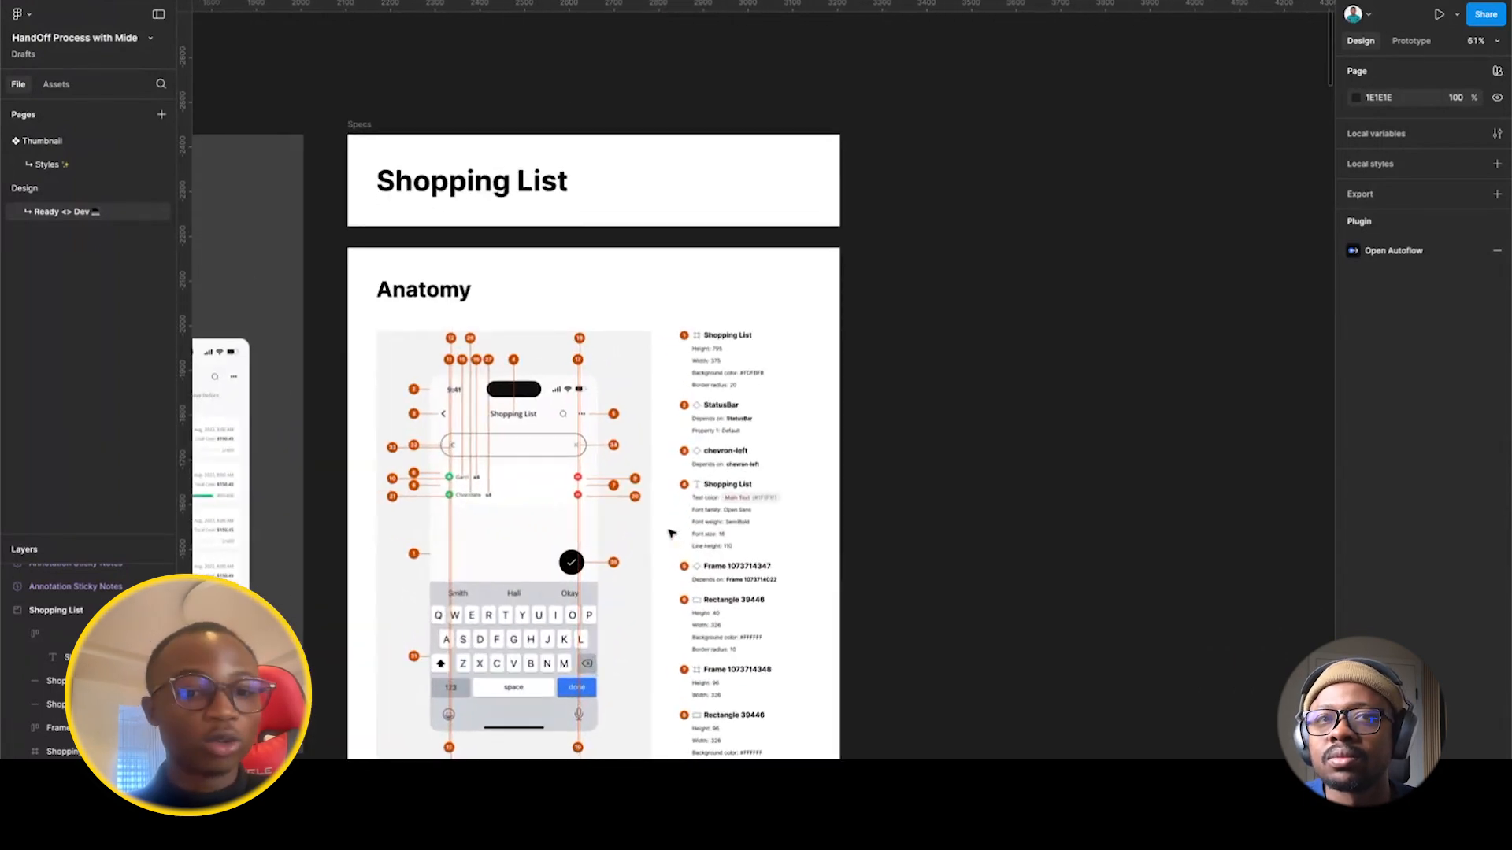
scroll(670, 534, "down", 5)
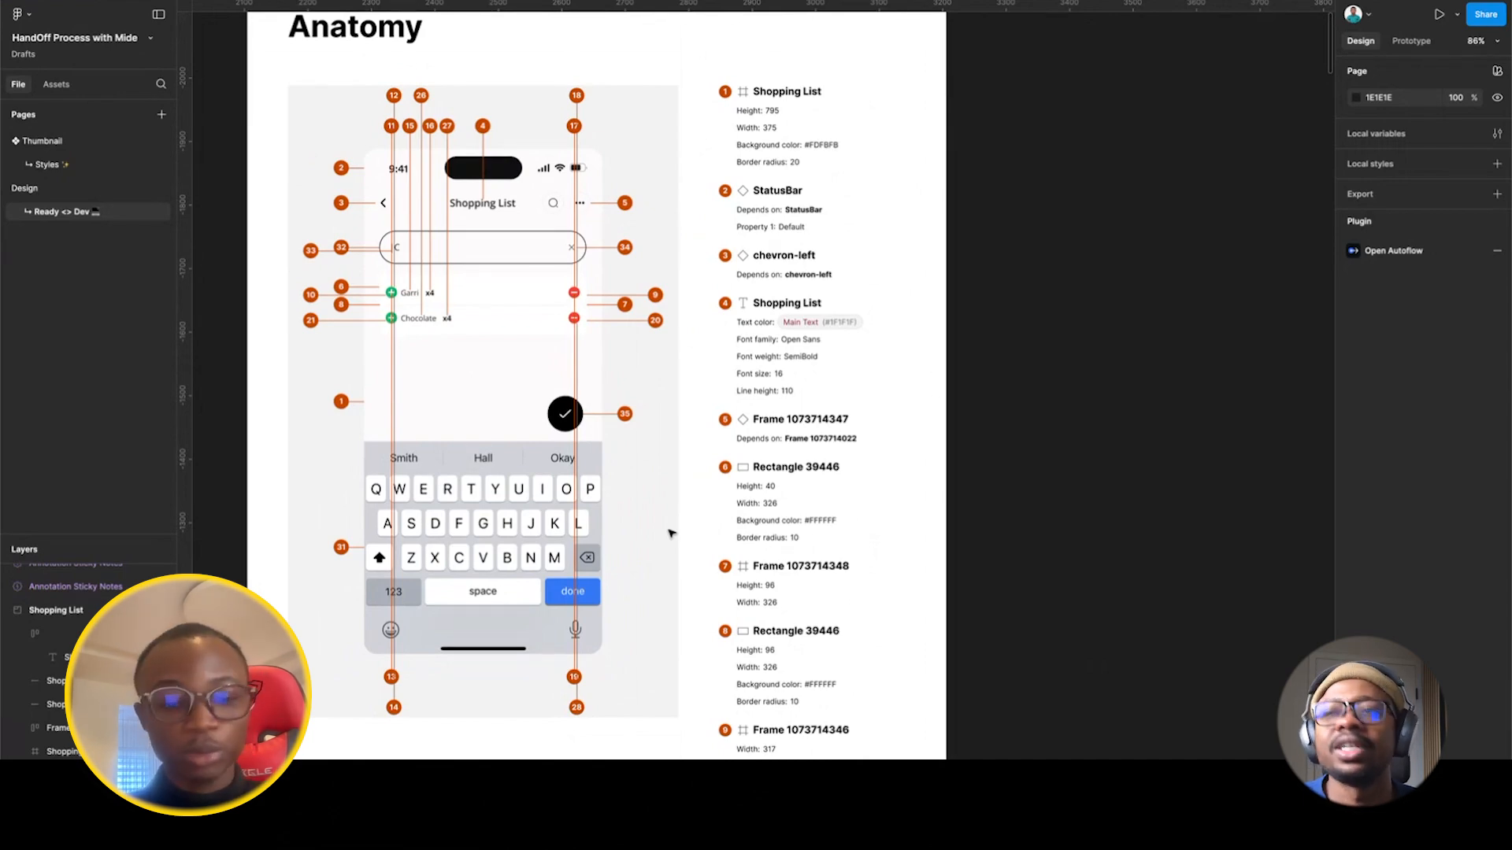
scroll(671, 534, "down", 3)
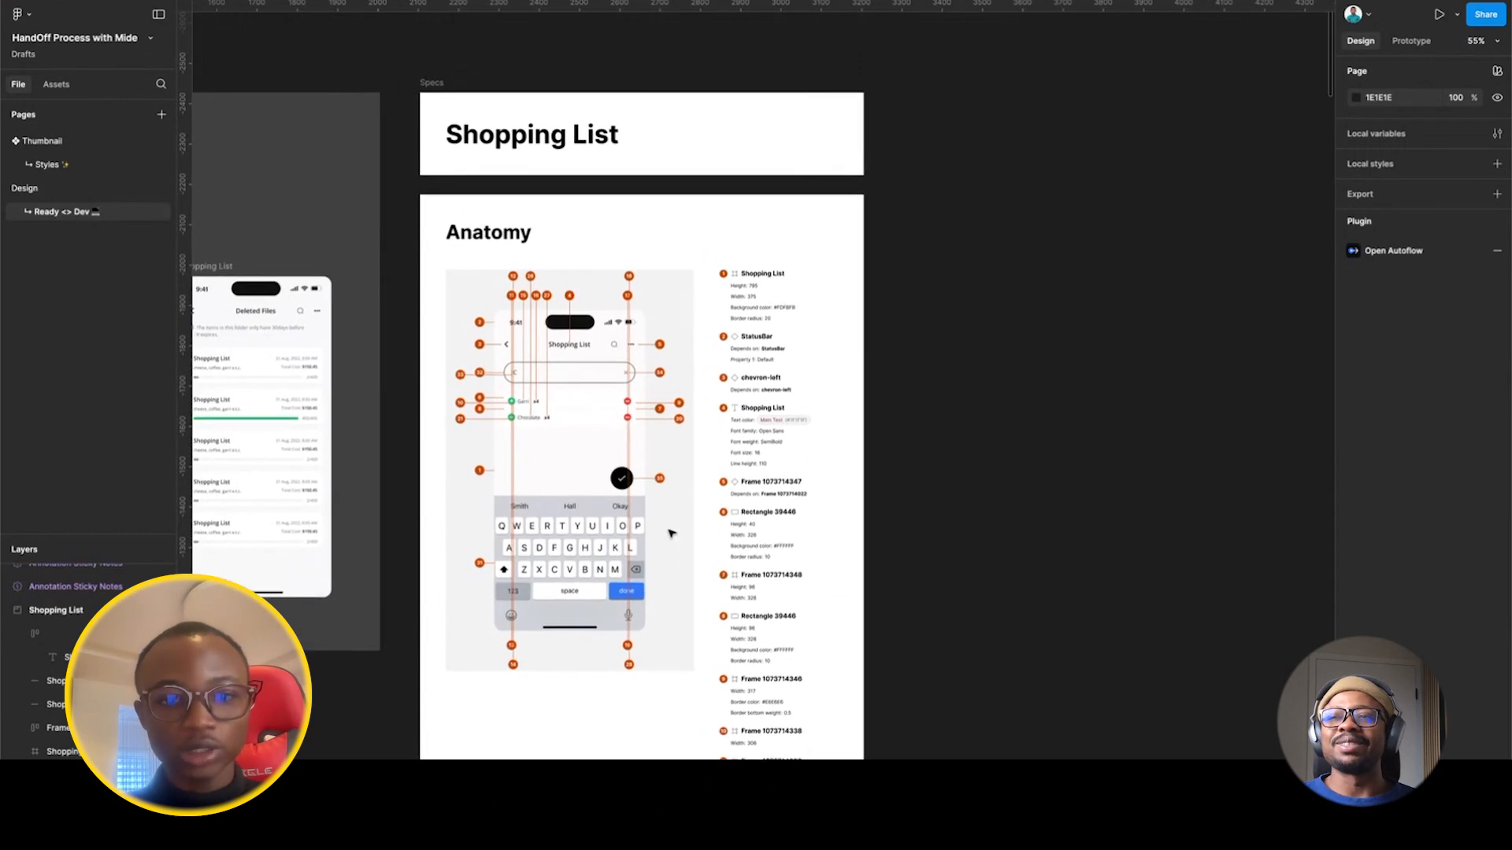
scroll(670, 534, "up", 4)
scroll(670, 534, "up", 2)
scroll(670, 534, "left", 3)
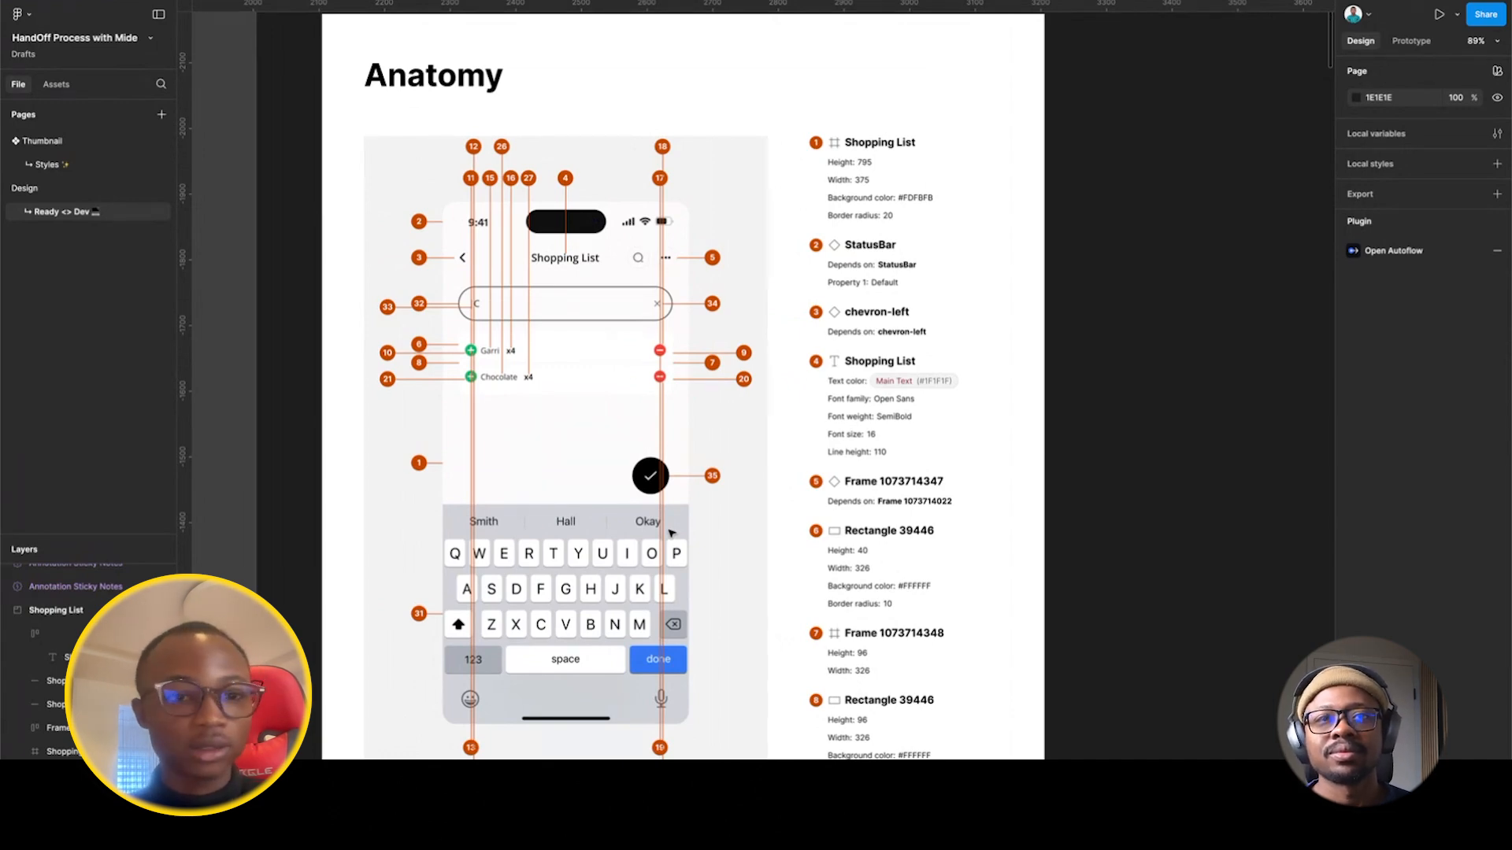
scroll(670, 534, "up", 1)
scroll(671, 533, "left", 4)
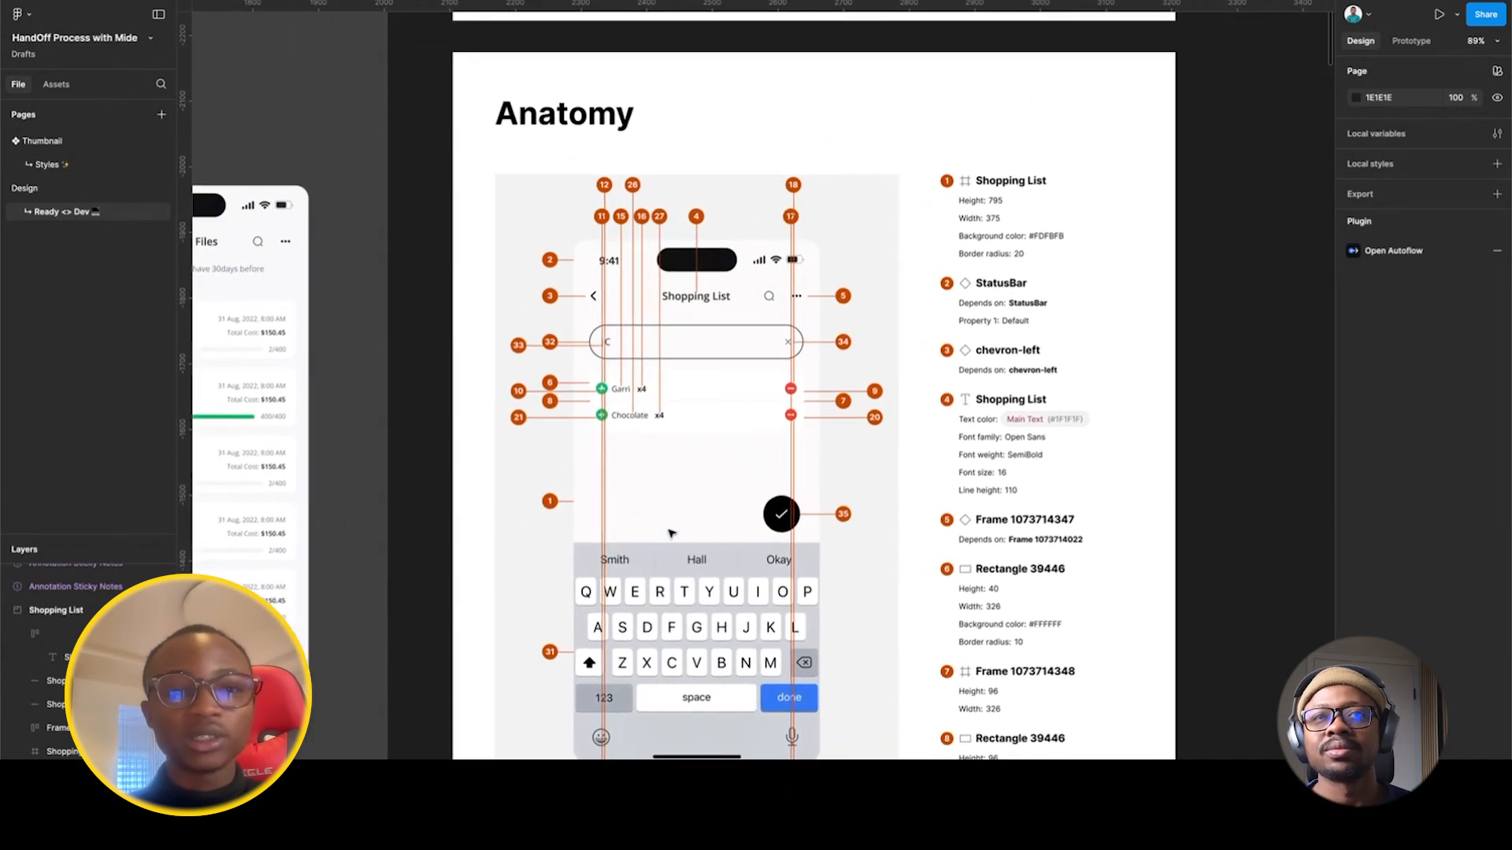
Compare the Anatomy specs with the adjacent Archive and Deleted Files screens, checking the size, color and font properties of the first entries.
scroll(670, 534, "down", 3)
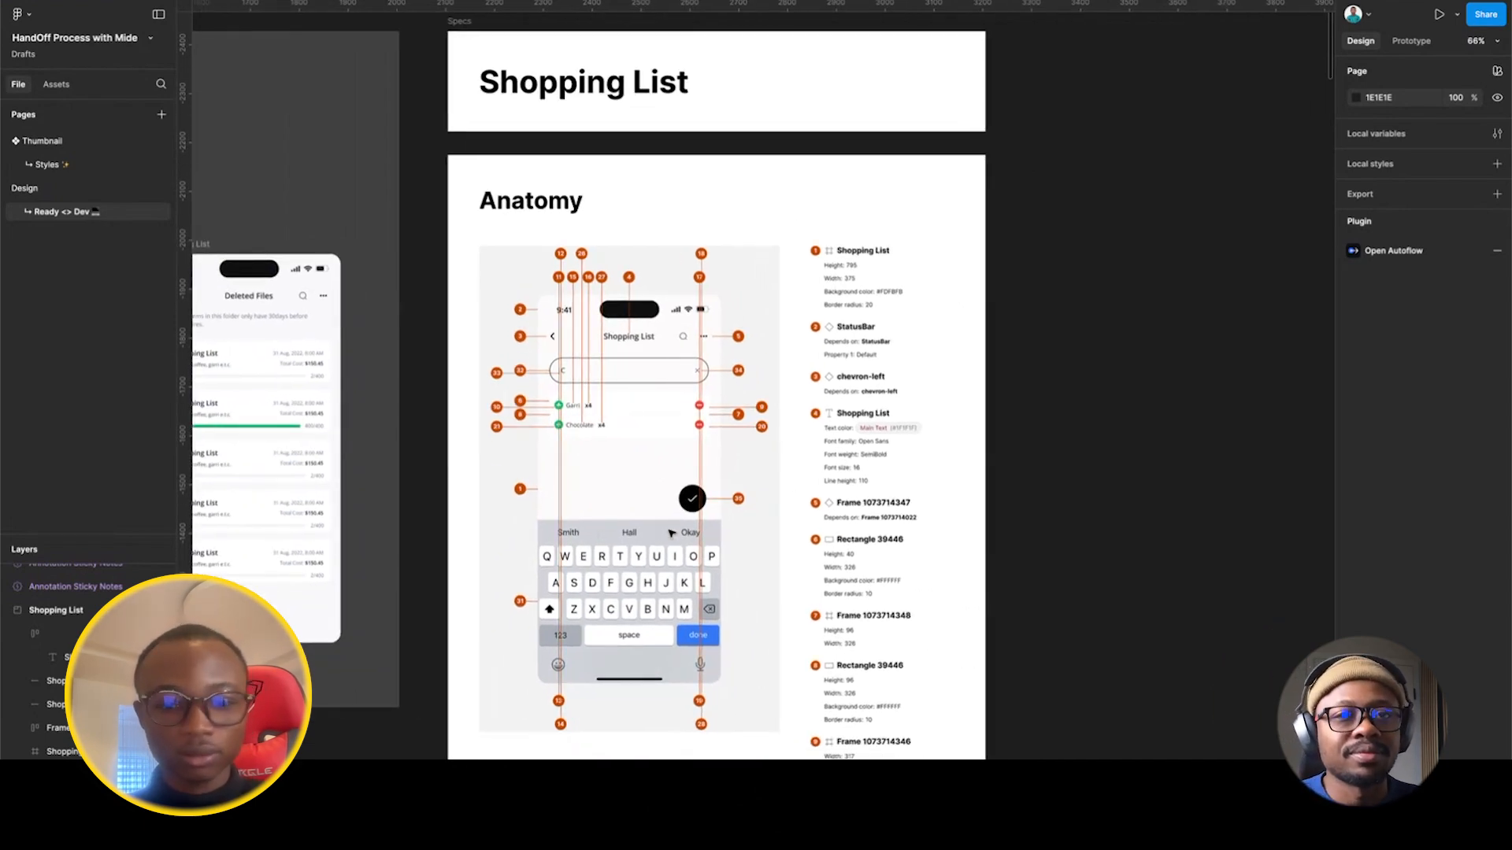
scroll(672, 533, "down", 5)
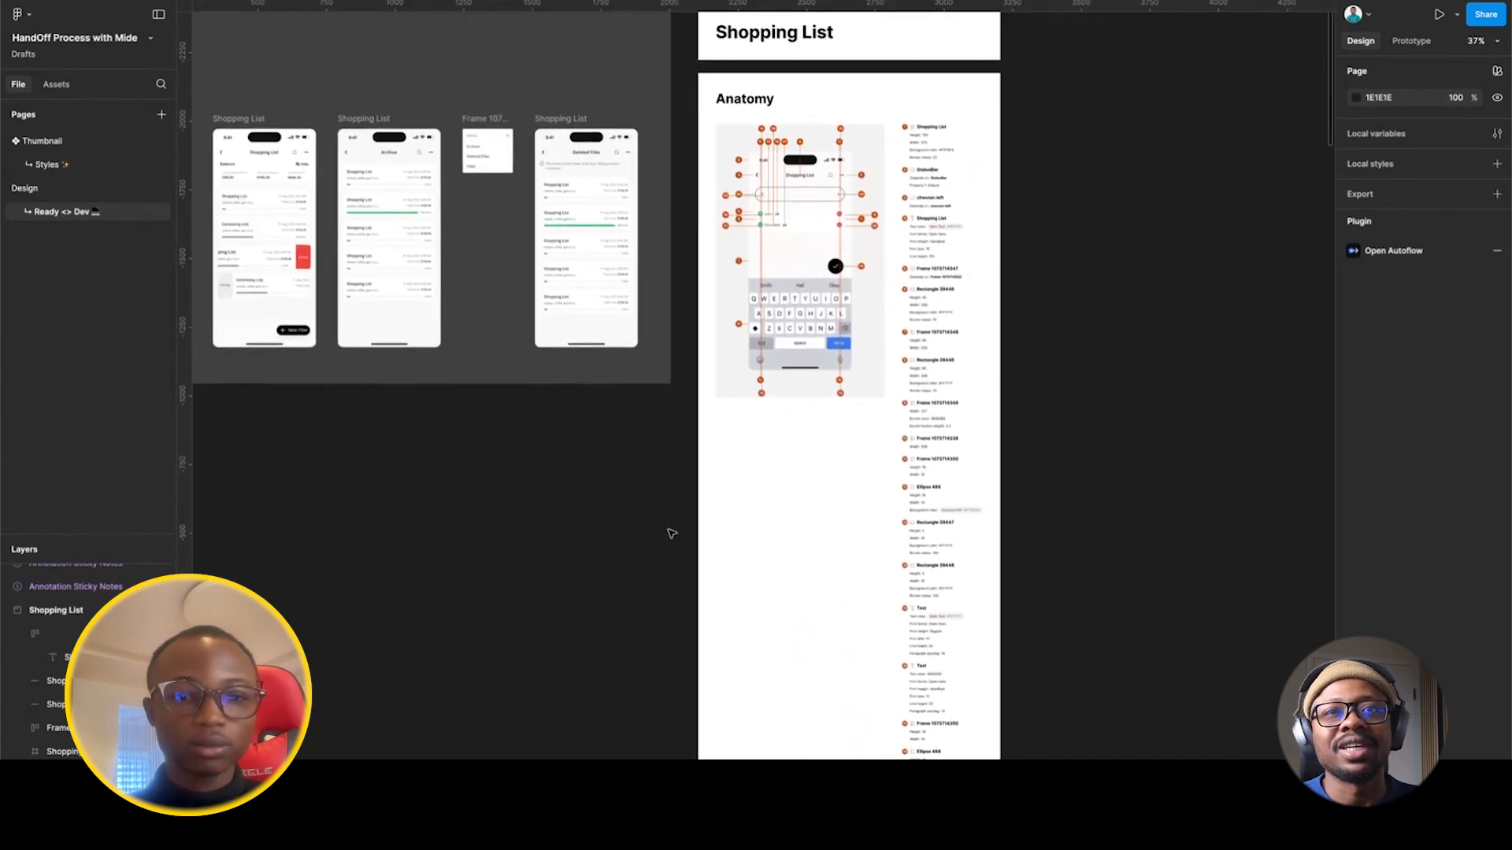
scroll(671, 534, "left", 1)
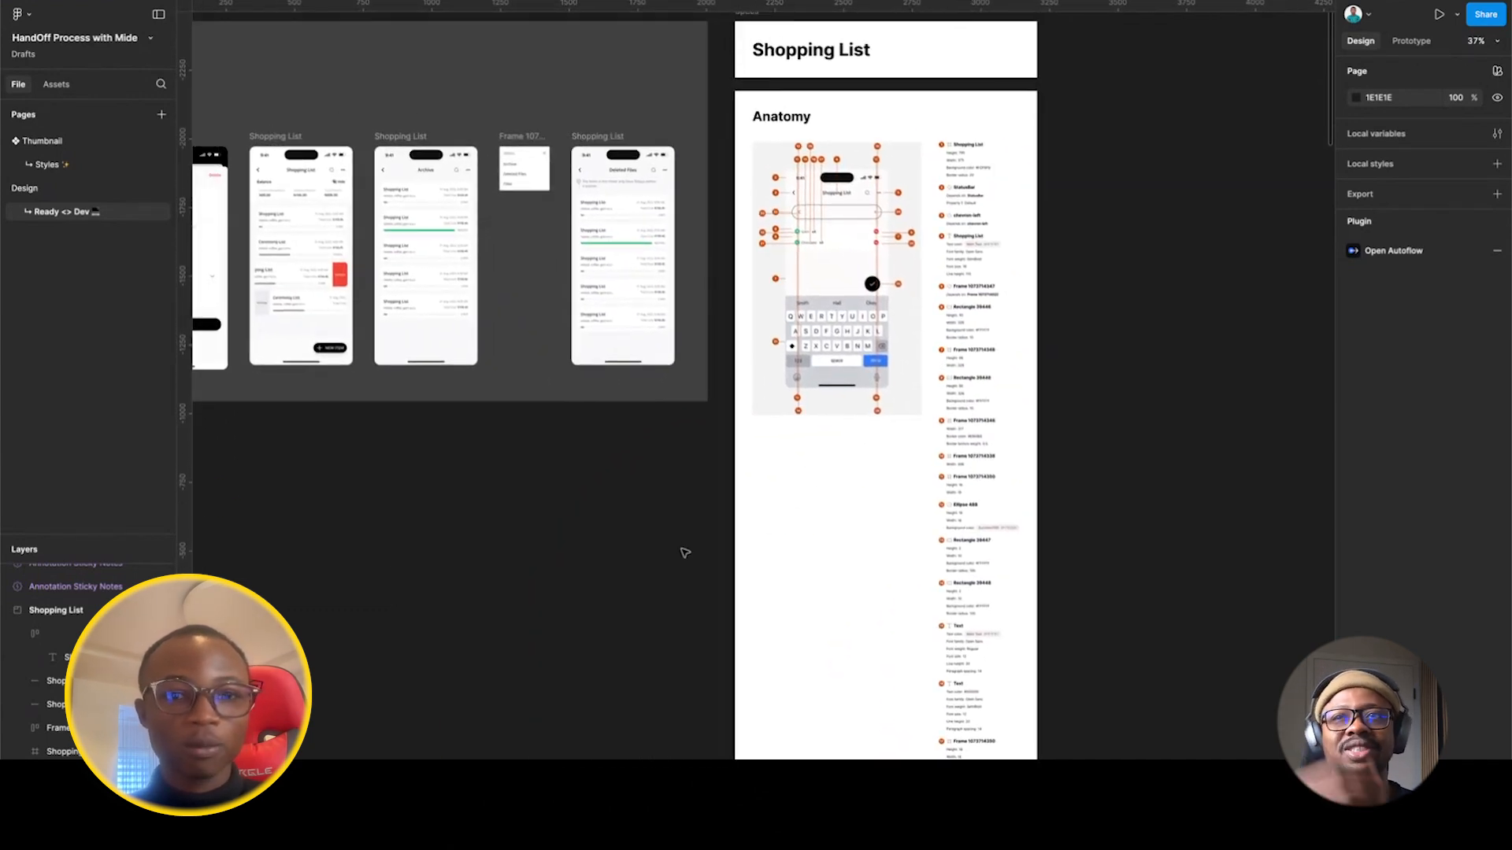
scroll(693, 527, "right", 3)
scroll(693, 528, "up", 2)
scroll(848, 254, "up", 5)
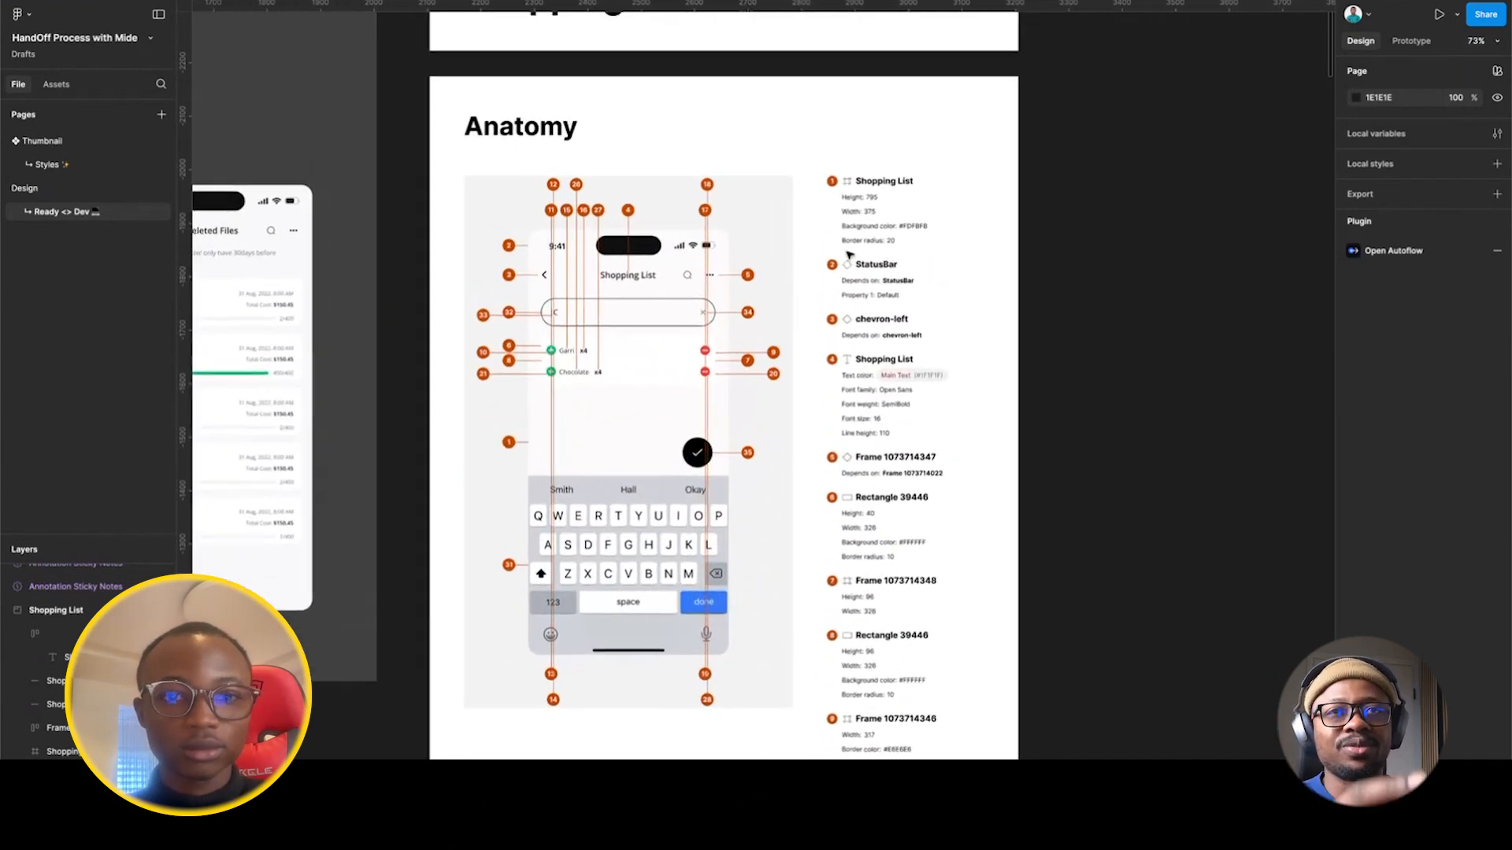
scroll(849, 254, "up", 1)
scroll(849, 255, "left", 1)
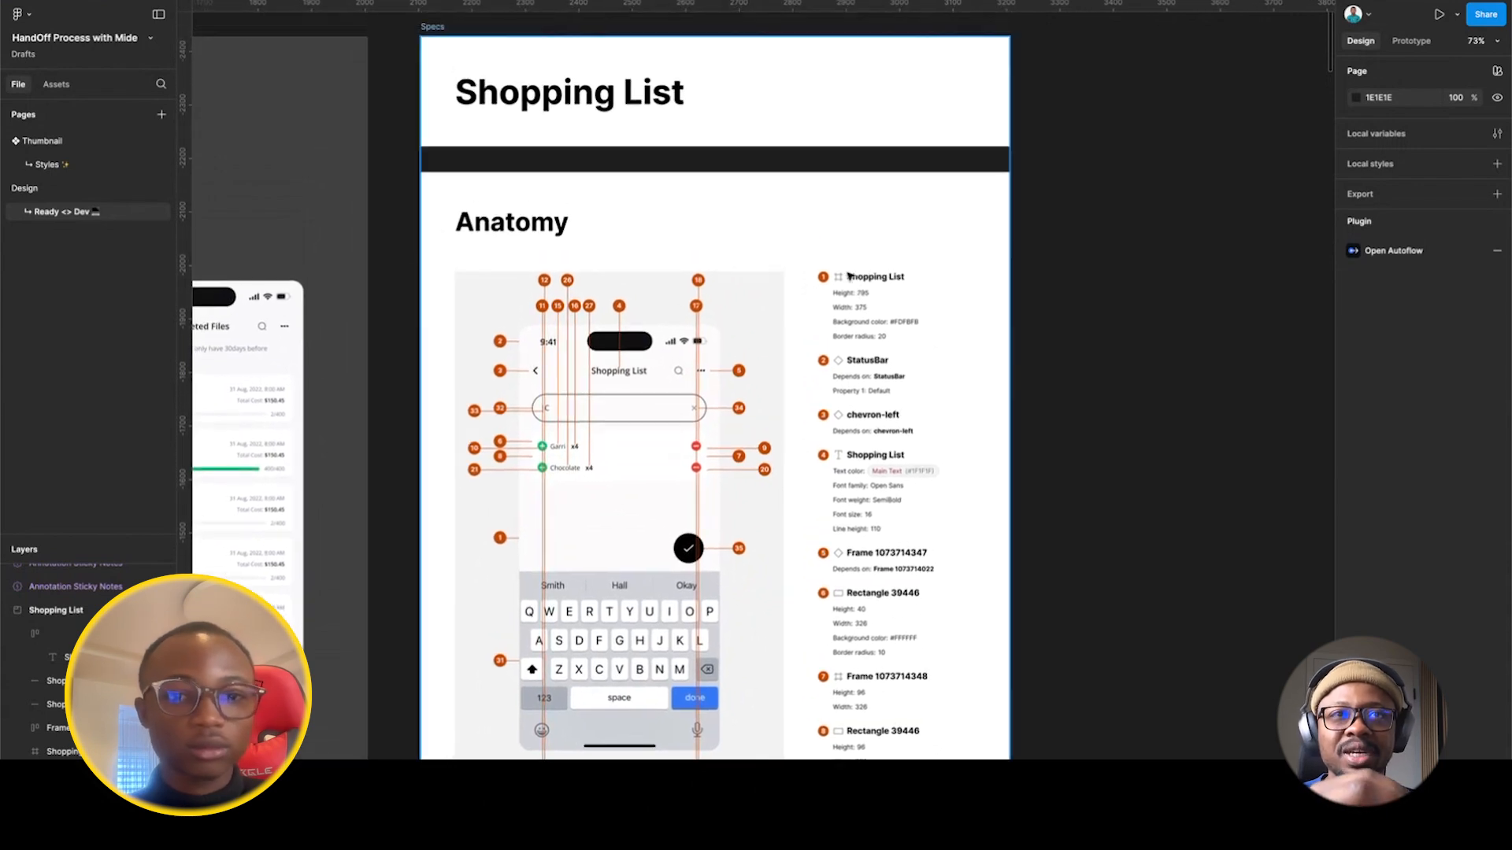
scroll(832, 322, "down", 2)
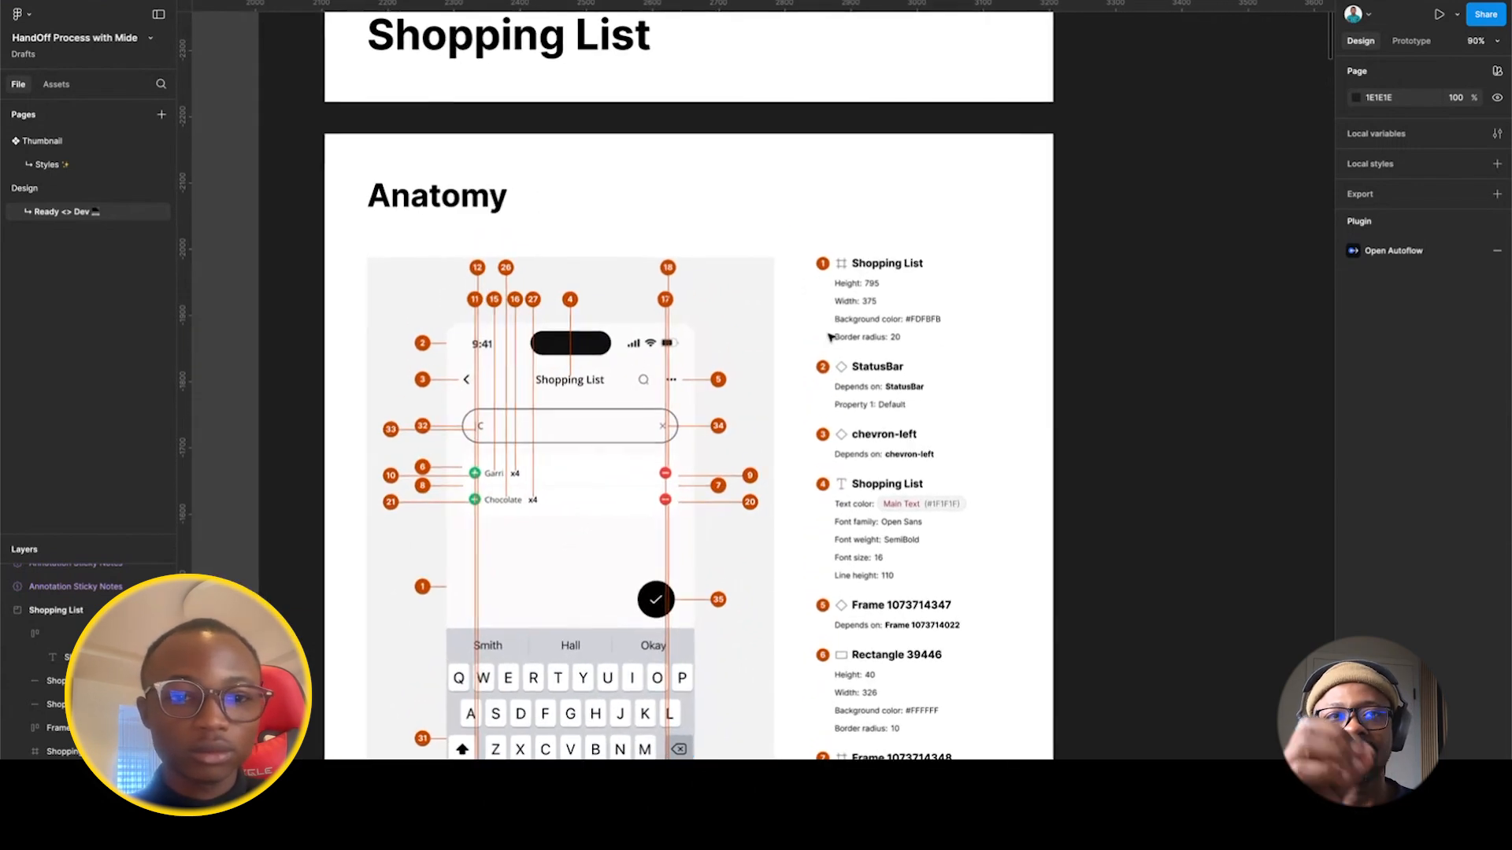
scroll(830, 331, "up", 2)
scroll(831, 337, "left", 2)
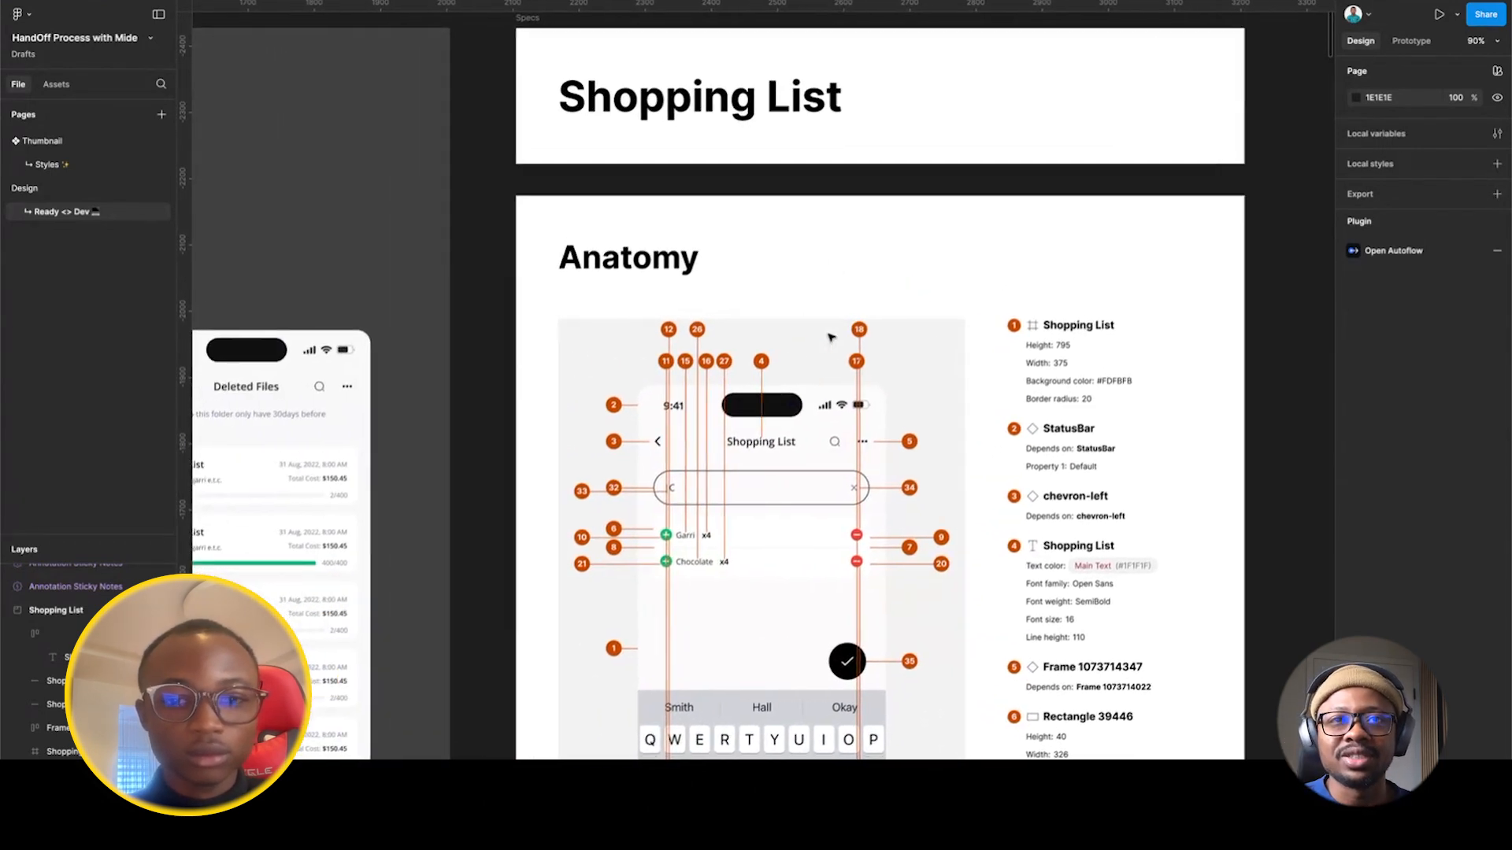
scroll(831, 338, "down", 2)
scroll(831, 338, "down", 2)
scroll(830, 338, "left", 3)
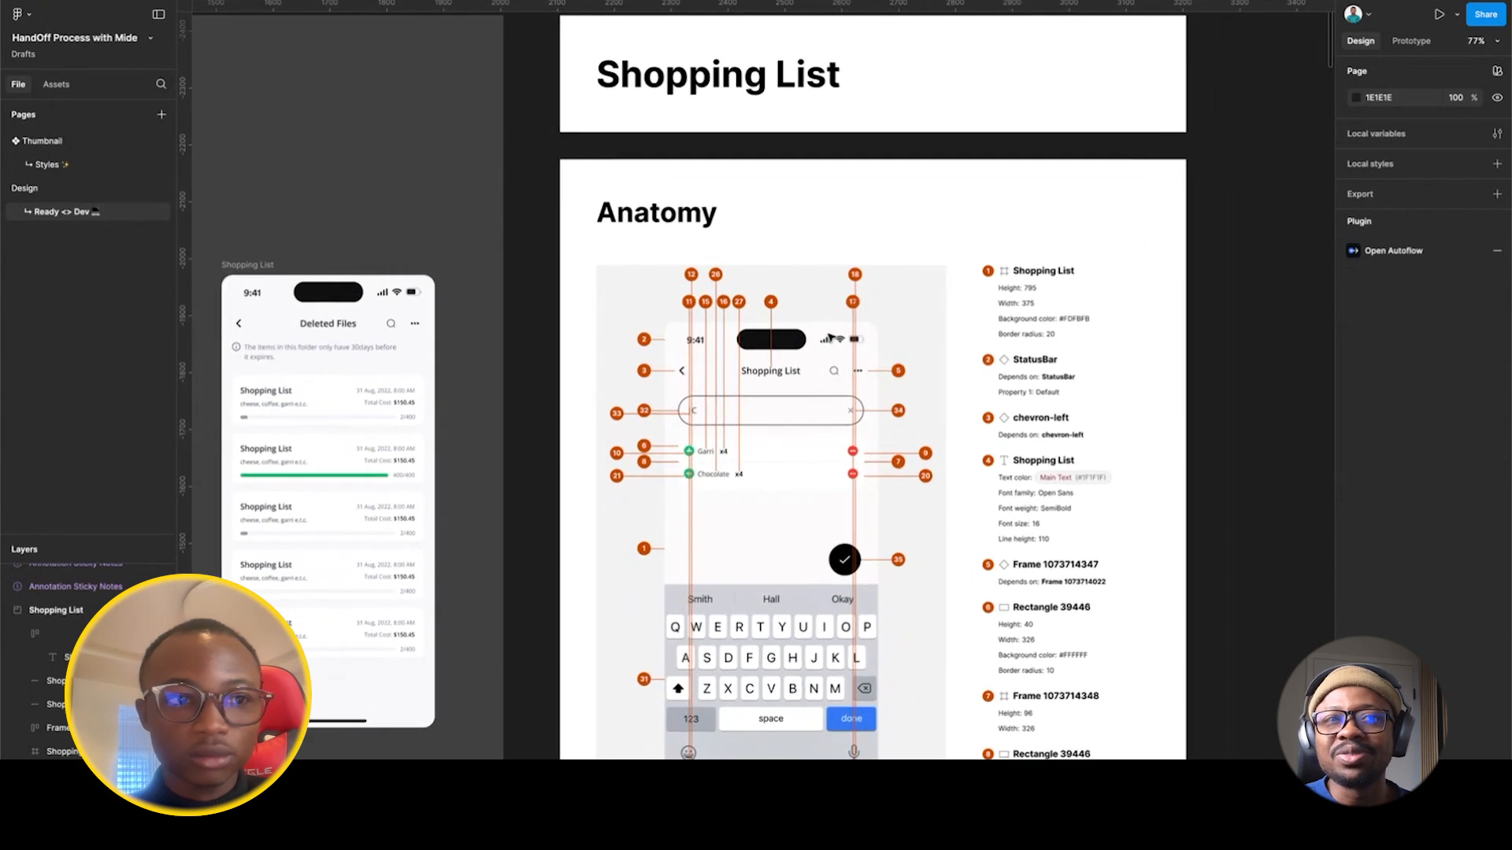
scroll(831, 337, "left", 3)
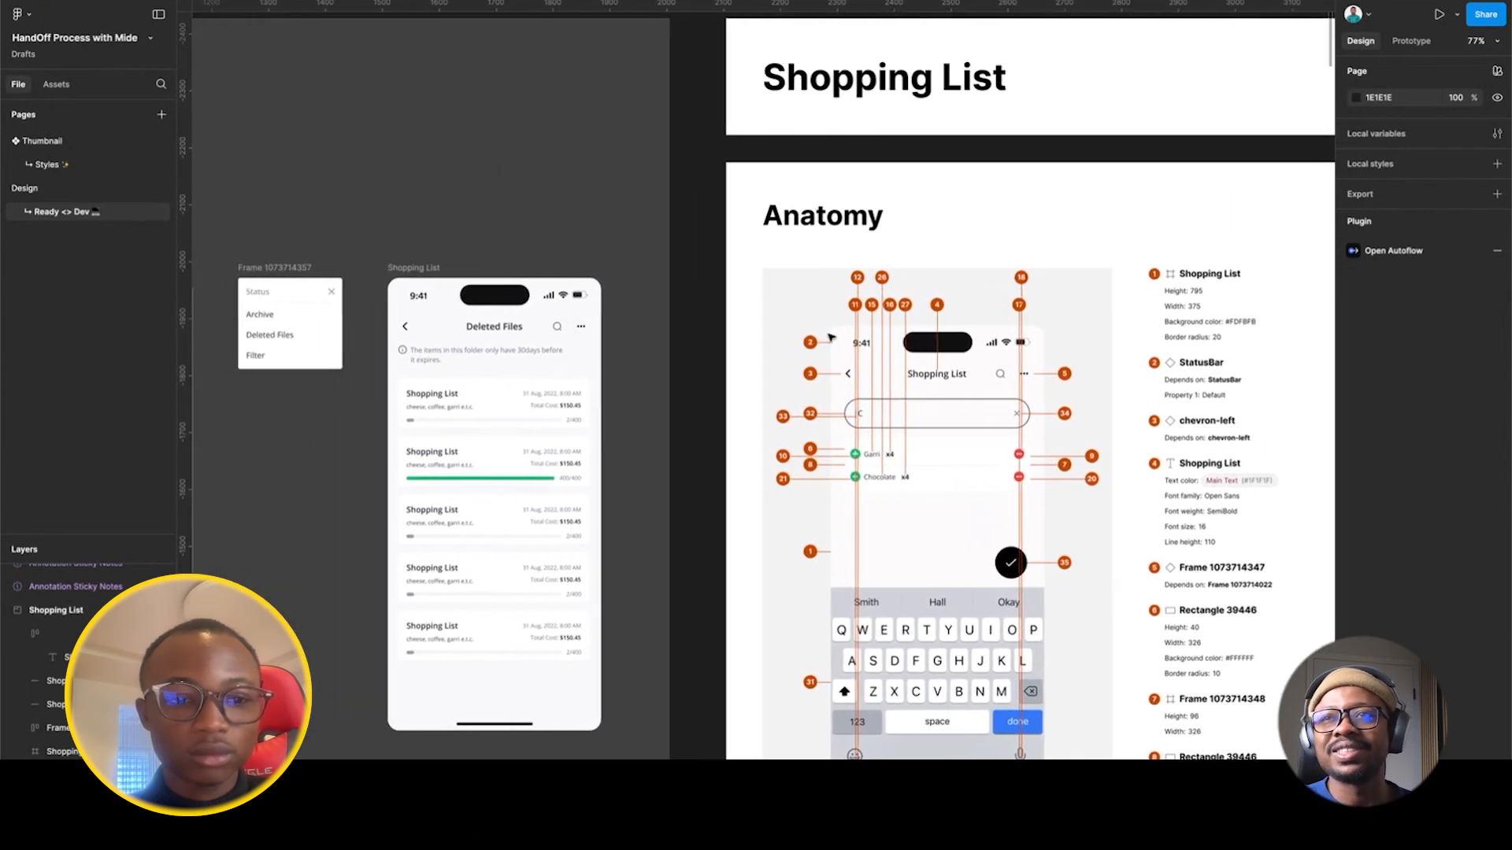
scroll(831, 337, "down", 4)
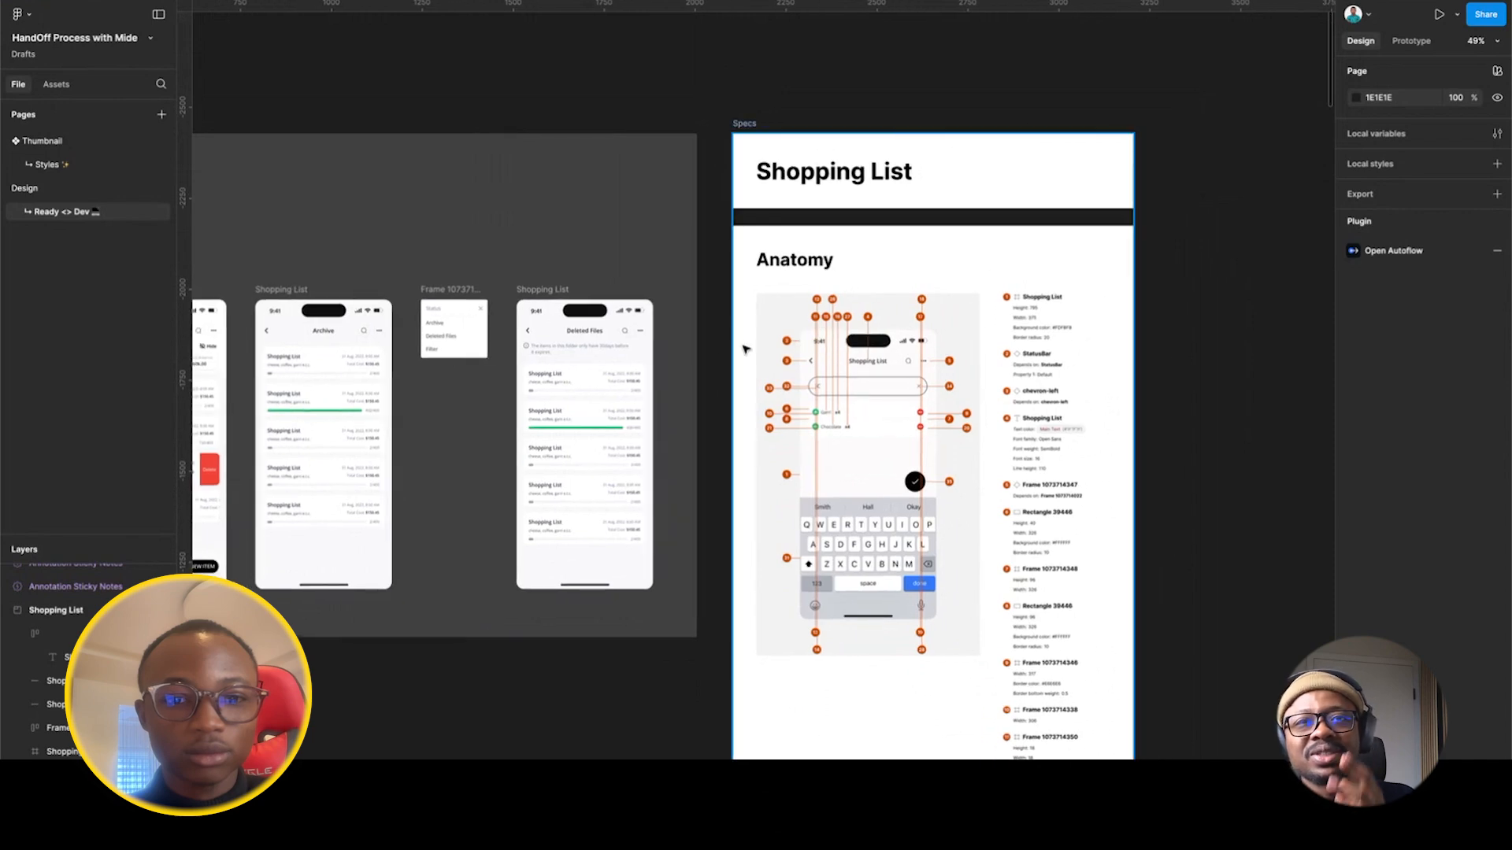
scroll(748, 349, "right", 4)
scroll(945, 311, "up", 3)
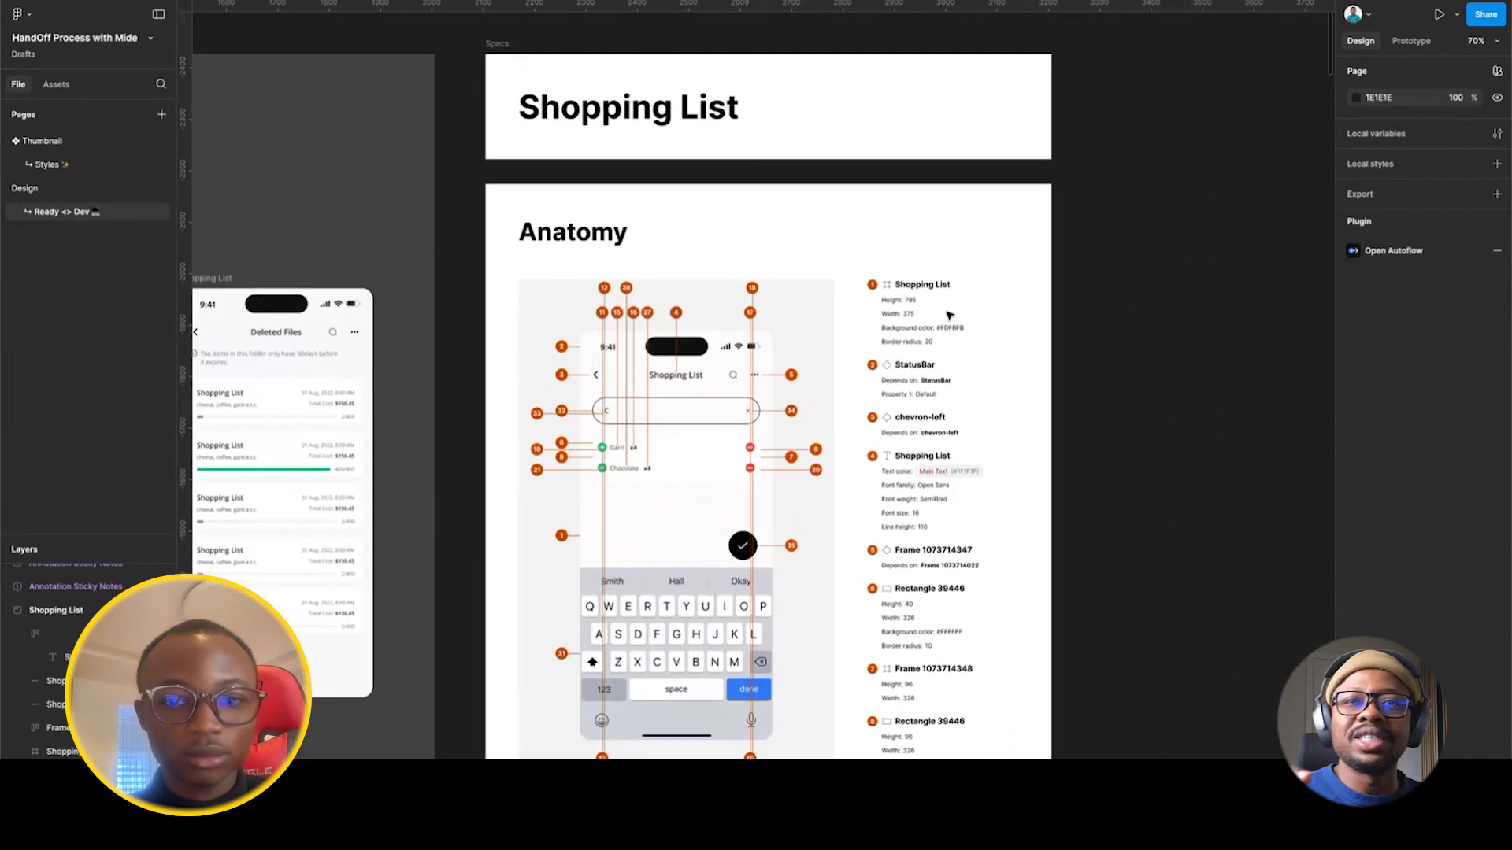
scroll(1152, 335, "down", 1)
scroll(1152, 335, "right", 1)
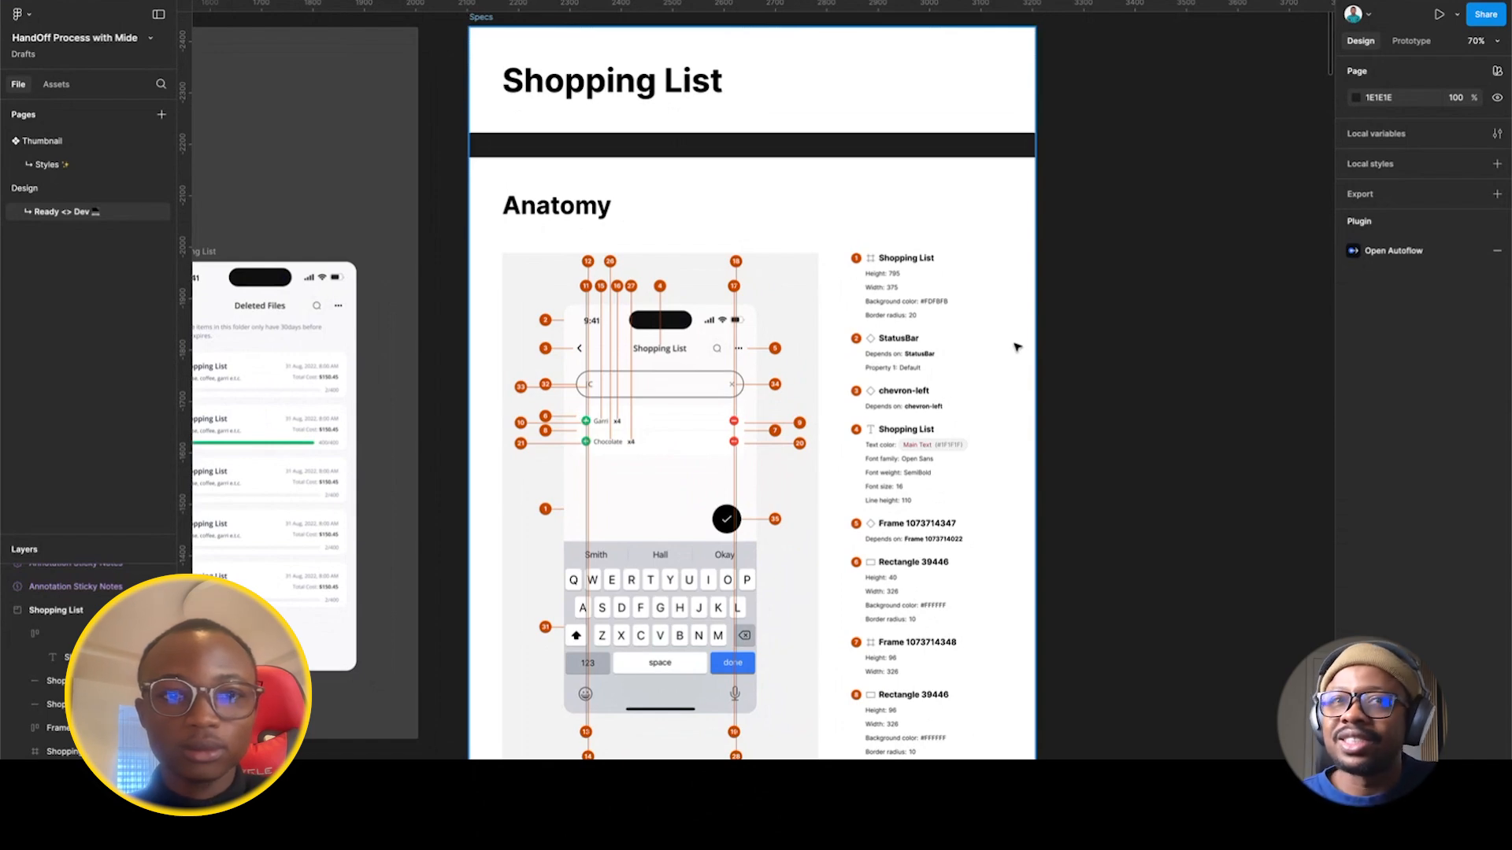
scroll(1031, 352, "up", 1)
scroll(1032, 353, "left", 1)
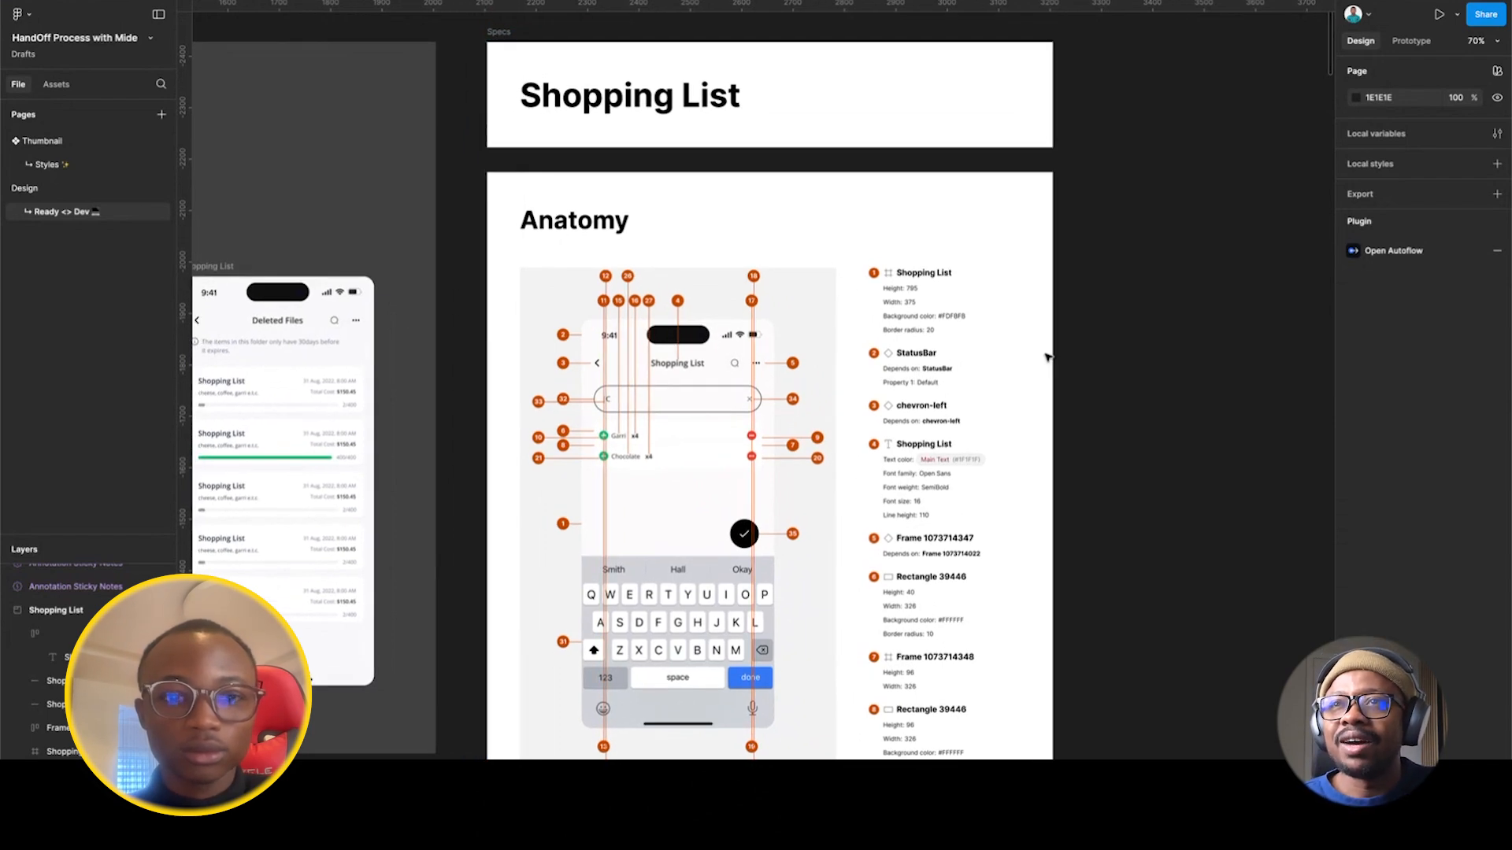